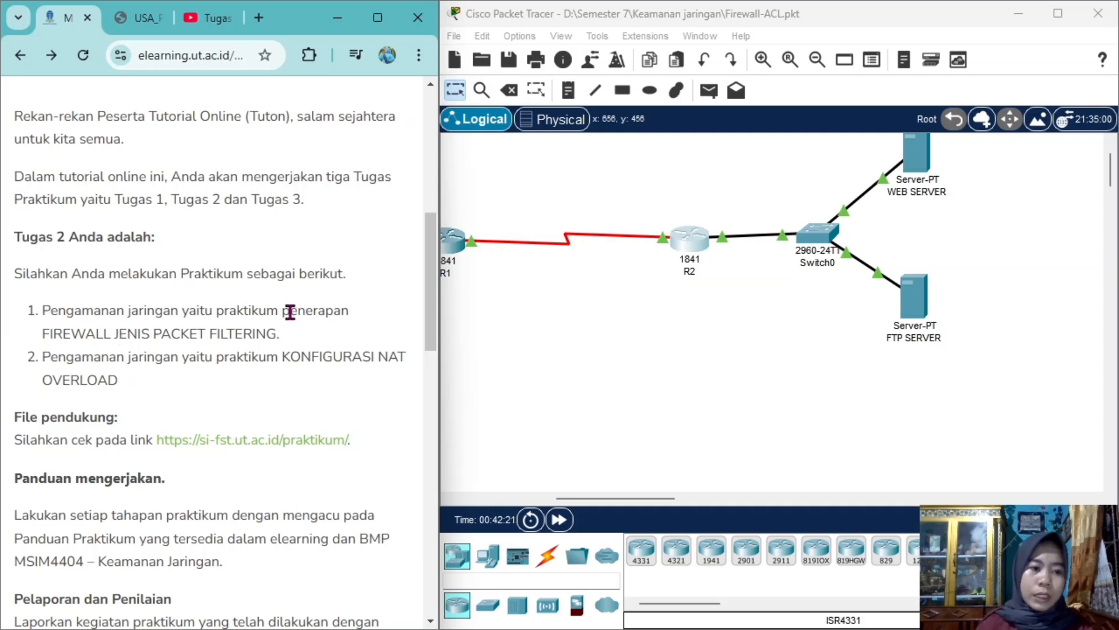
Step: Review the two Tugas 2 assignments on packet-filtering firewall and NAT overload configuration in the e-learning page
left_click_drag(279, 310, 317, 342)
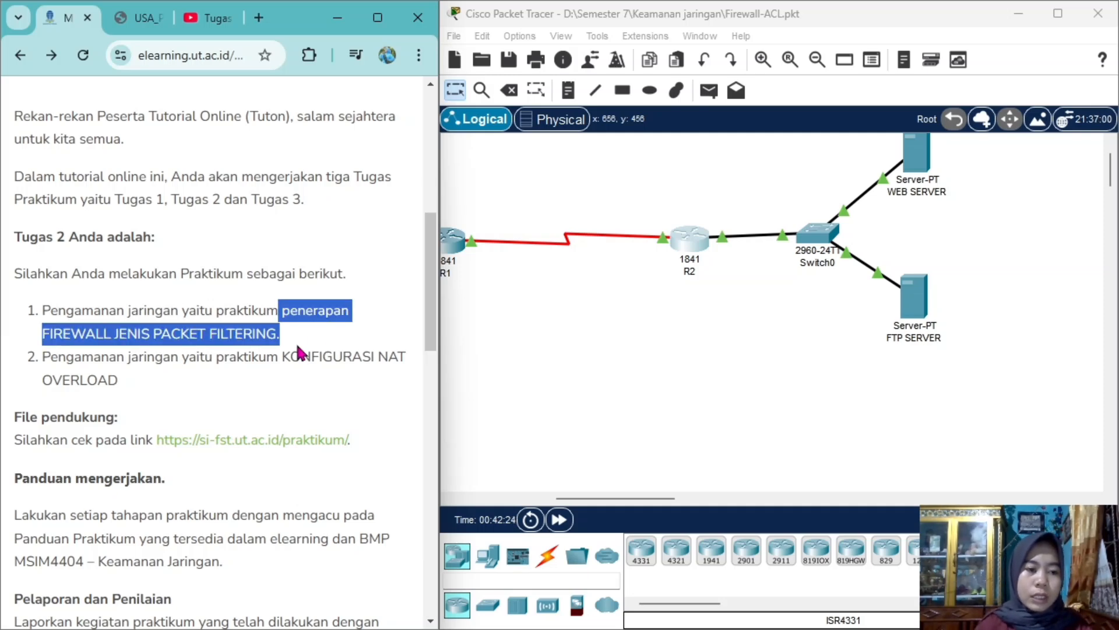
left_click_drag(290, 356, 409, 378)
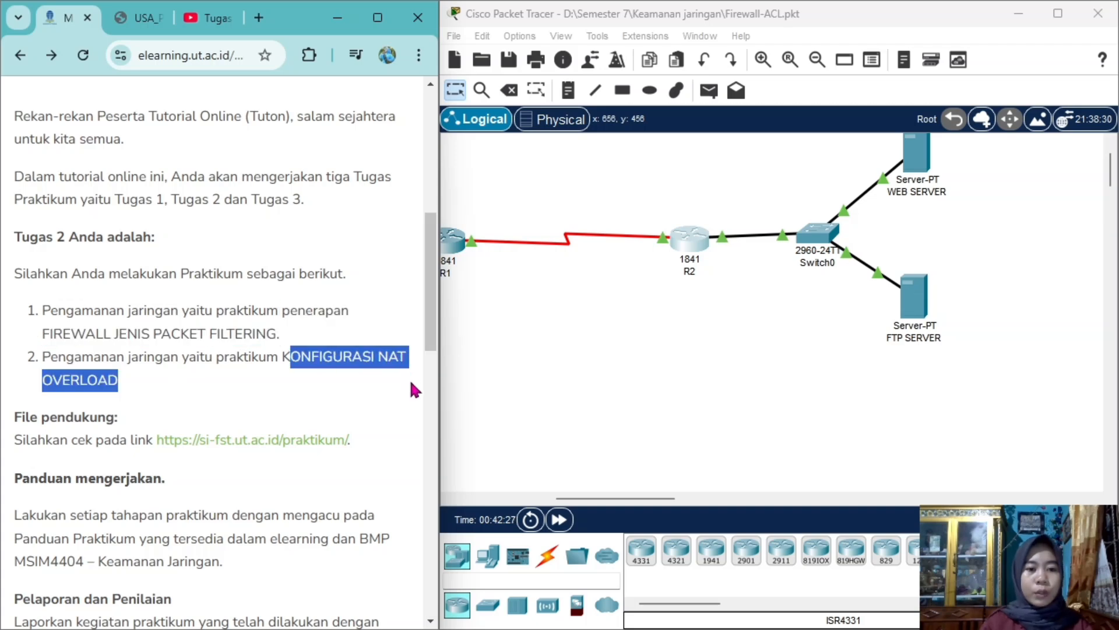
left_click(213, 388)
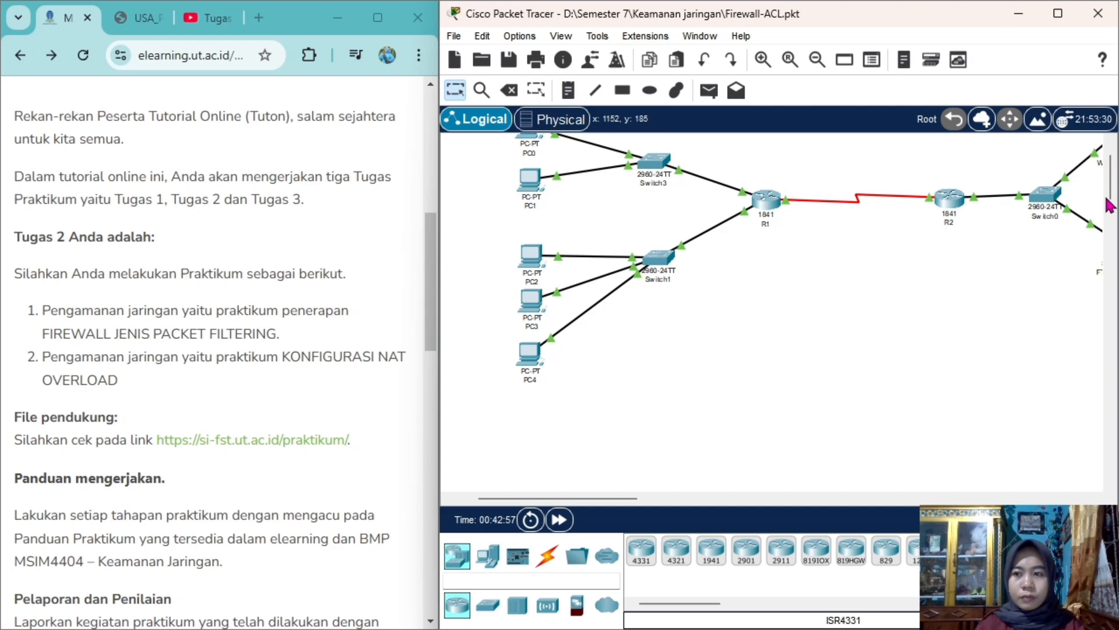
Step: Compare the whole Firewall-ACL topology with the Gambar 1 diagram in the Tahap Persiapan section of the practicum guide PDF
left_click_drag(1111, 187, 1110, 180)
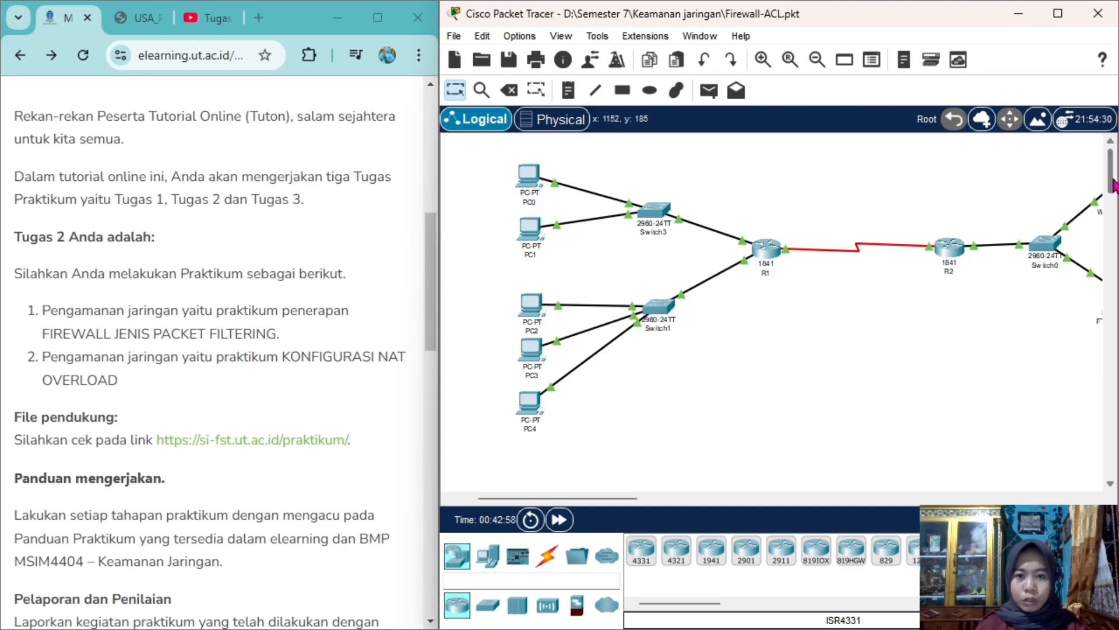
left_click_drag(619, 505, 597, 506)
left_click(143, 17)
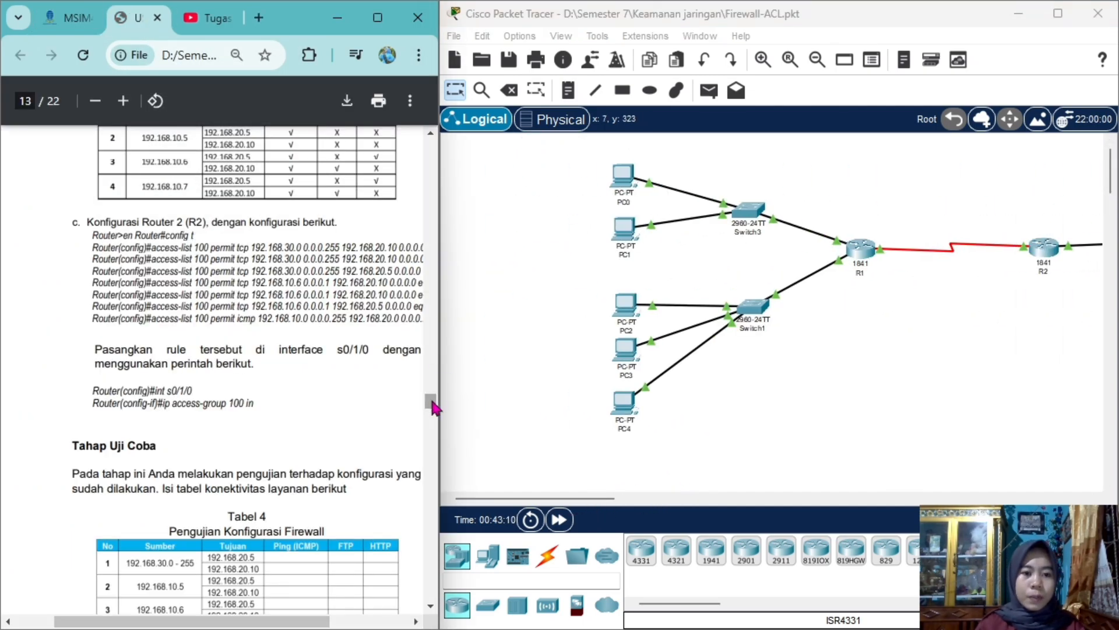
left_click_drag(432, 398, 432, 341)
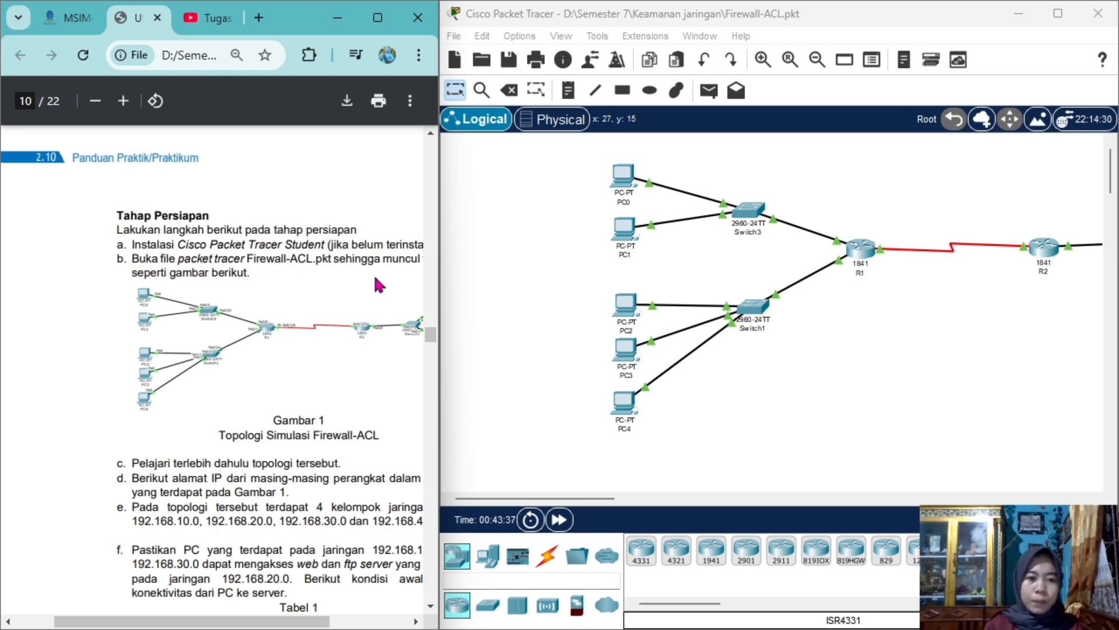
left_click_drag(512, 499, 552, 499)
left_click_drag(233, 622, 288, 624)
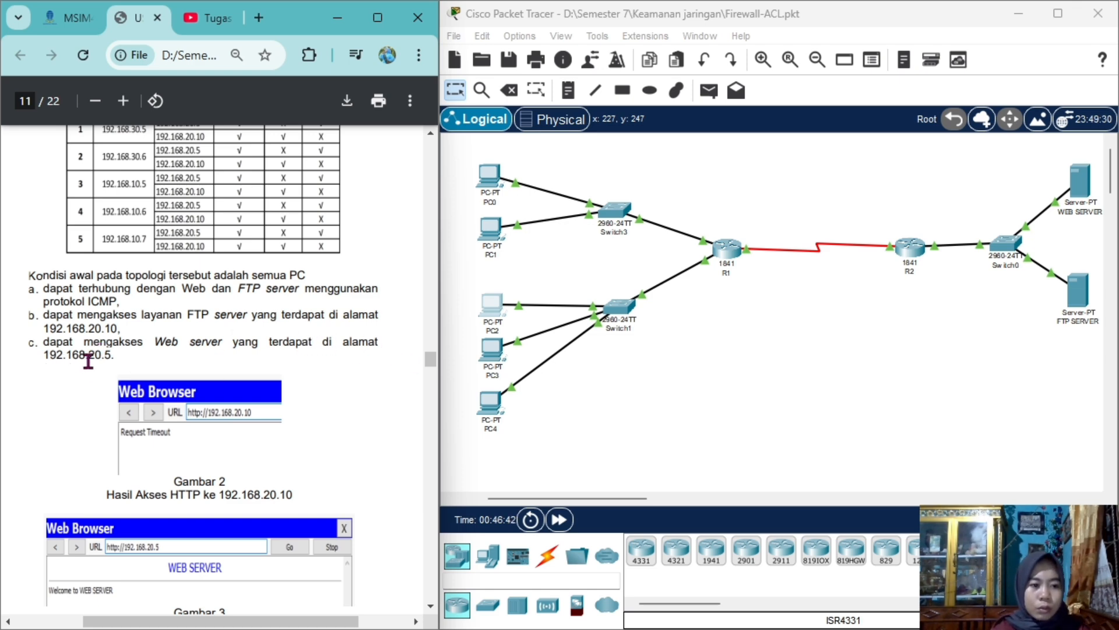
Step: Check PC1's IP configuration against the source addresses in the guide's Tabel 2 connectivity table
left_click(492, 251)
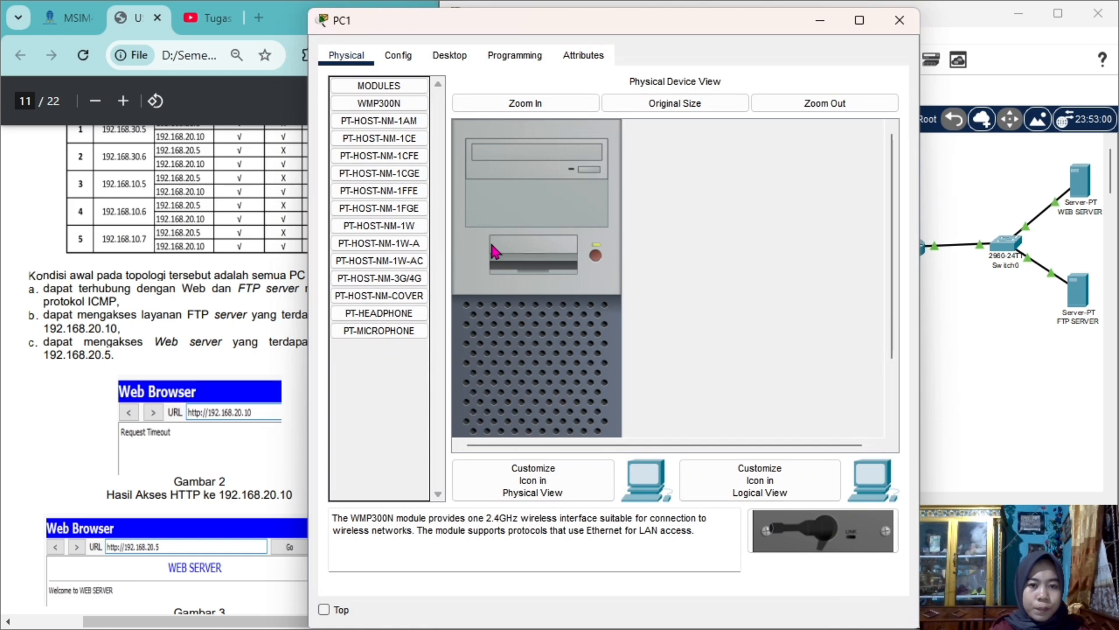
left_click(395, 59)
left_click(449, 57)
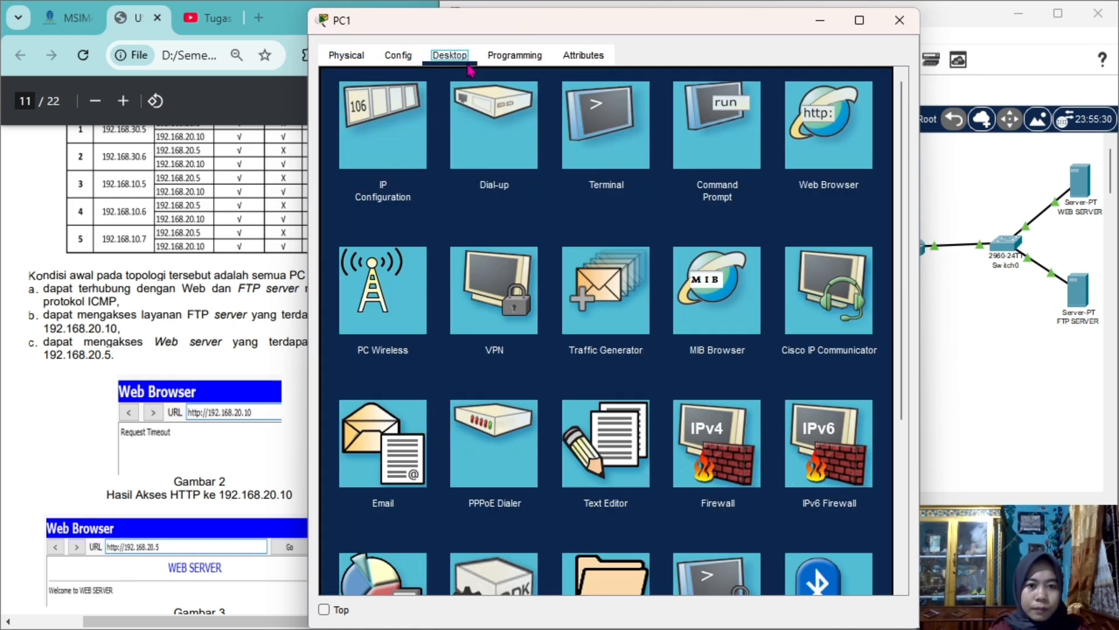
left_click(367, 175)
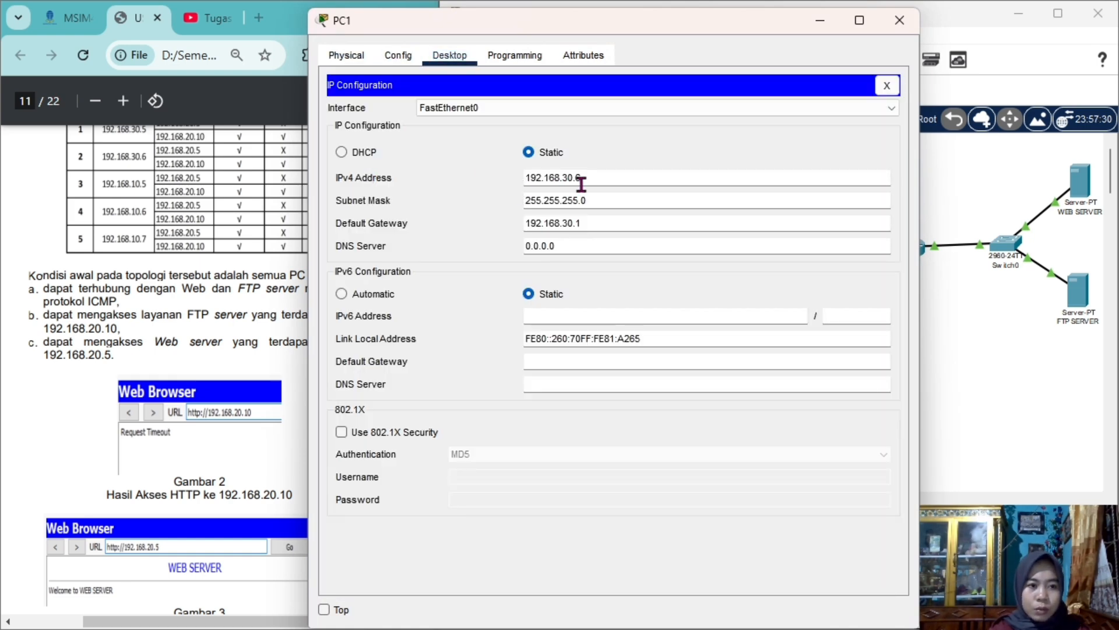
left_click(215, 274)
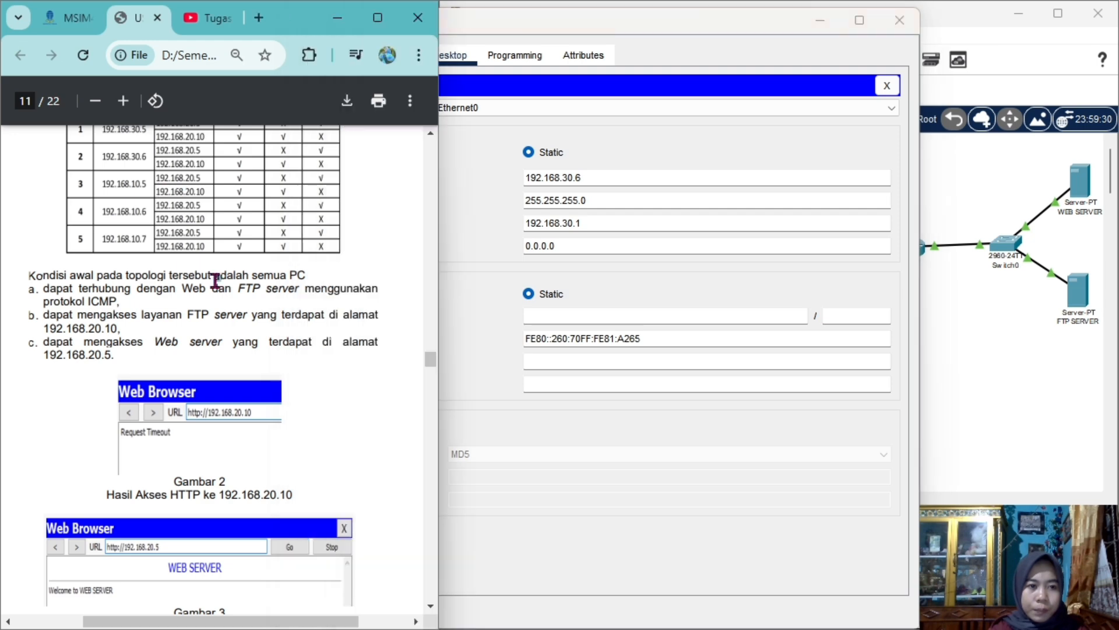
scroll(431, 359, "up", 3)
scroll(432, 357, "down", 1)
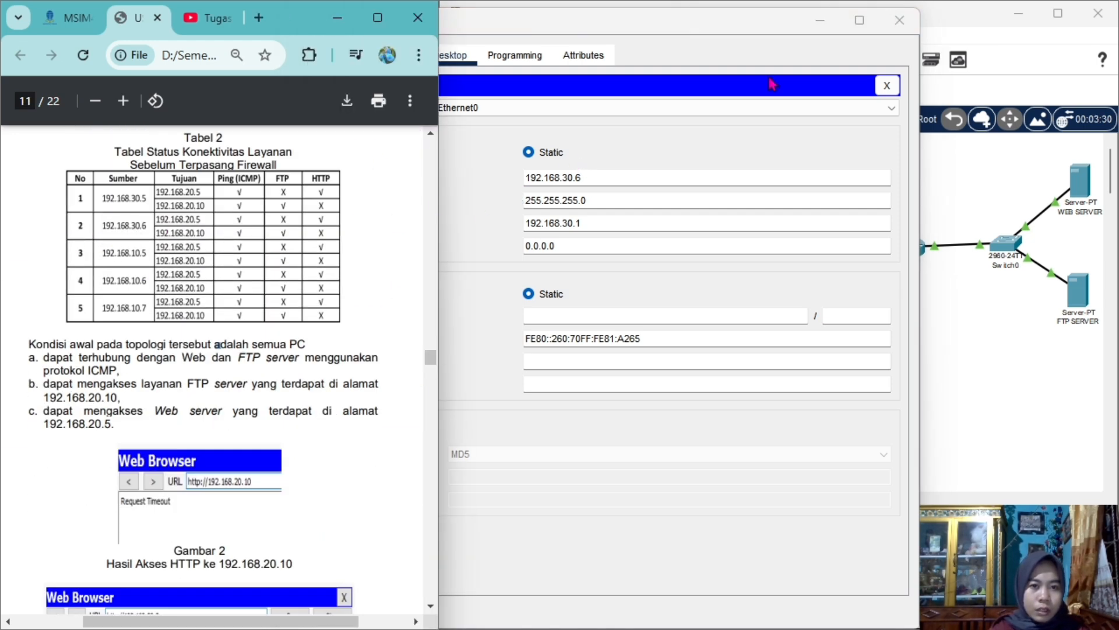
Step: Ping 192.168.20.5 and 192.168.20.10 from PC1's Command Prompt
left_click(886, 92)
left_click(886, 88)
left_click(723, 147)
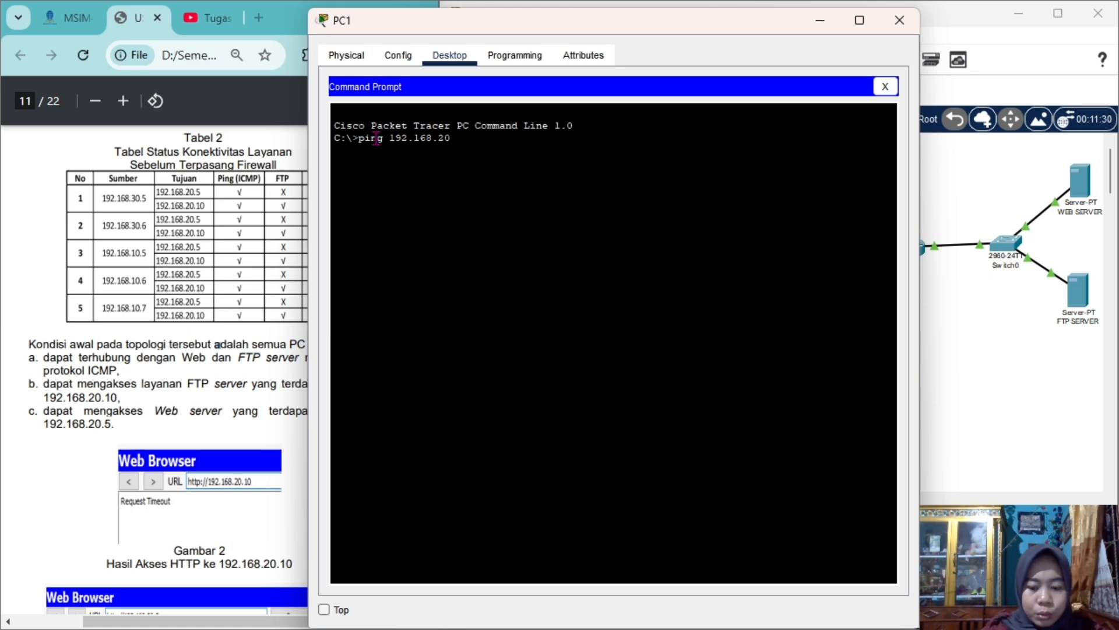
type(".5")
key("Return")
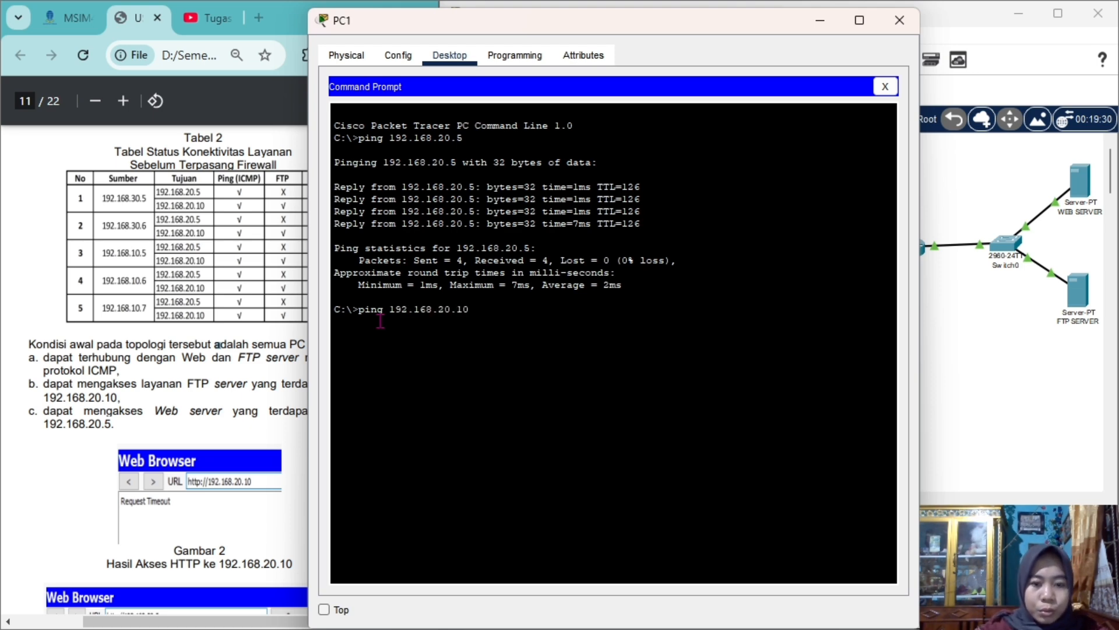
key("Return")
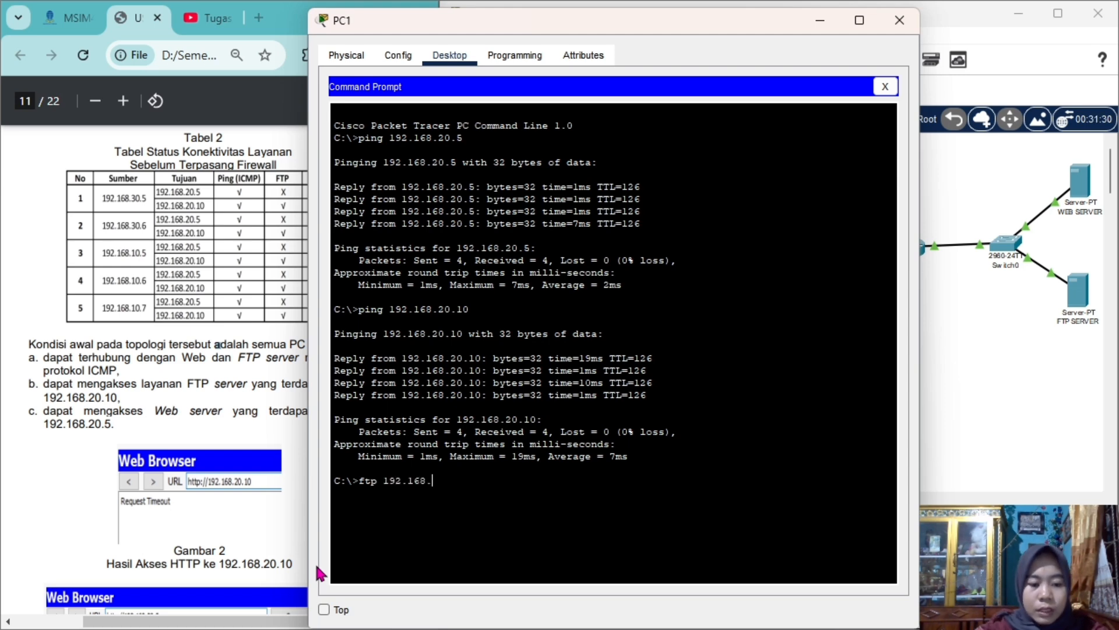
Step: Try an FTP connection from PC1 to 192.168.20.5 and examine the response
type("5")
key("Return")
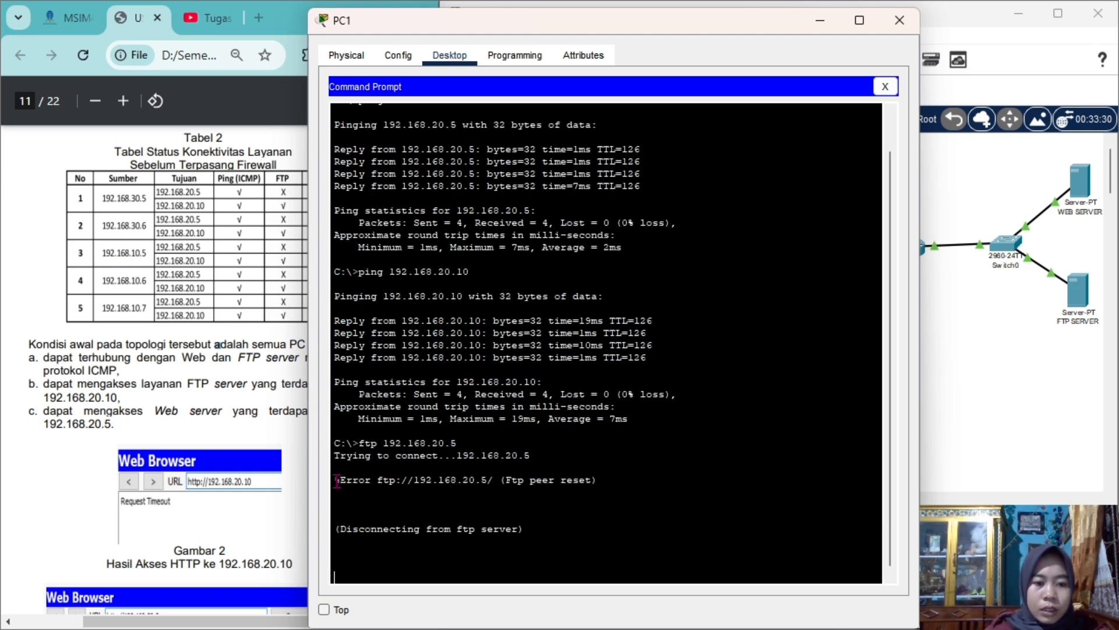
left_click_drag(334, 480, 605, 485)
left_click(564, 510)
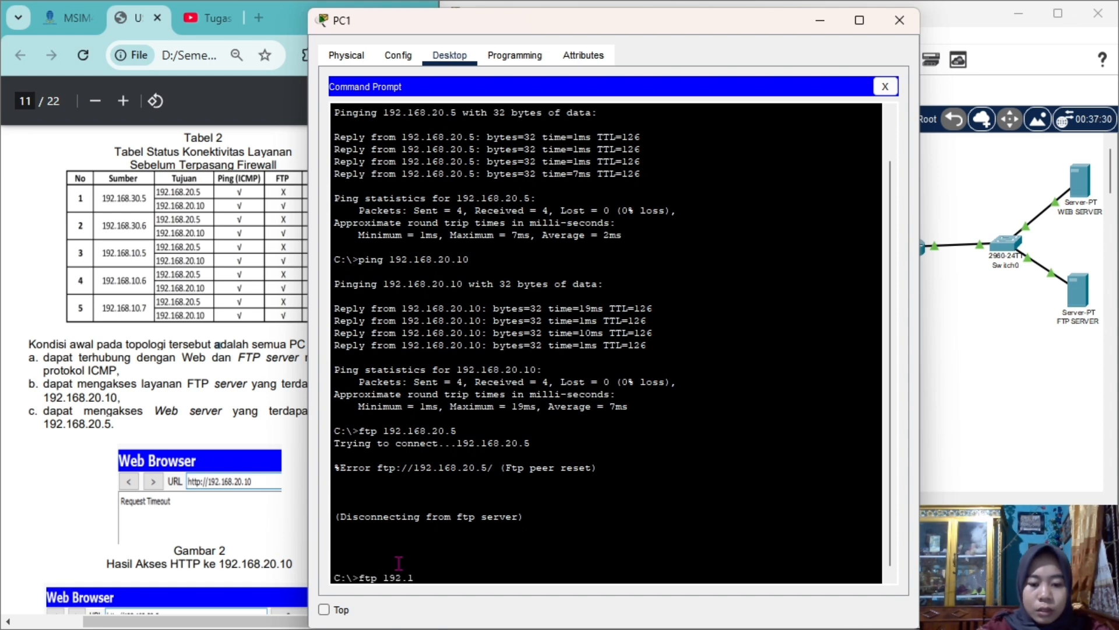
Step: Connect from PC1 to 192.168.20.10 over FTP and log in as siswa1 with the account password
type("ftp 192.168.20.10")
key("Return")
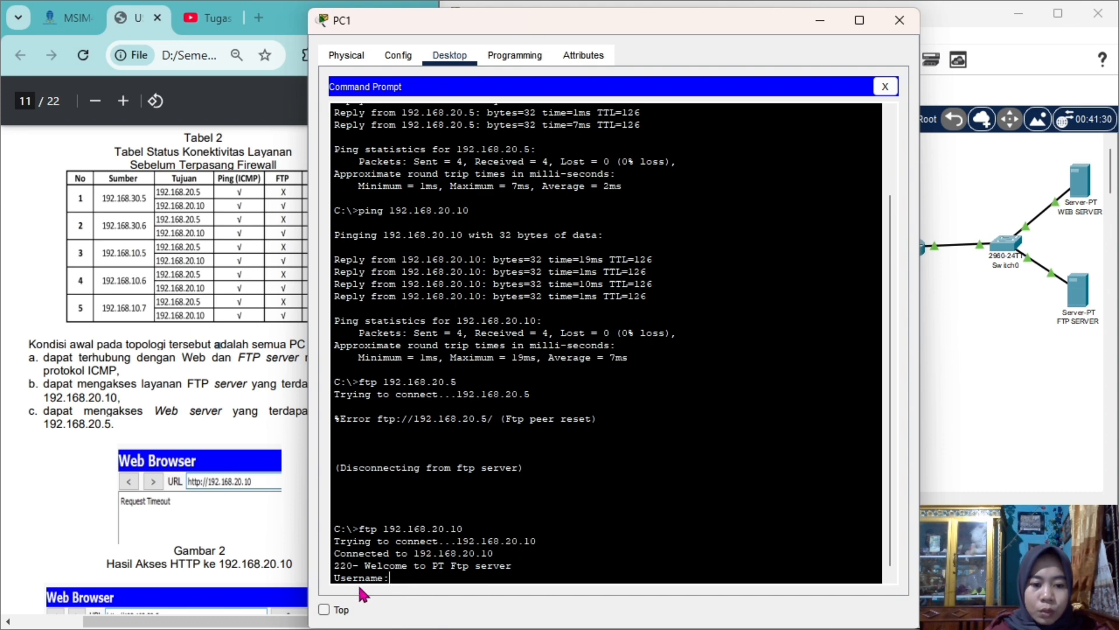
left_click_drag(723, 21, 701, 21)
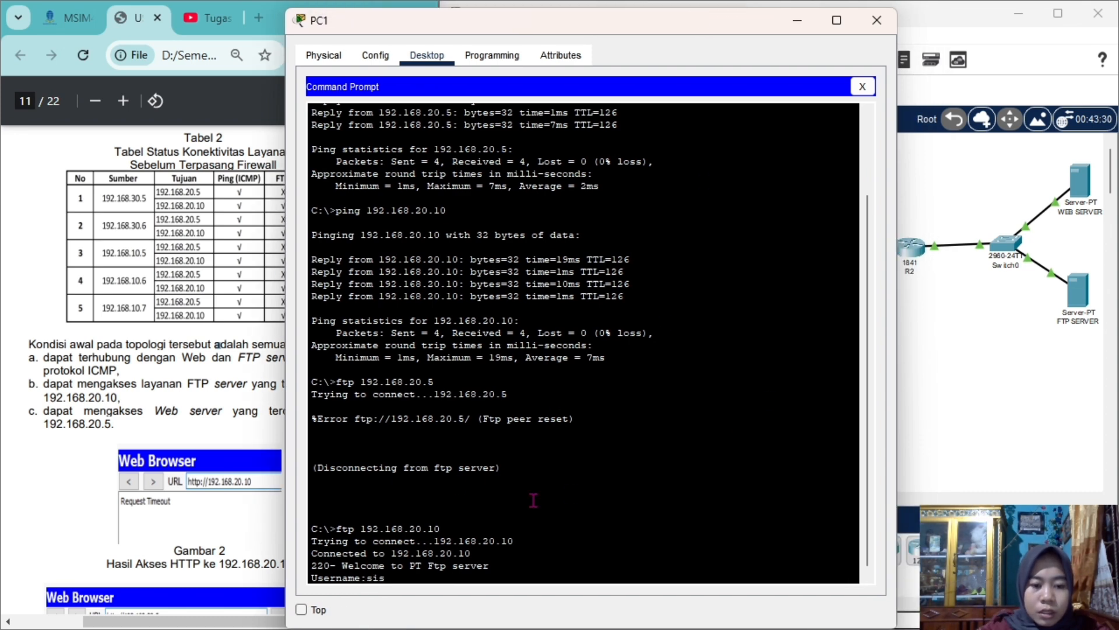
type("siswal")
key("Return")
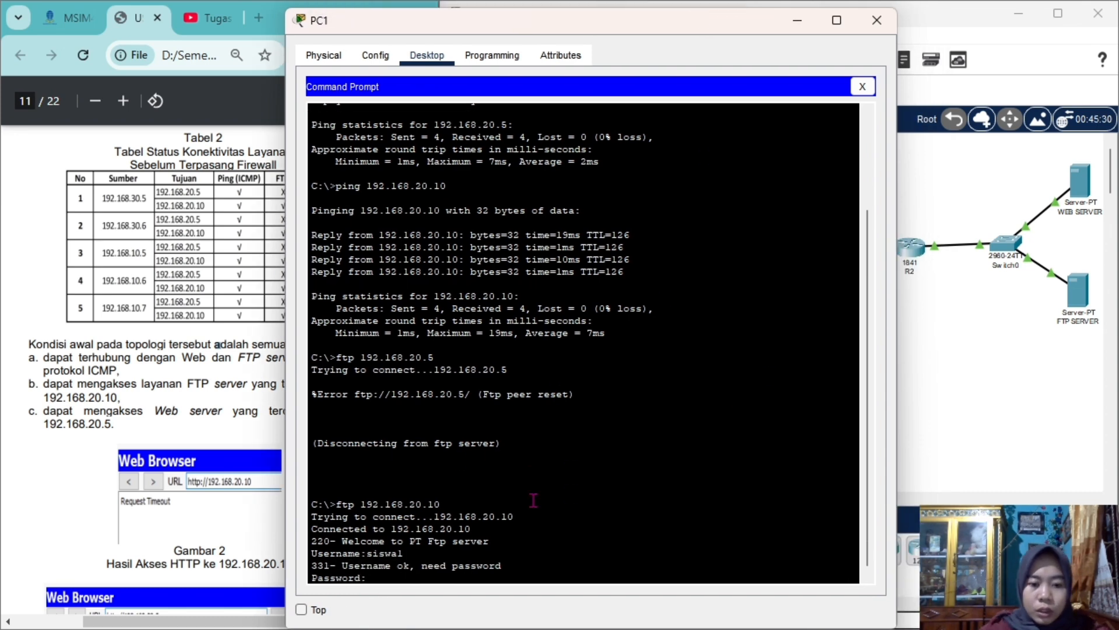
key("Return")
Step: Compare PC1's FTP output for both servers with Gambar 4 and Gambar 5.5 in the guide
left_click(239, 441)
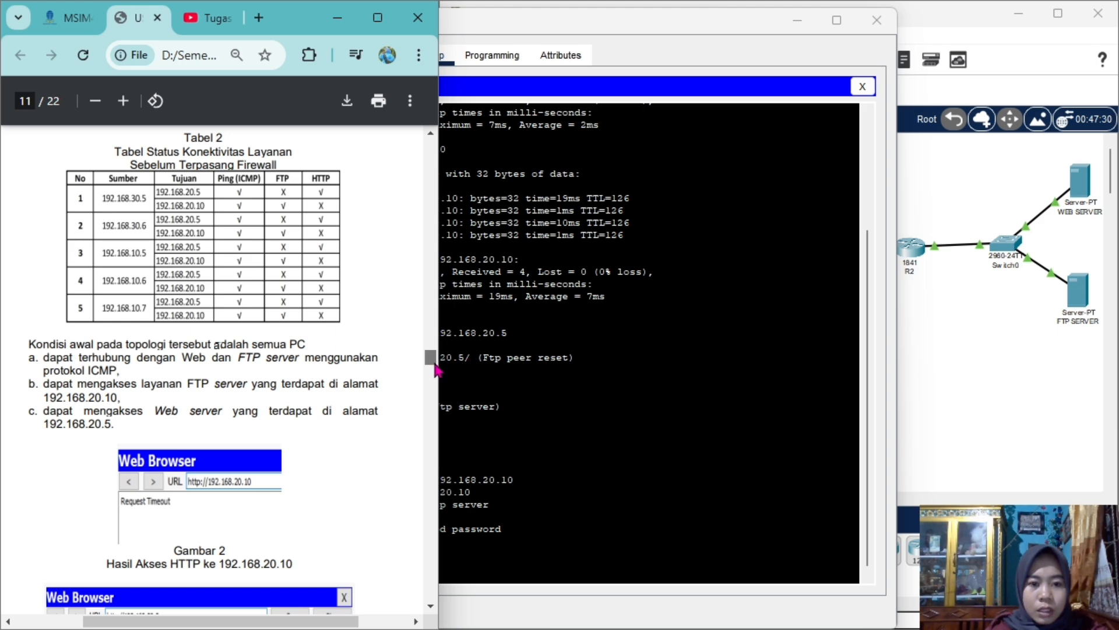
scroll(435, 368, "down", 10)
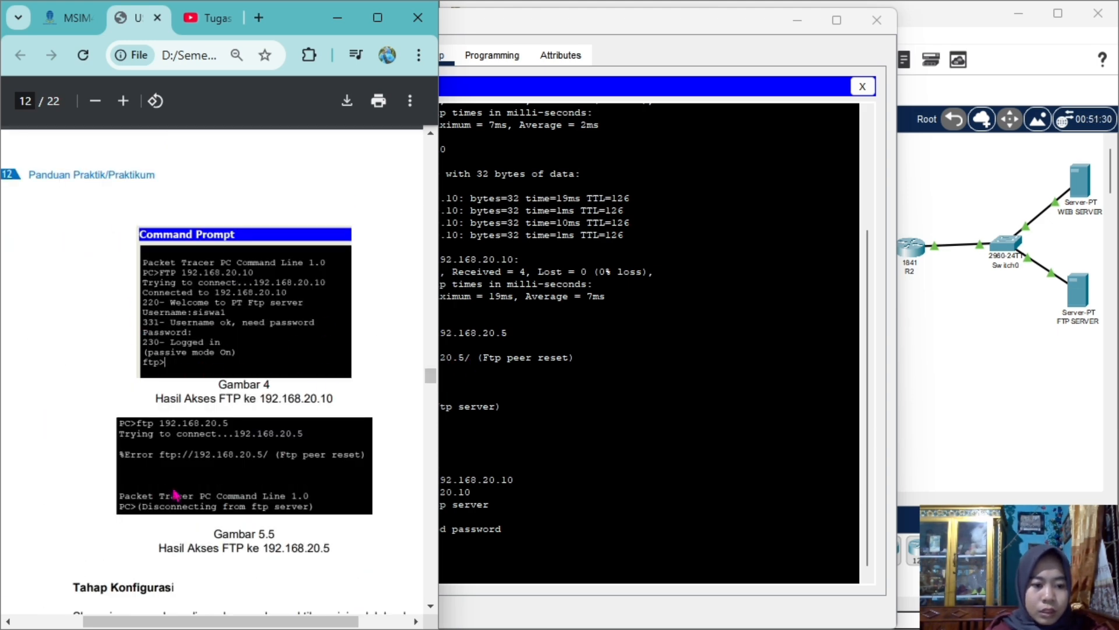
left_click(560, 410)
left_click_drag(559, 410, 311, 324)
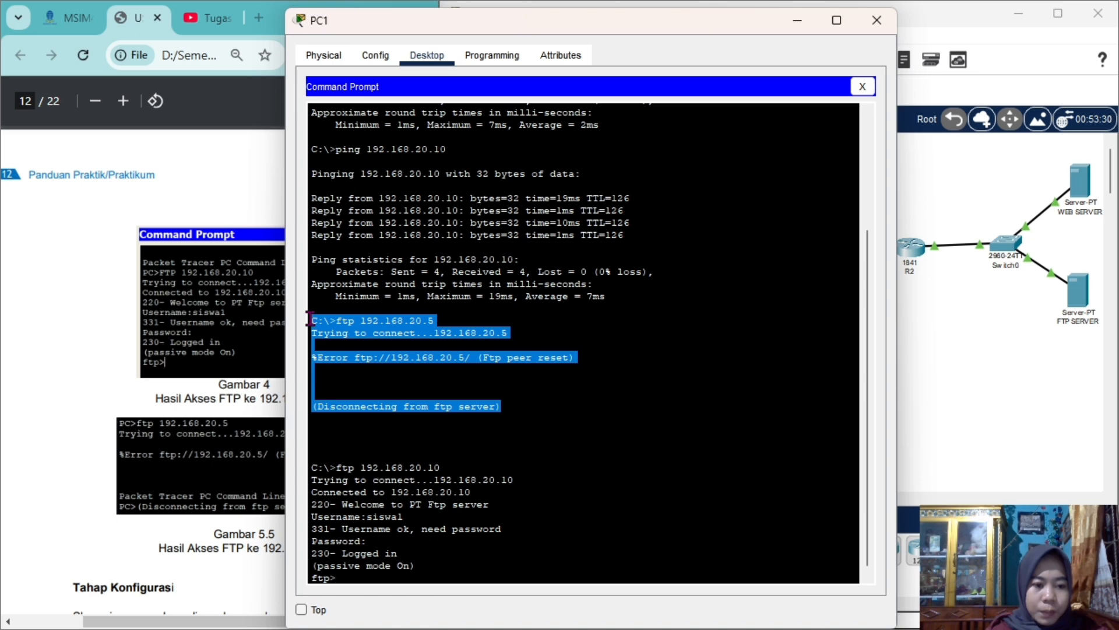
left_click(619, 426)
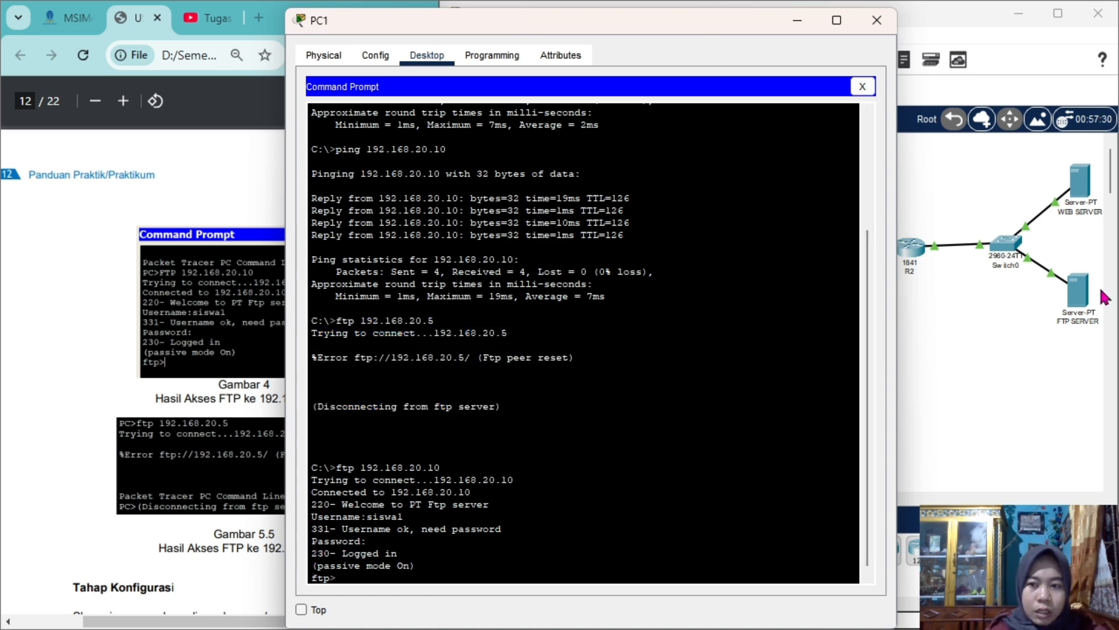
Step: Inspect the user accounts configured in the FTP service of FTP SERVER, and close its window
left_click(1079, 312)
left_click(1076, 300)
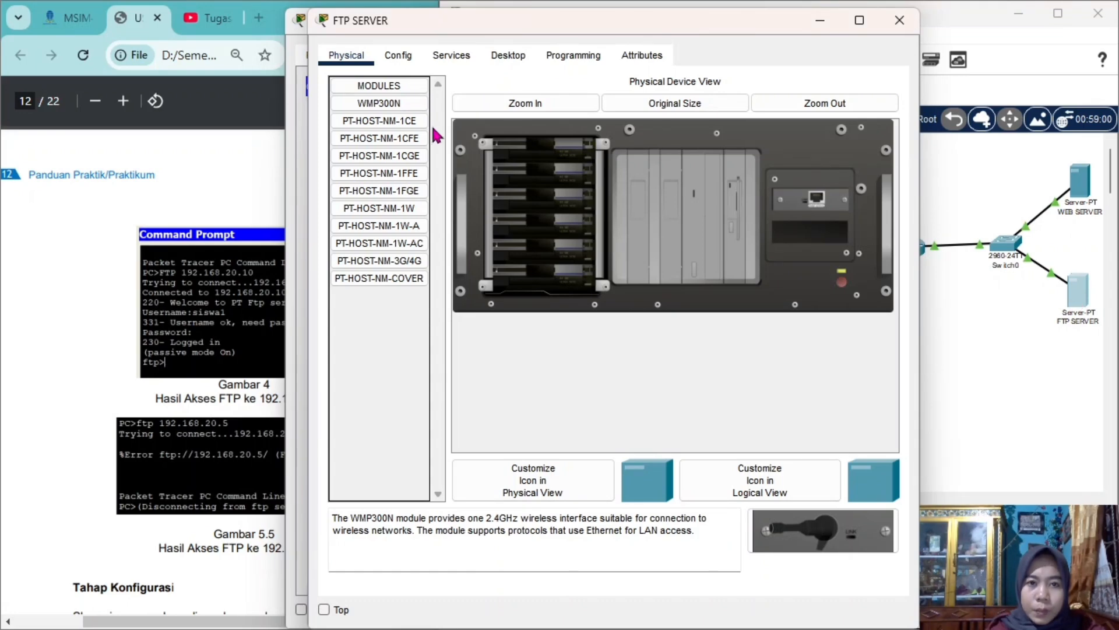
left_click(449, 64)
left_click(376, 257)
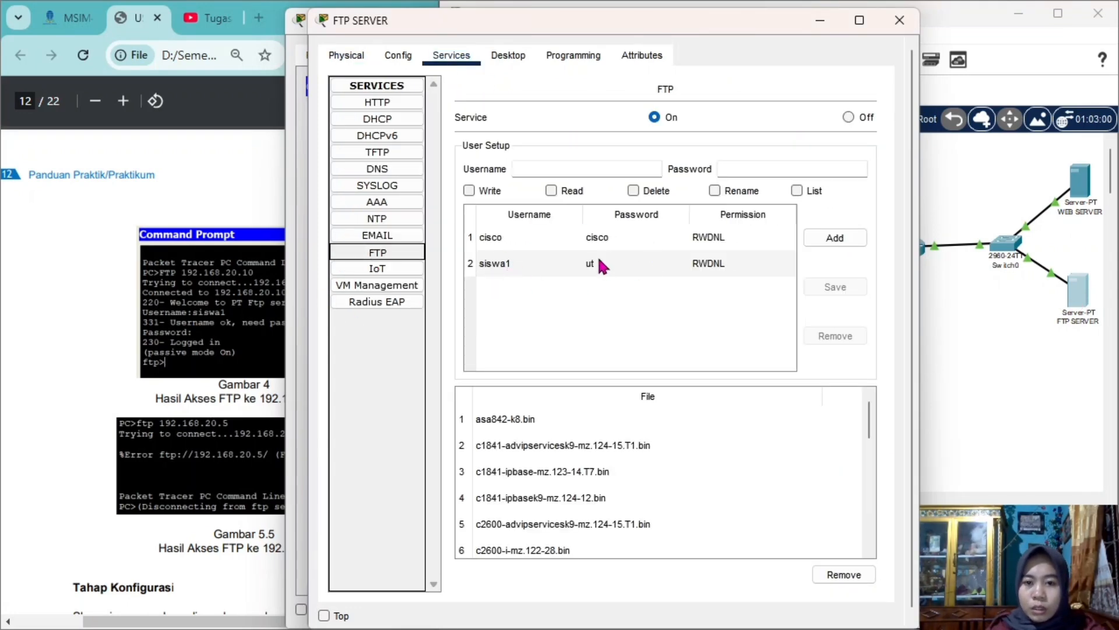
left_click(900, 20)
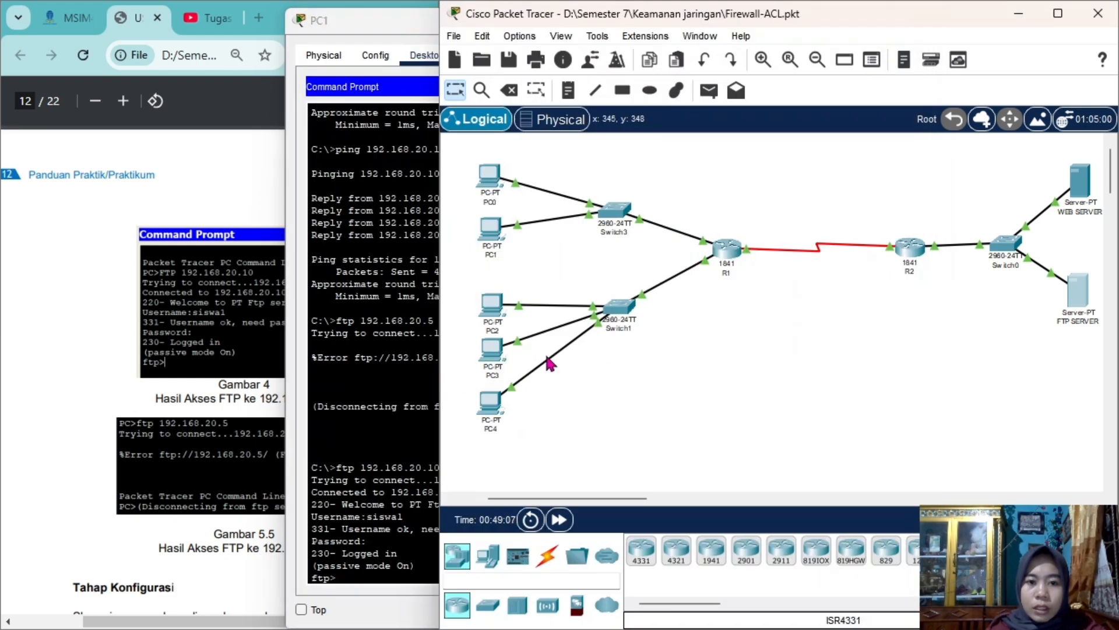
Step: Consult the guide's HTTP access figures and request 192.168.20.10 in PC1's Web Browser
left_click(416, 394)
left_click(166, 390)
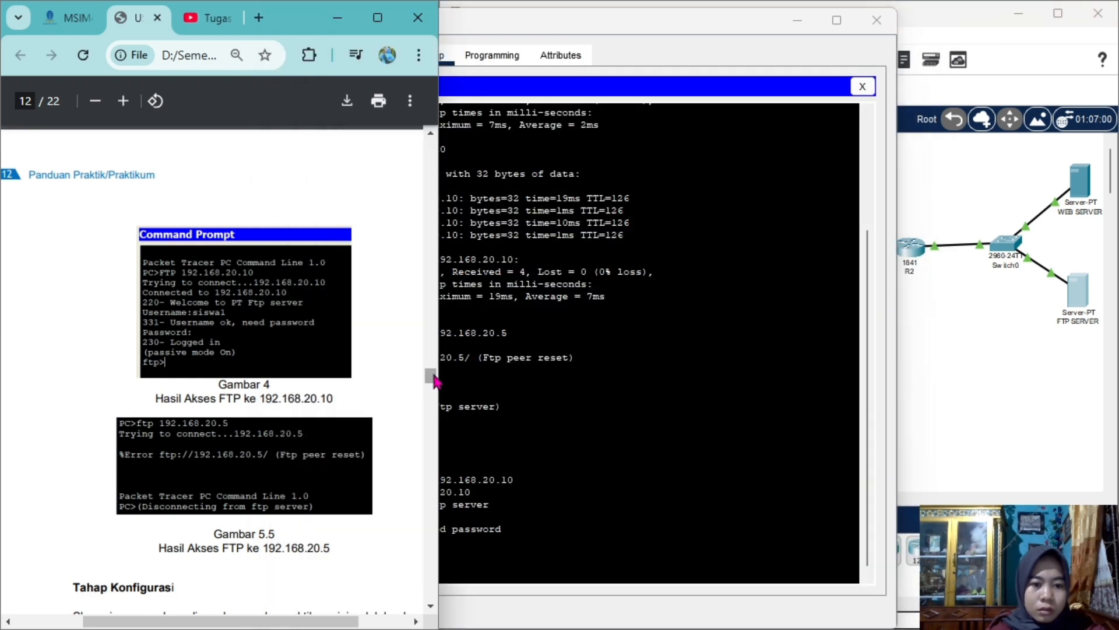
mouse_move(432, 376)
left_mouse_down()
mouse_move(435, 389)
mouse_move(431, 365)
left_mouse_up()
left_click(859, 85)
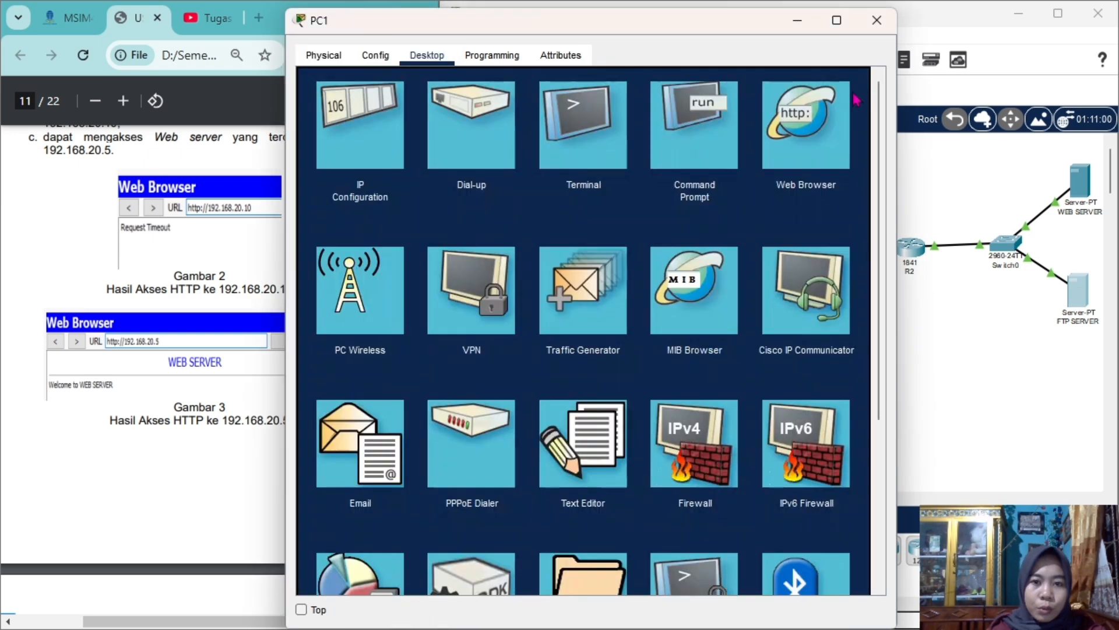
left_click(817, 163)
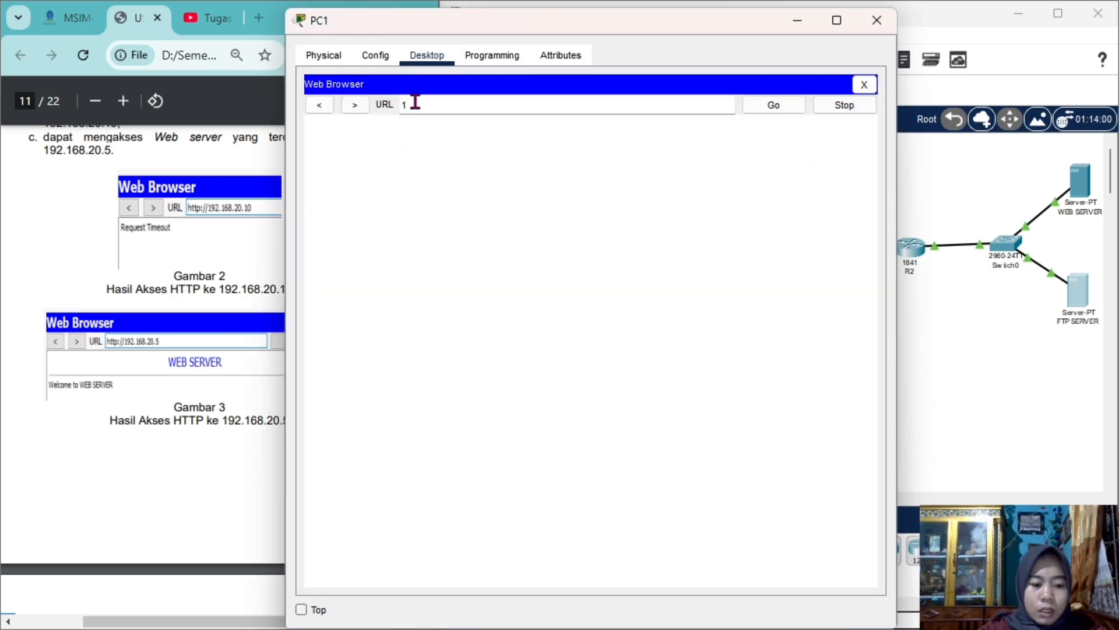
type("192.168.20.10")
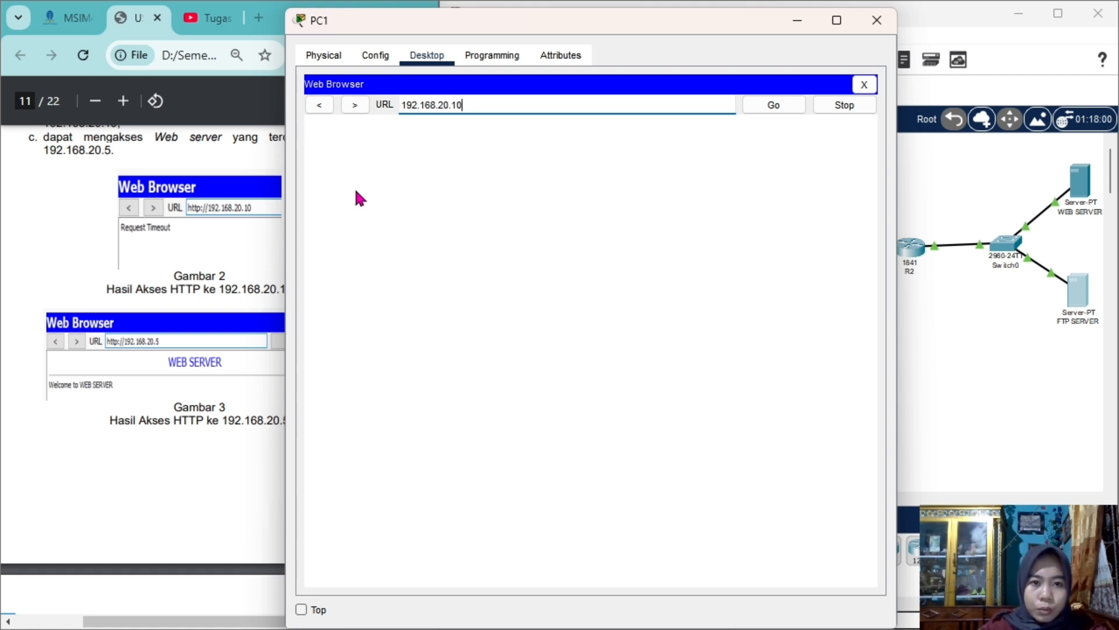
left_click(787, 103)
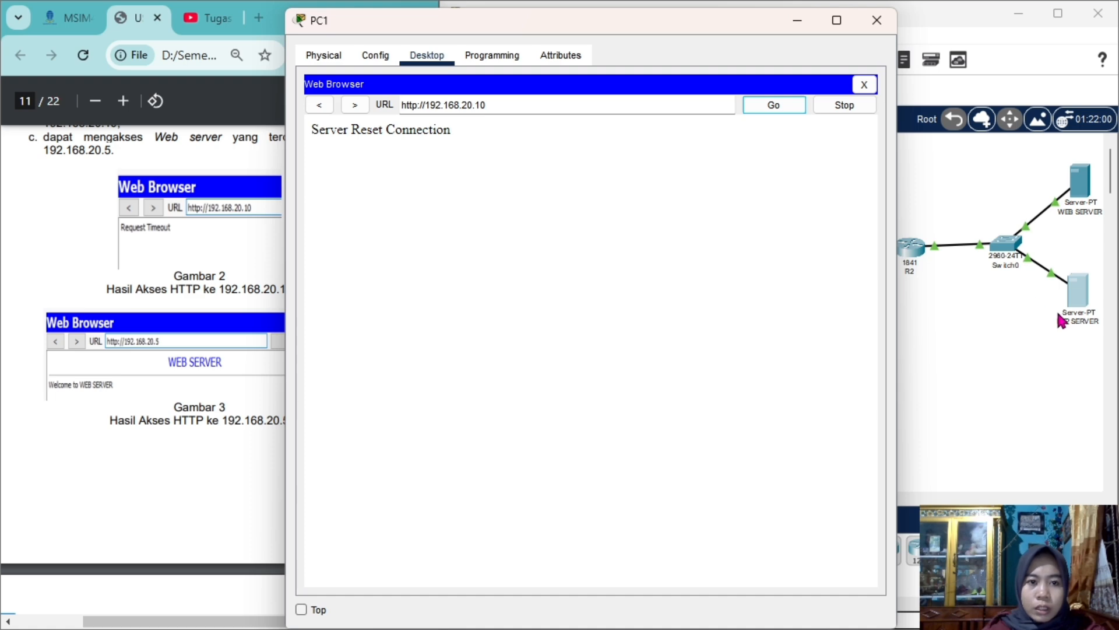
left_click(767, 106)
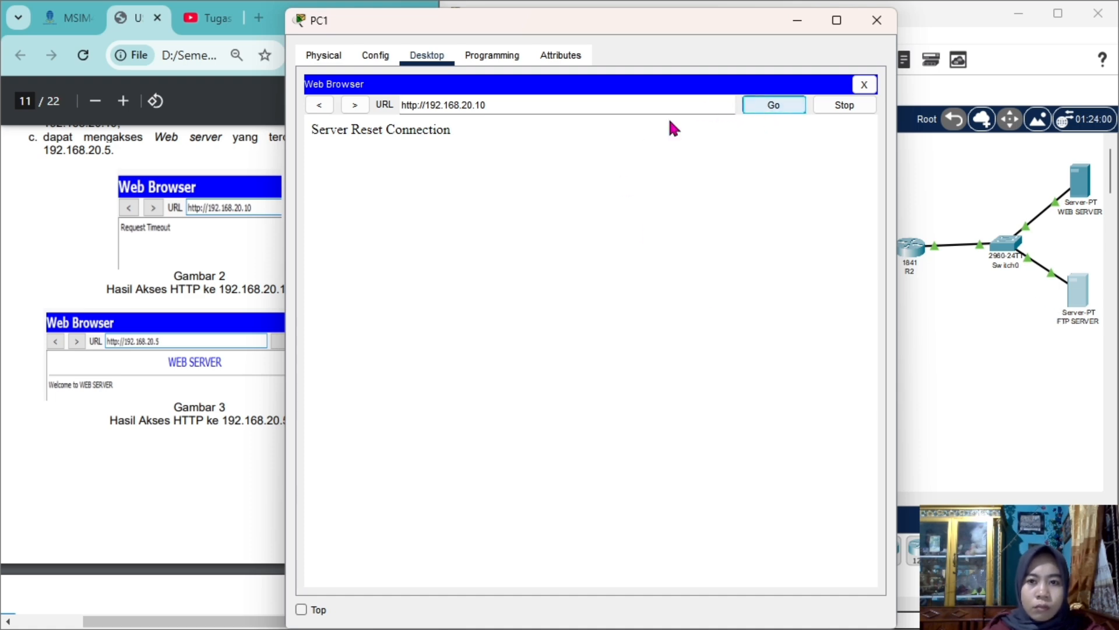
left_click(780, 105)
left_click(497, 103)
key("BackSpace")
key("BackSpace")
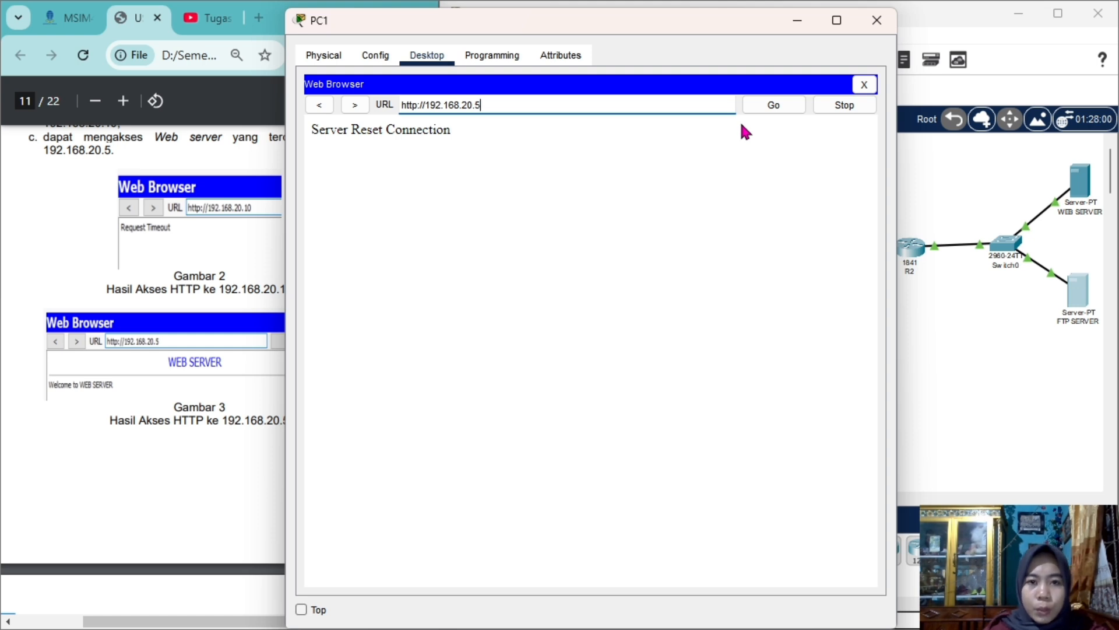
left_click(773, 106)
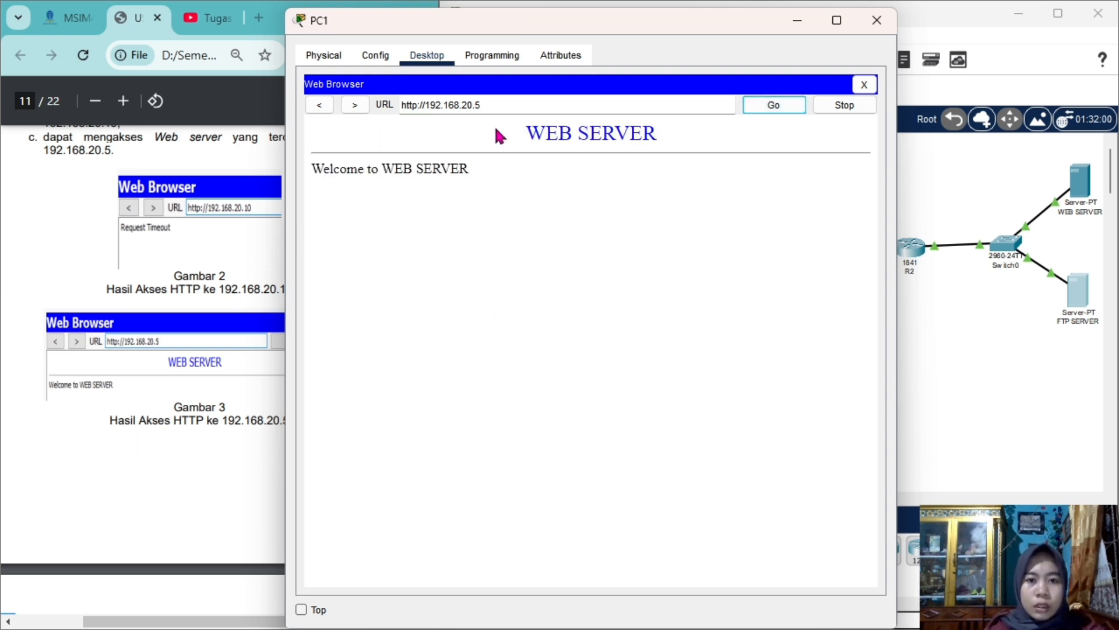
Step: Close PC1's window and read the guide's Tahap Konfigurasi scenario, expected-access table and Router 2 configuration commands
left_click_drag(499, 135, 545, 203)
left_click(545, 202)
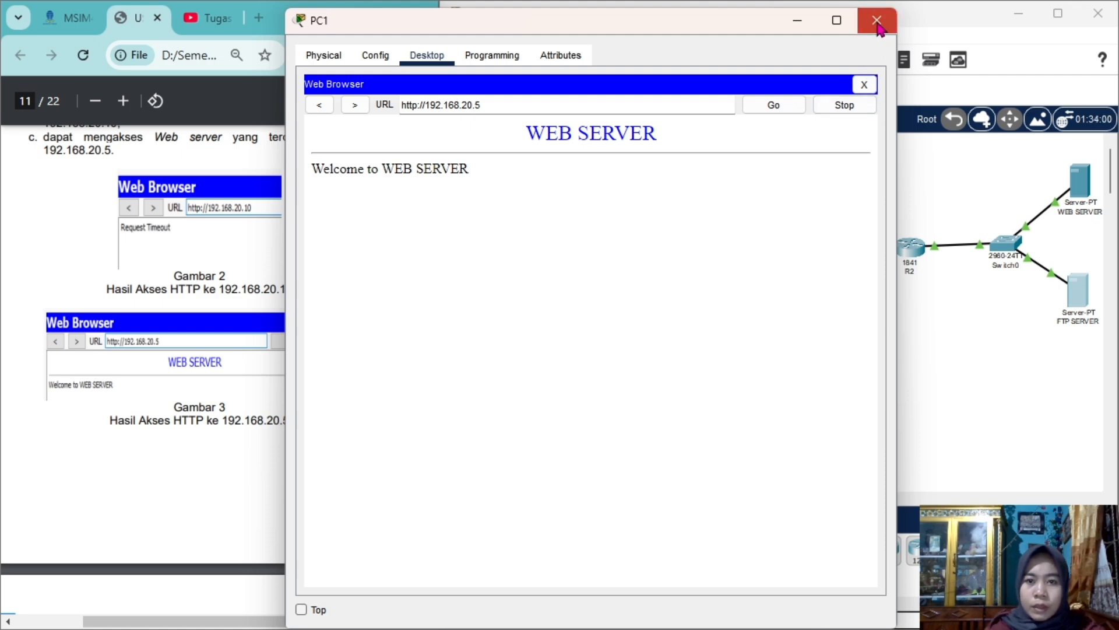
left_click(877, 21)
left_click_drag(435, 370, 436, 398)
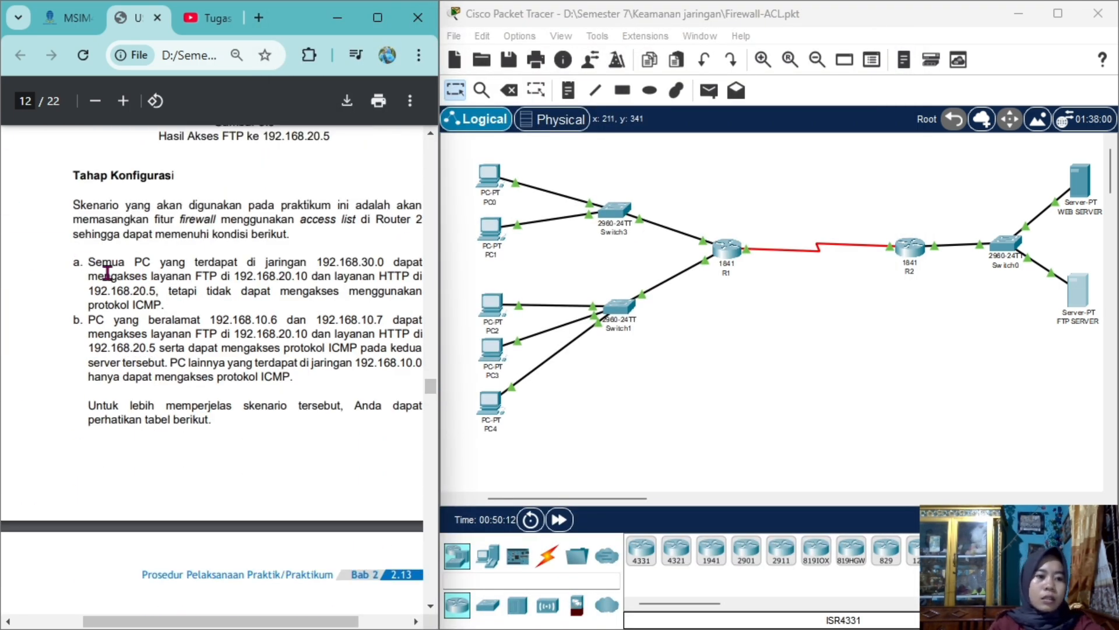
left_click_drag(225, 621, 241, 621)
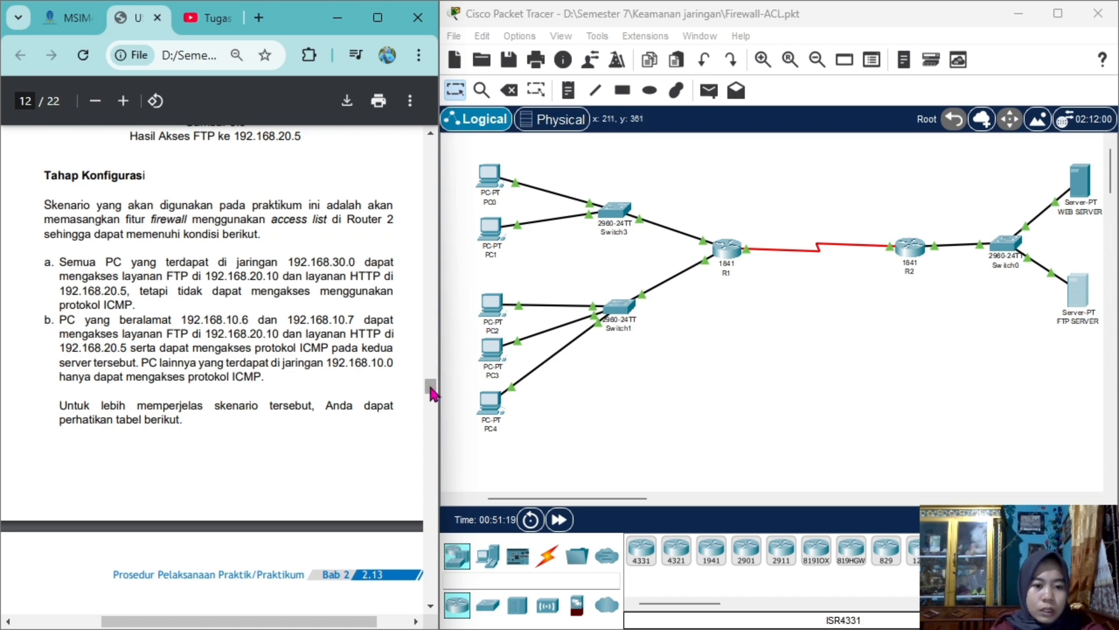
left_click_drag(432, 394, 433, 407)
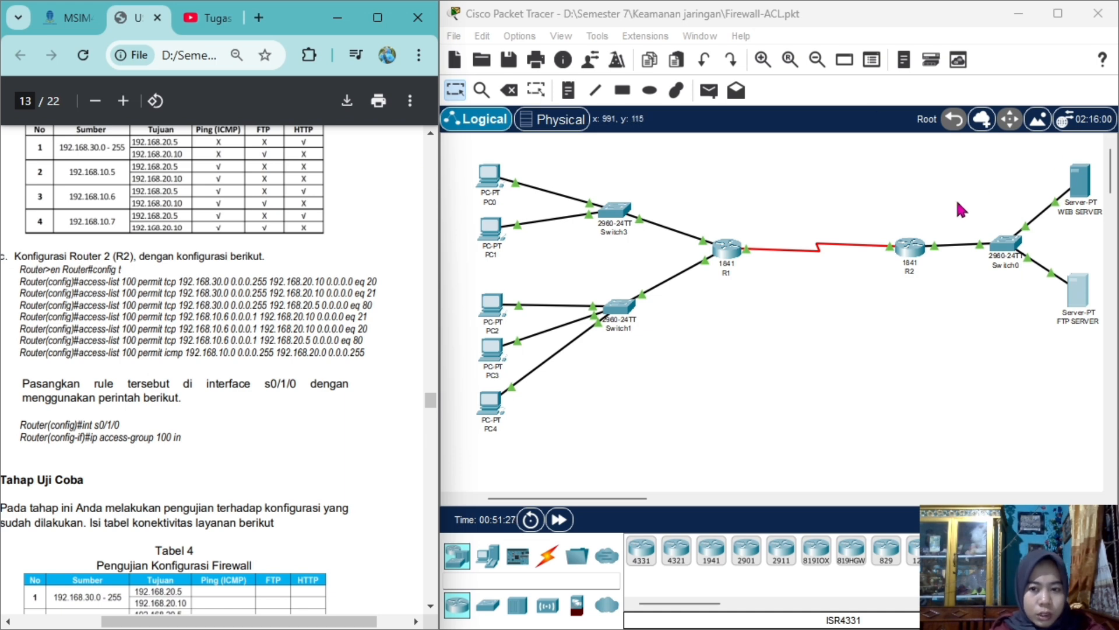
Step: Open the command line of router R2 and enter global configuration mode with en and config t
left_click(927, 257)
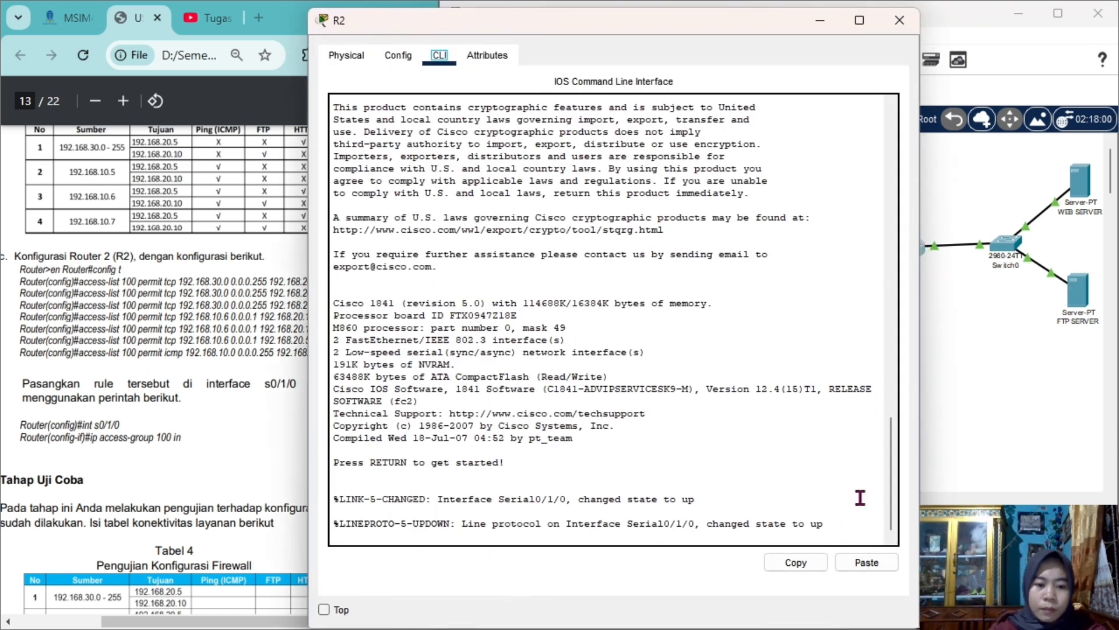
left_click(840, 535)
key("Return")
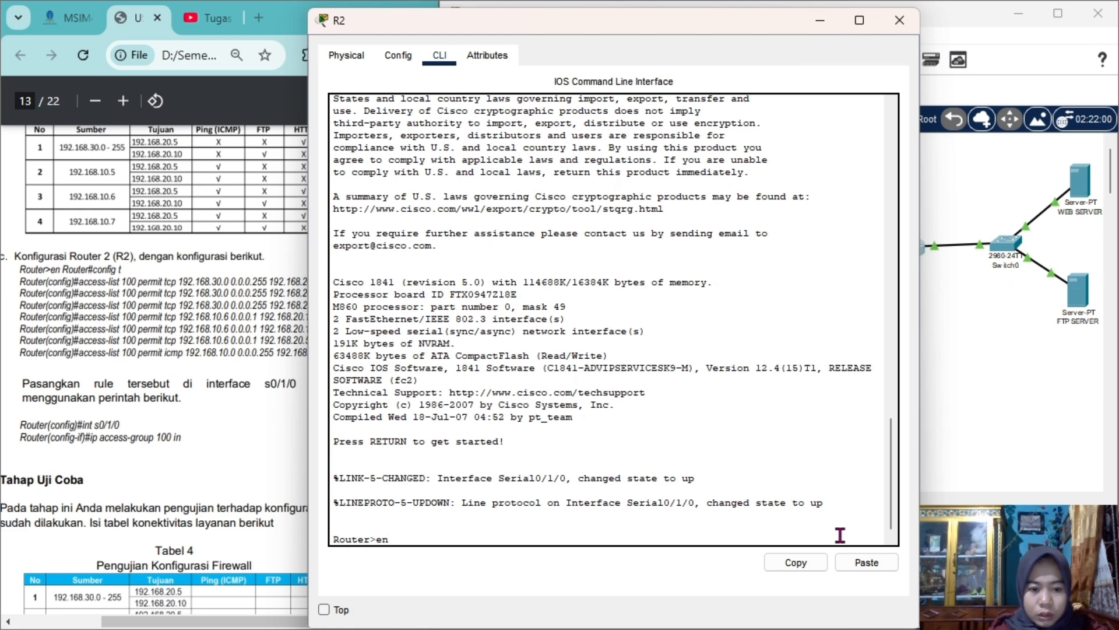
type("en")
key("Return")
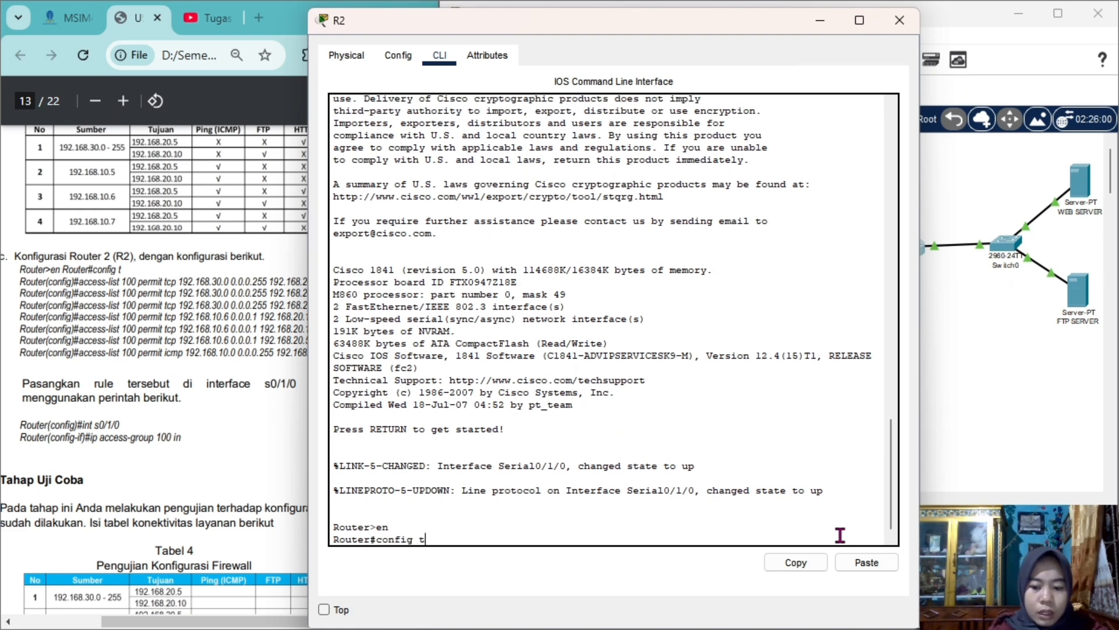
type("config t")
key("Return")
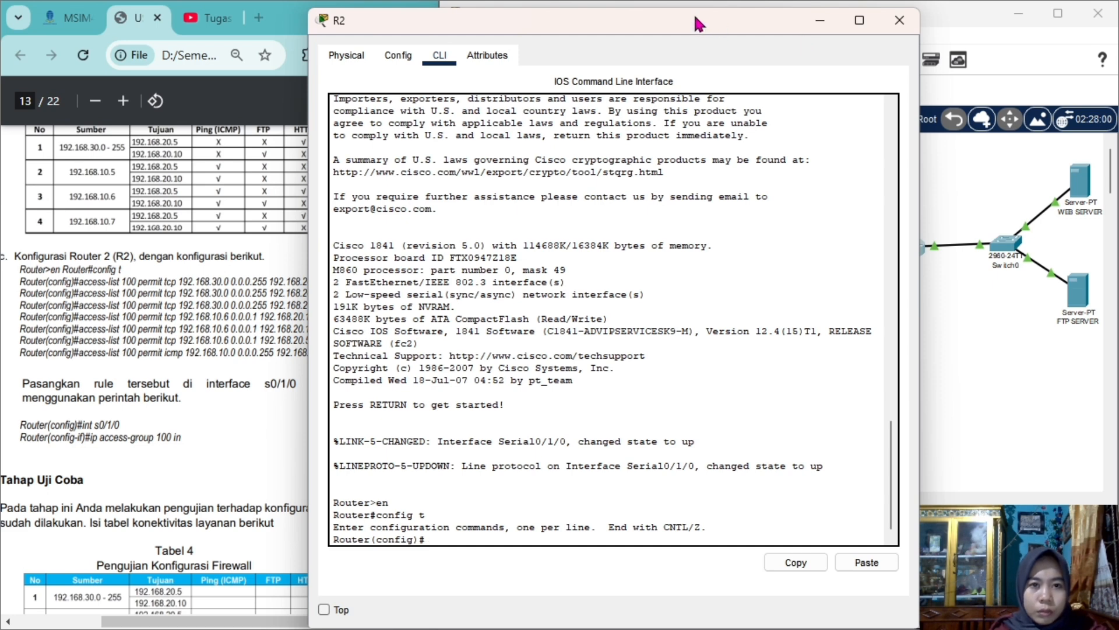
Step: Enter the guide's access-list 100 rules on R2: six tcp permits from 192.168.30.0 and 192.168.10.6, and one icmp permit from 192.168.10.0
left_click_drag(699, 25, 792, 26)
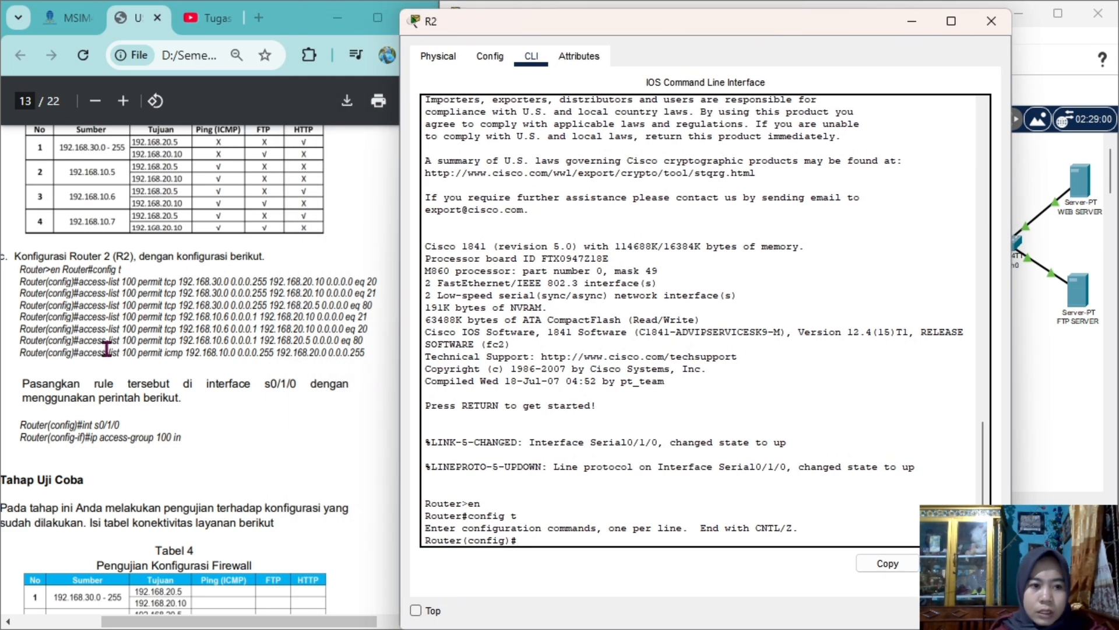
left_click(84, 286)
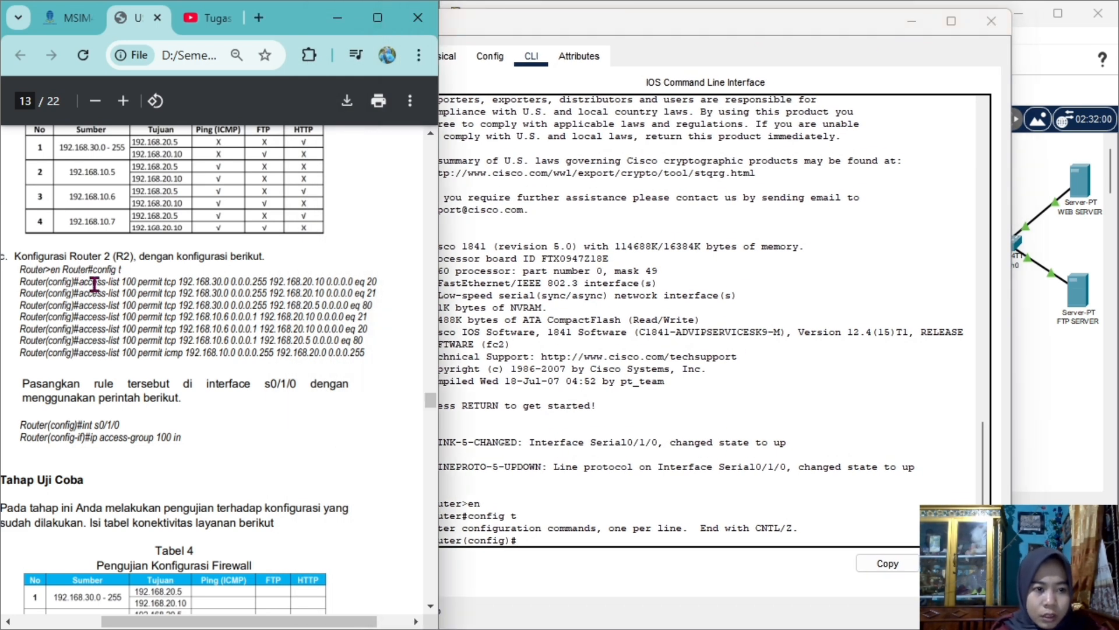
left_click_drag(80, 282, 377, 274)
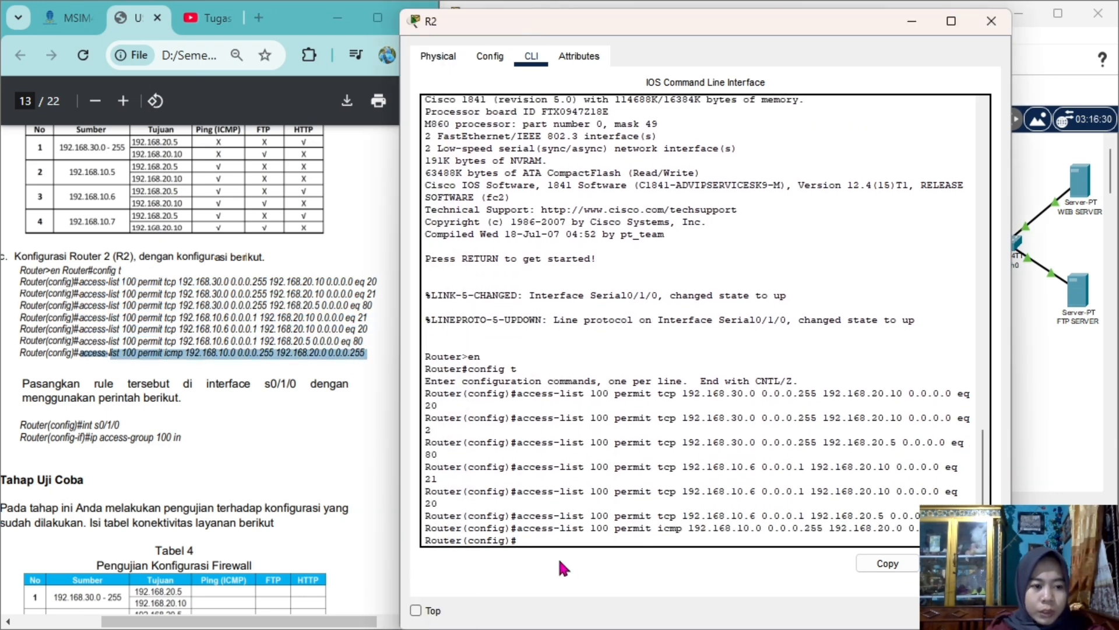
Step: Apply access list 100 inbound on R2's interface s0/1/0 with ip access-group 100 in, and close R2's window
left_click(29, 434)
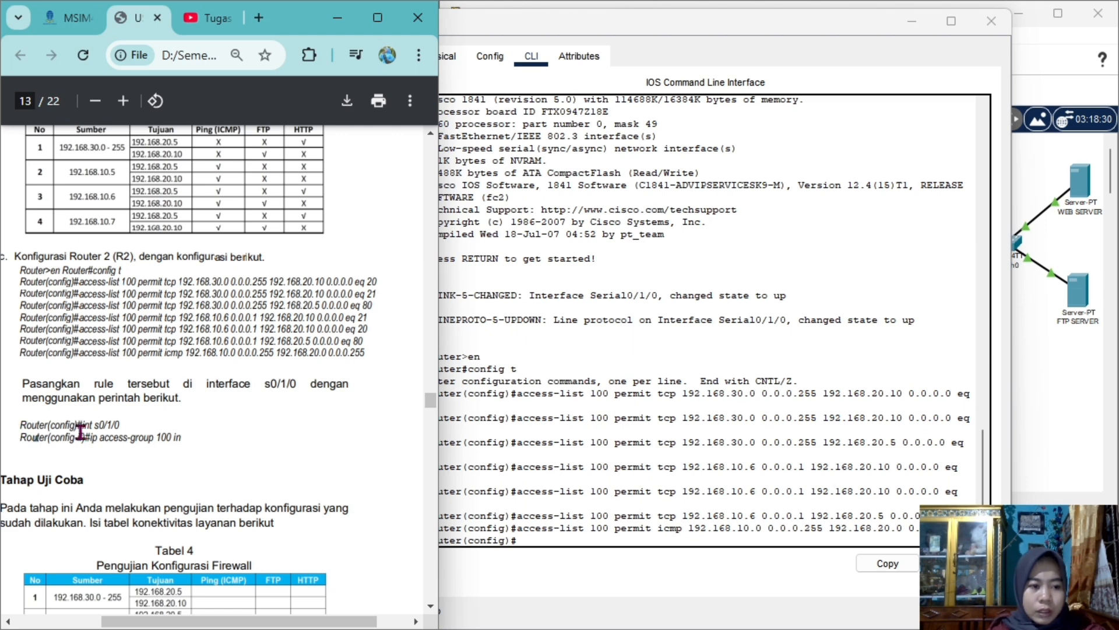
left_click(527, 535)
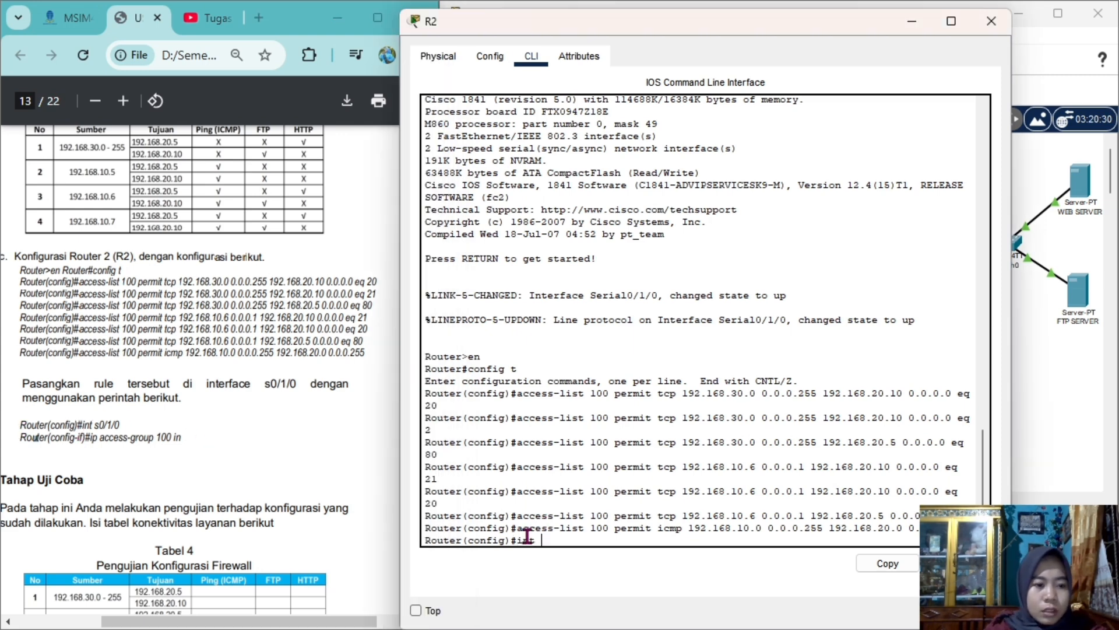
type("int s0")
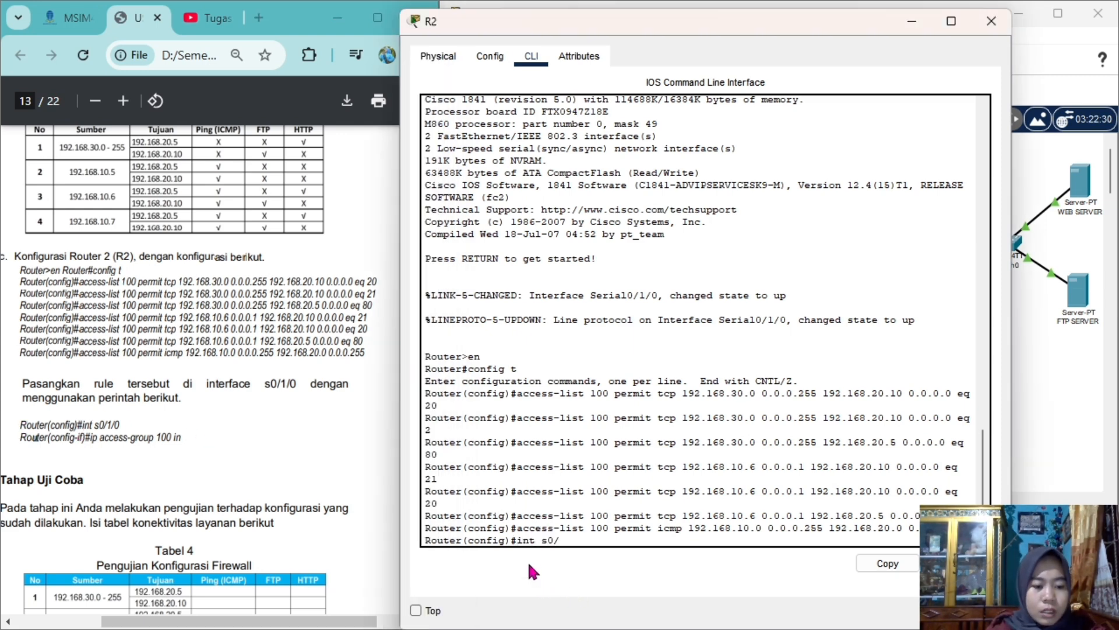
type("/1/0")
key("Return")
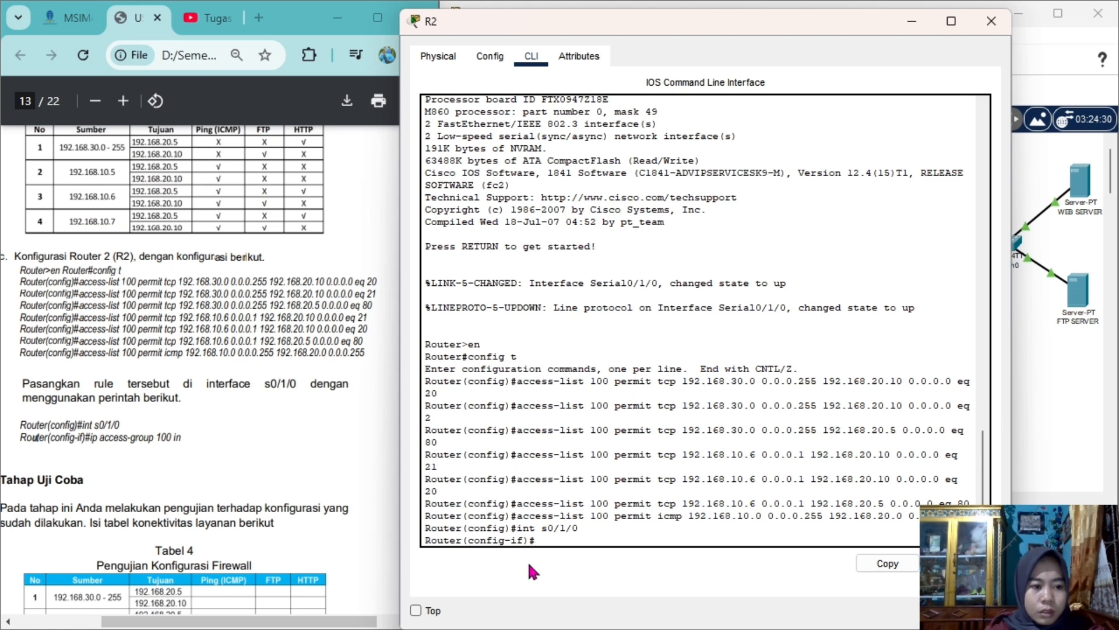
type("ip ")
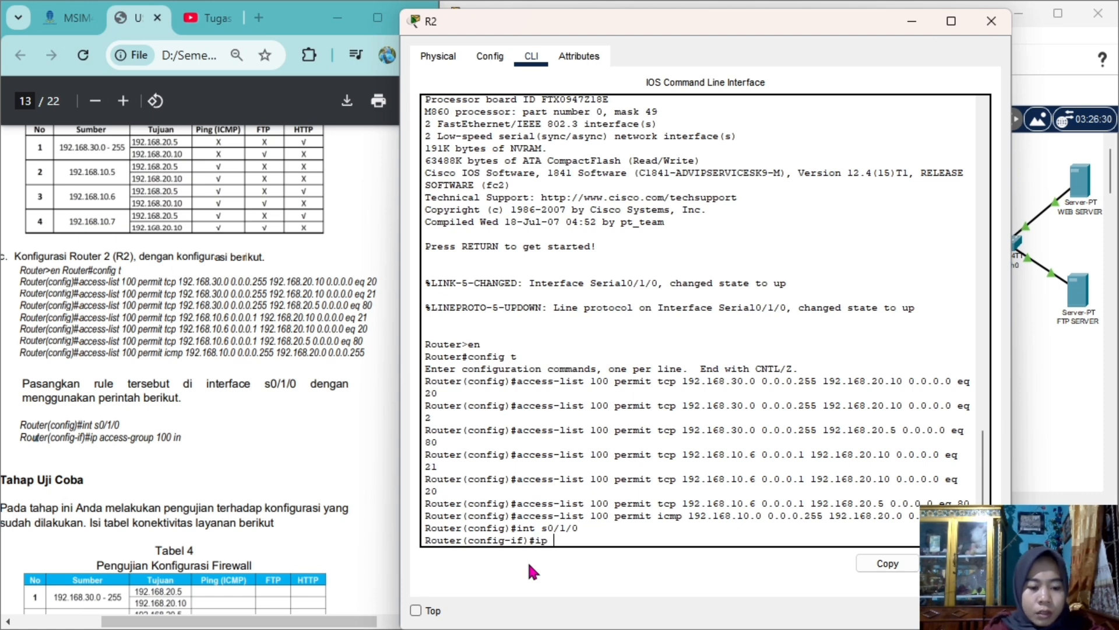
type("acc")
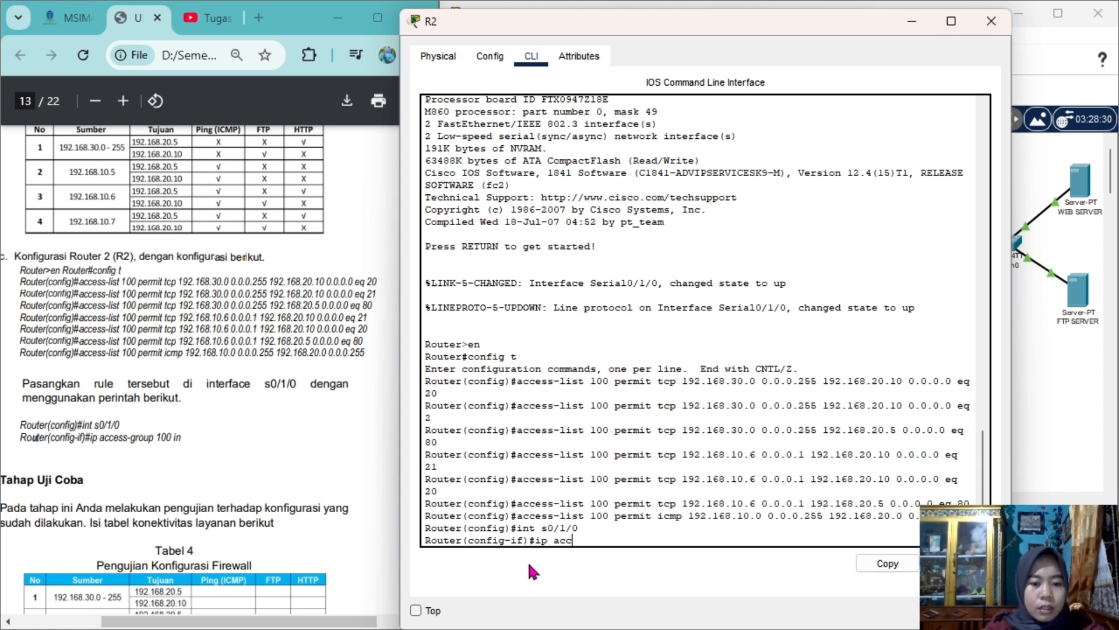
type("ess-grou")
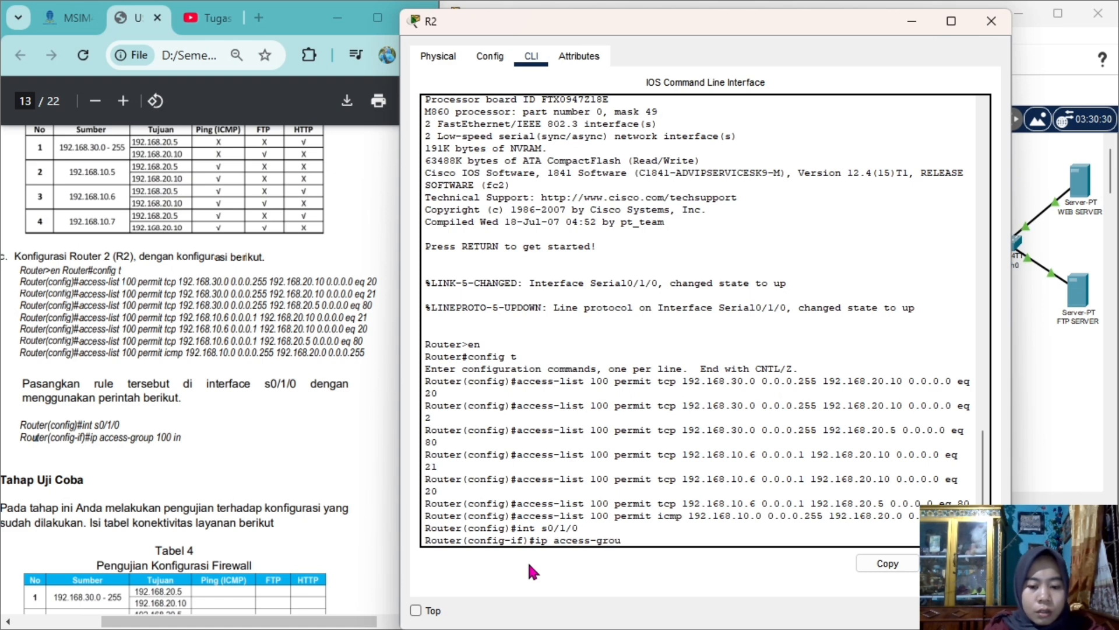
type("p 100 in")
key("Return")
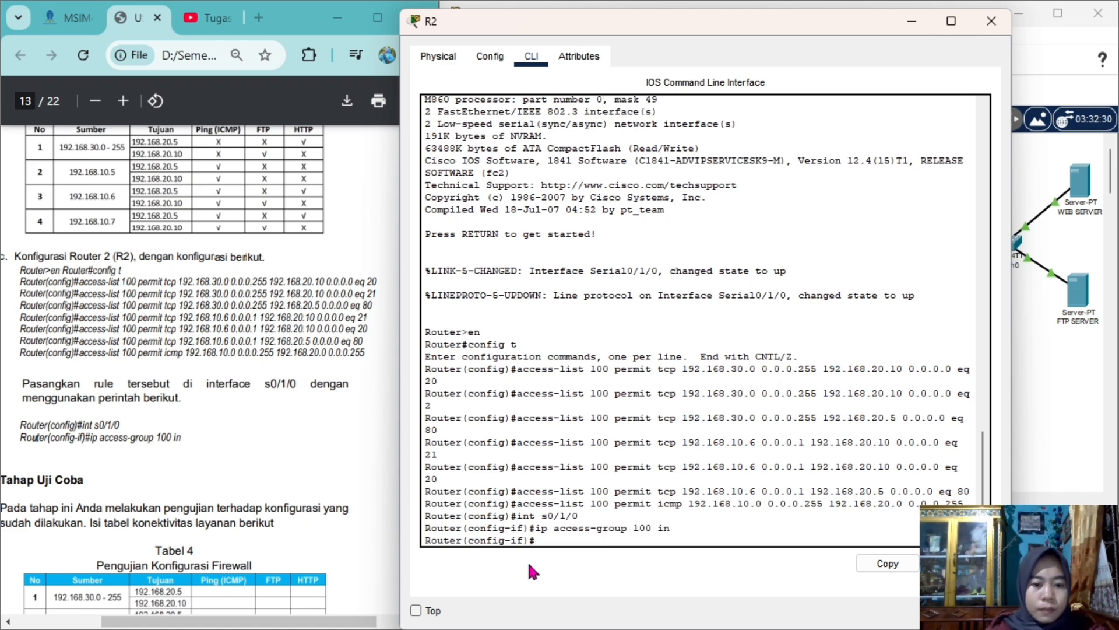
left_click(987, 32)
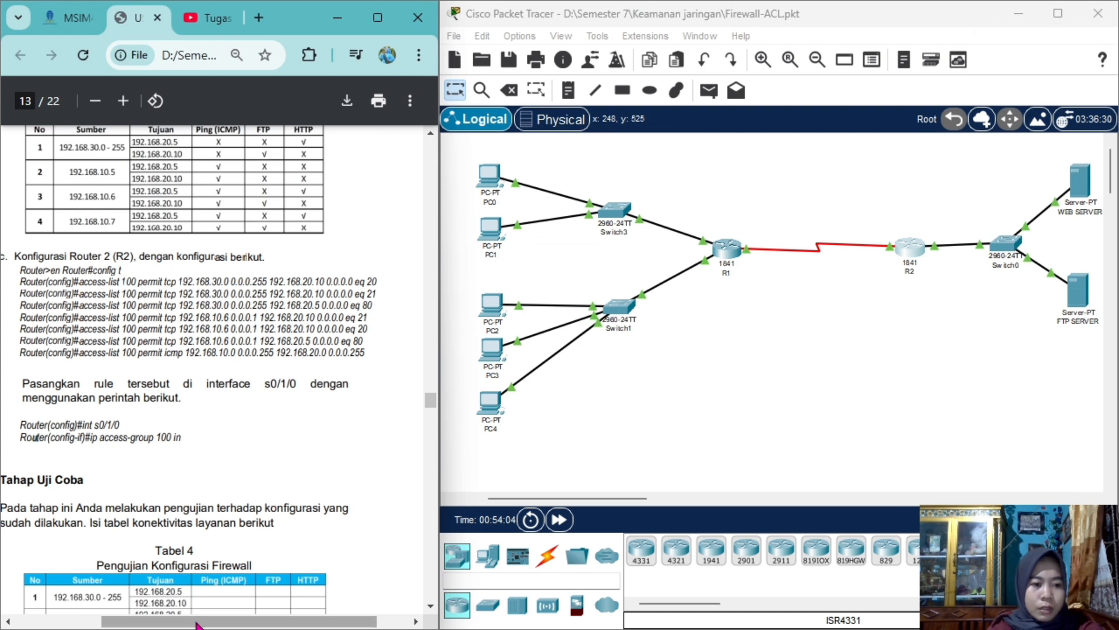
Step: Find Tabel 4 in the guide, switch to the Word document "no", and tile it beside the guide and an enlarged Packet Tracer window
left_click_drag(196, 622, 168, 627)
scroll(430, 400, "down", 5)
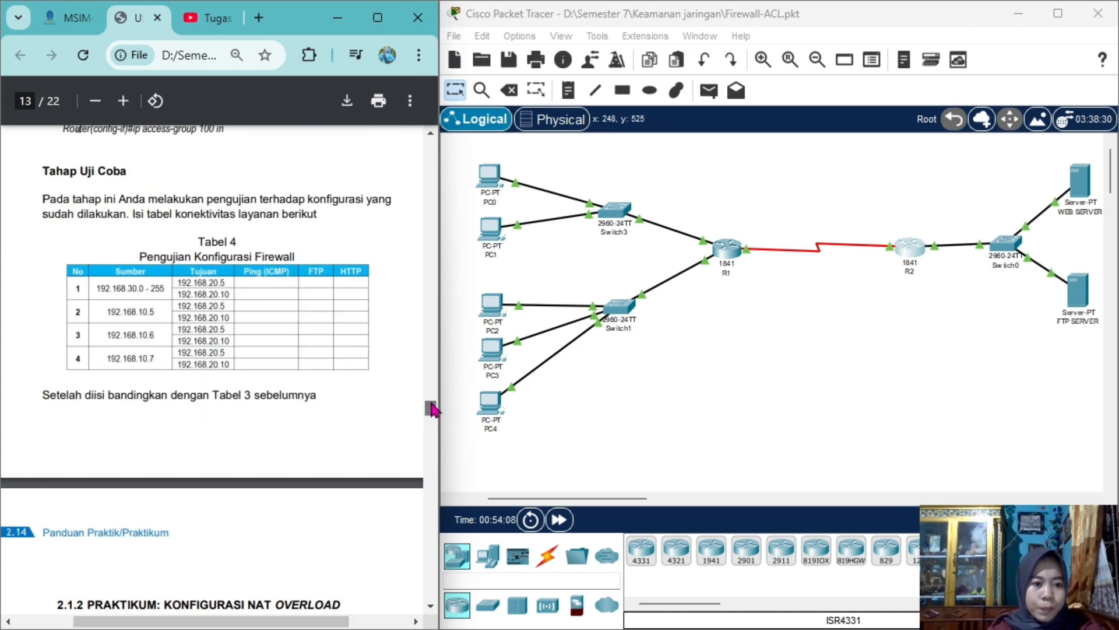
mouse_move(606, 610)
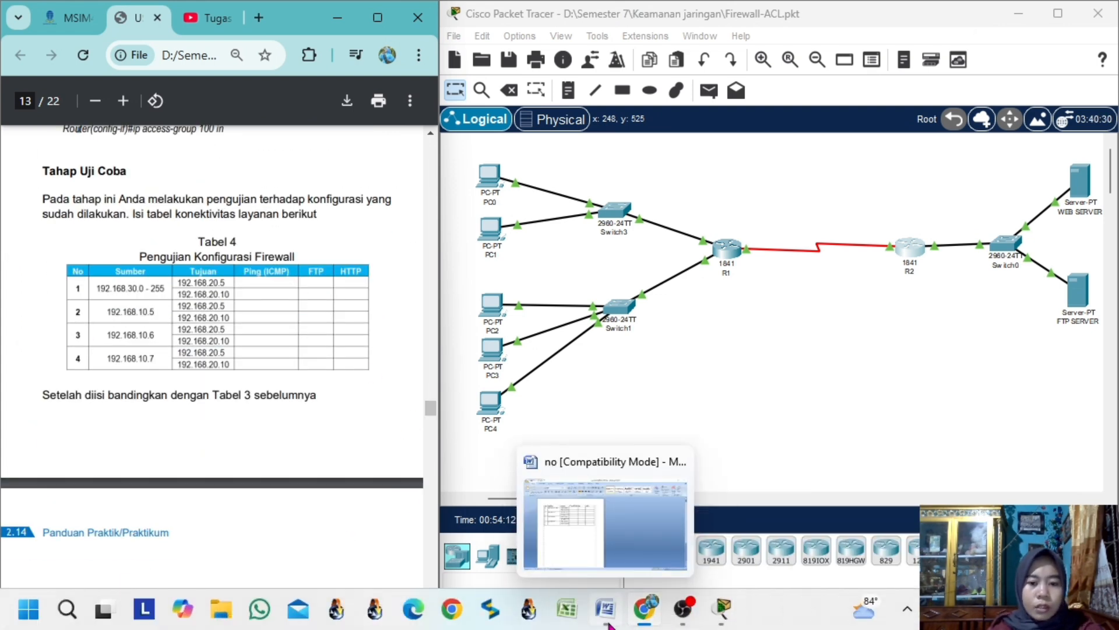
left_click(584, 546)
mouse_move(1054, 11)
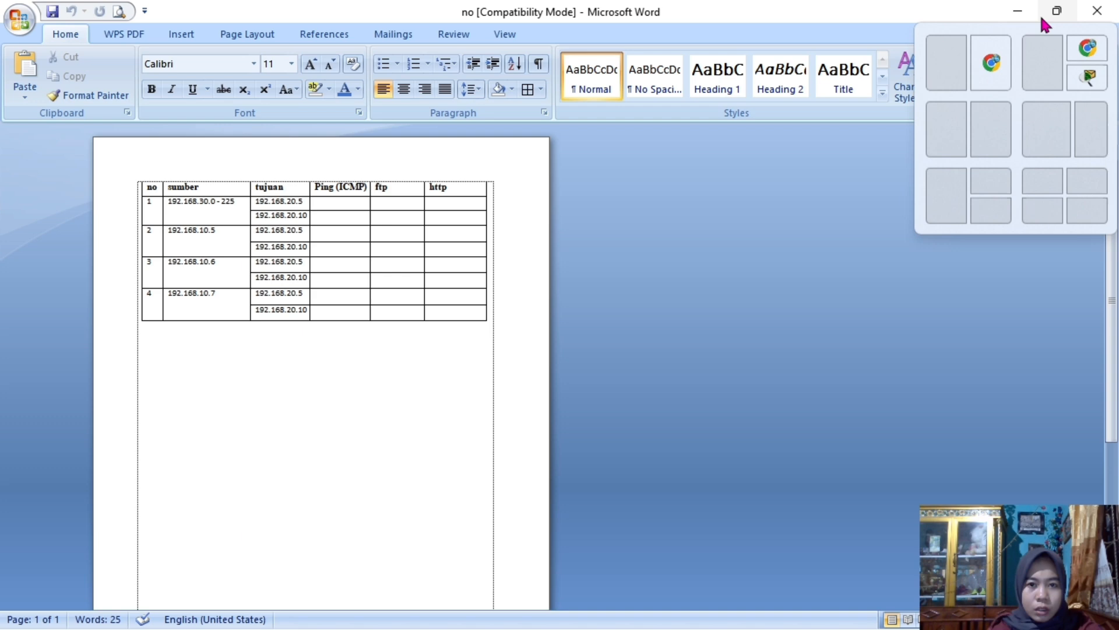
left_click(946, 81)
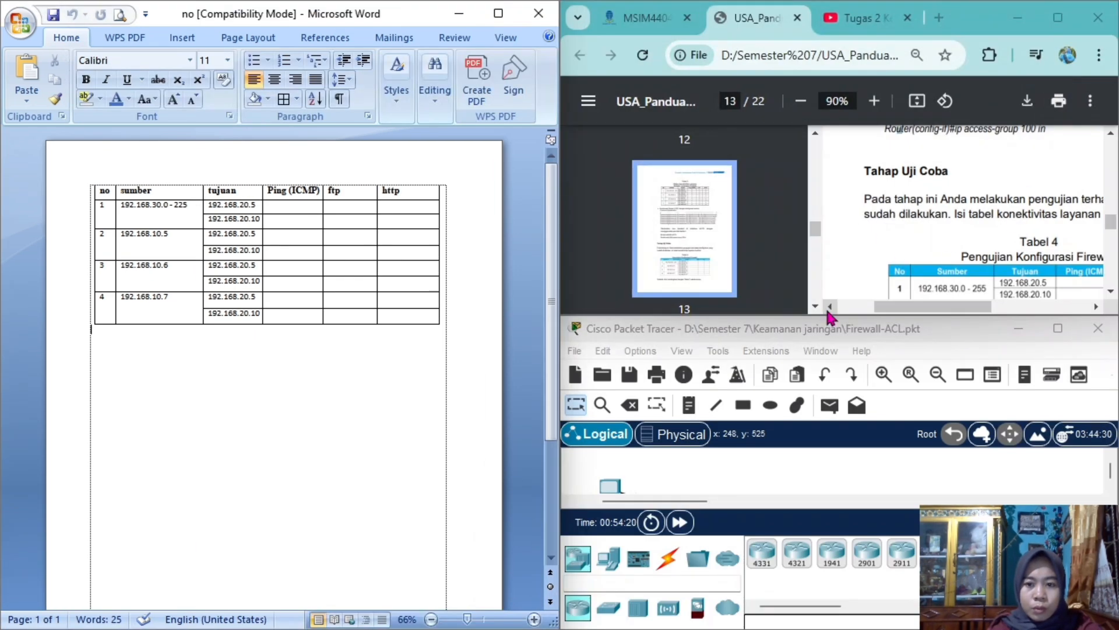
left_click_drag(832, 315, 832, 131)
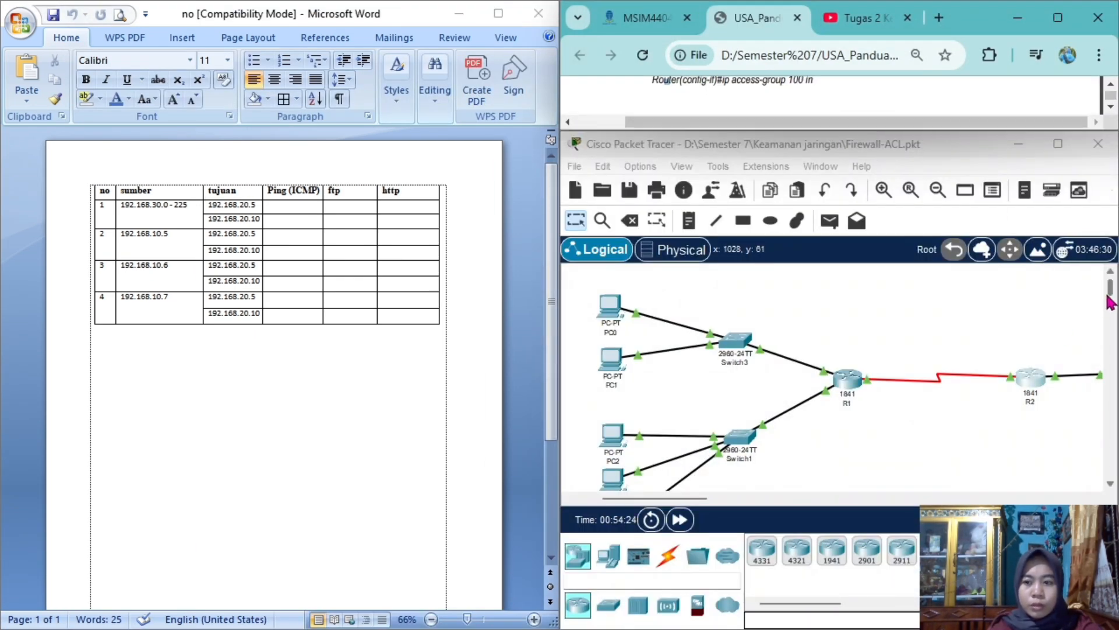
scroll(1110, 306, "down", 2)
scroll(1110, 303, "up", 2)
Step: Review PC1's Command Prompt output of the ping and FTP tests to 192.168.20.5 and 192.168.20.10 for source row 1 of the Word table
left_click(134, 210)
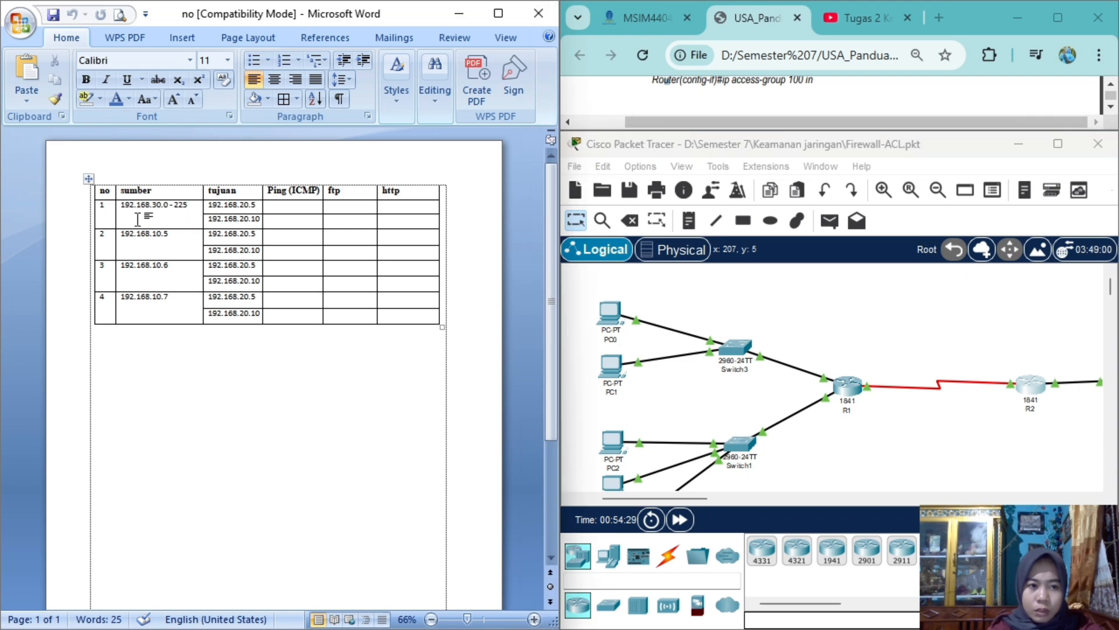
left_click(116, 214)
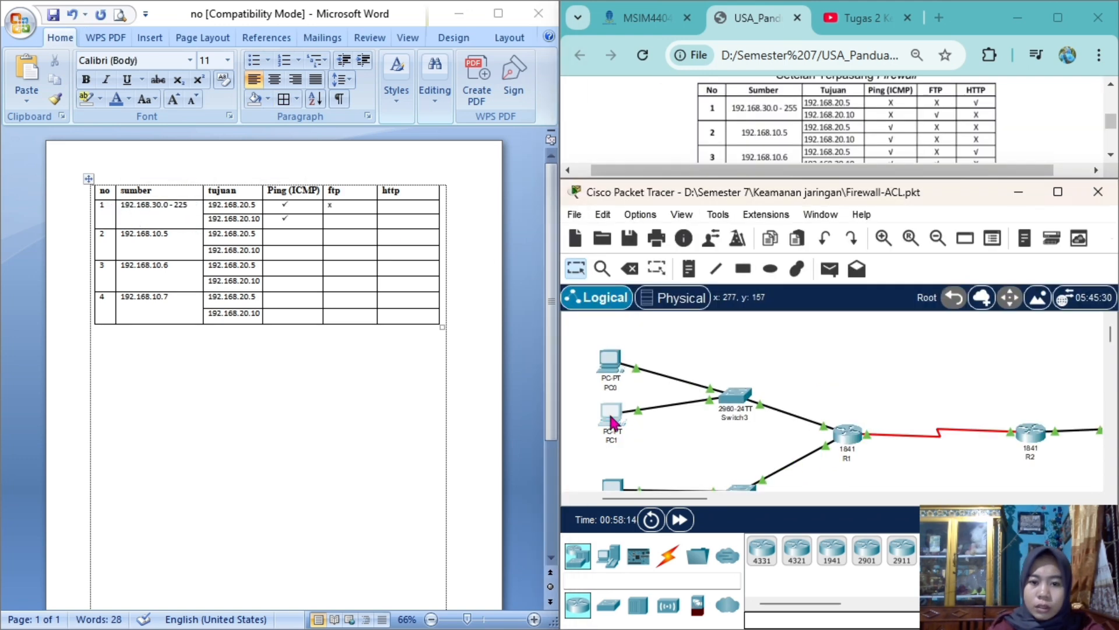
left_click(609, 417)
left_click(717, 142)
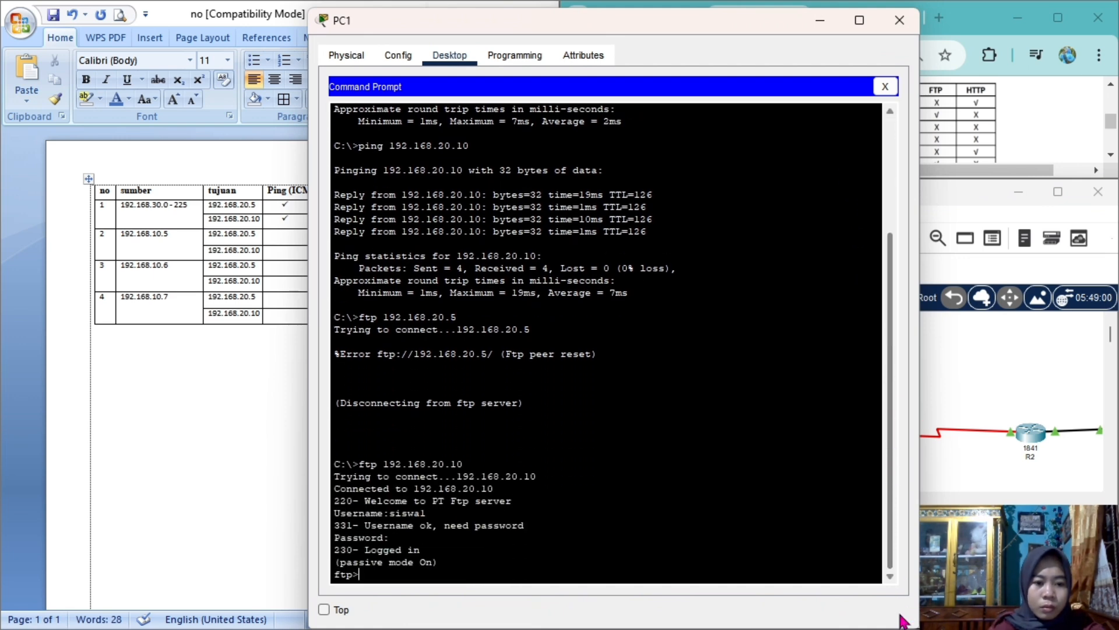
scroll(879, 461, "up", 5)
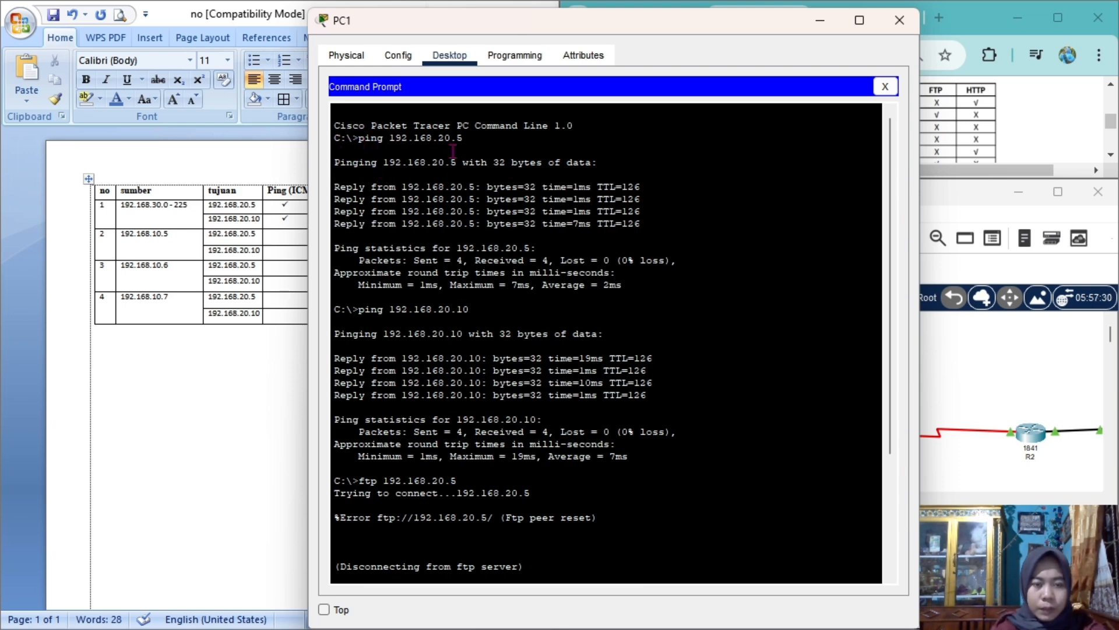
left_click_drag(332, 134, 679, 228)
left_click_drag(701, 29, 807, 23)
left_click_drag(440, 302, 742, 449)
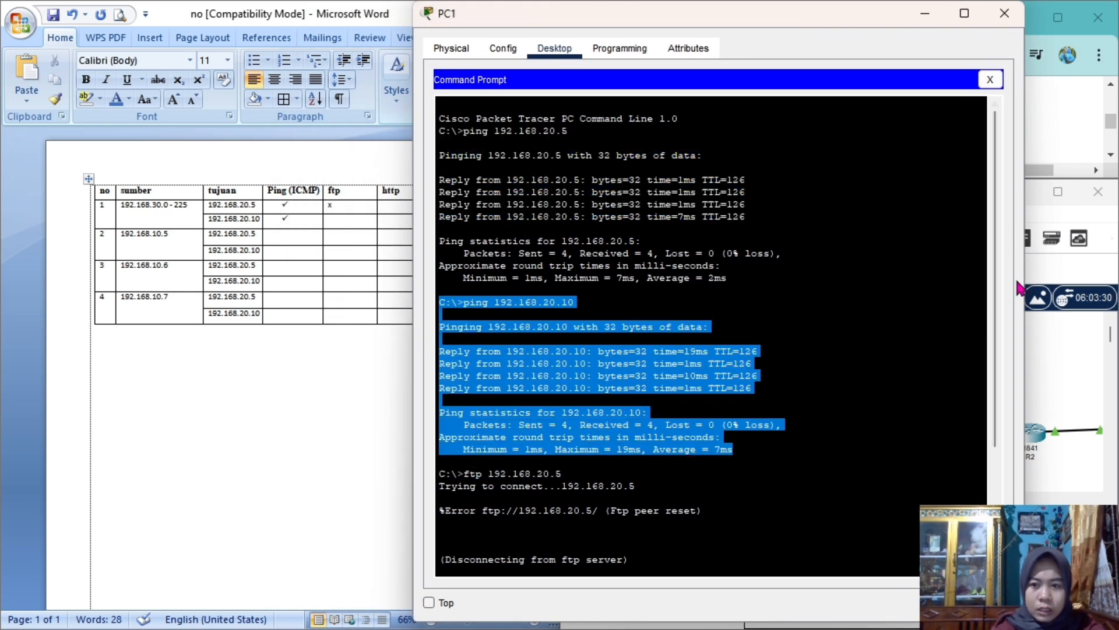
left_click_drag(1001, 289, 1015, 440)
left_click_drag(441, 310, 658, 410)
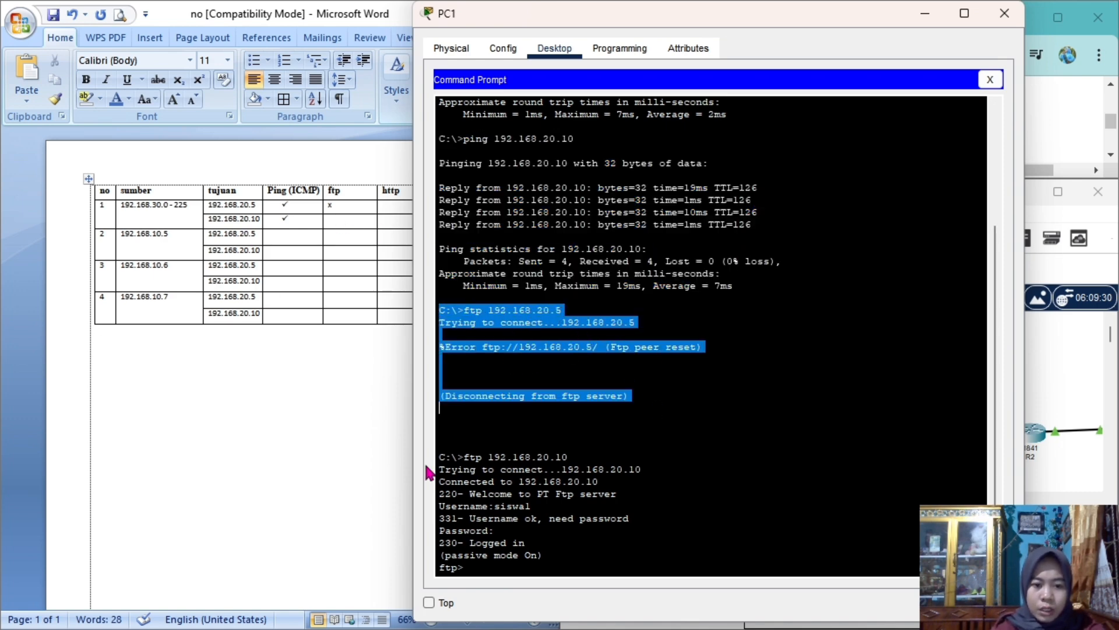
left_click_drag(442, 456, 569, 582)
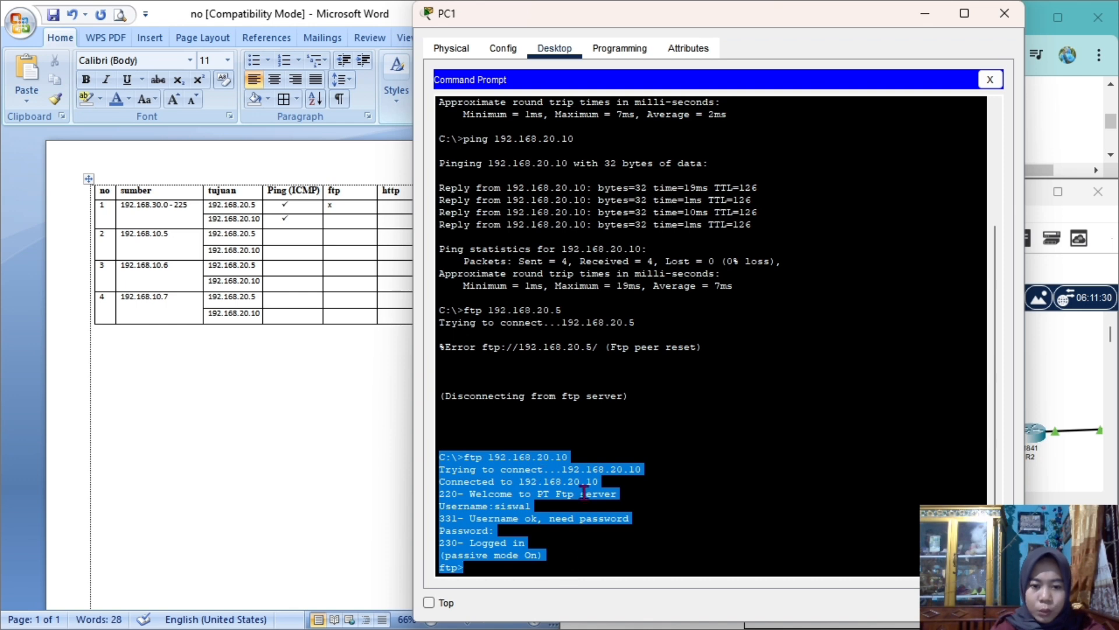
Step: Insert a check mark in the ftp column for source row 1, destination 192.168.20.10, of the Word table
left_click(330, 219)
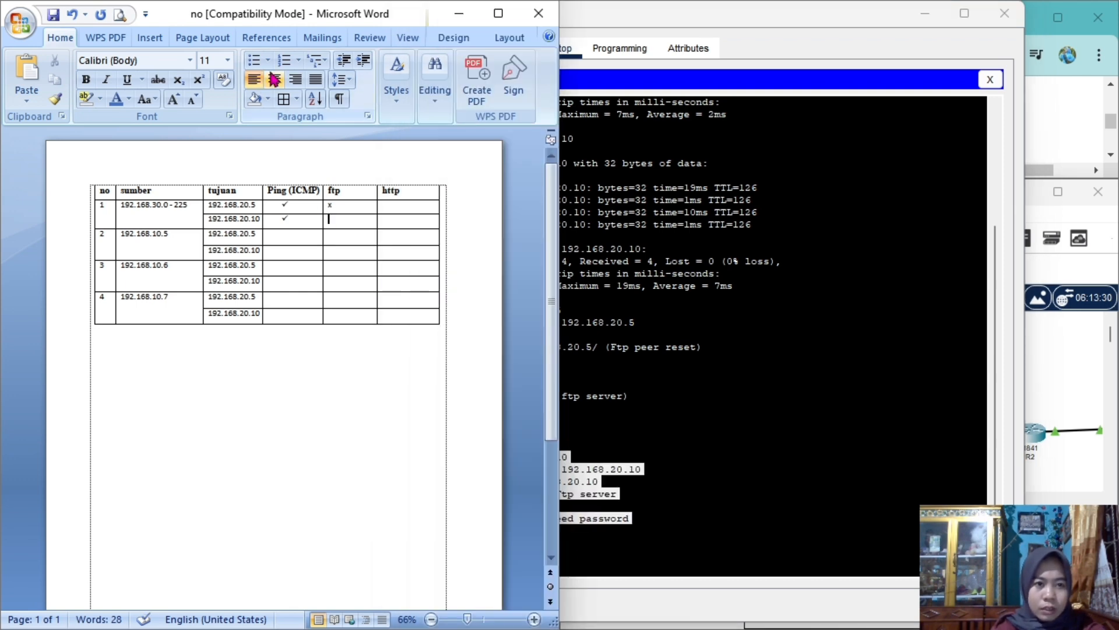
left_click(268, 60)
left_click(266, 110)
Step: Close PC1's Command Prompt and load 192.168.20.5 in its Web Browser to test HTTP access
left_click(954, 51)
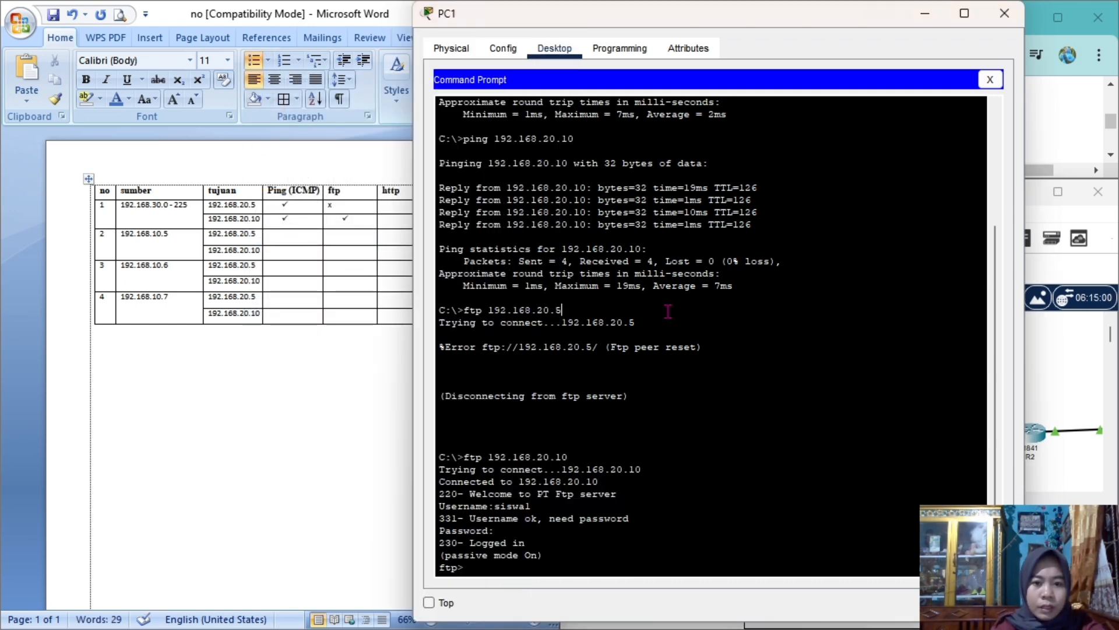
left_click(990, 79)
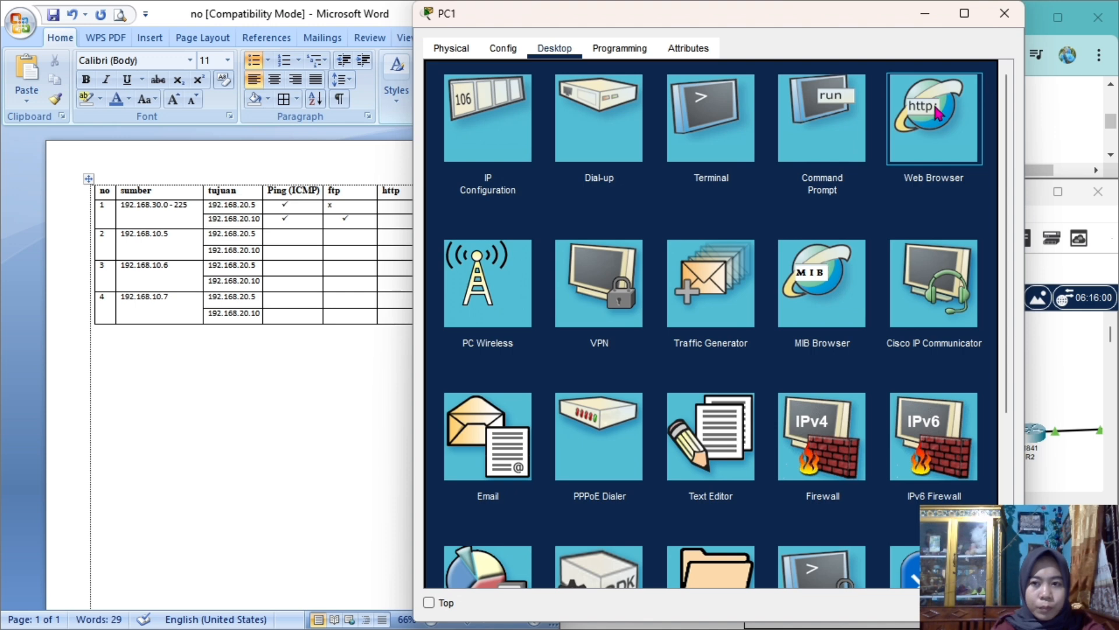
left_click(931, 155)
left_click(559, 101)
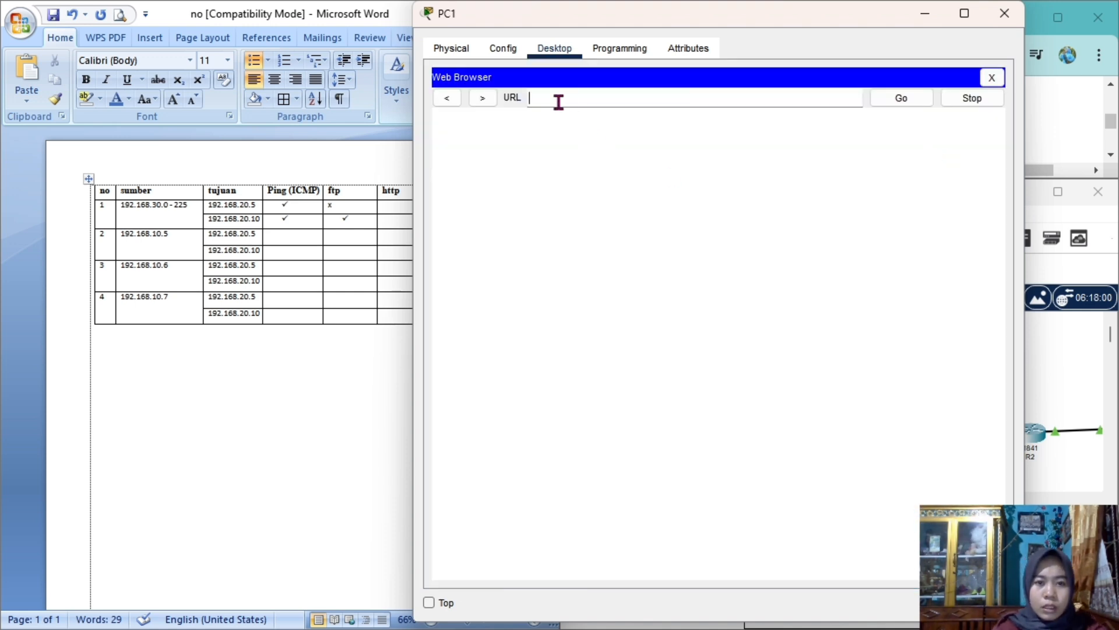
type("192.168.")
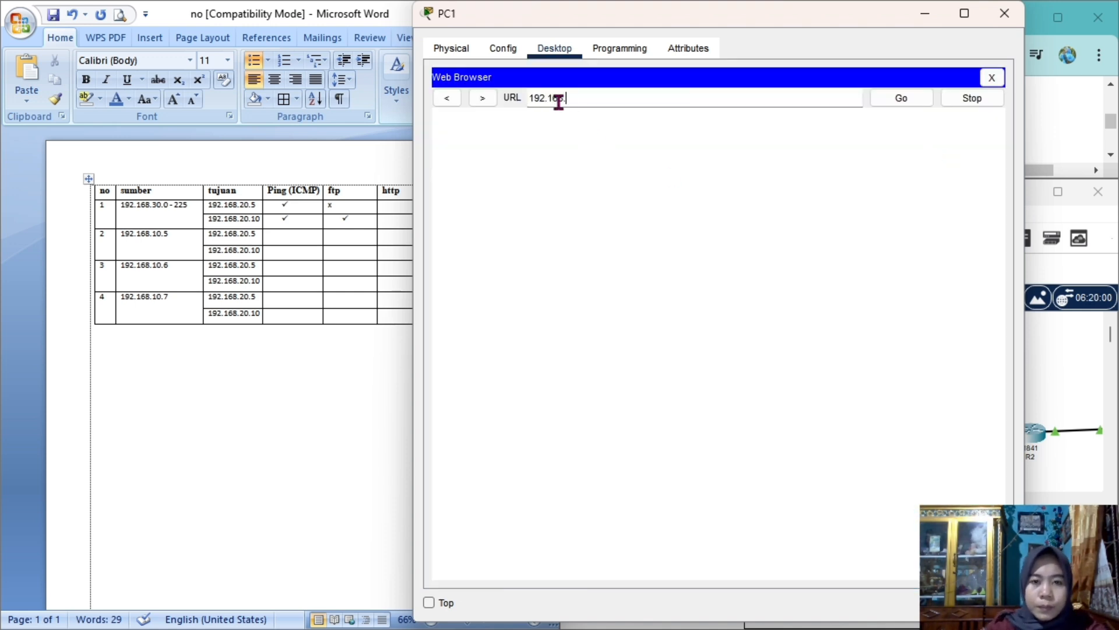
type("20.5")
left_click(887, 98)
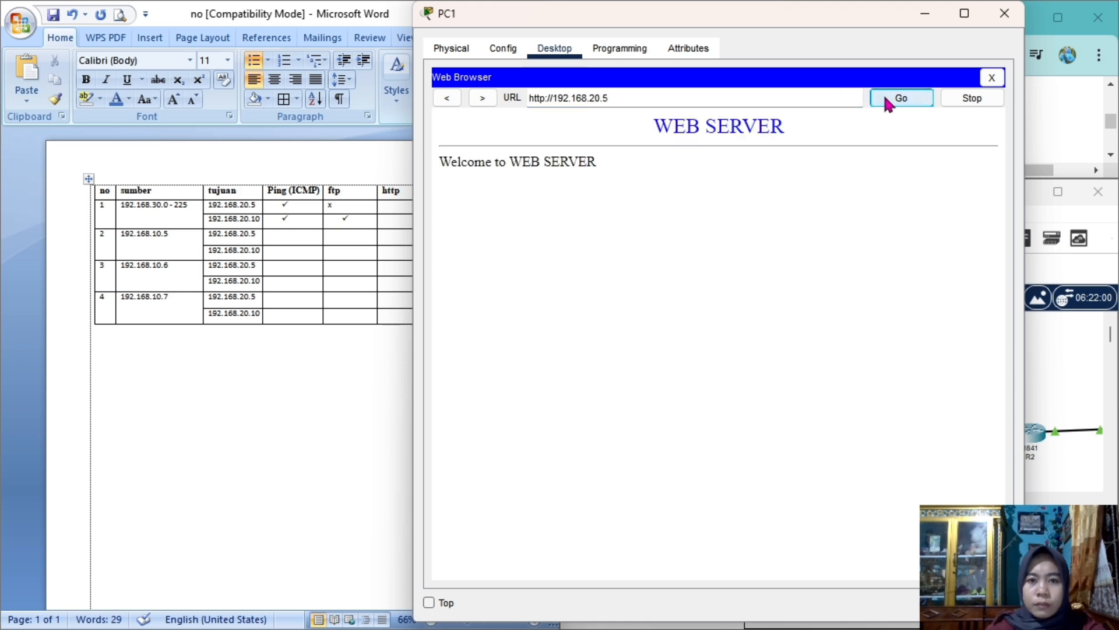
Step: Test HTTP access from PC1 to 192.168.20.10 in the Web Browser, retrying the request and stopping it
left_click(624, 91)
key("BackSpace")
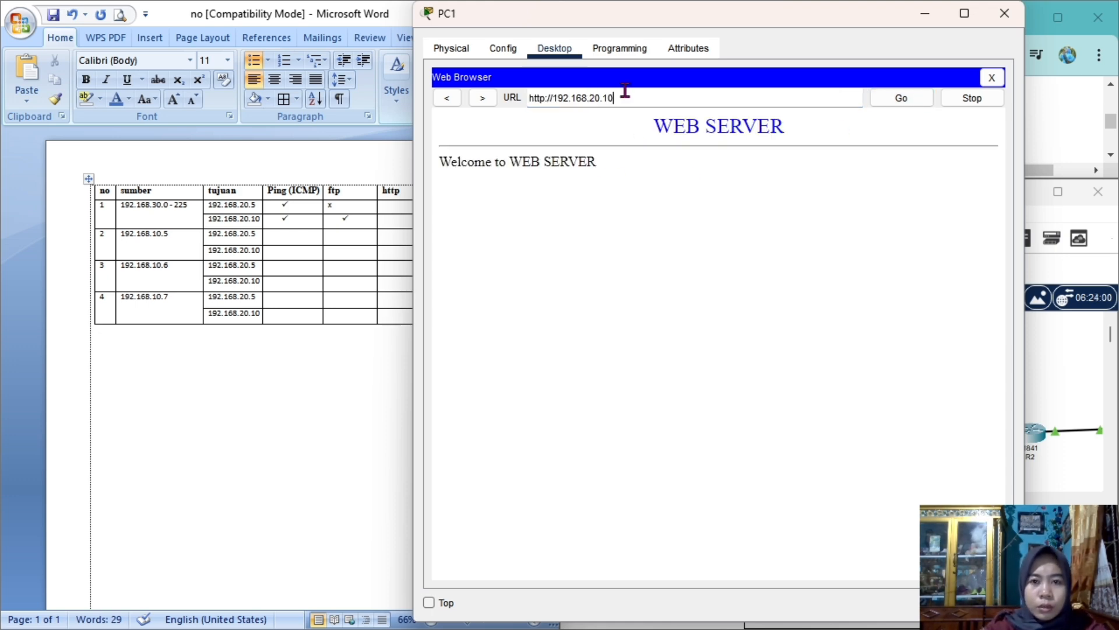
type("10")
left_click(893, 98)
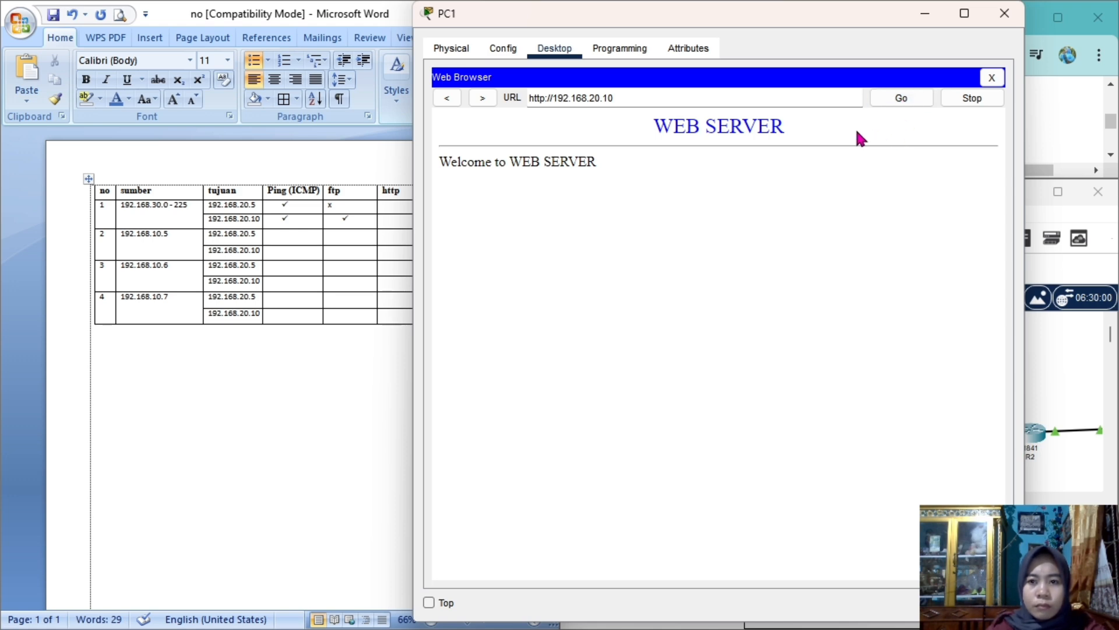
left_click(905, 101)
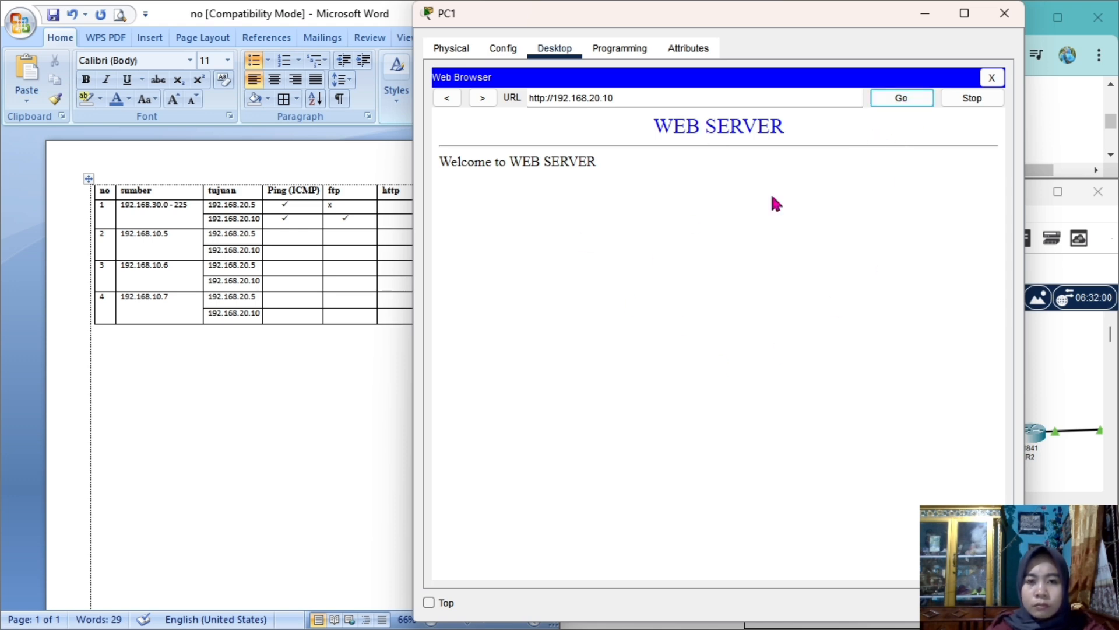
left_click(627, 93)
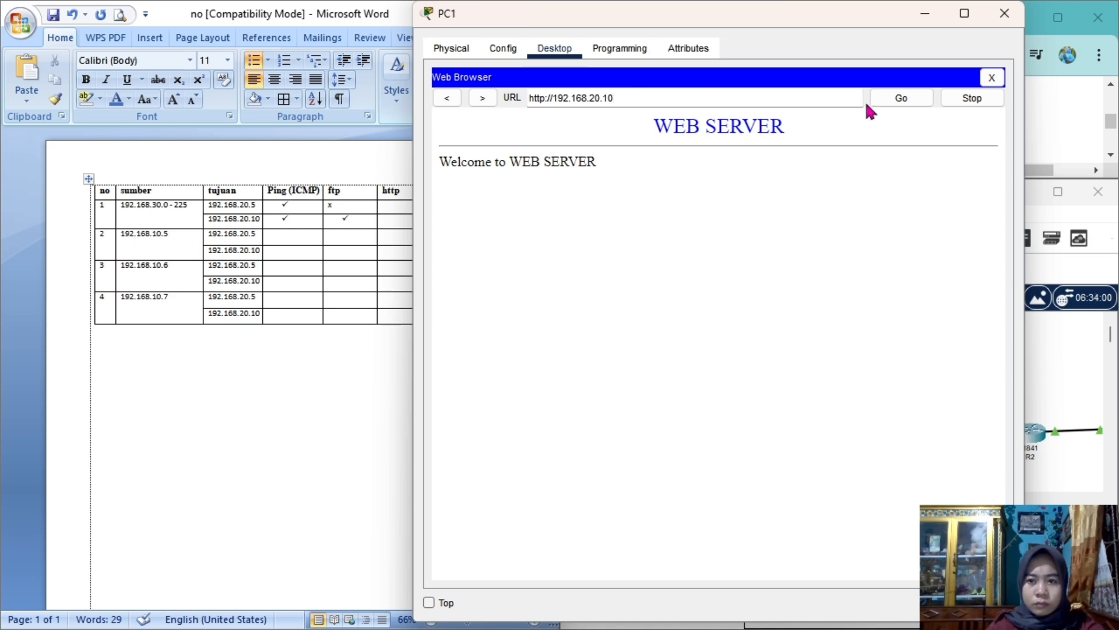
left_click(886, 99)
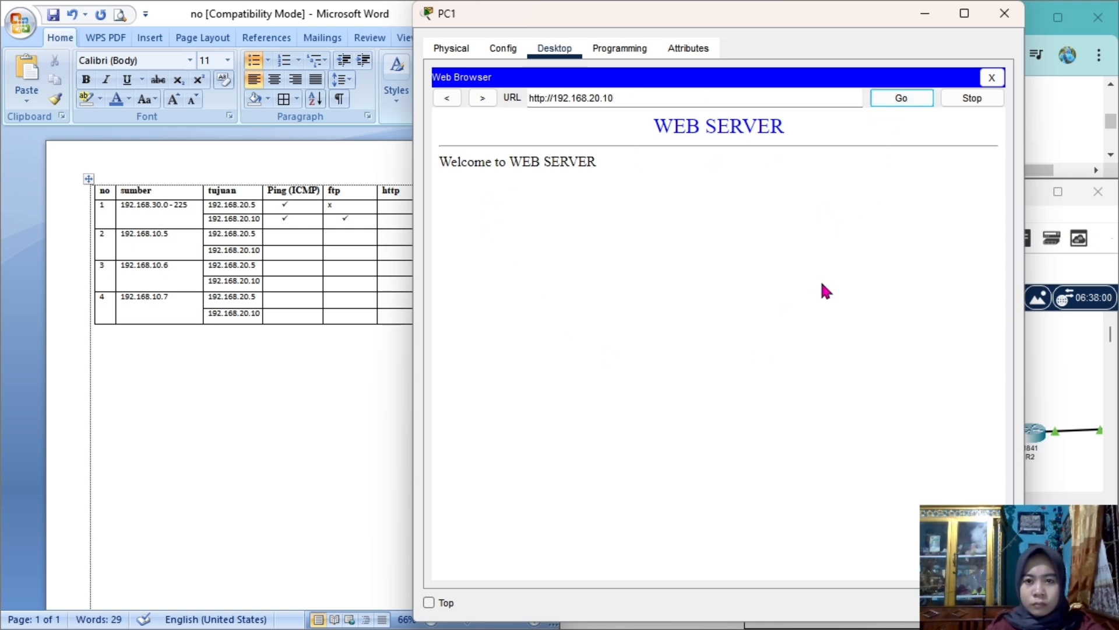
left_click(972, 98)
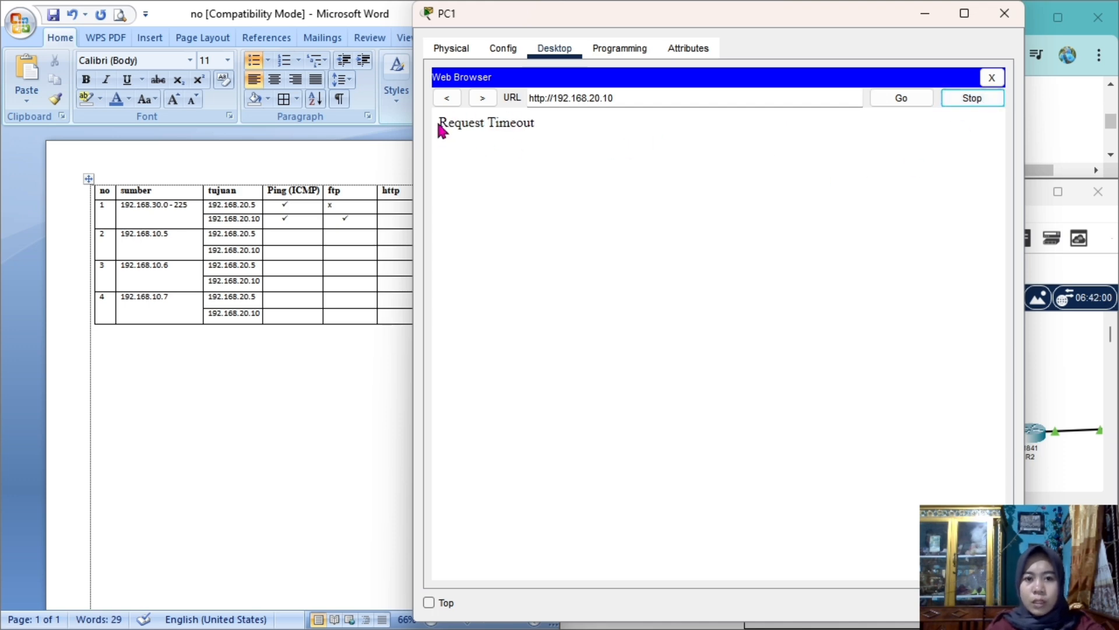
left_click_drag(439, 124, 557, 124)
left_click(556, 123)
Step: Check the guide's firewall results table, and fill source row 1's http cells in Word: check mark for 192.168.20.5, x for 192.168.20.10
left_click(1095, 129)
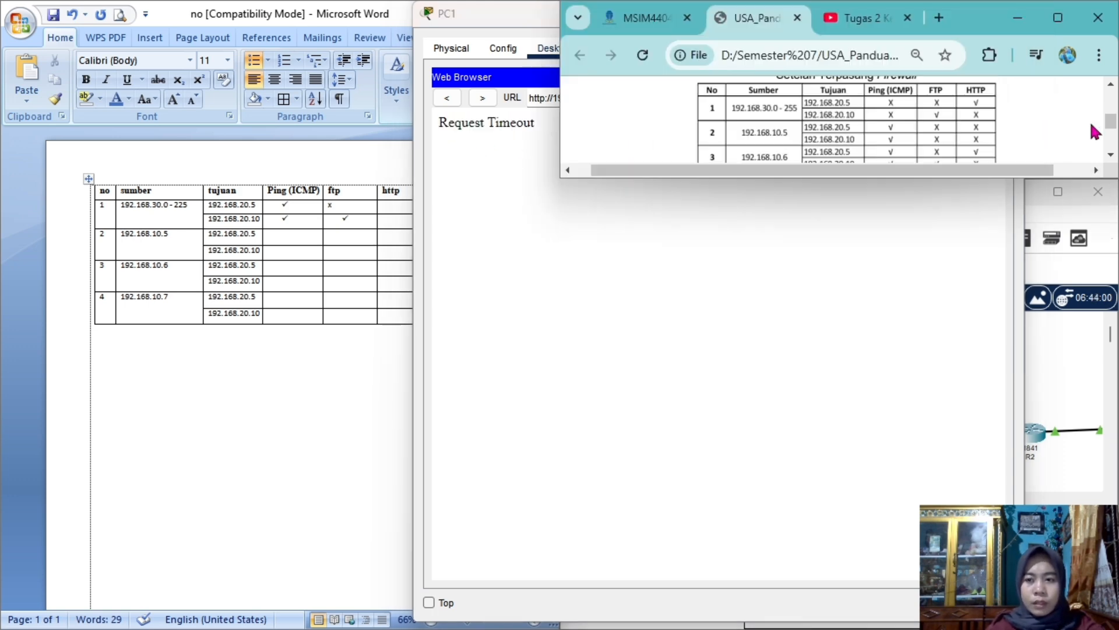
scroll(1110, 117, "down", 1)
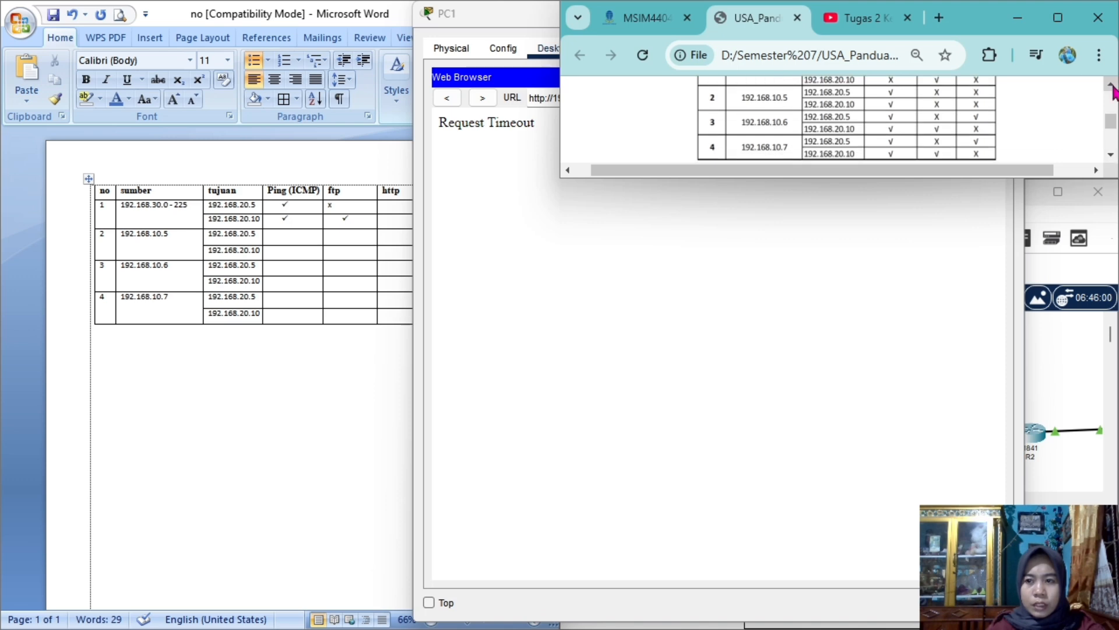
scroll(1079, 99, "up", 1)
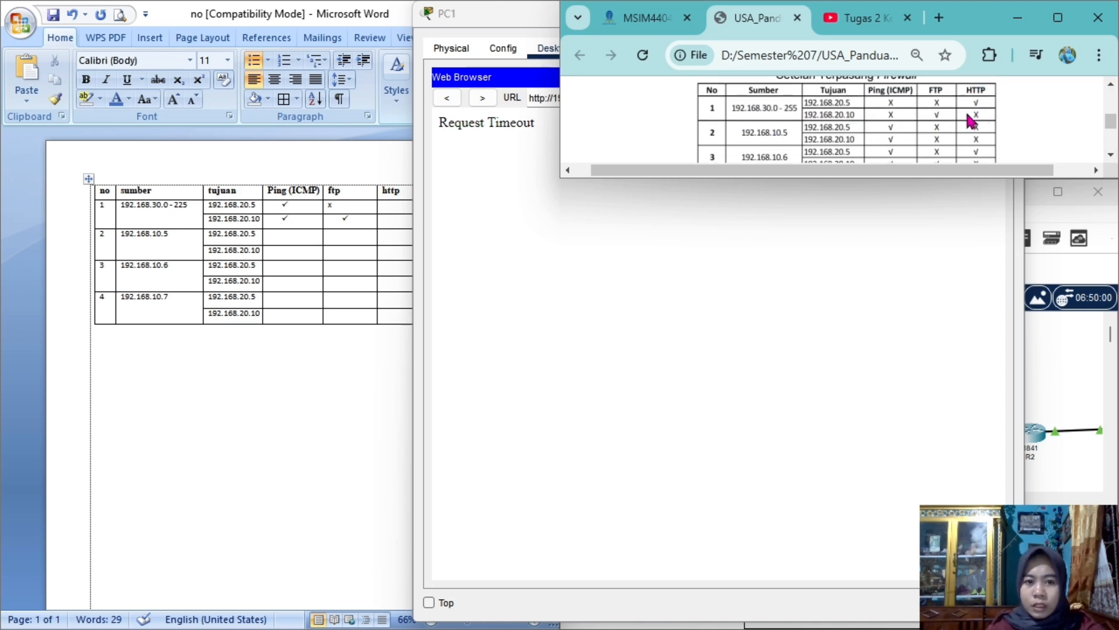
left_click(406, 213)
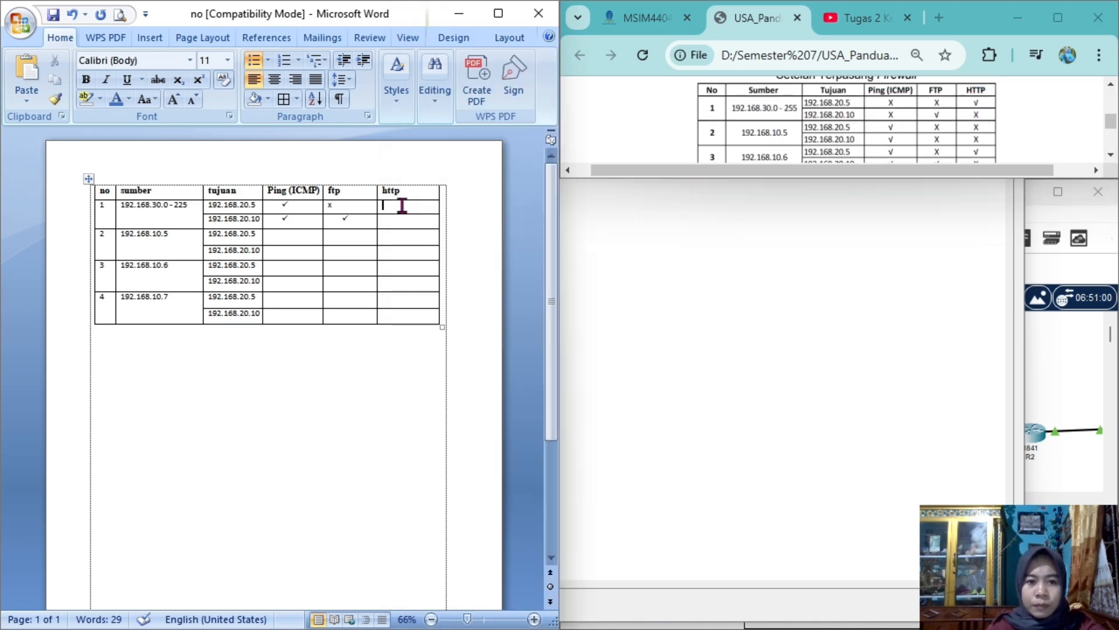
left_click(268, 60)
left_click(264, 117)
left_click(400, 216)
type("x")
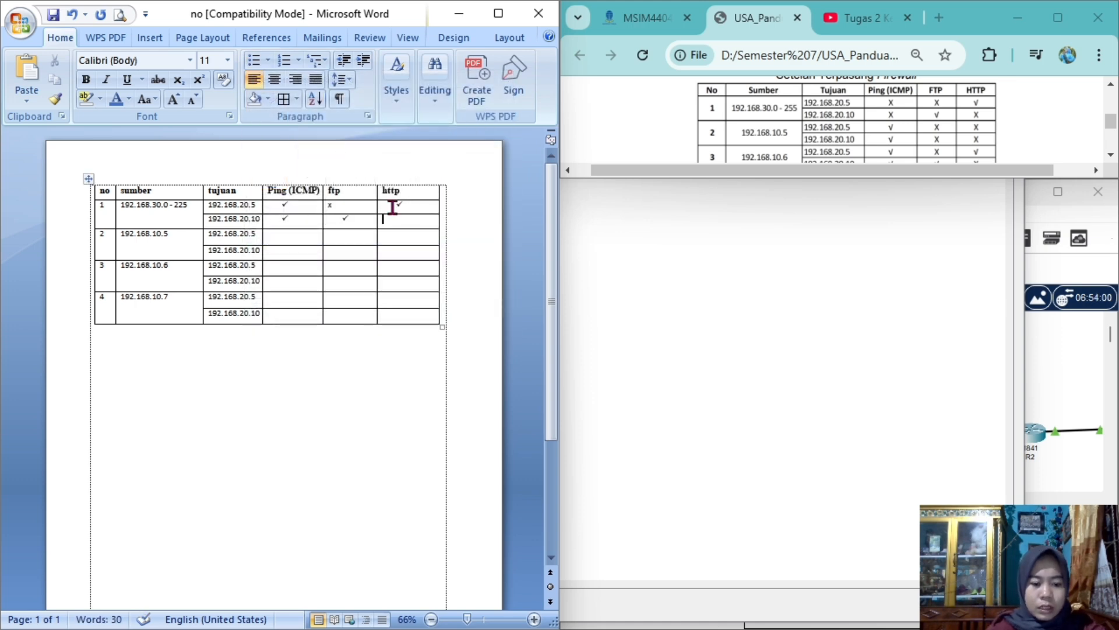
Step: Close PC1's window, check PC2's IP configuration against source row 2, and open PC2's Command Prompt
left_click(622, 204)
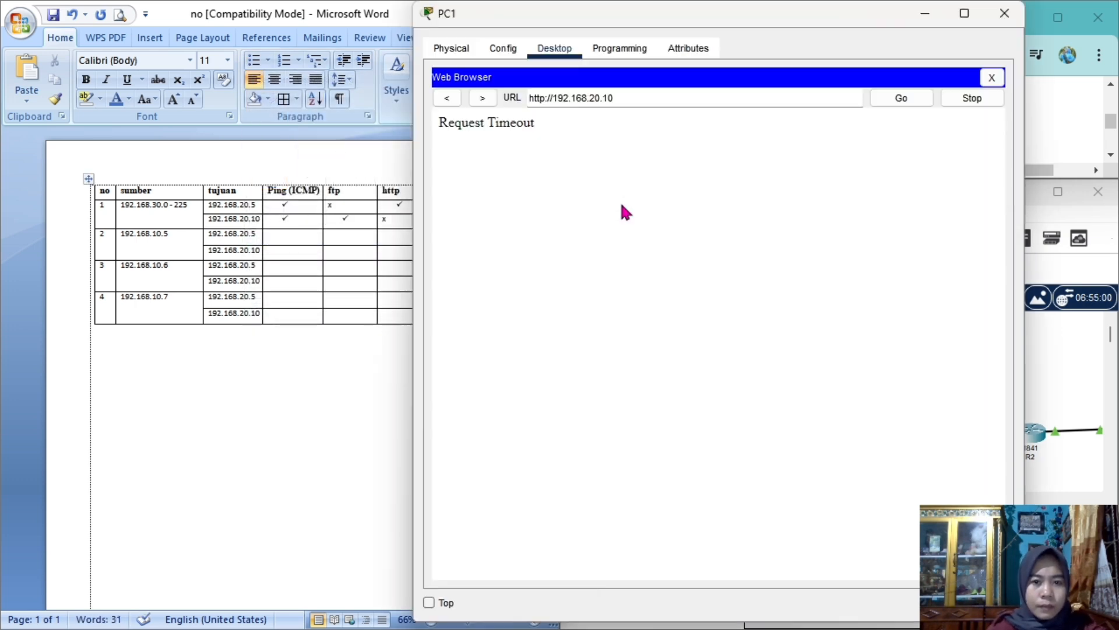
left_click(1005, 12)
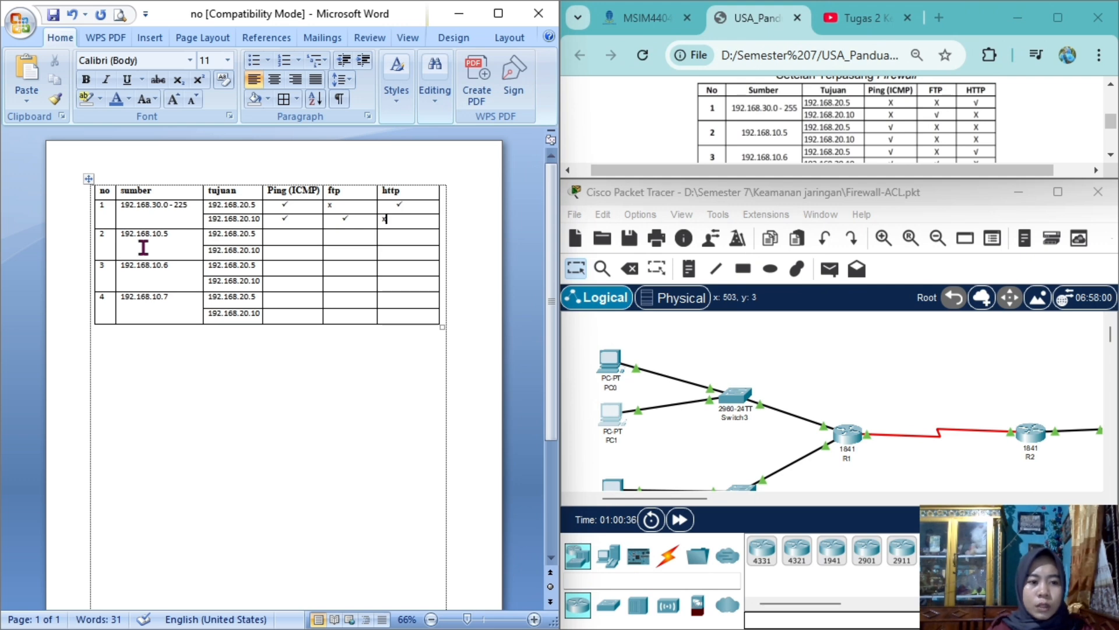
left_click_drag(1113, 340, 1114, 354)
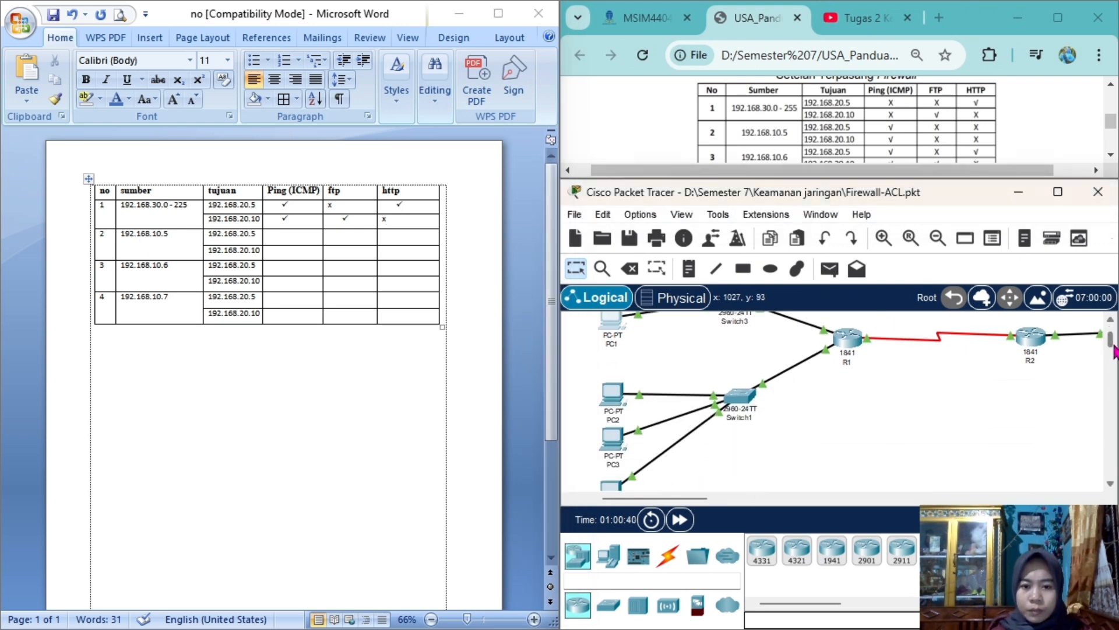
left_click(606, 397)
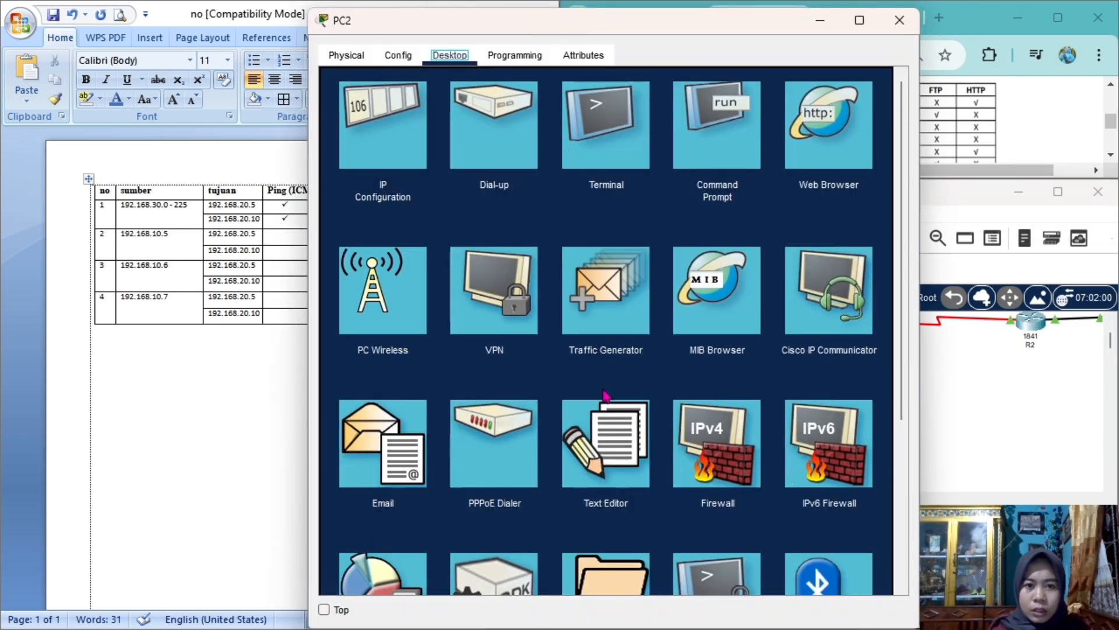
left_click(390, 126)
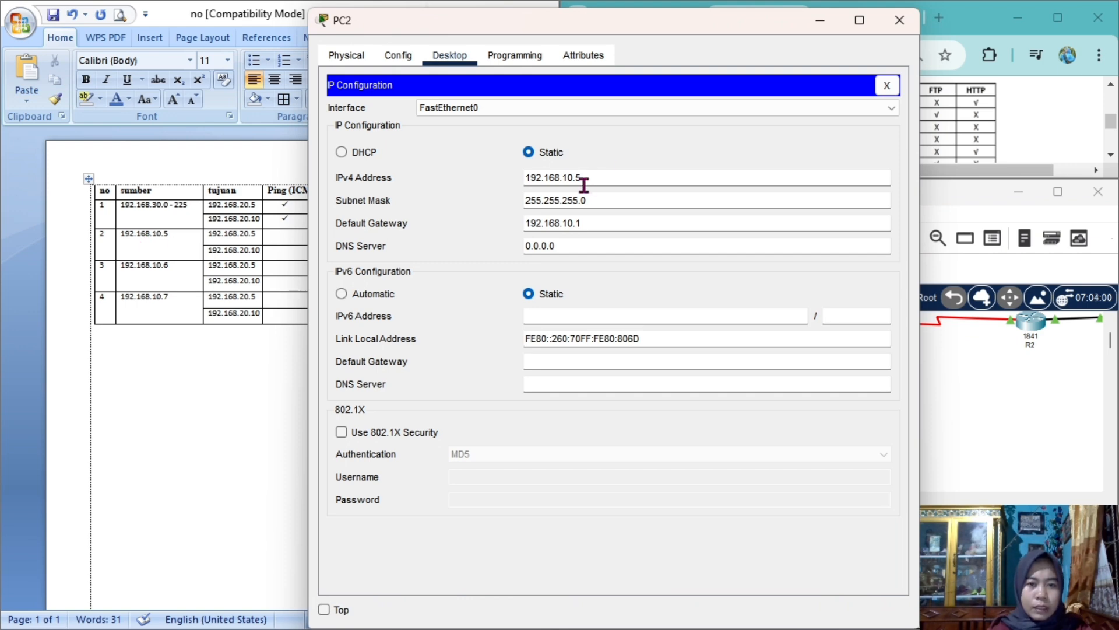
left_click(887, 85)
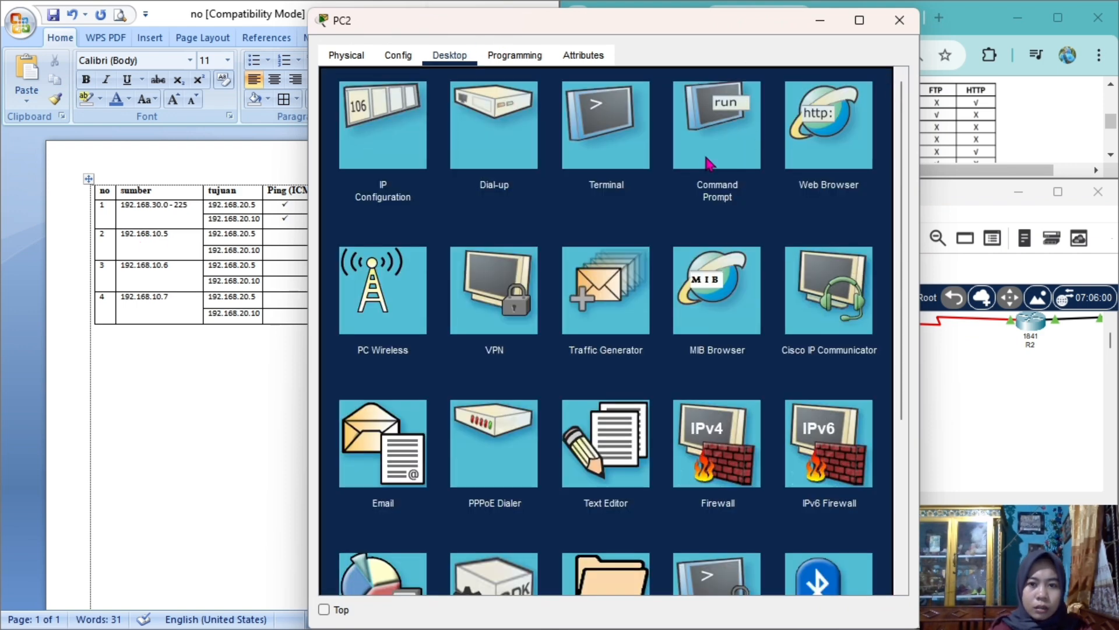
left_click(707, 158)
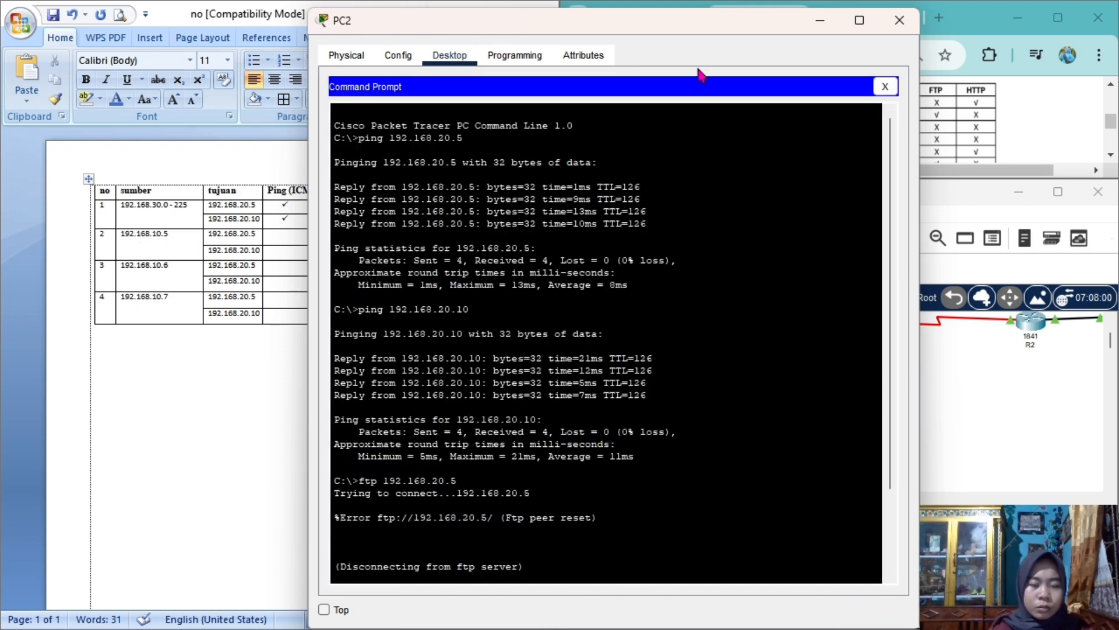
Step: Review PC2's ping output and insert check marks in source row 2's Ping (ICMP) cells for 192.168.20.5 and 192.168.20.10
left_click_drag(702, 38, 817, 35)
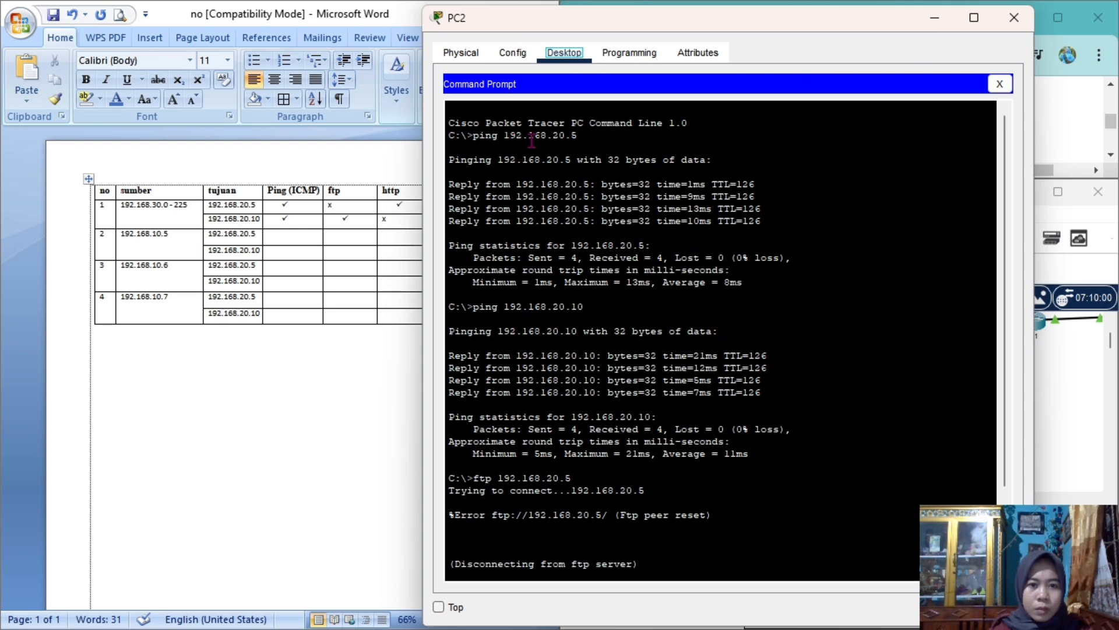
left_click(296, 250)
left_click(260, 63)
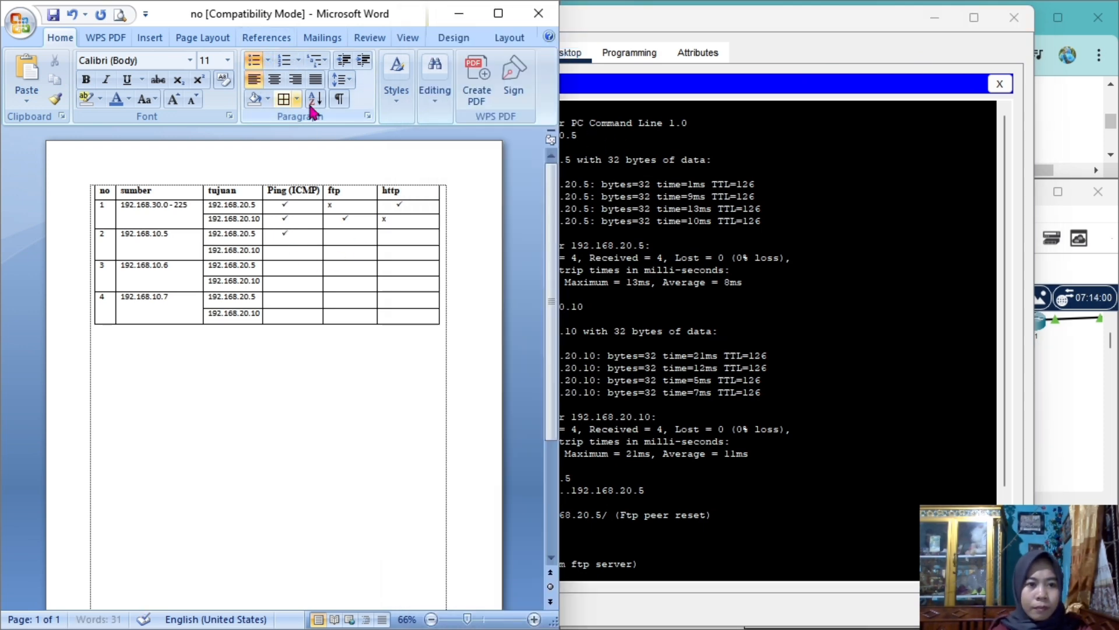
left_click(730, 184)
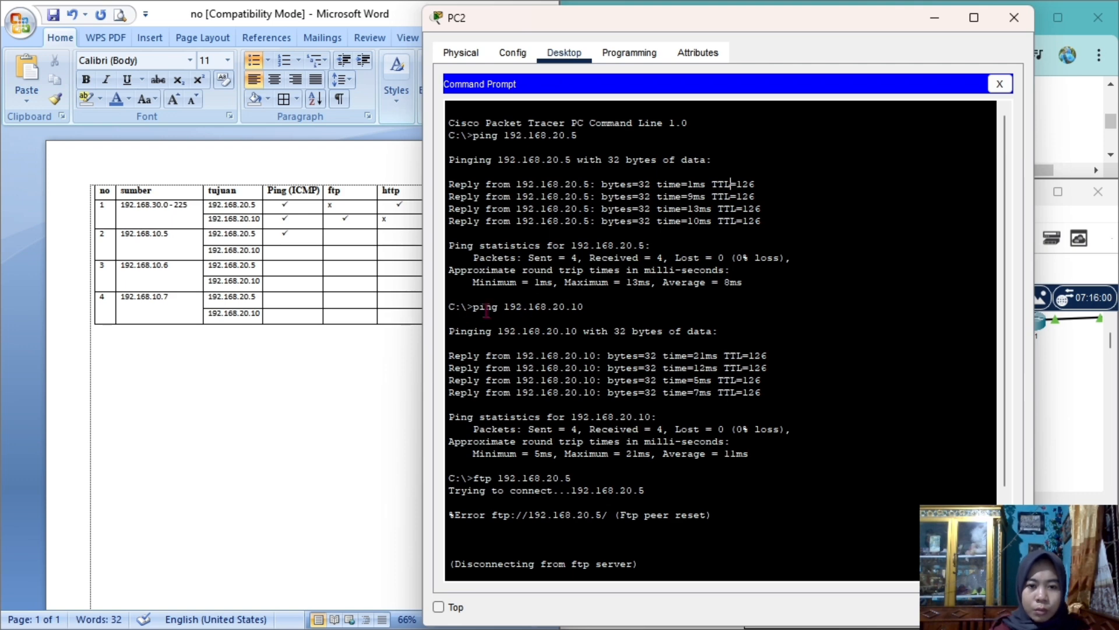
left_click_drag(461, 307, 752, 455)
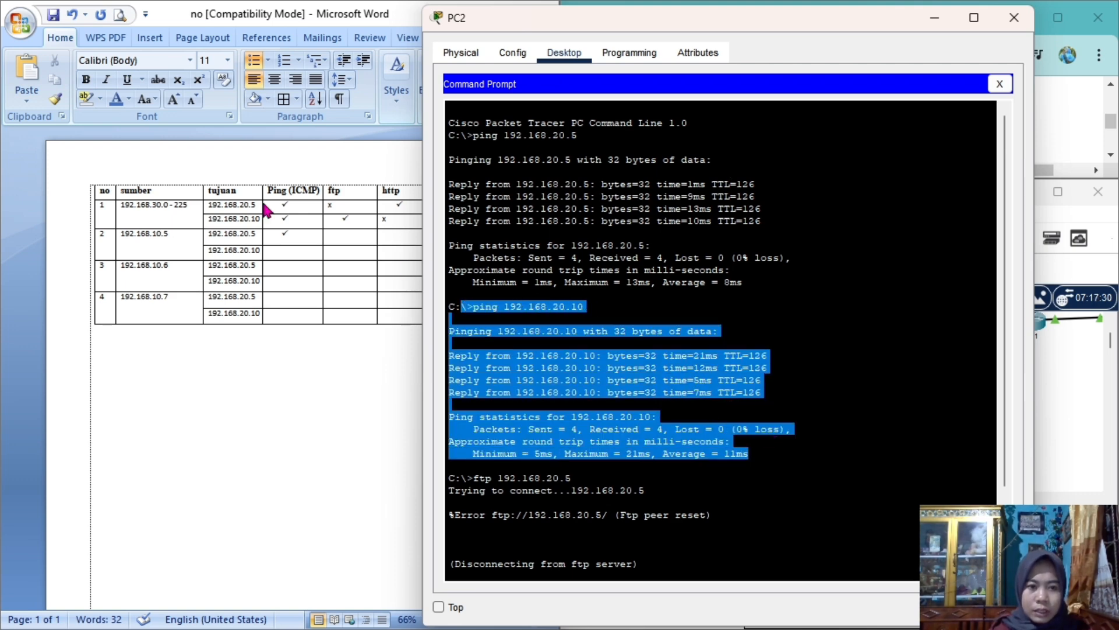
left_click(287, 251)
left_click(257, 61)
Step: Review PC2's FTP output for 192.168.20.5 and enter X in the matching ftp cell of source row 2
left_click(860, 380)
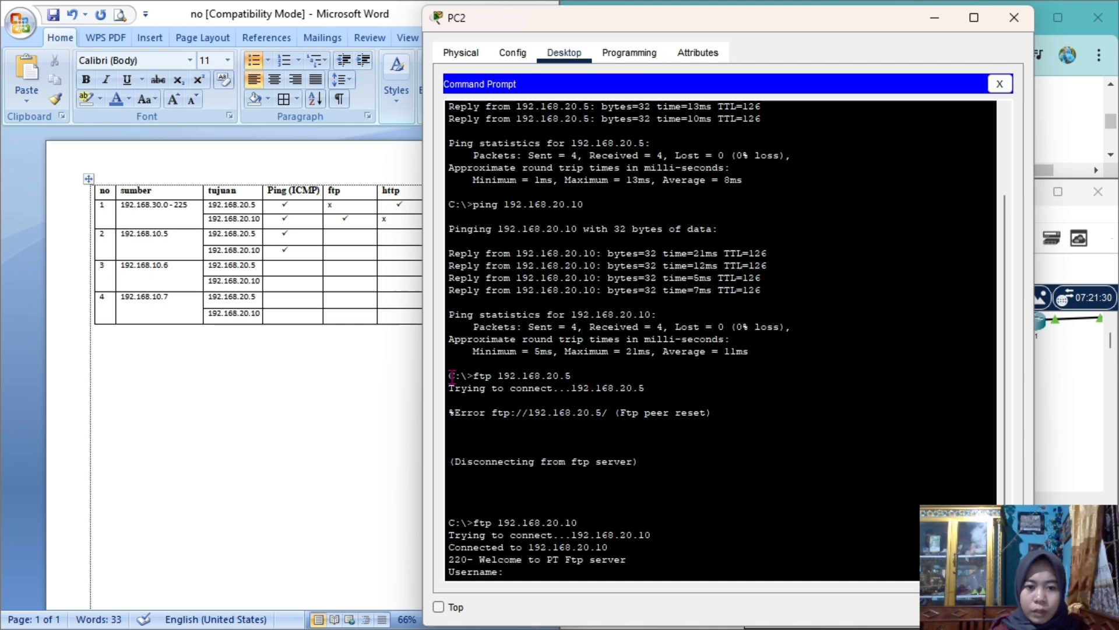
left_click_drag(451, 376, 689, 472)
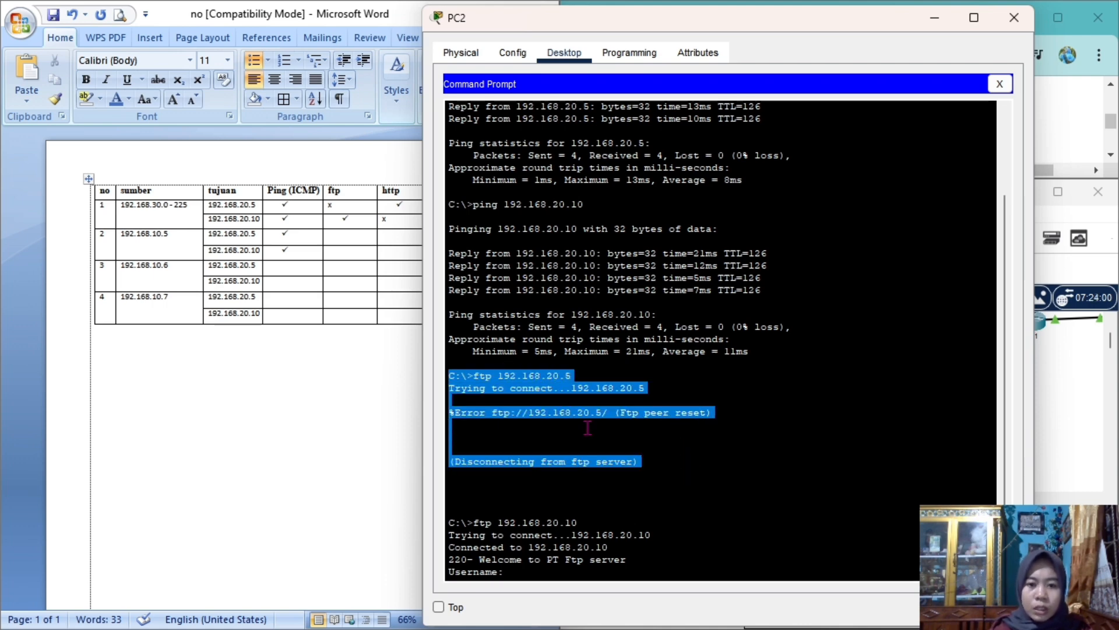
left_click(348, 236)
type("x")
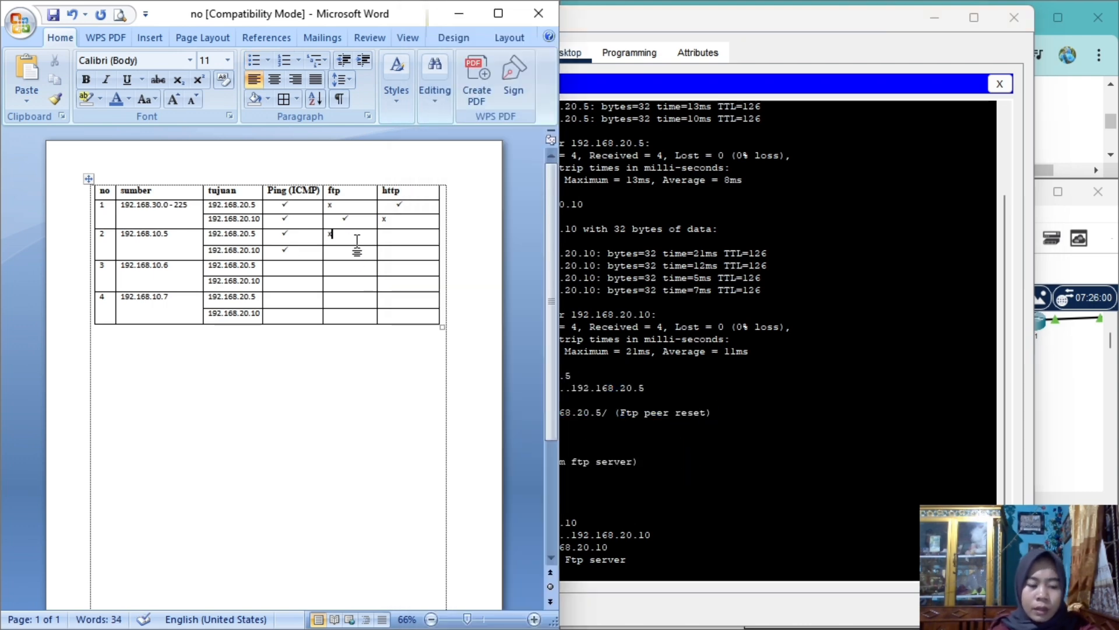
key("Caps_Lock")
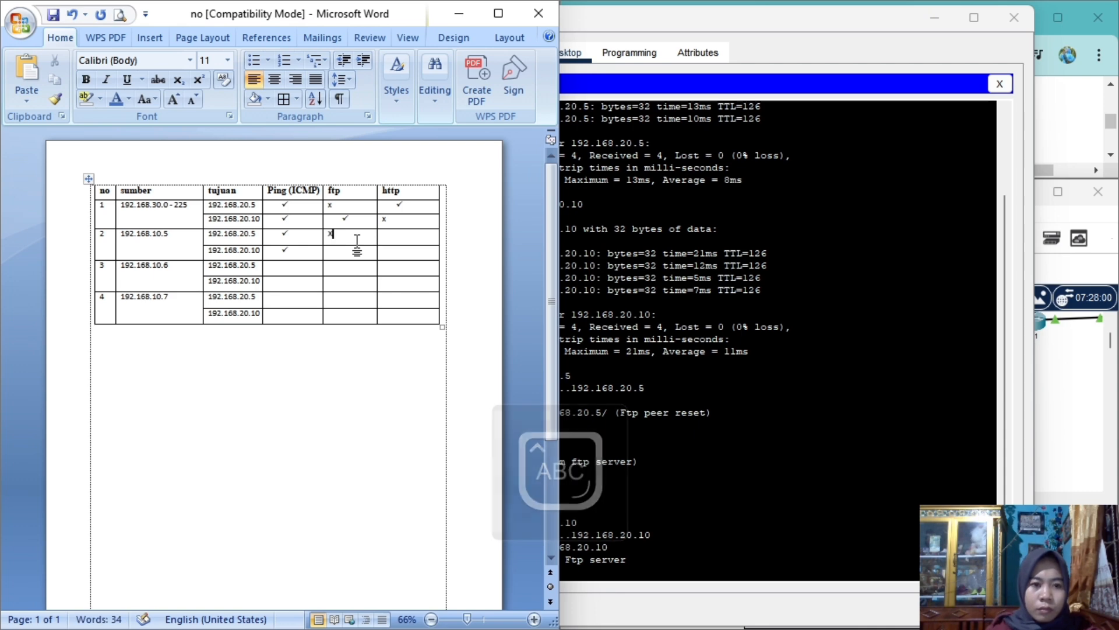
Step: Submit the username siswa1 to the FTP server at 192.168.20.10 from PC2, and retry with ftp 192.168.20.10
key("alt+Tab")
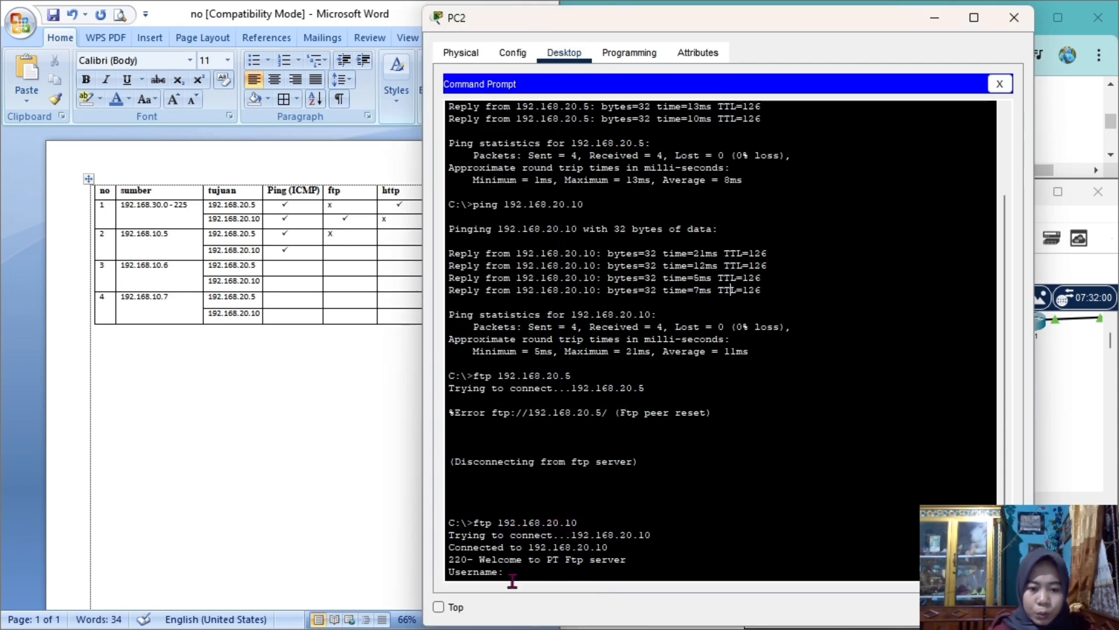
key("Caps_Lock")
type("siswa1")
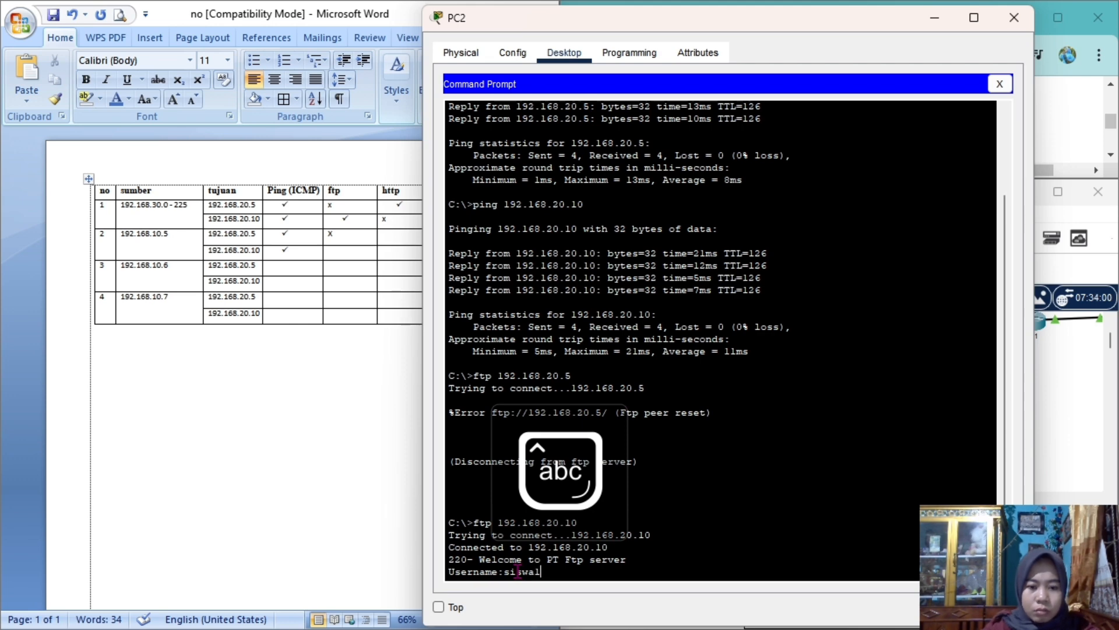
key("Return")
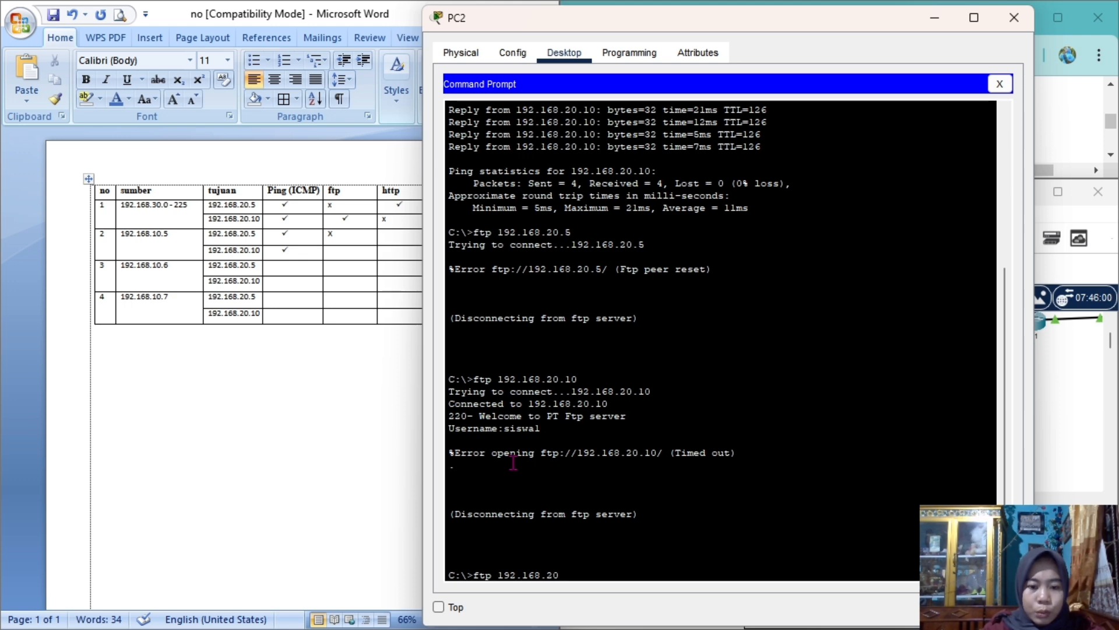
key("Return")
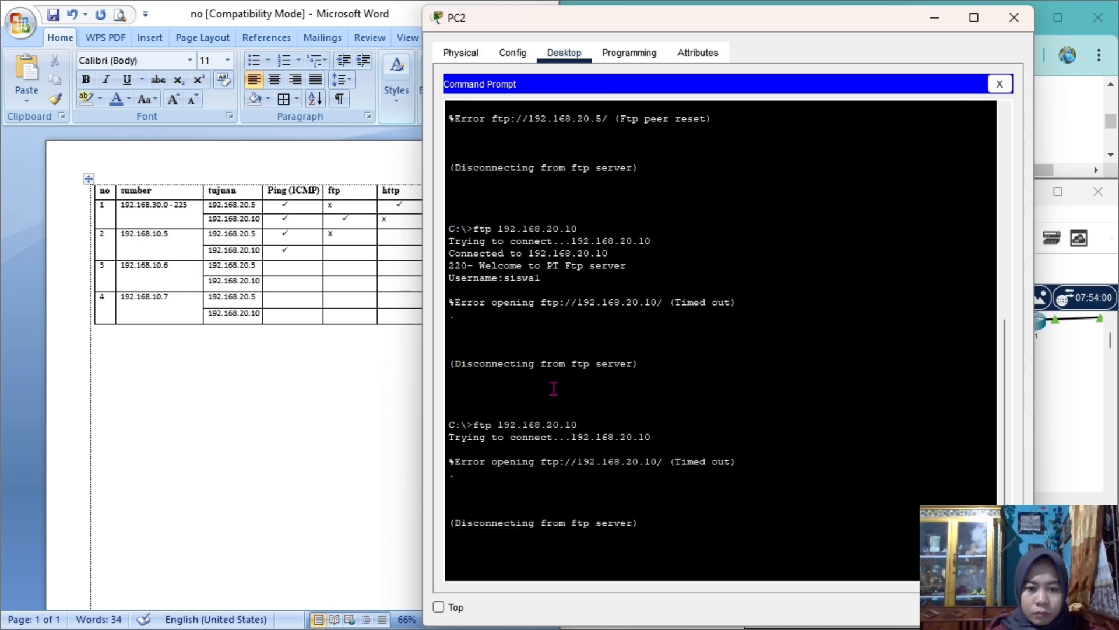
Step: Review PC2's FTP output for 192.168.20.10, close the Command Prompt, and enter X in the matching ftp cell of source row 2
left_click_drag(1002, 400, 1027, 295)
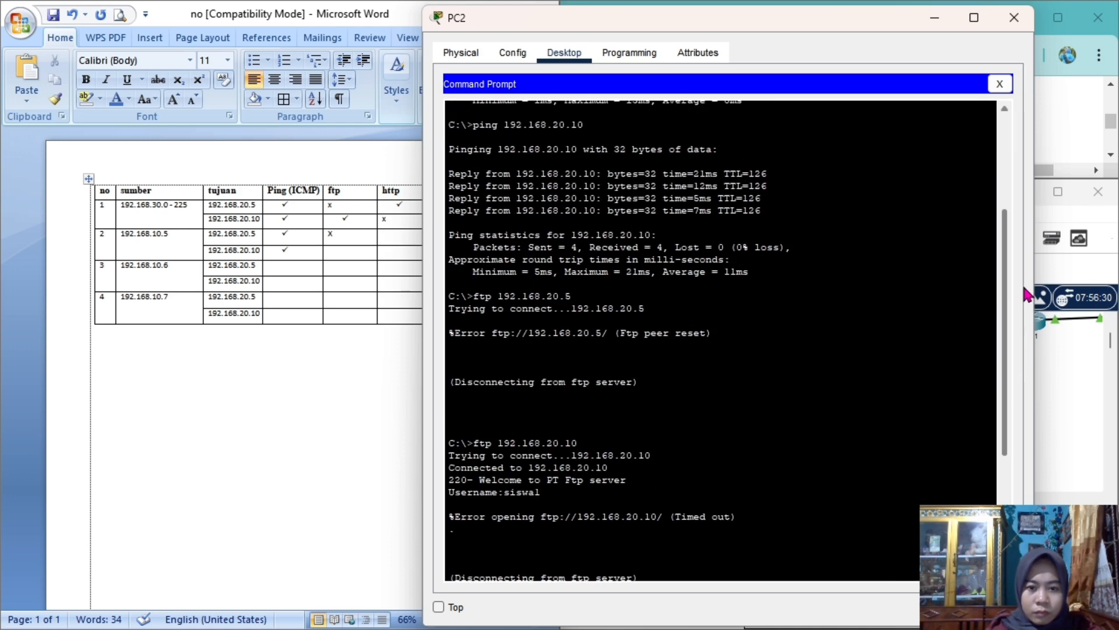
left_click(1000, 84)
left_click(275, 266)
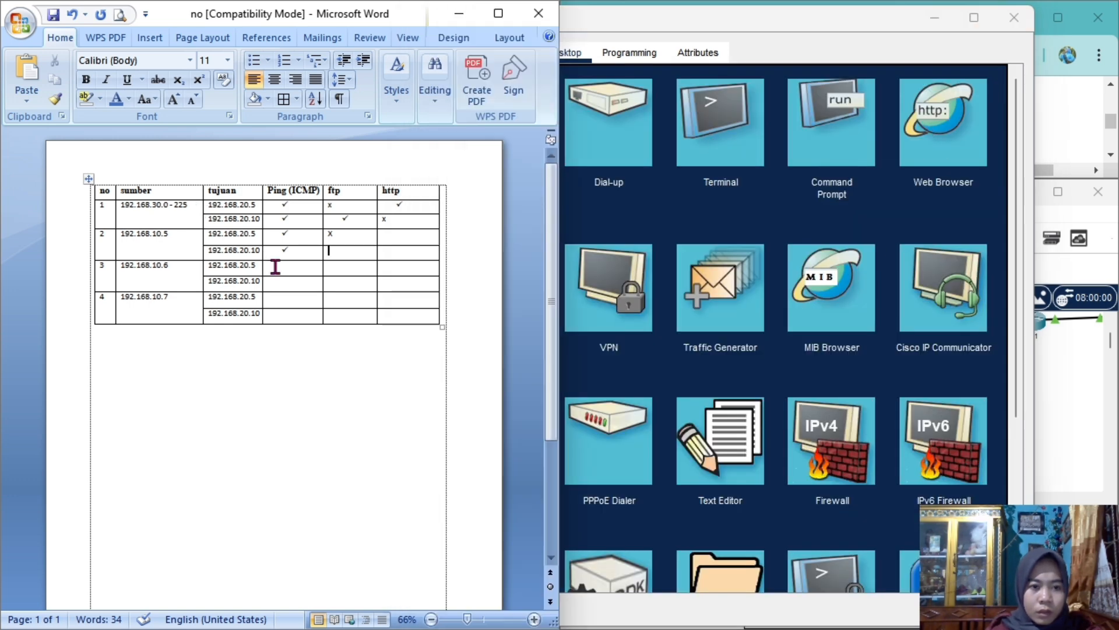
left_click(331, 253)
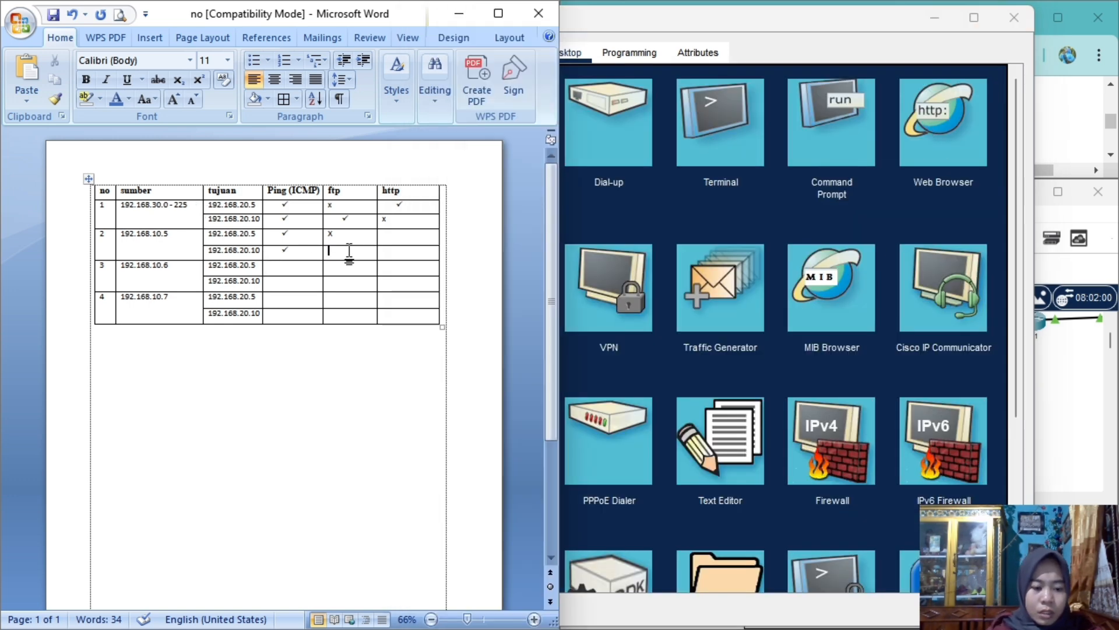
type("x")
key("Caps_Lock")
key("Caps_Lock")
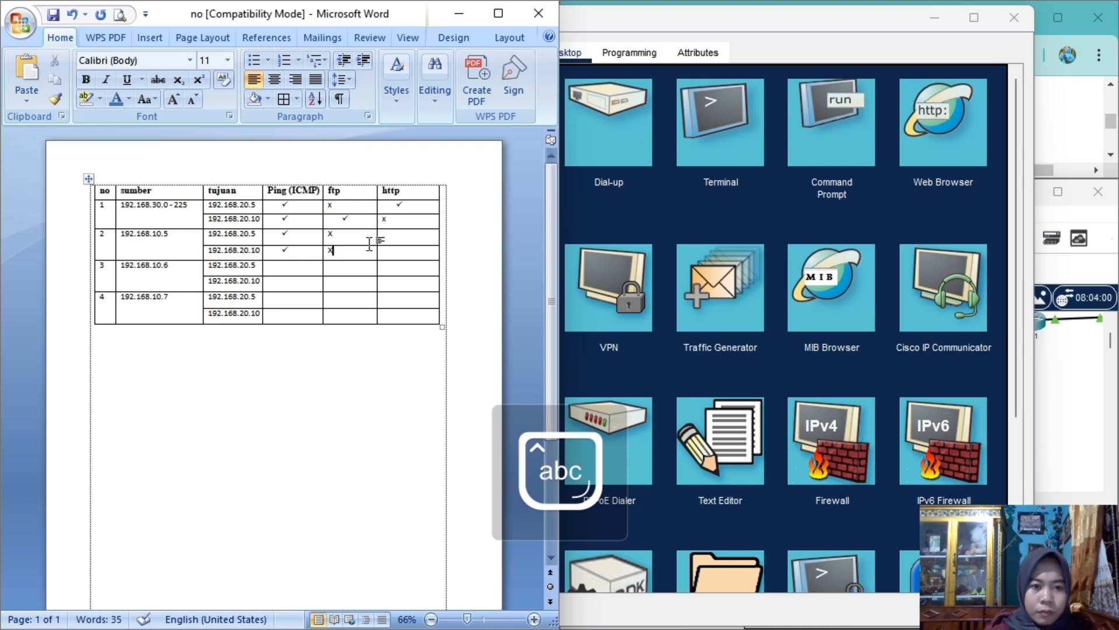
Step: Request 192.168.20.5 in PC2's Web Browser and enter x in the matching http cell of source row 2
left_click(941, 122)
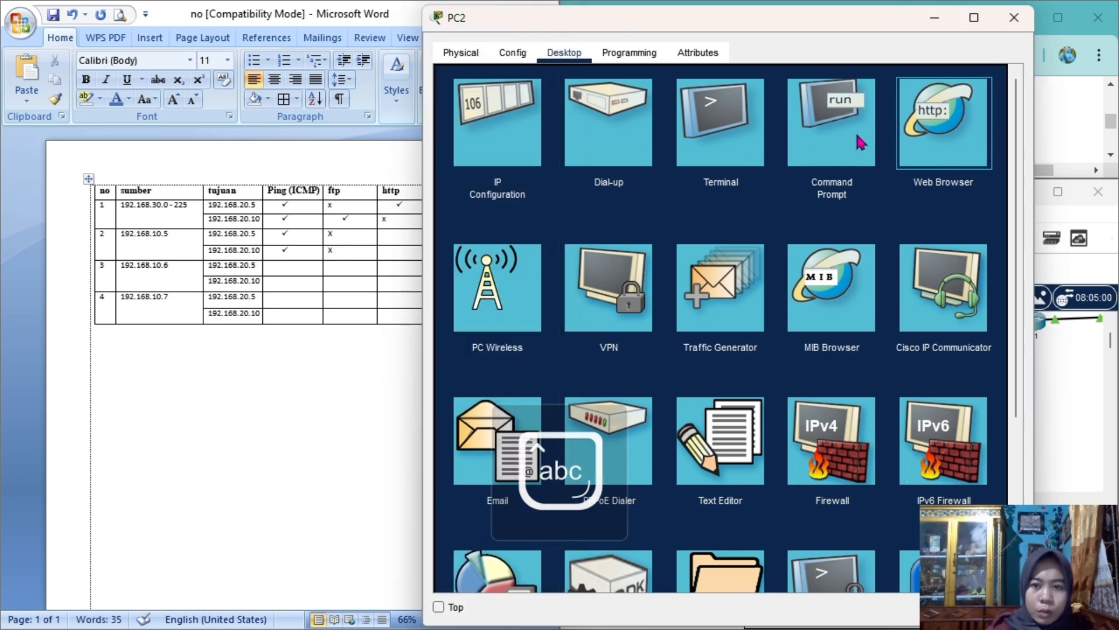
left_click(944, 125)
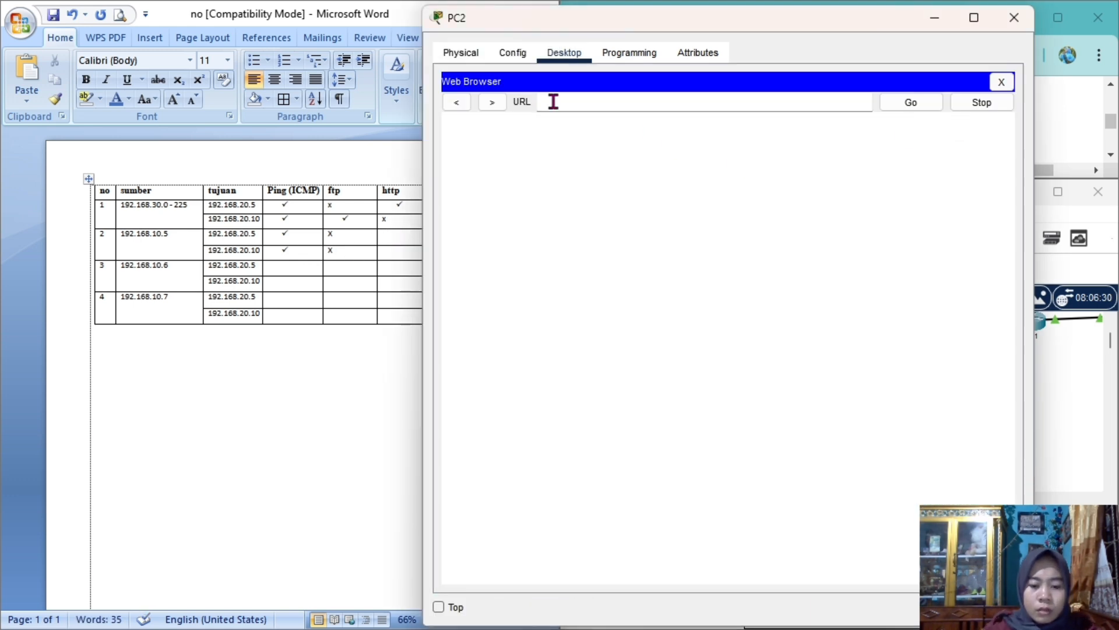
type("192")
key("BackSpace")
key("BackSpace")
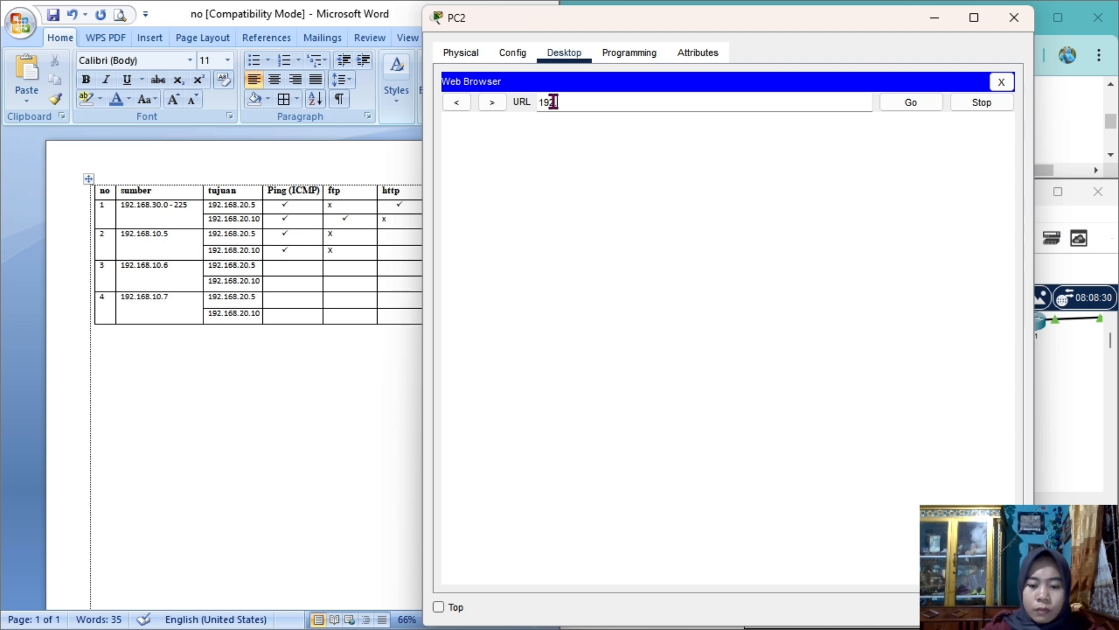
type(".168.20")
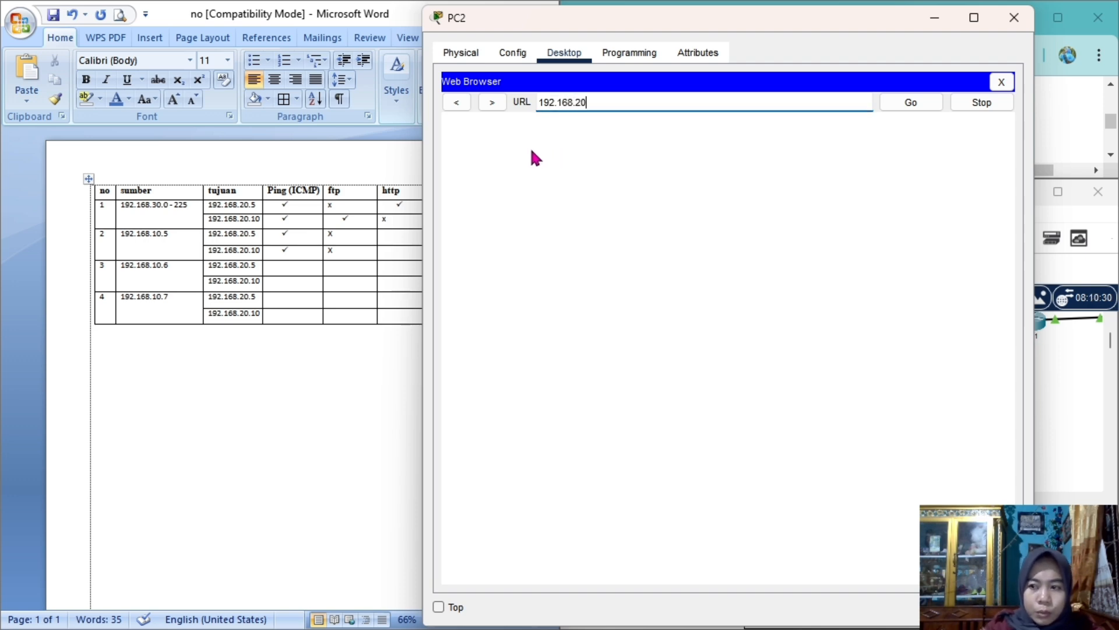
type(".1")
key("BackSpace")
type("5")
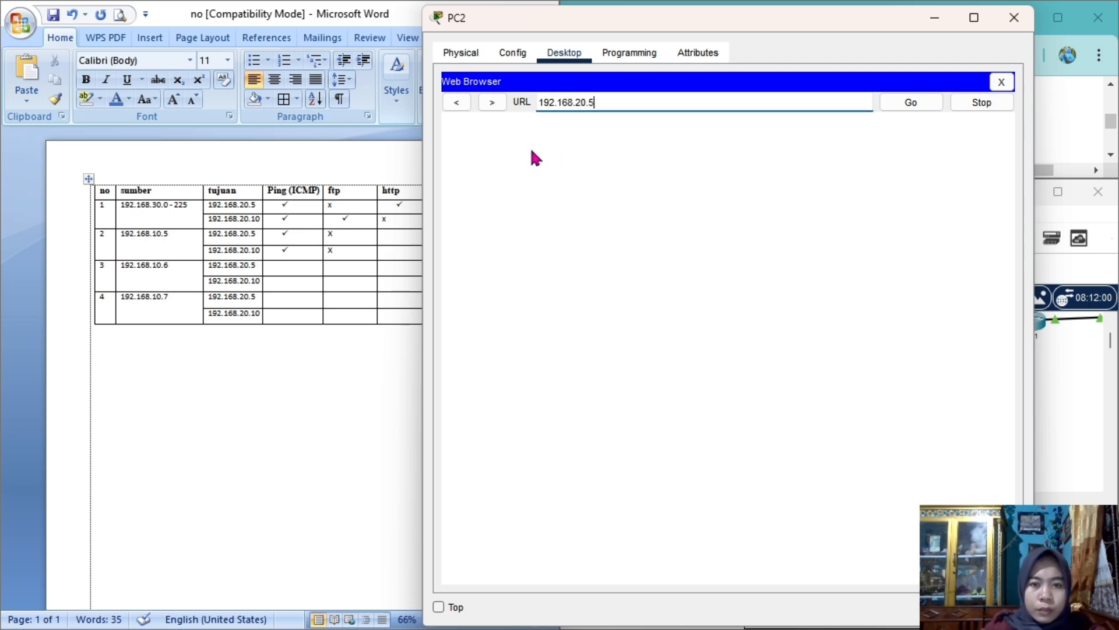
left_click(913, 102)
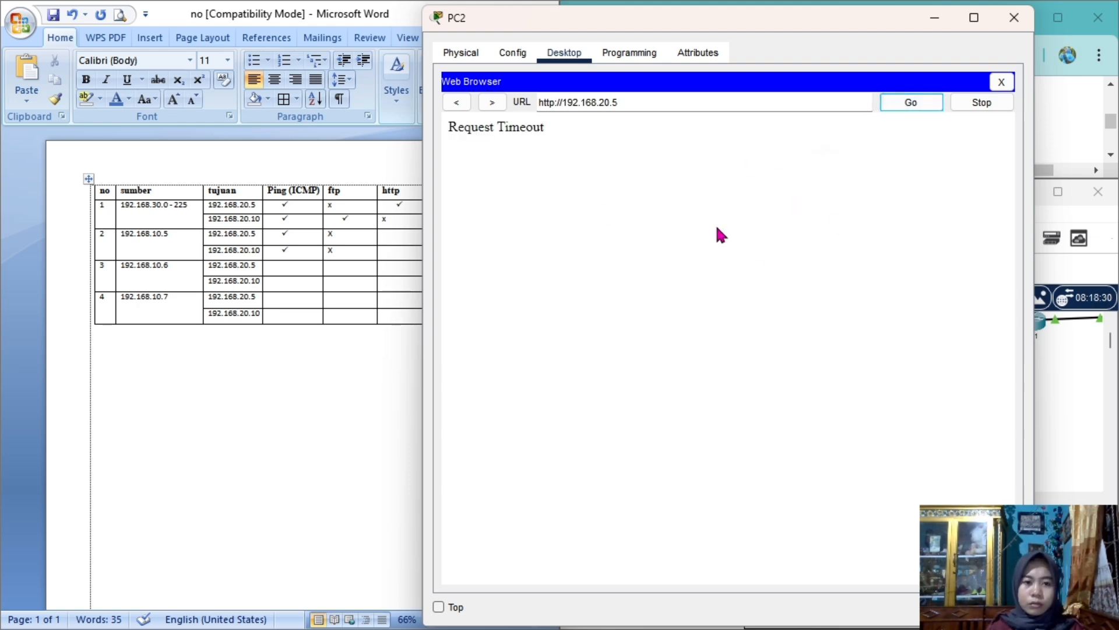
left_click(384, 236)
type("x")
Step: Request 192.168.20.10 in PC2's Web Browser, retry it, and enter x in the matching http cell of source row 2
left_click(636, 129)
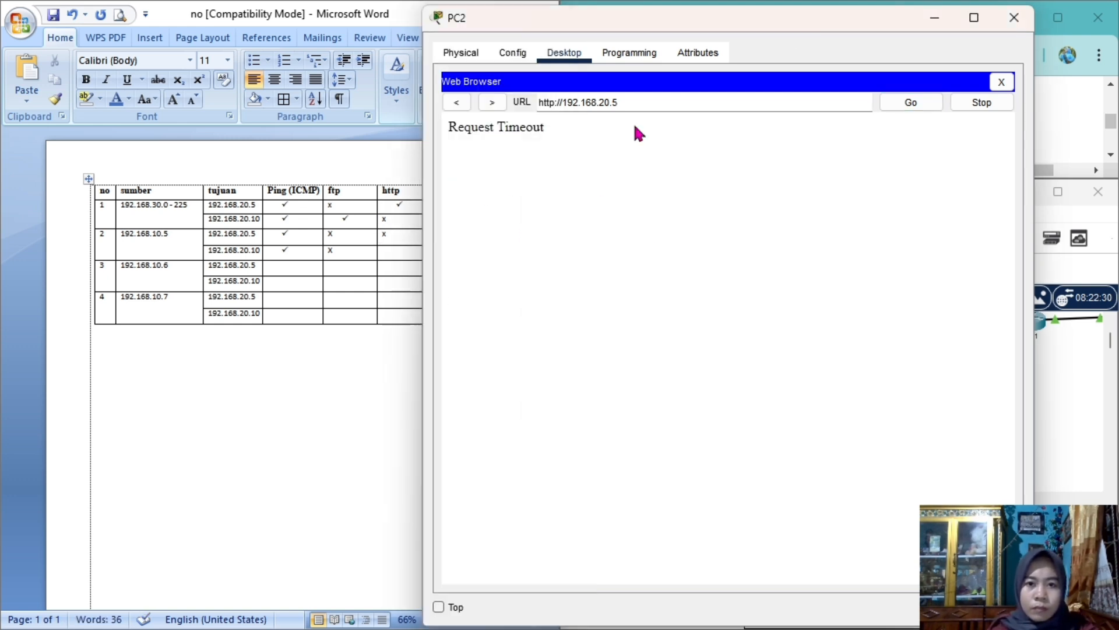
key("BackSpace")
type("10")
left_click(901, 105)
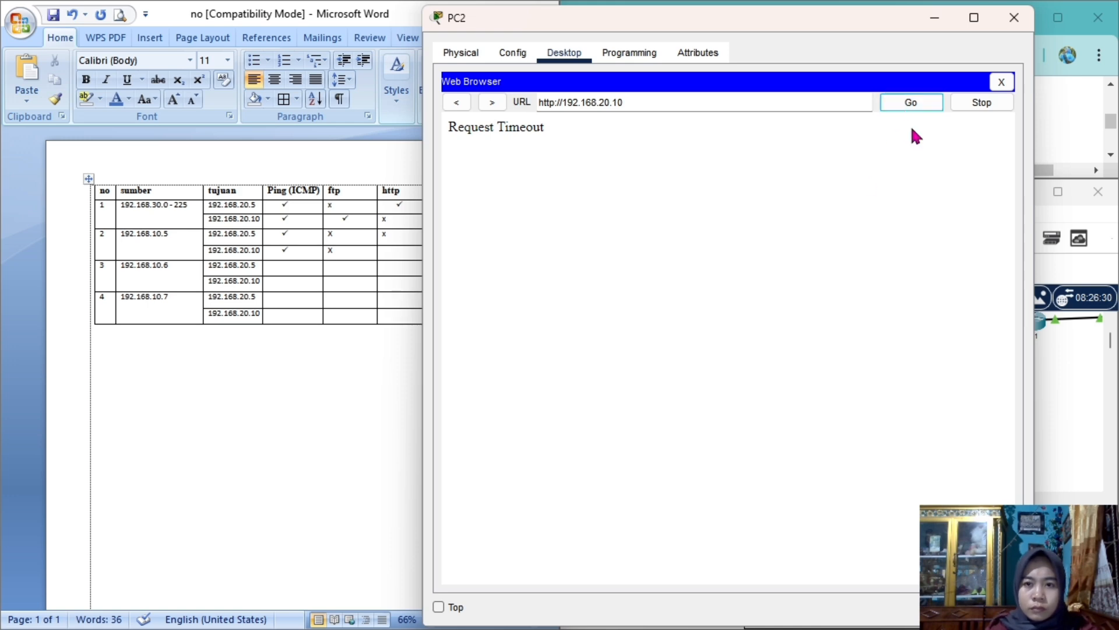
left_click(911, 104)
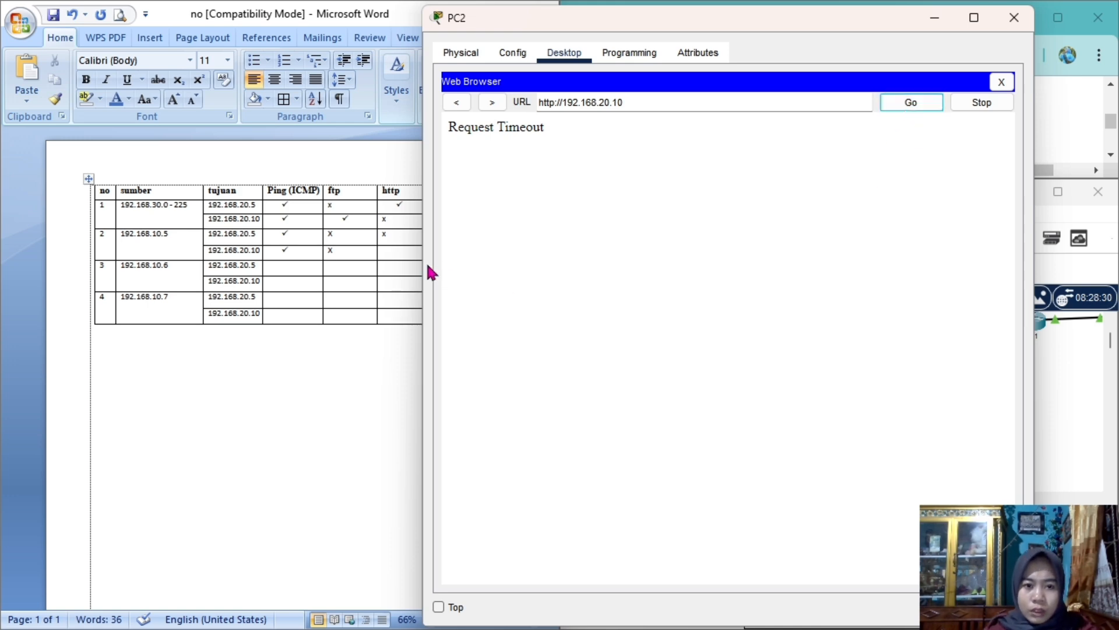
left_click(386, 252)
type("x")
left_click(897, 211)
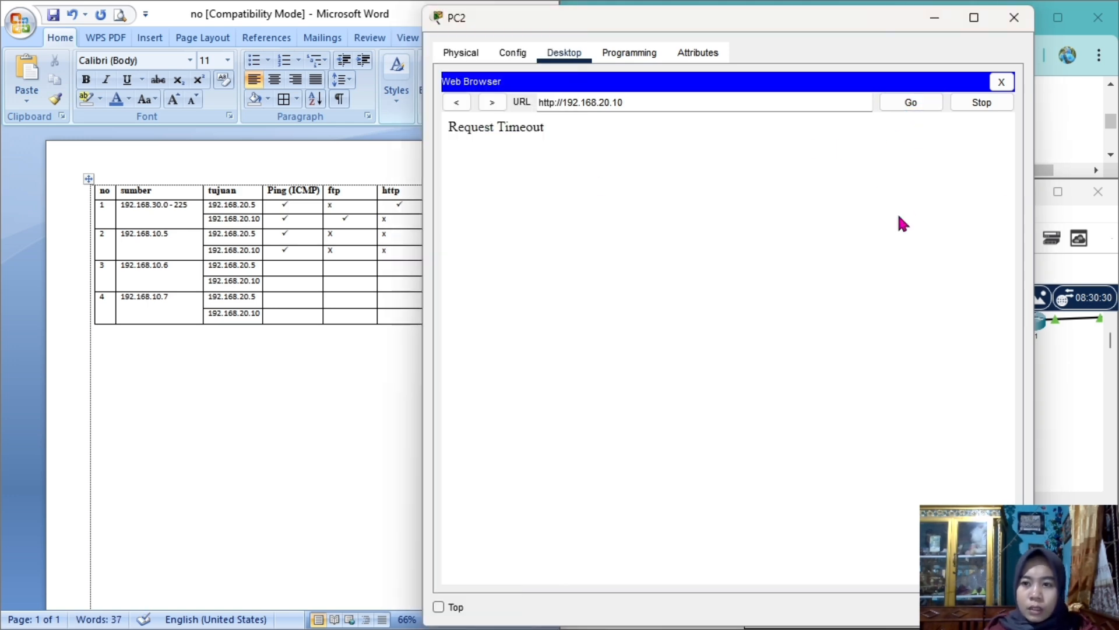
Step: Close PC2's window, check PC3's IP configuration against source row 3, and open PC3's Command Prompt
left_click(1014, 18)
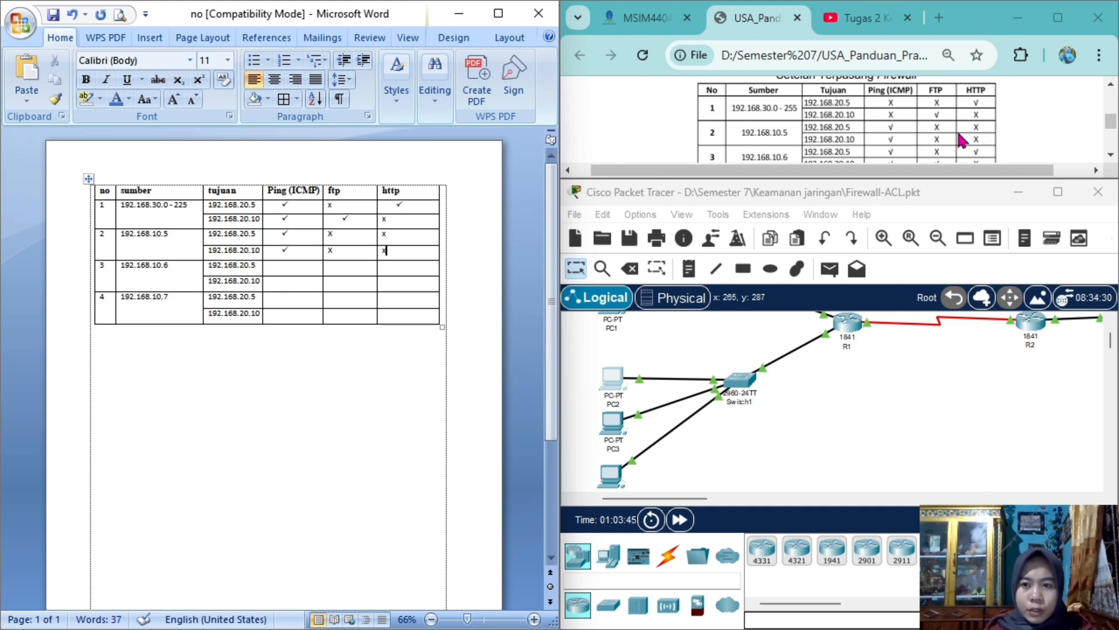
left_click(1110, 156)
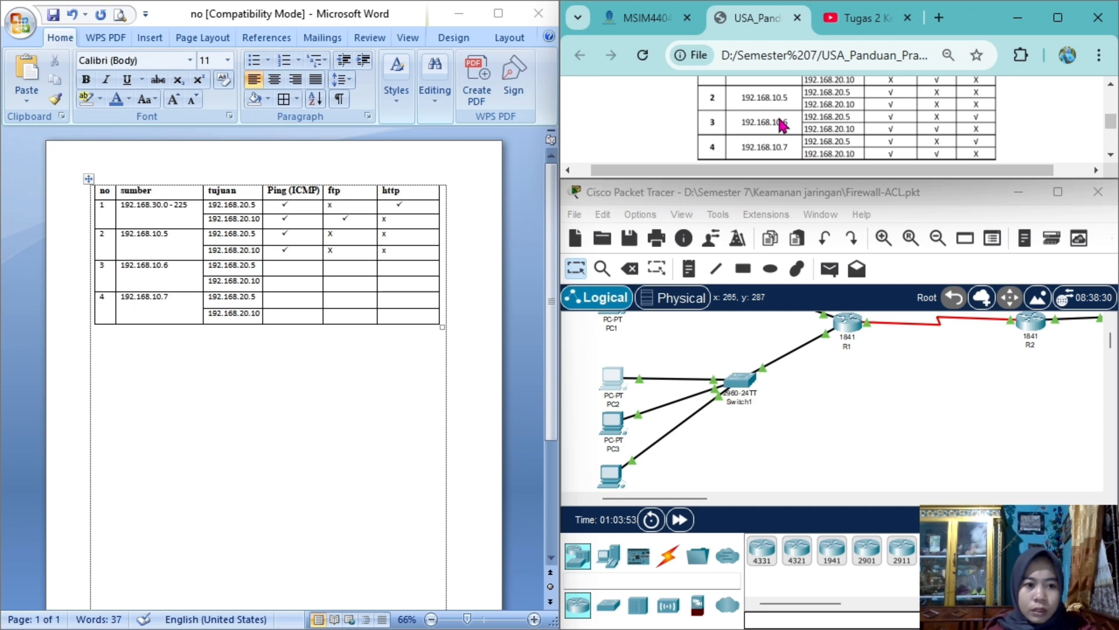
left_click(121, 266)
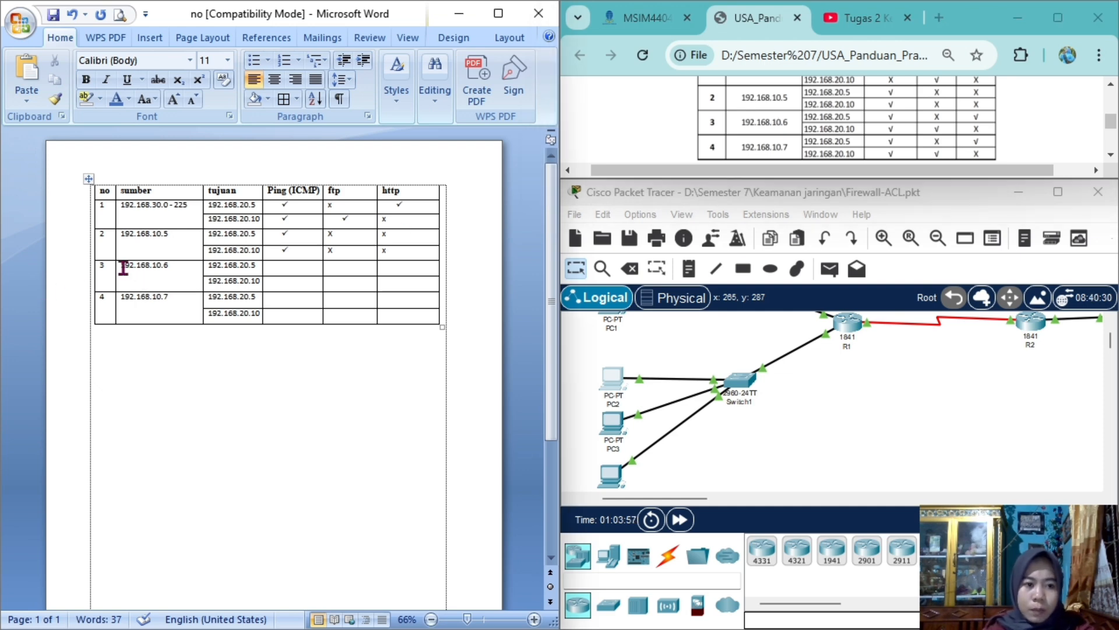
left_click(621, 427)
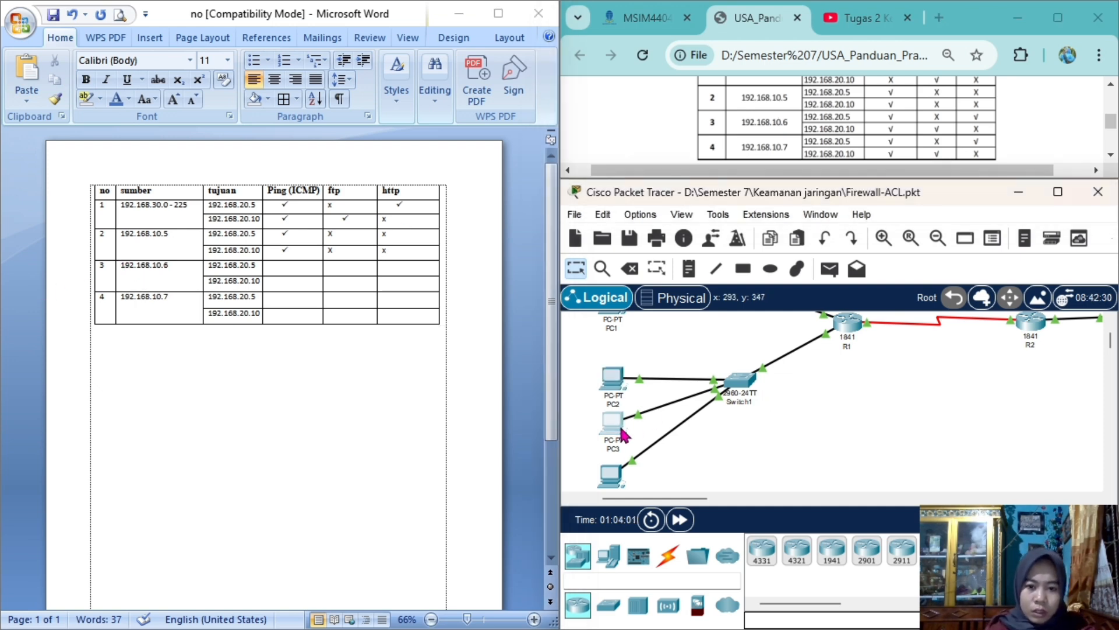
left_click(398, 55)
left_click(450, 56)
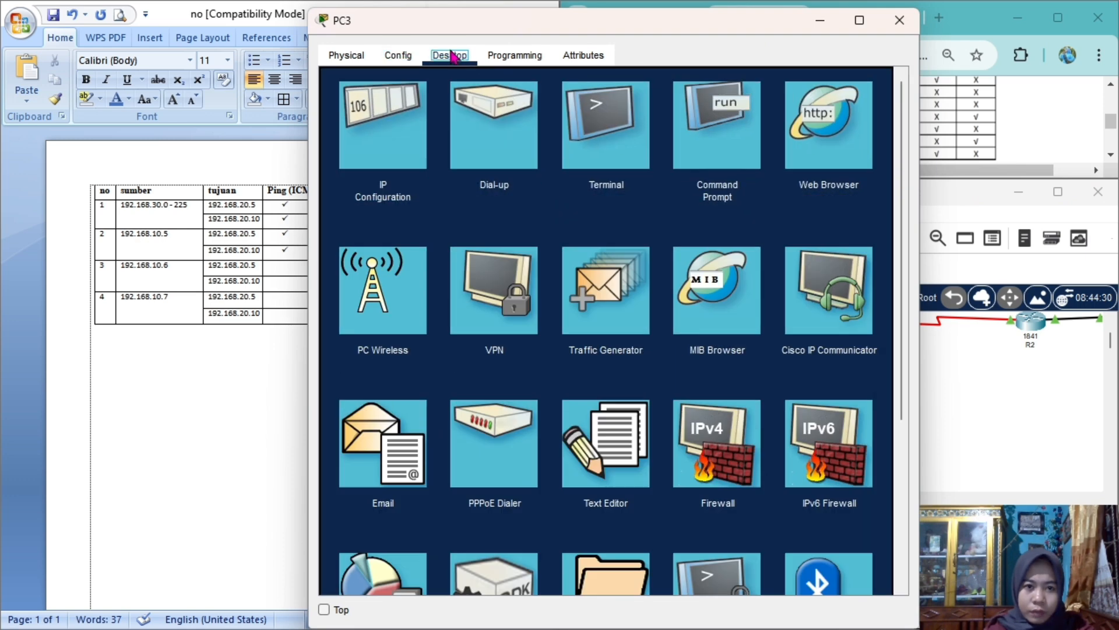
left_click(382, 146)
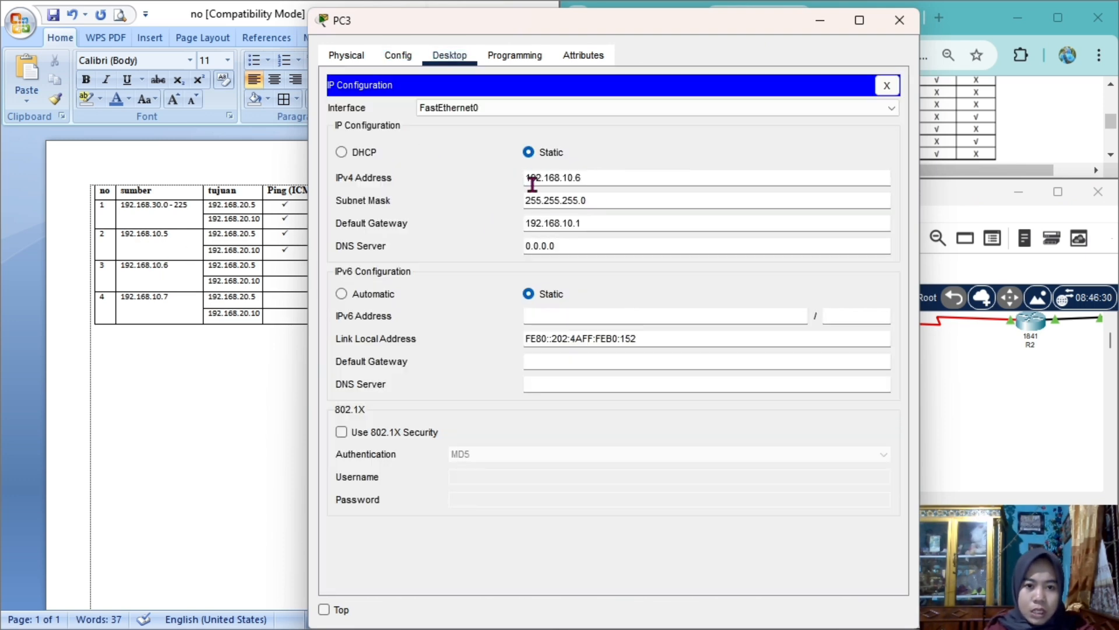
left_click(891, 87)
left_click(743, 137)
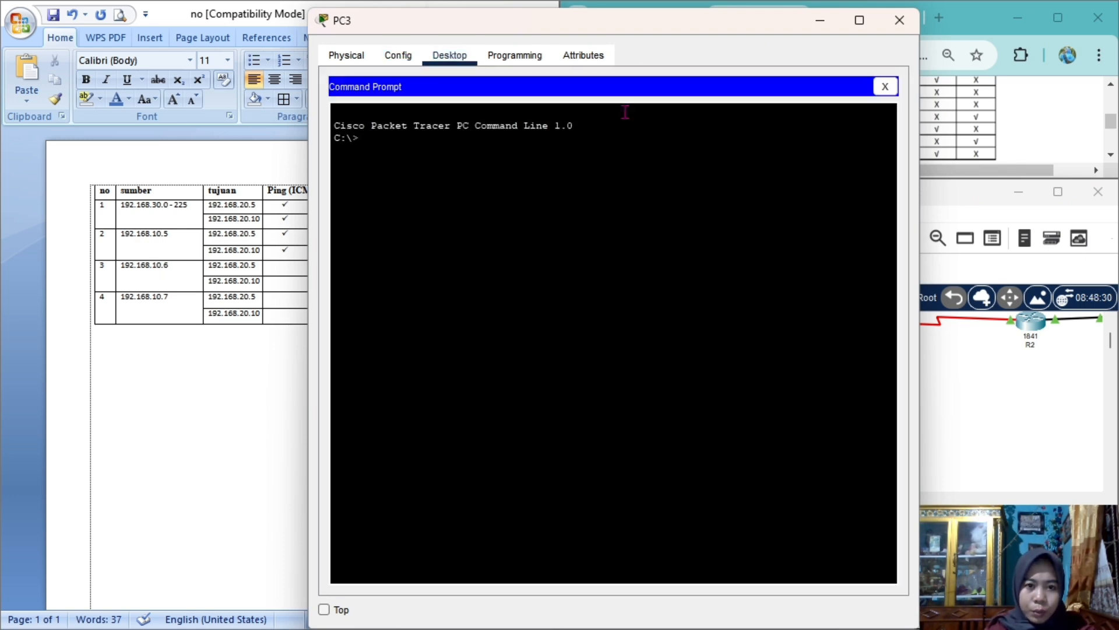
Step: Ping 192.168.20.5 from PC3 and enter X in the matching Ping (ICMP) cell of source row 3
left_click_drag(624, 30, 701, 39)
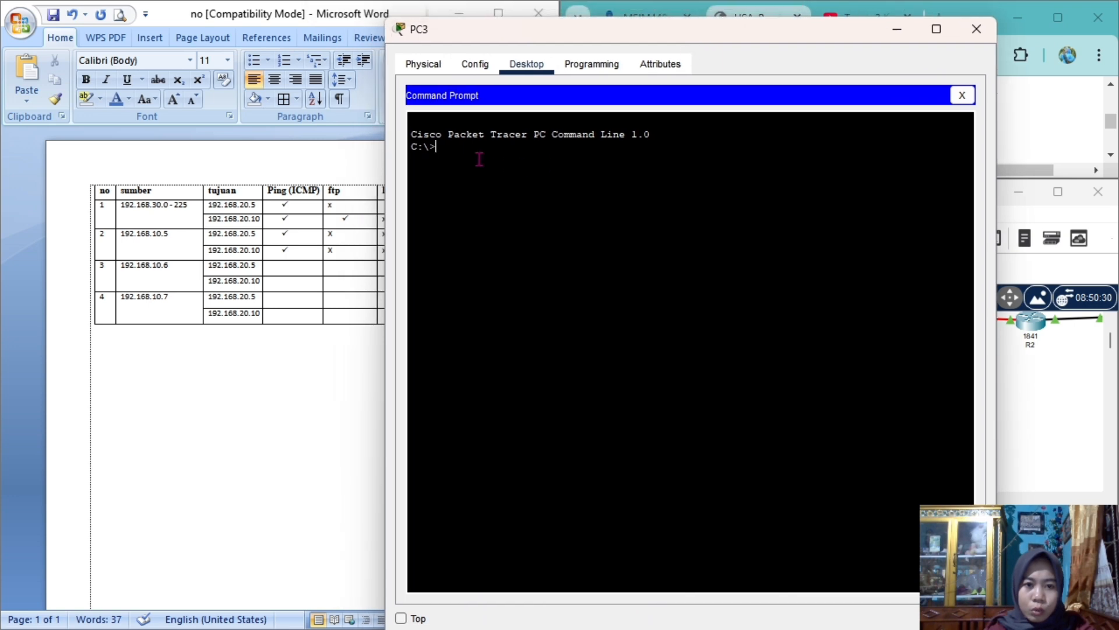
type("ping 192.1")
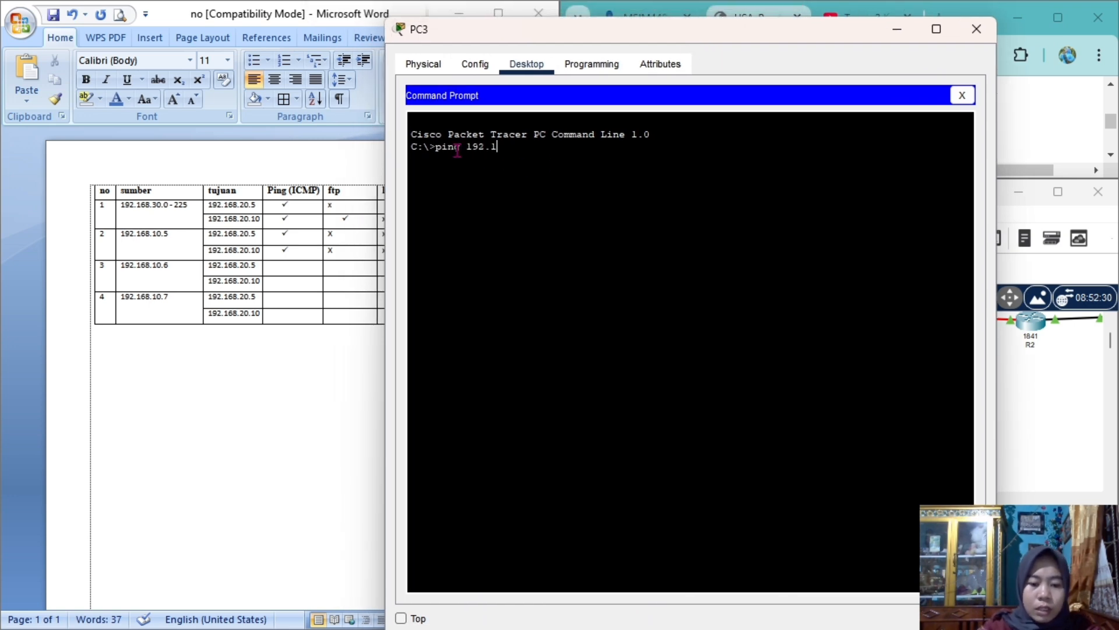
type("68.20.5")
key("Return")
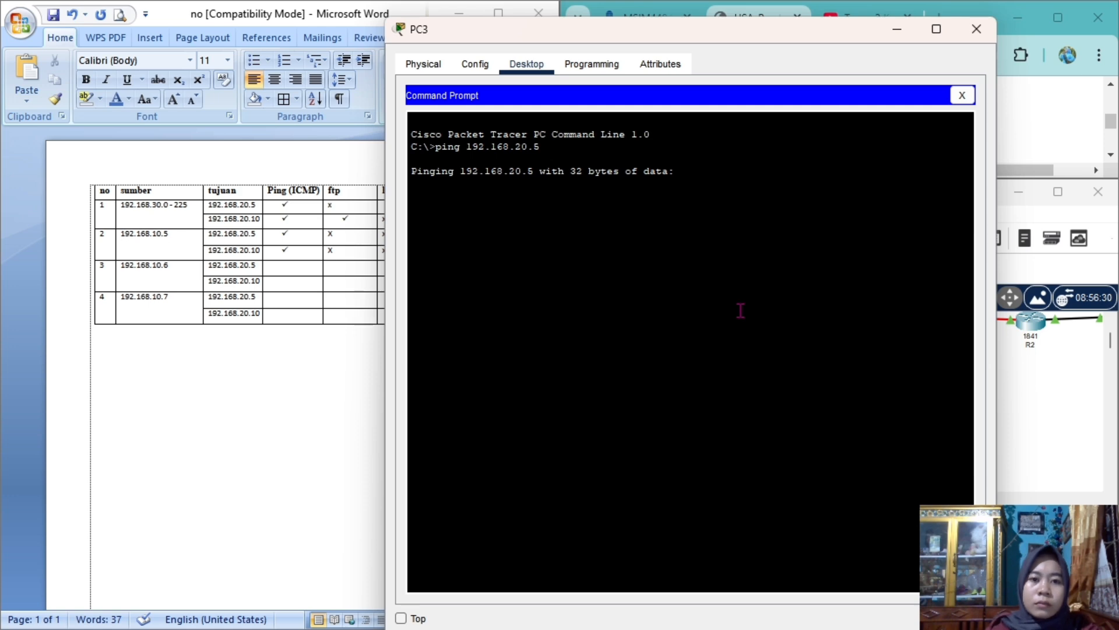
mouse_move(767, 39)
left_mouse_down()
mouse_move(800, 172)
mouse_move(805, 100)
mouse_move(772, 45)
left_mouse_up()
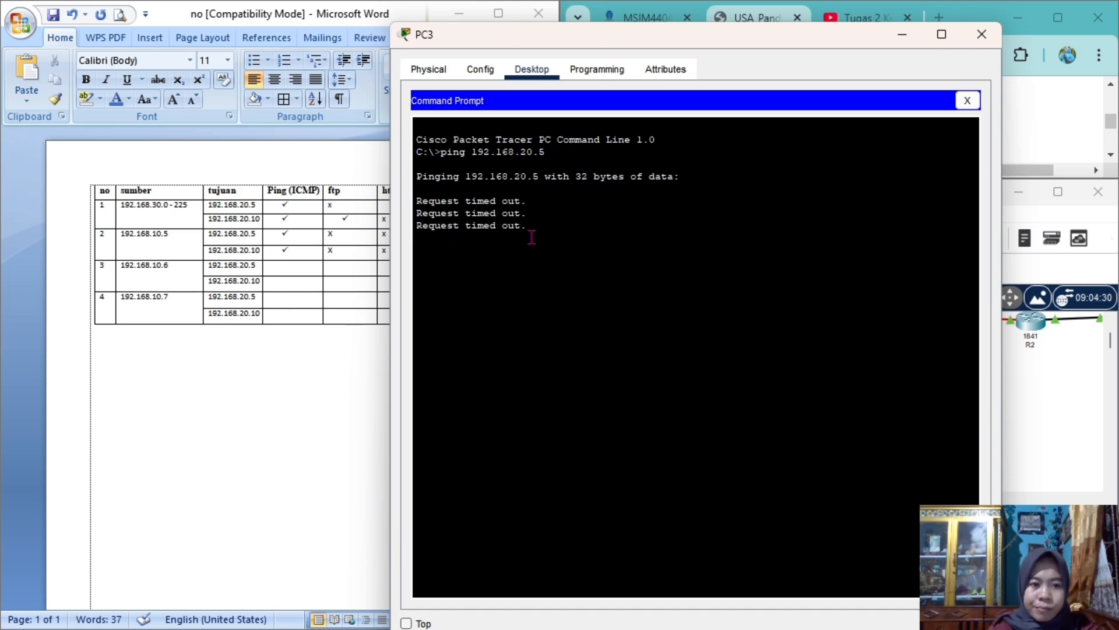
left_click(283, 264)
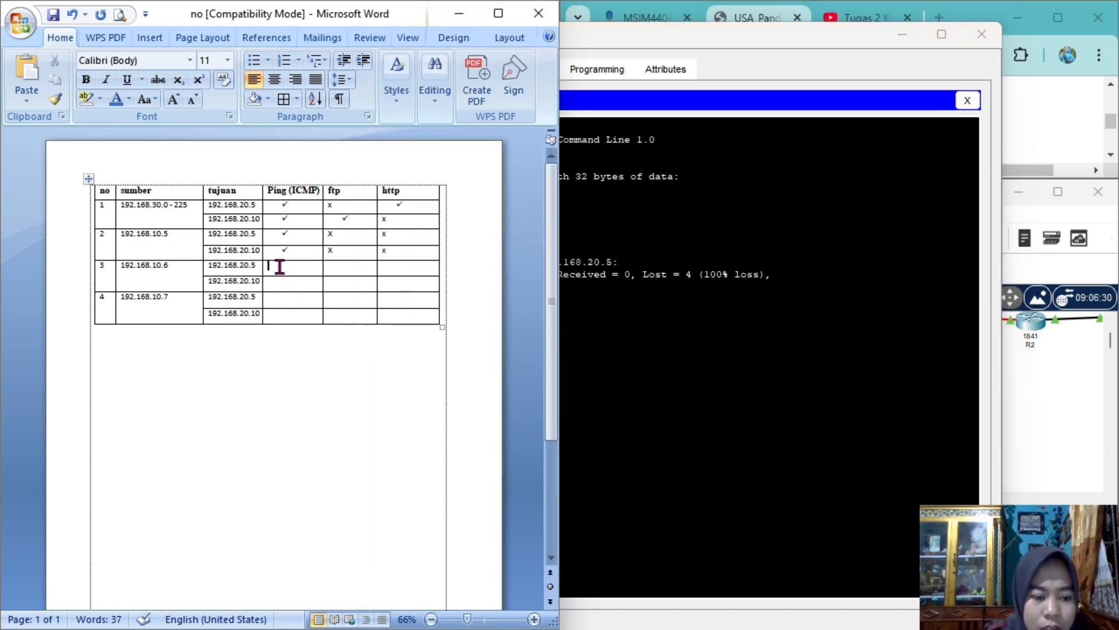
key("Caps_Lock")
type("X")
Step: Ping 192.168.20.10 from PC3 and enter x in the matching Ping (ICMP) cell of source row 3
left_click(617, 341)
key("Caps_Lock")
type("pi")
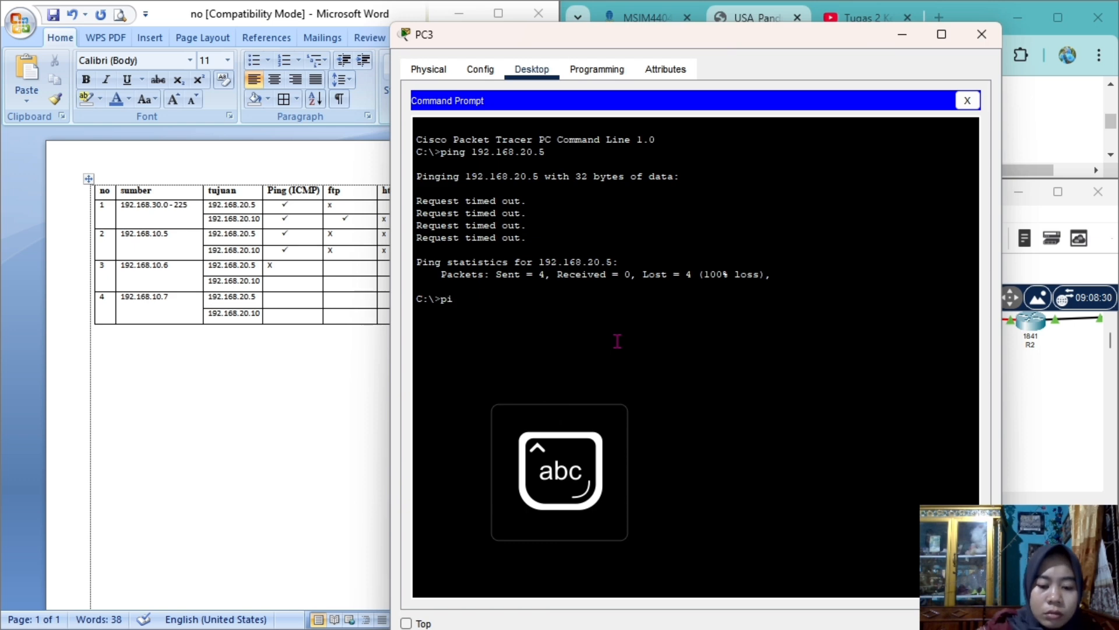
type("ng")
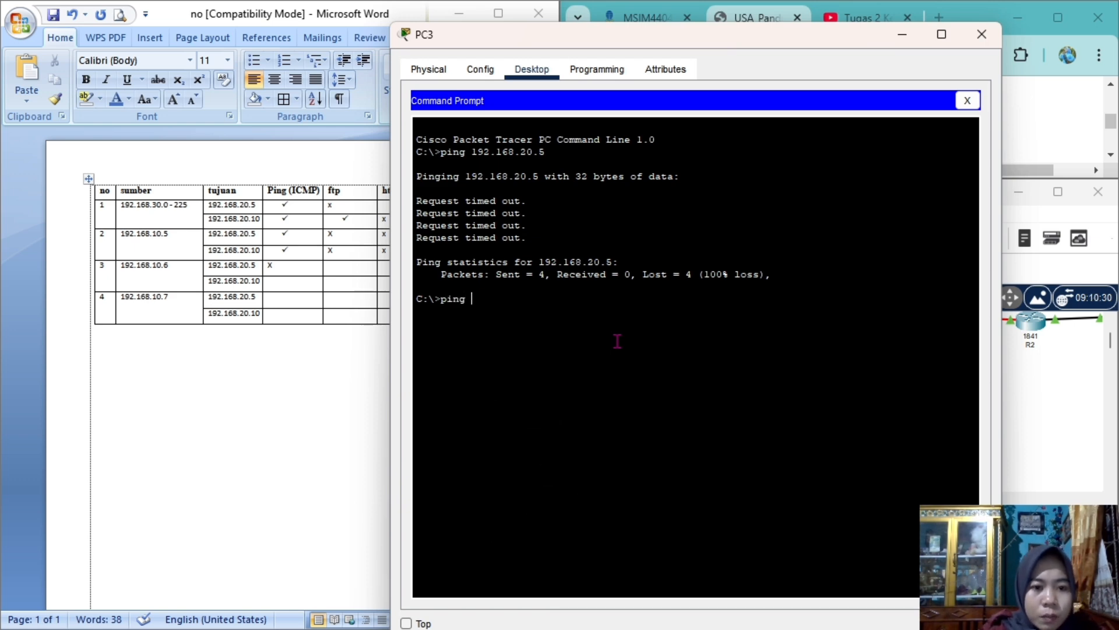
type(" 192.168.20")
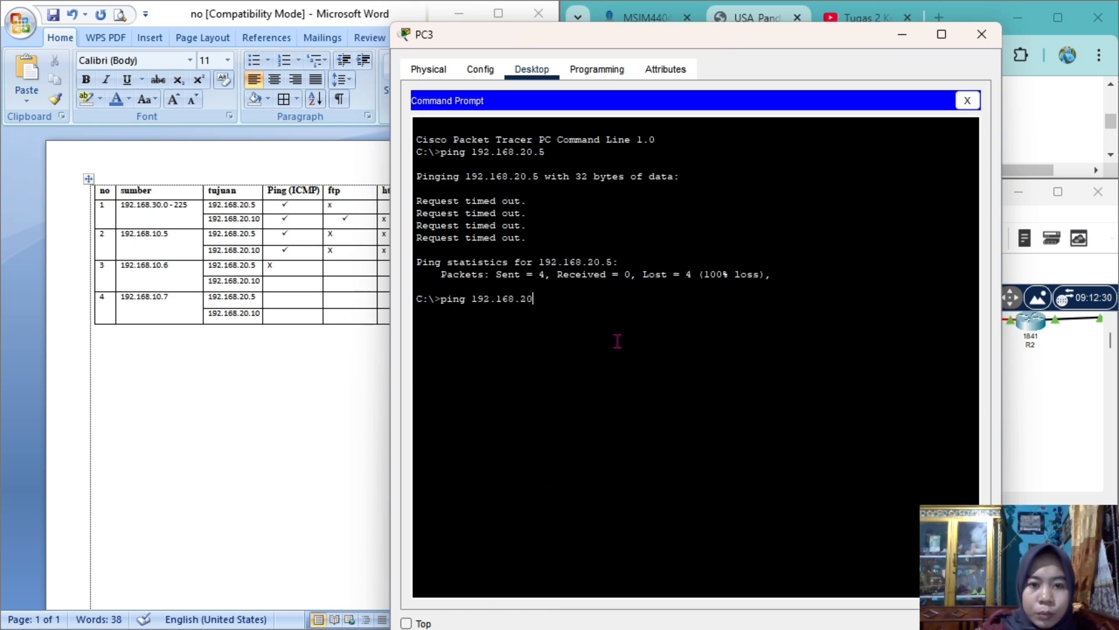
type(".10")
key("Return")
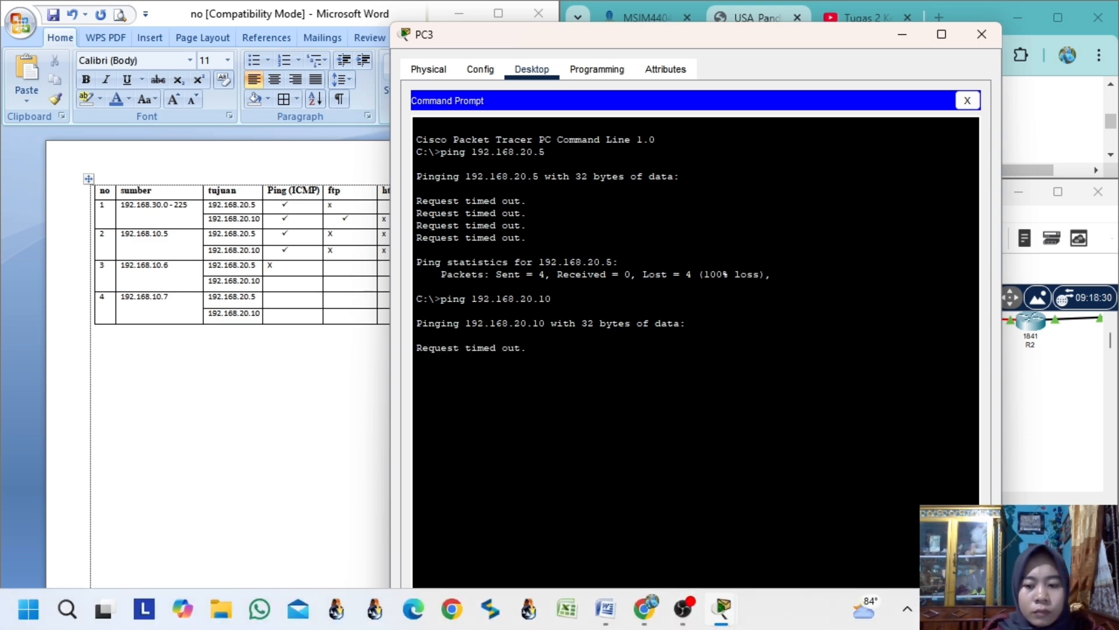
left_click(275, 278)
left_click(275, 283)
type("x")
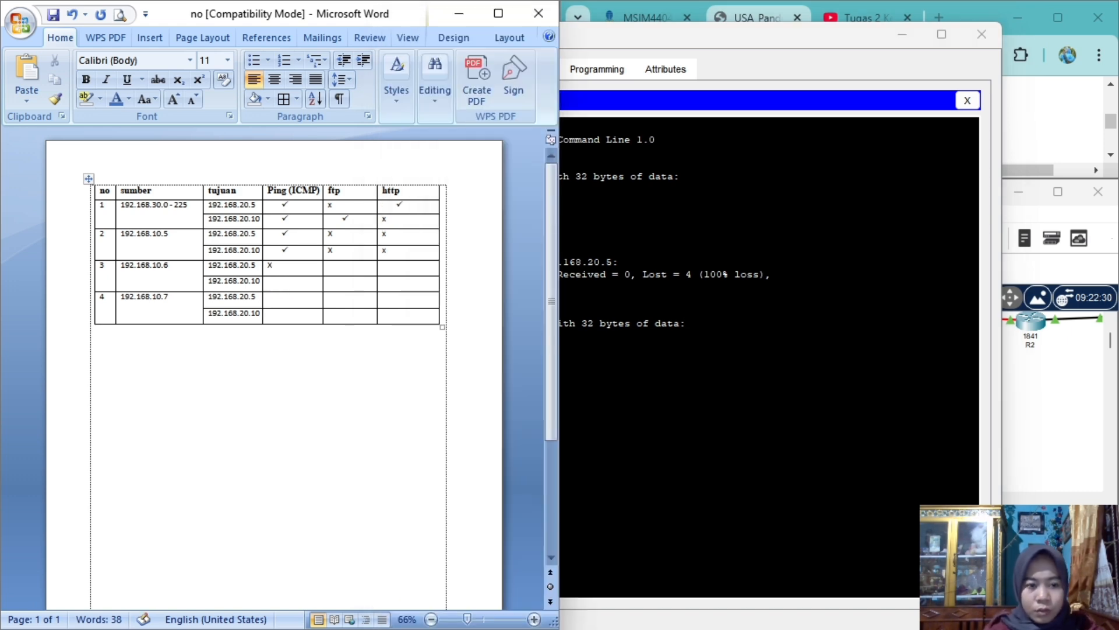
Step: Run ftp 192.168.20.5 from PC3, enter x in the matching ftp cell of source row 3, and return to the Command Prompt
left_click(669, 344)
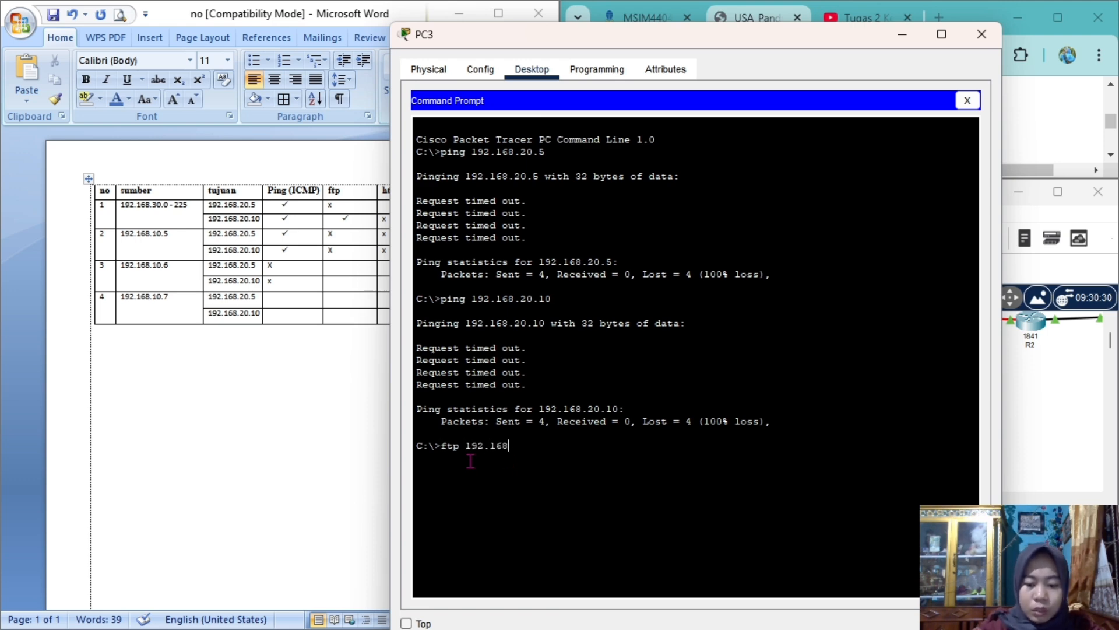
key("Return")
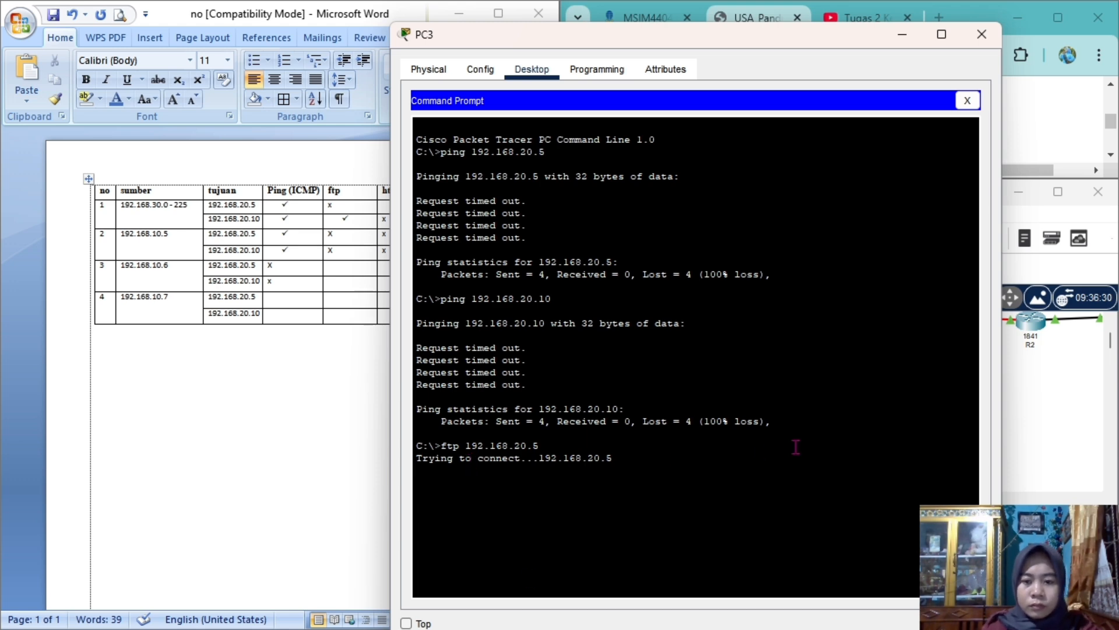
left_click(331, 266)
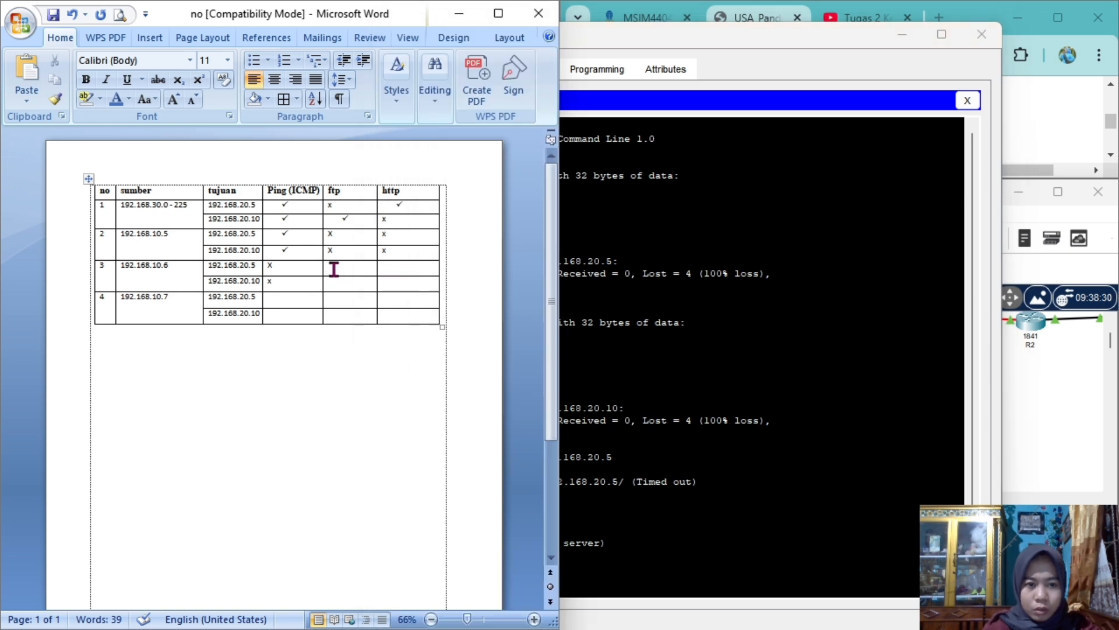
type("x")
left_click(638, 315)
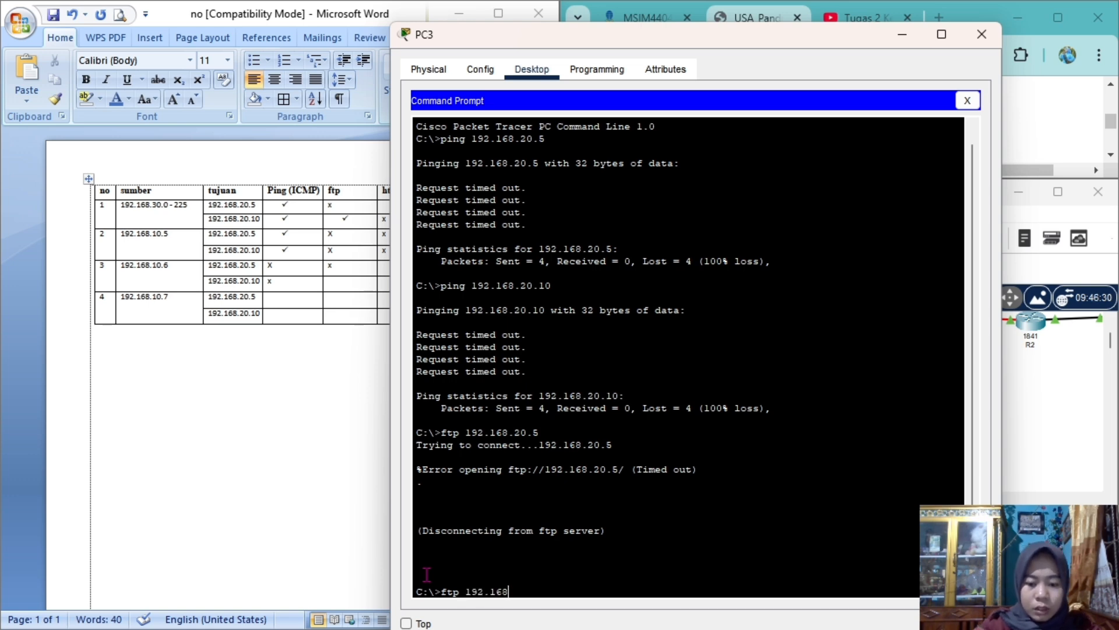
Step: Run ftp 192.168.20.10 from PC3 and enter x in the matching ftp cell of source row 3
type("ftp 192.168.20.10")
key("Return")
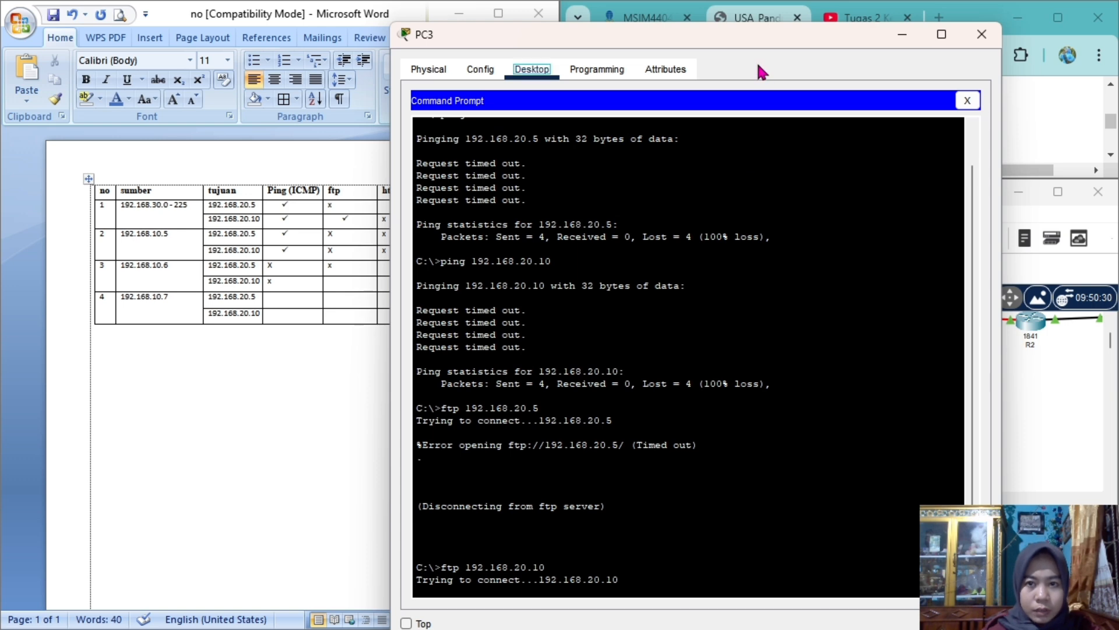
left_click_drag(758, 43, 775, 33)
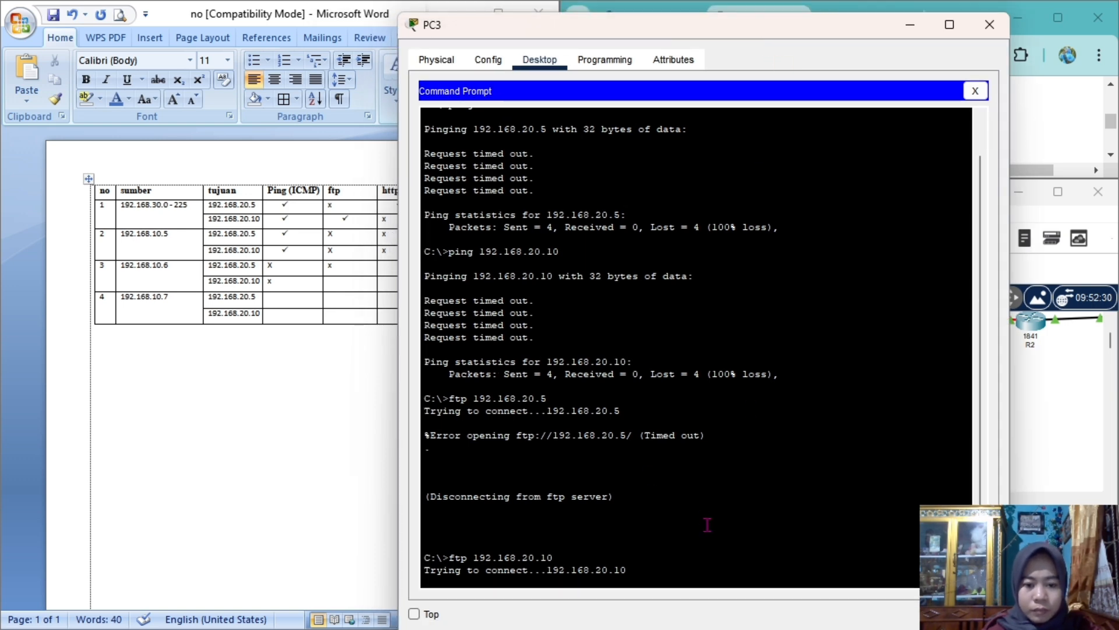
left_click(336, 281)
type("x")
left_click(985, 80)
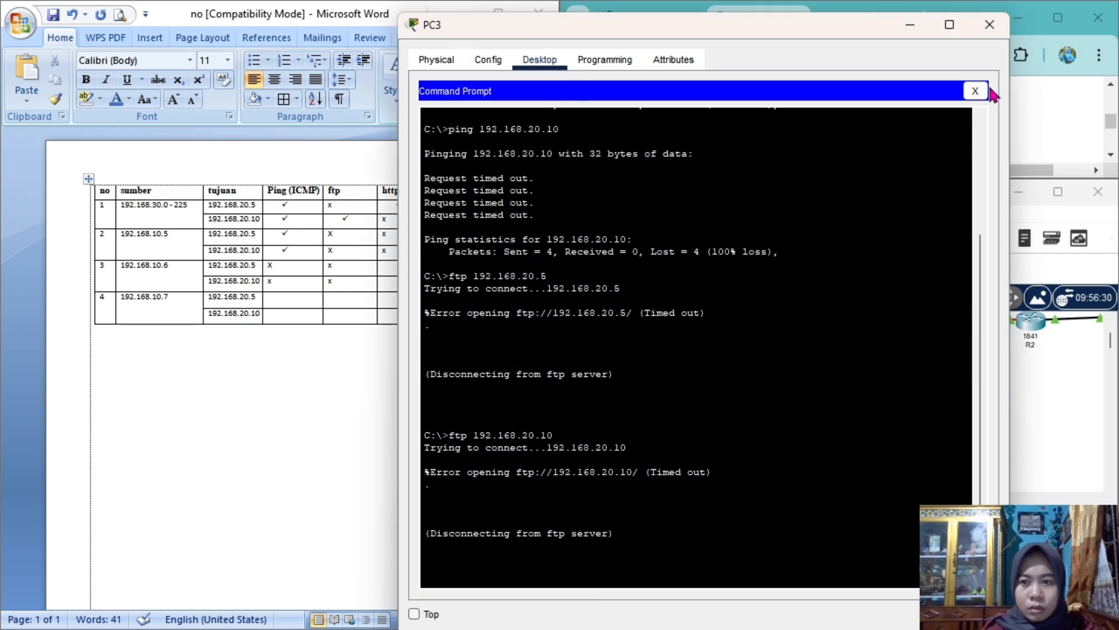
Step: Load 192.168.20.5 in PC3's Web Browser and enter x in the matching http cell of source row 3
left_click(976, 91)
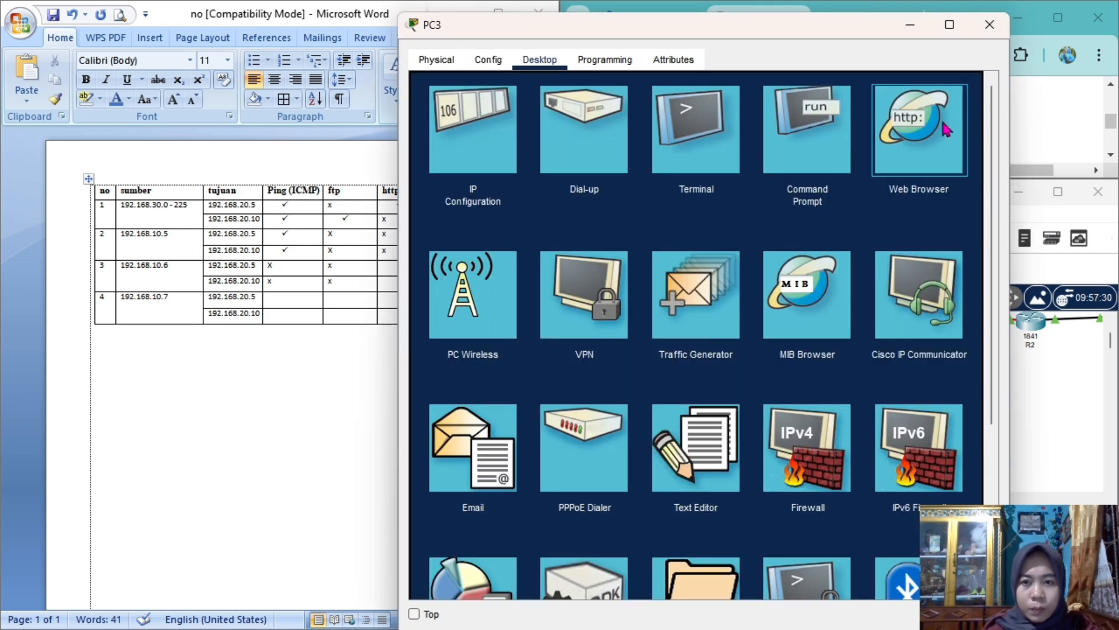
left_click(943, 141)
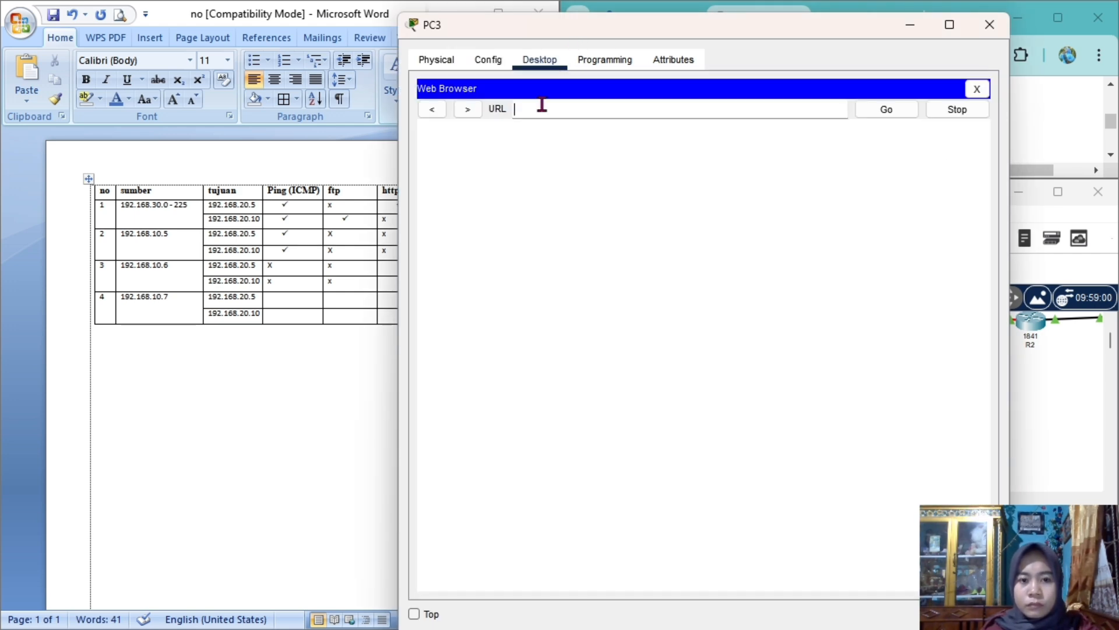
left_click(527, 116)
type("192.168.20.5")
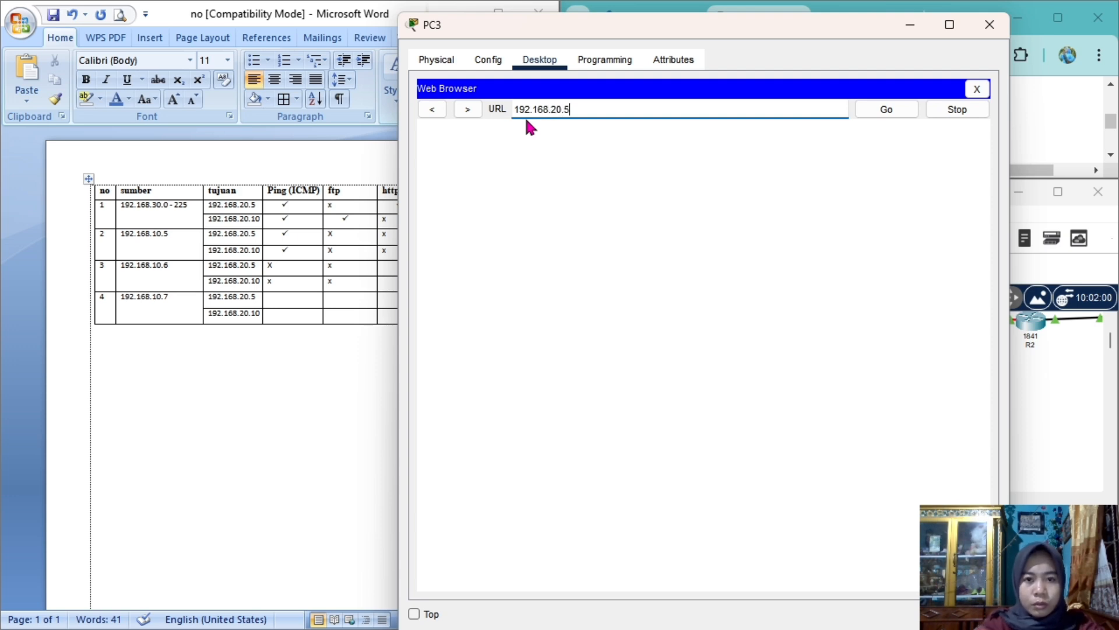
left_click(898, 110)
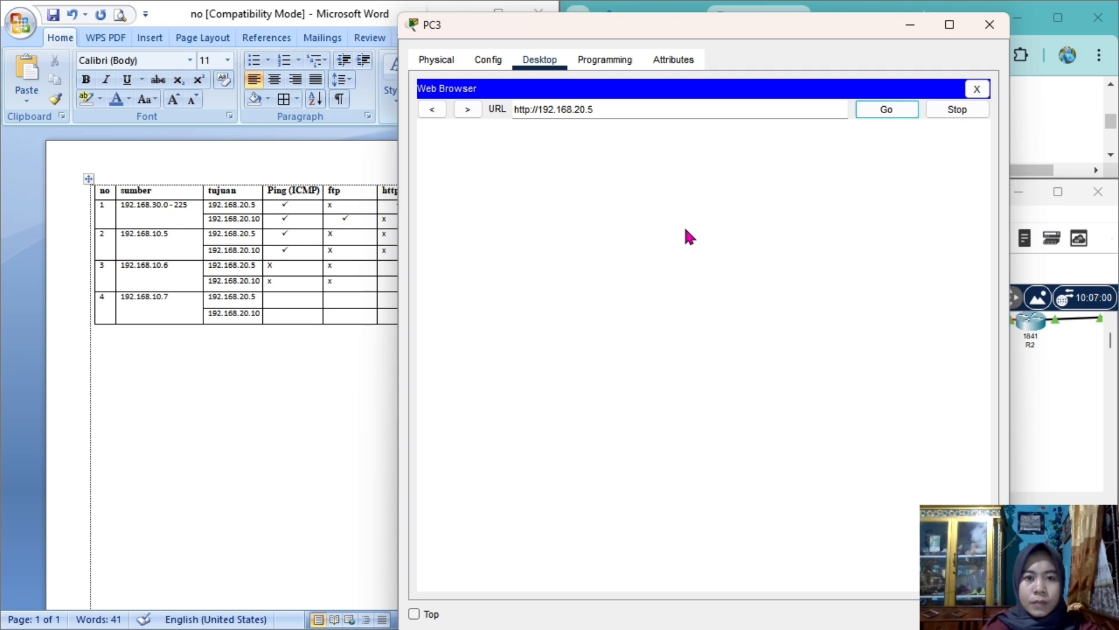
left_click(386, 267)
type("x")
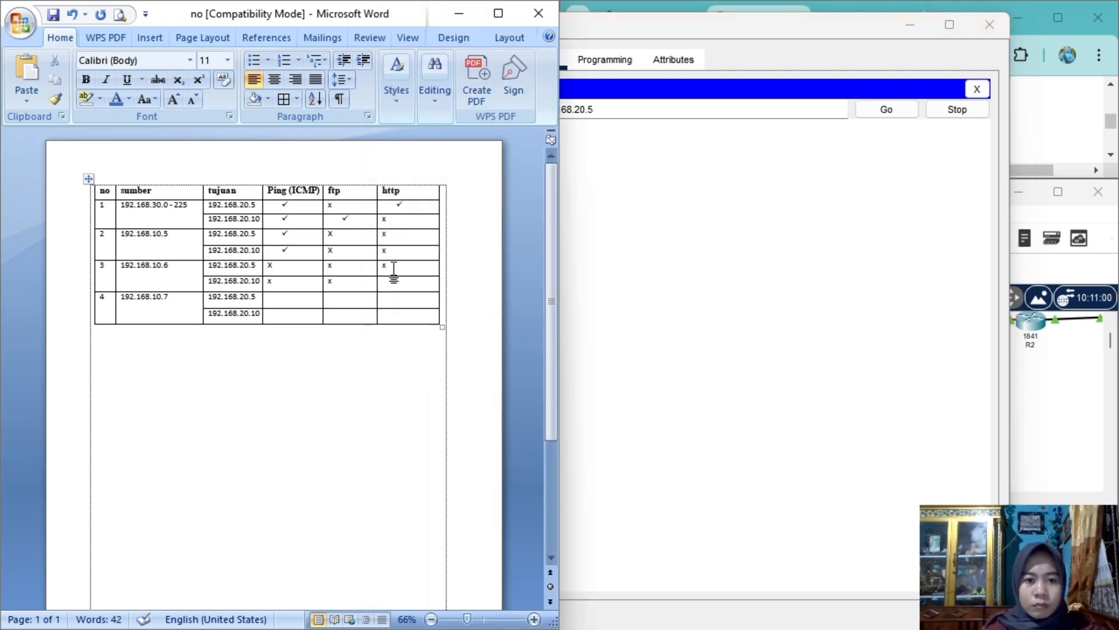
left_click(601, 109)
key("BackSpace")
type("10")
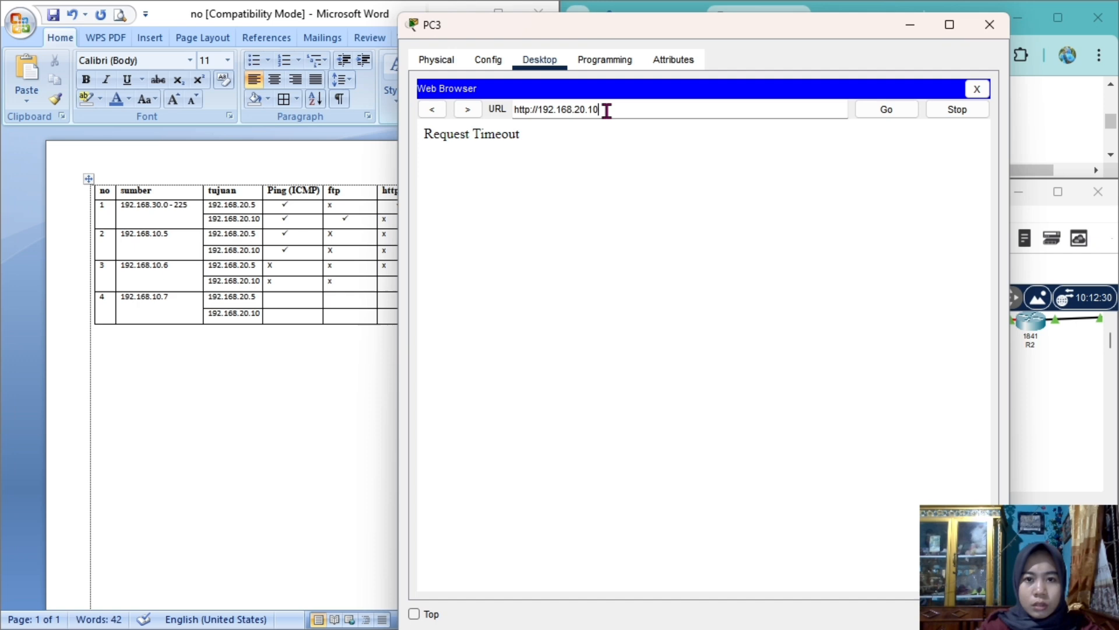
left_click(876, 115)
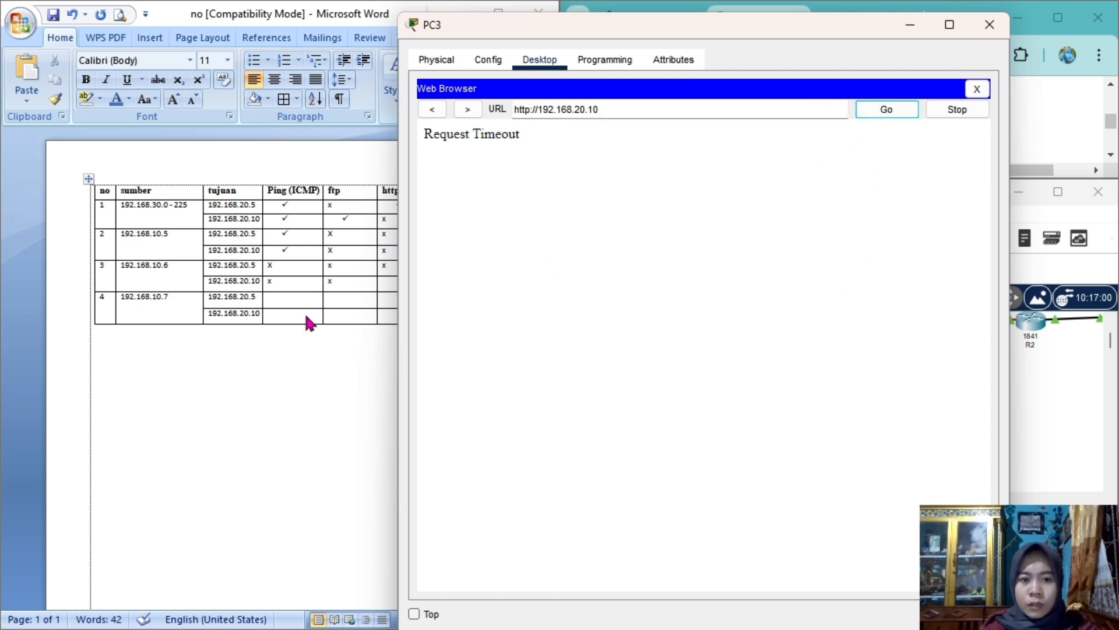
left_click(386, 282)
type("x")
left_click(583, 405)
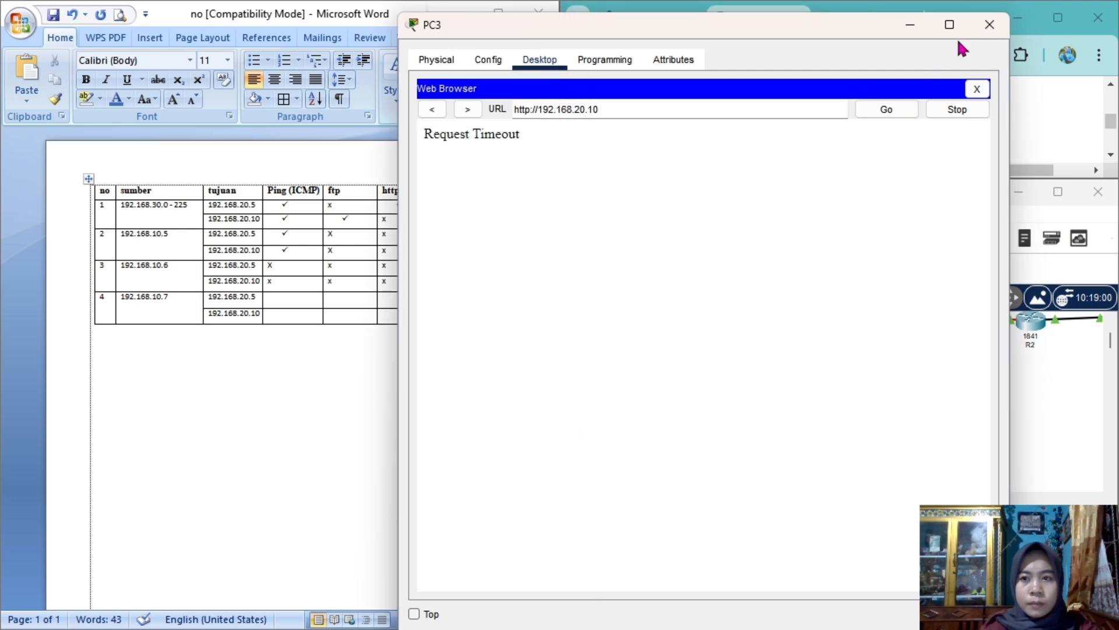
Step: Close PC3's window and check PC4's IP configuration against source row 4
left_click(990, 24)
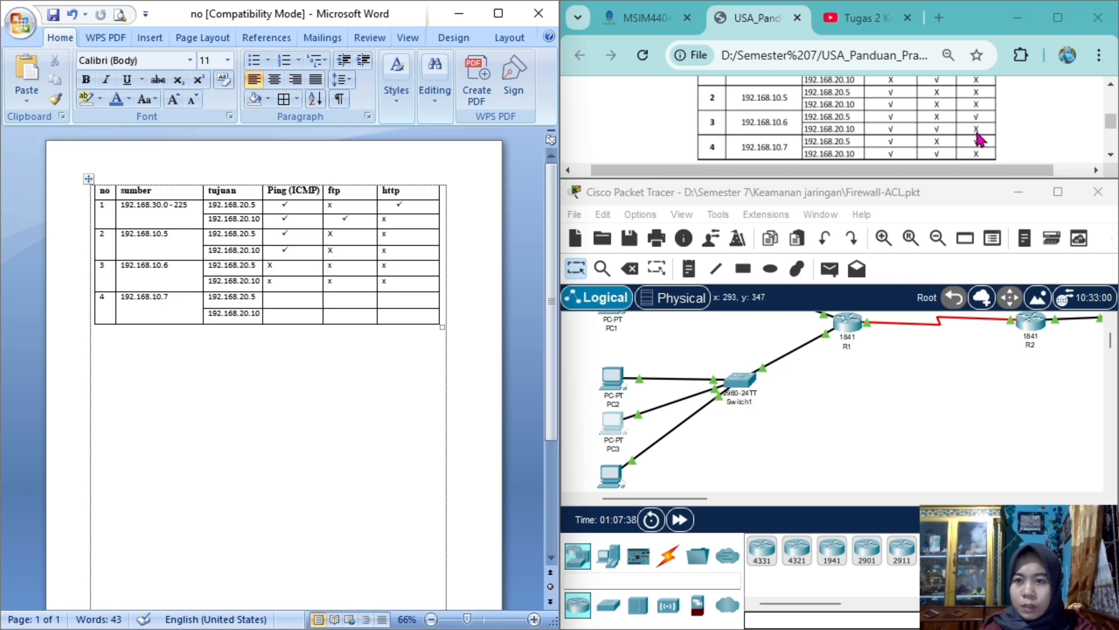
left_click_drag(1111, 342, 1112, 351)
left_click(613, 442)
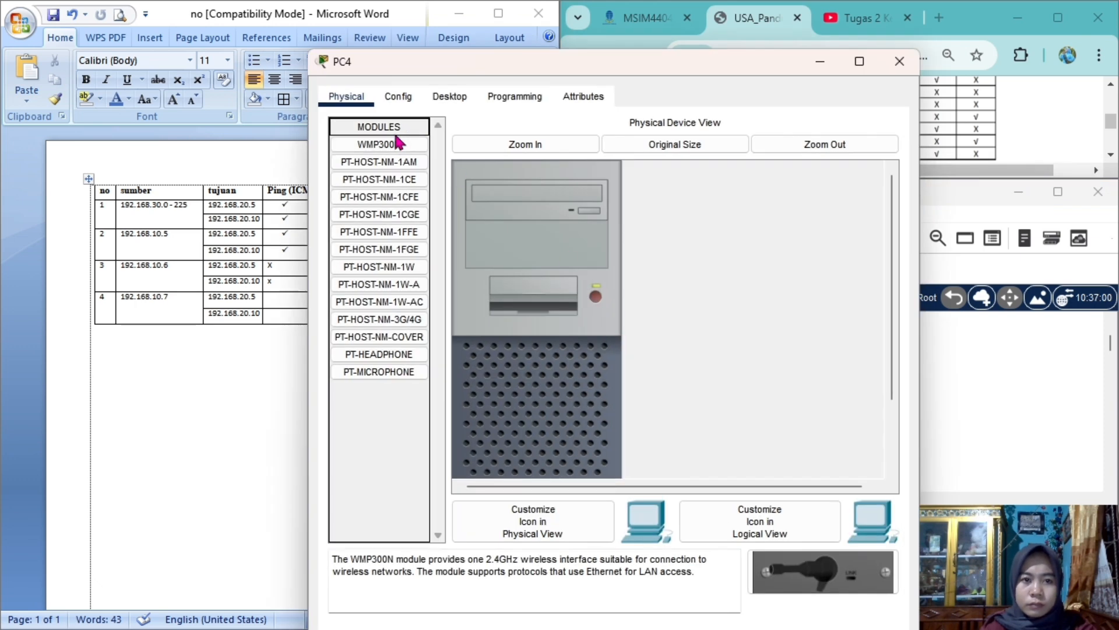
left_click(452, 98)
left_click(391, 165)
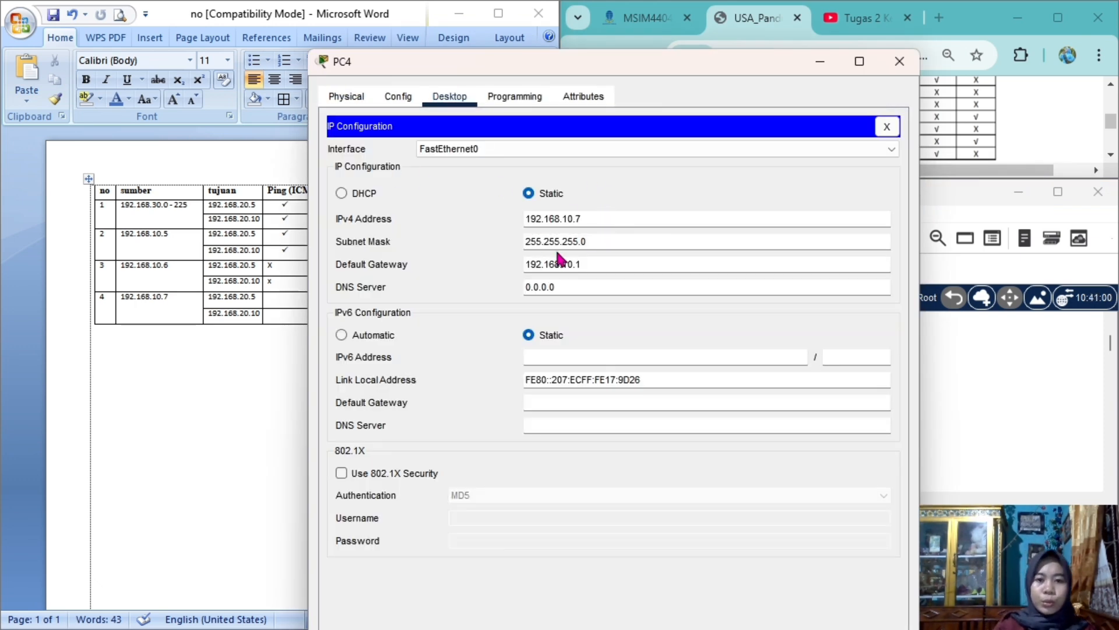
left_click(887, 126)
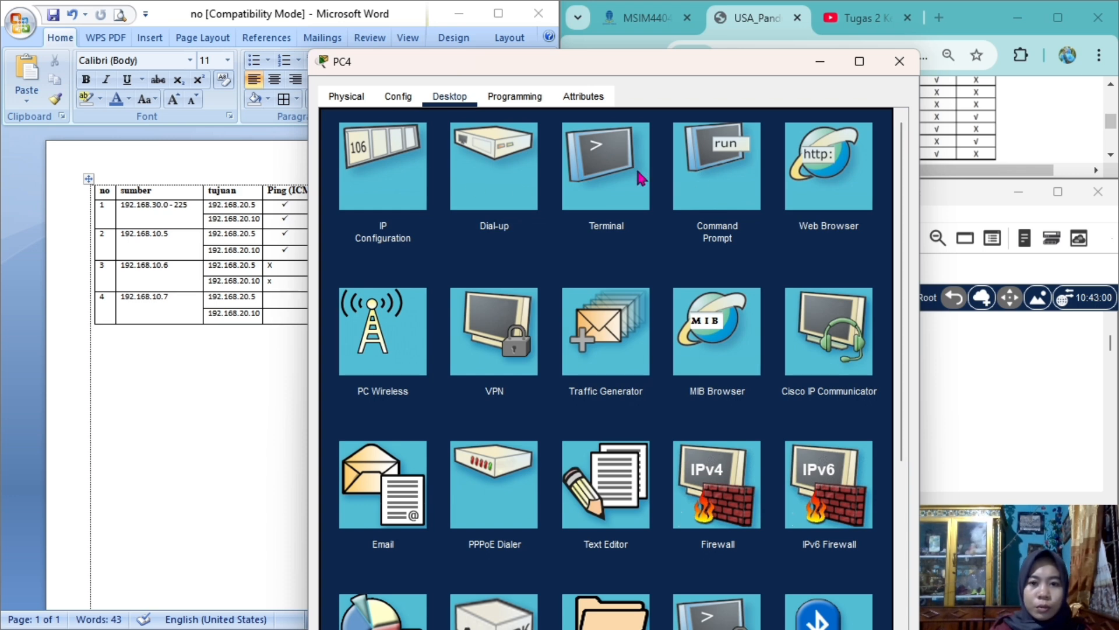
Step: Ping 192.168.20.5 from PC4's Command Prompt and enter x in the matching Ping (ICMP) cell of source row 4
left_click(708, 169)
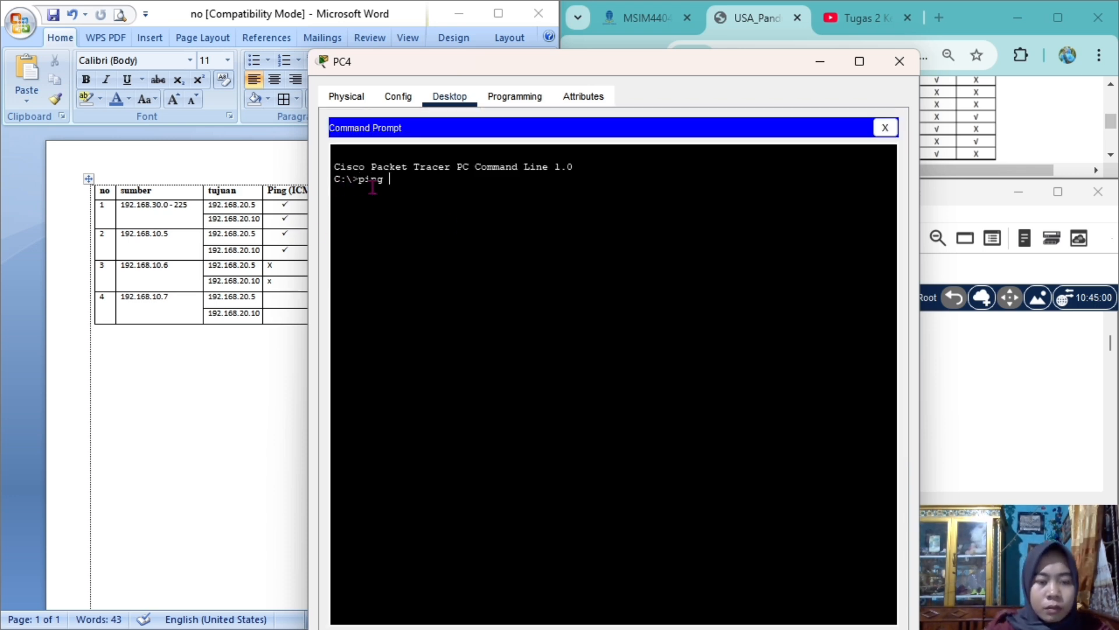
type("ping 192.168.20")
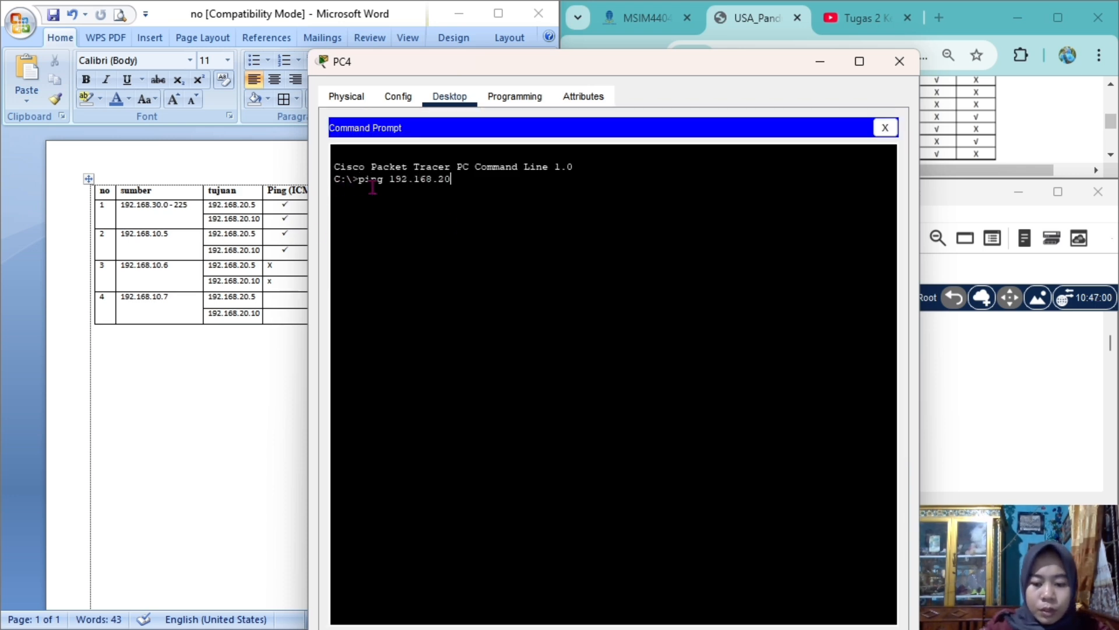
type(".5")
key("Return")
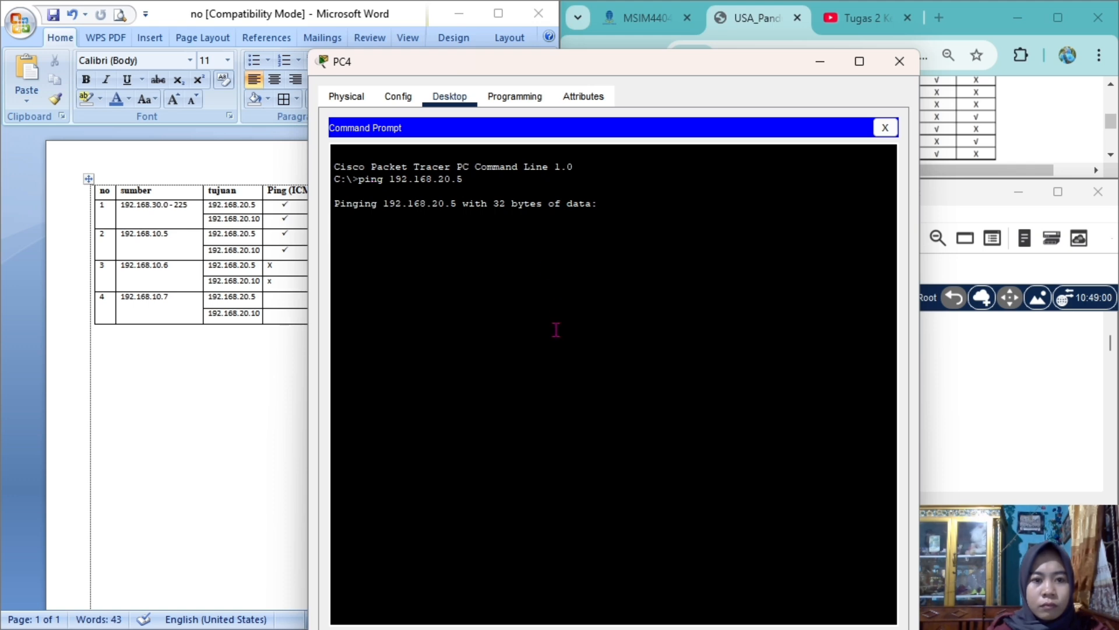
left_click_drag(695, 69, 811, 35)
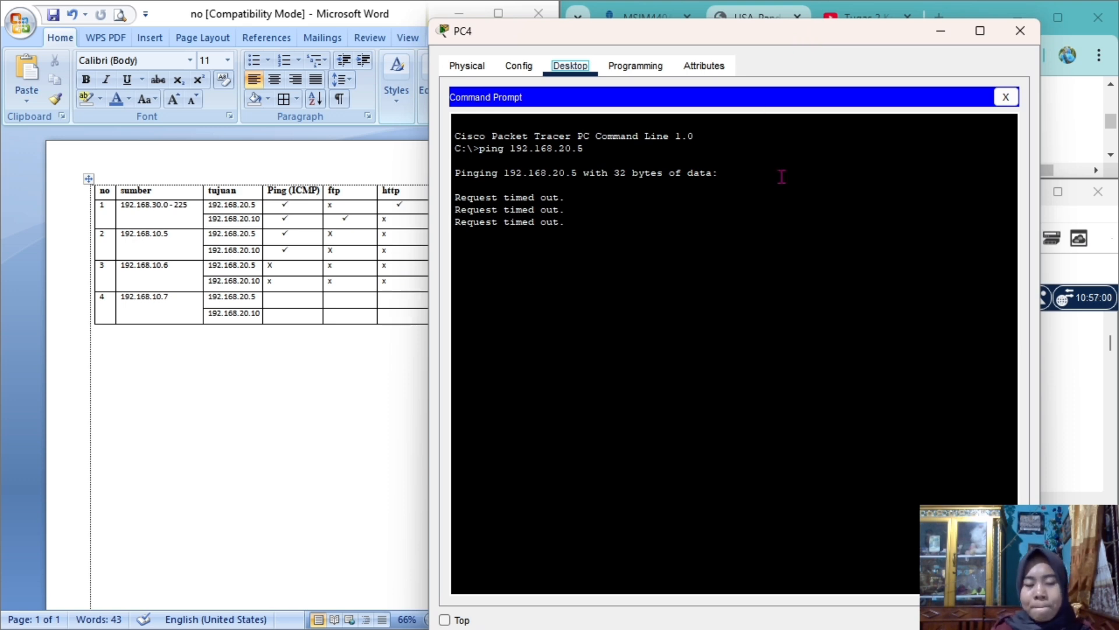
left_click(275, 302)
type("x")
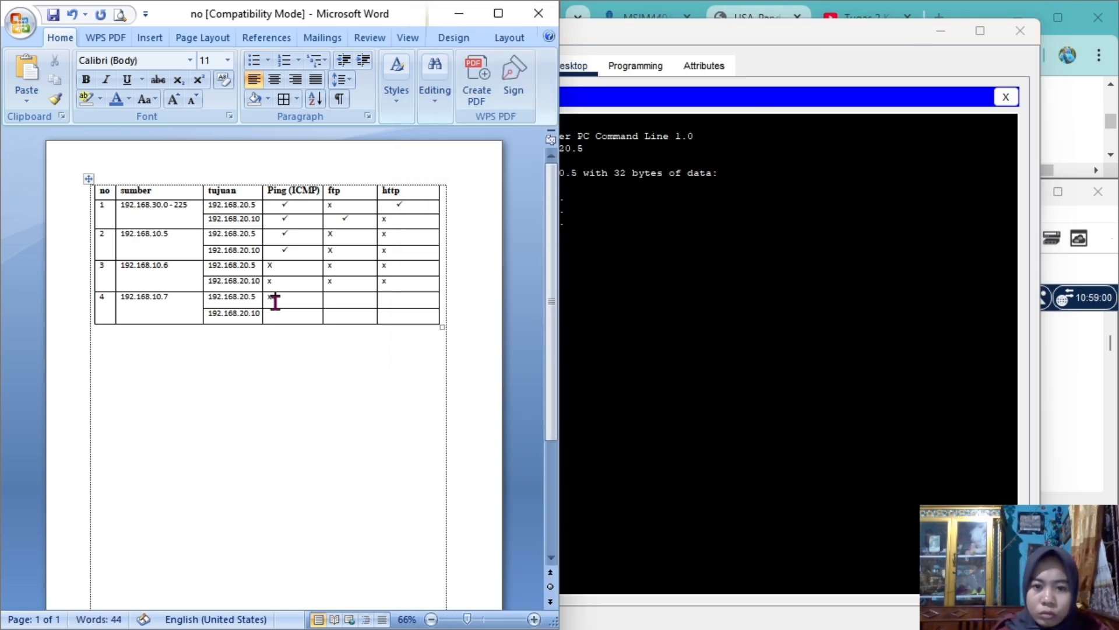
left_click(684, 310)
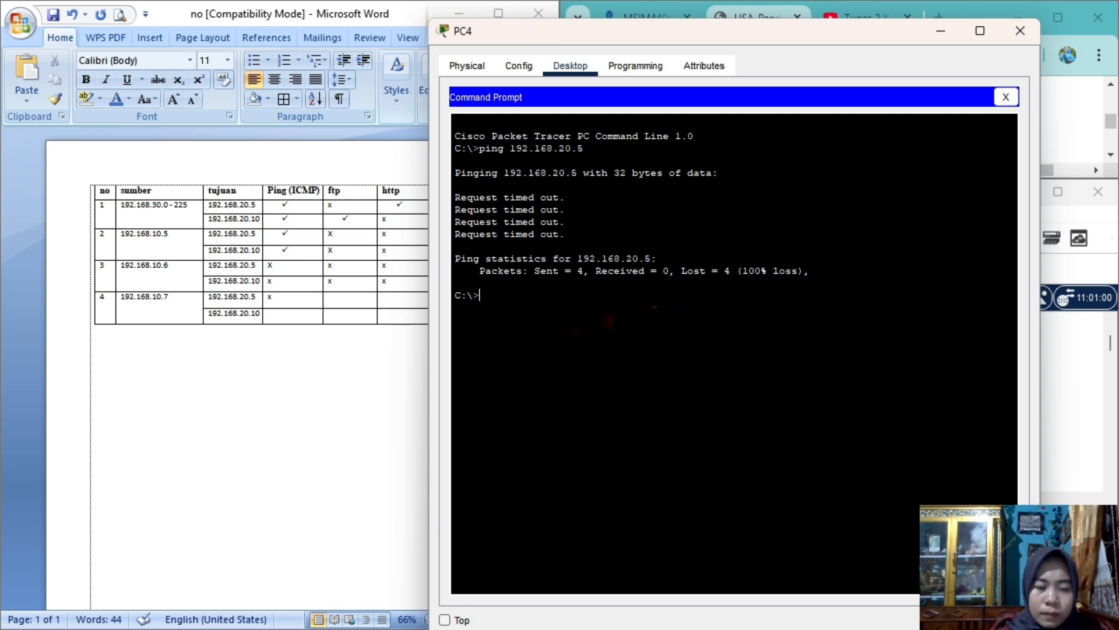
Step: Ping 192.168.20.10 from PC4 and enter x in the matching Ping (ICMP) cell of source row 4
type("ping 192.168")
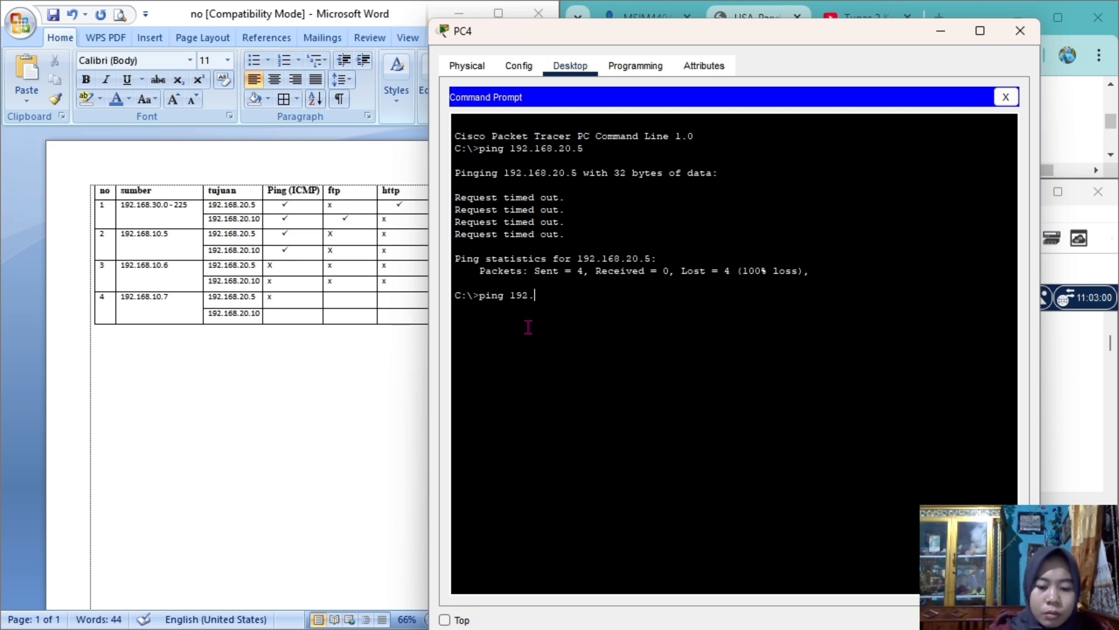
type(".20.10")
key("Return")
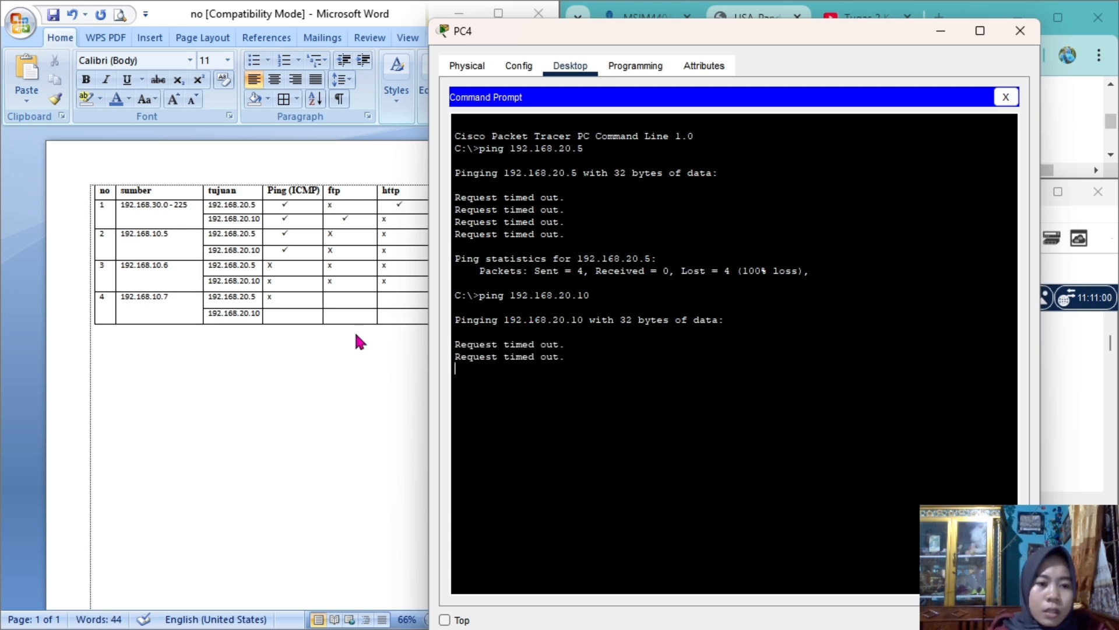
left_click(285, 318)
type("x")
left_click(522, 432)
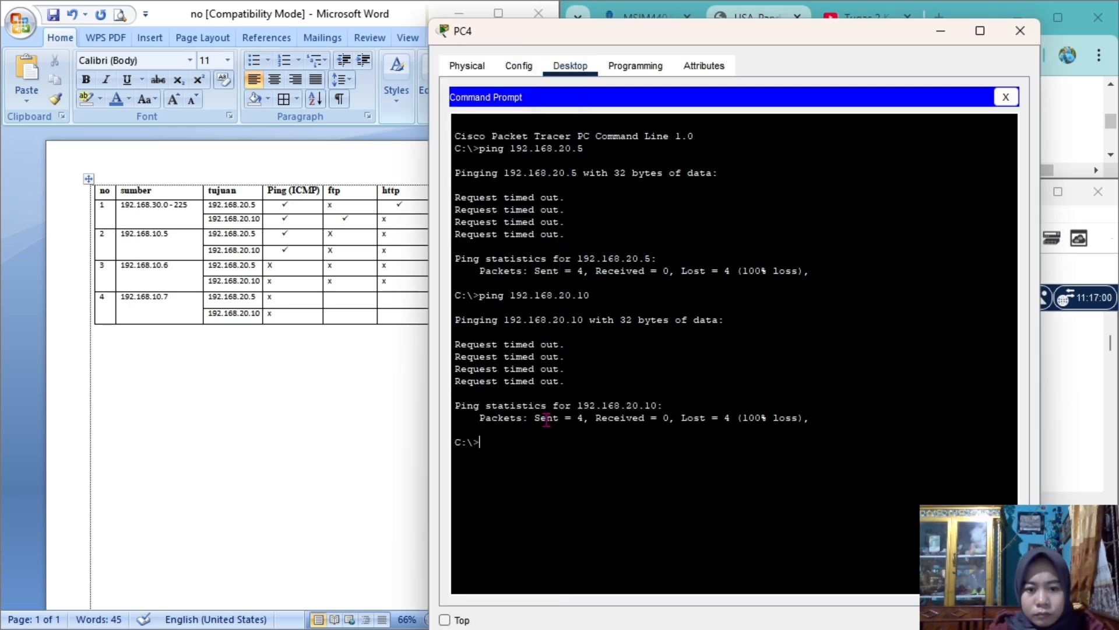
Step: Test FTP from PC4 by running ftp 192.168.20.10 and ftp 192.168.20.5
type("ftp 192.168.20.10")
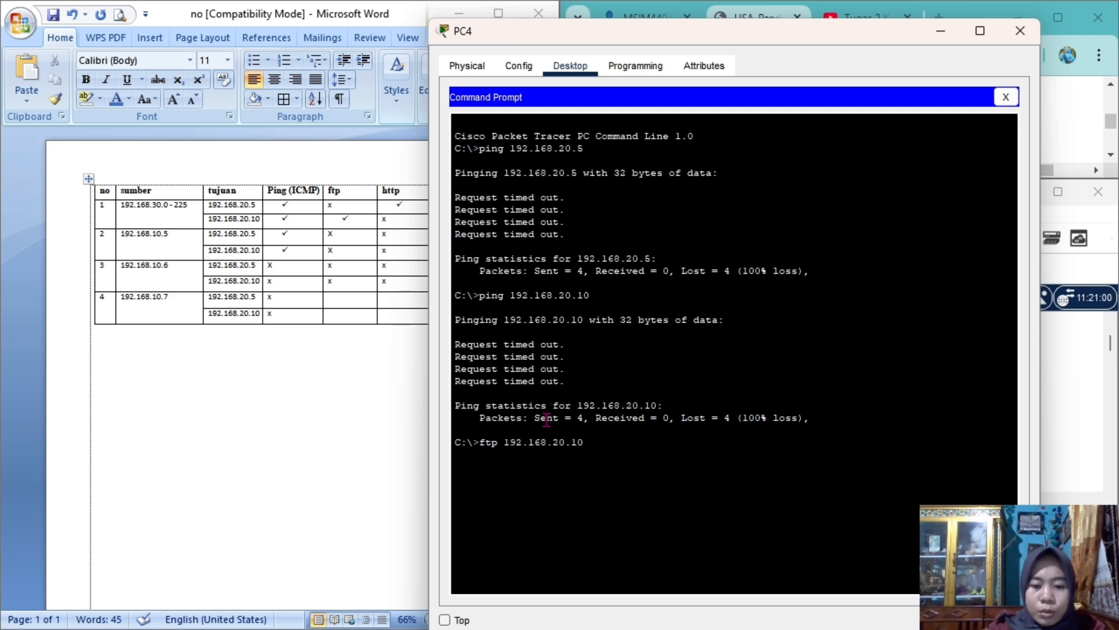
key("Return")
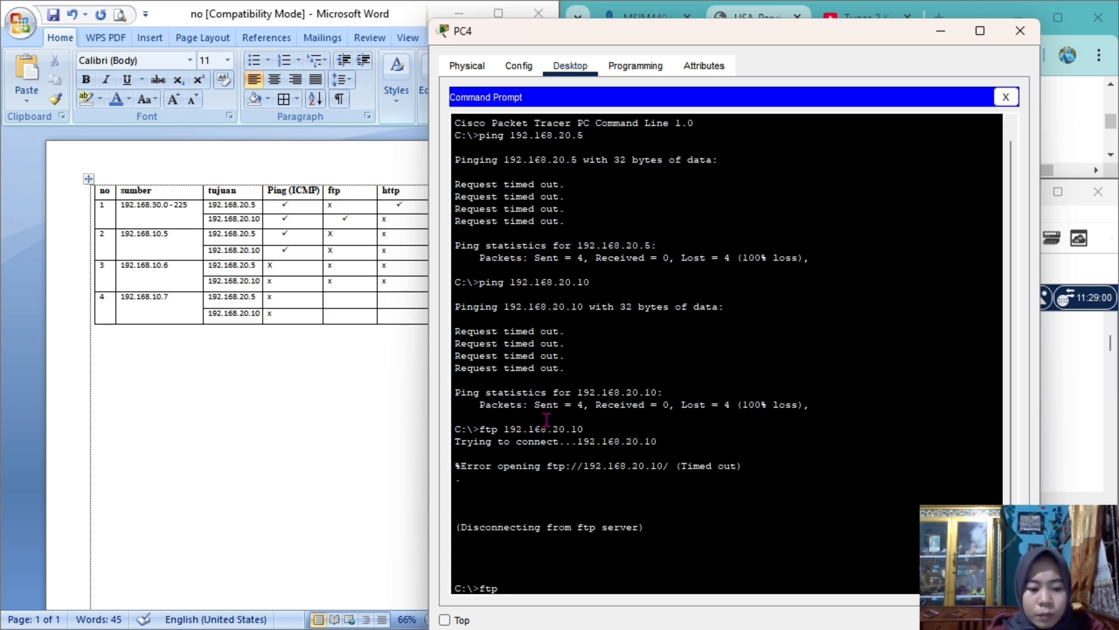
type(".20.")
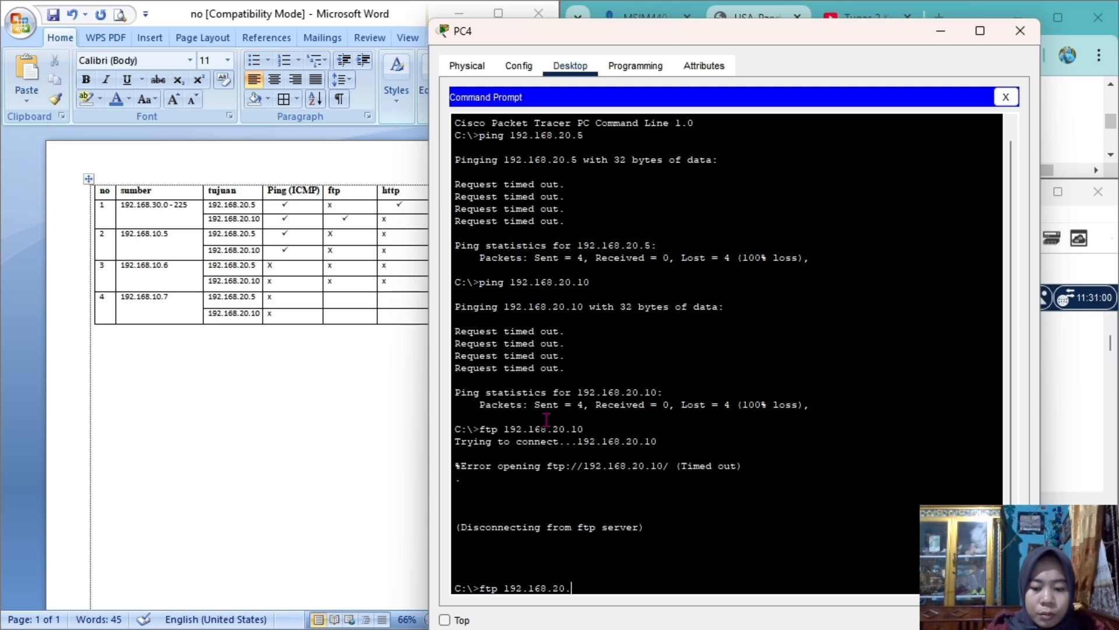
type("5")
key("Return")
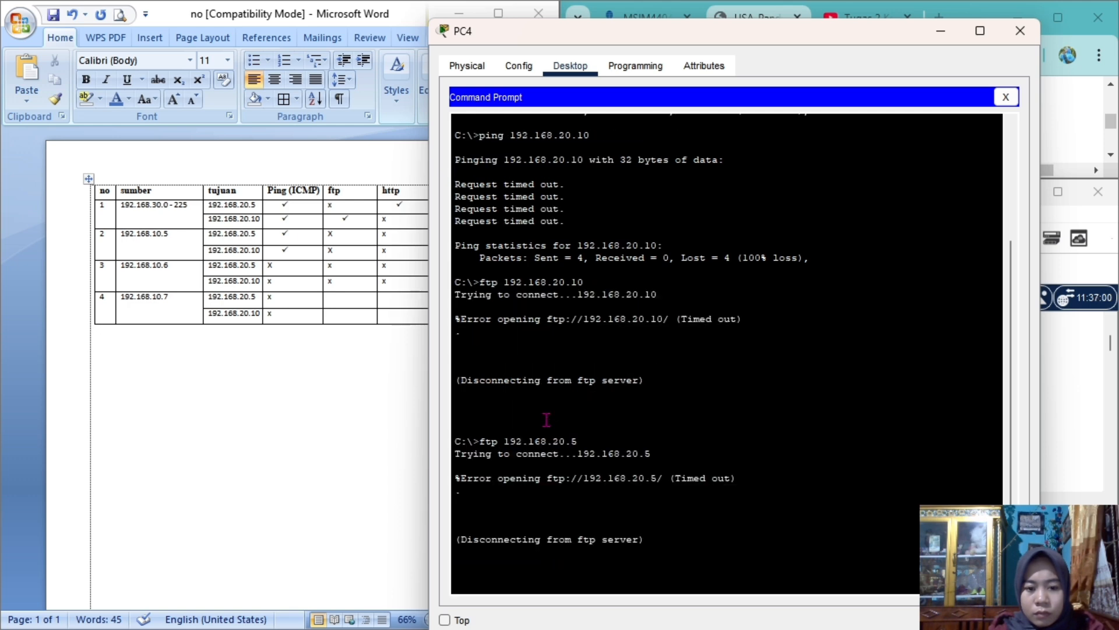
Step: Enter x in both ftp cells of source row 4, for 192.168.20.5 and 192.168.20.10
left_click(342, 301)
type("x")
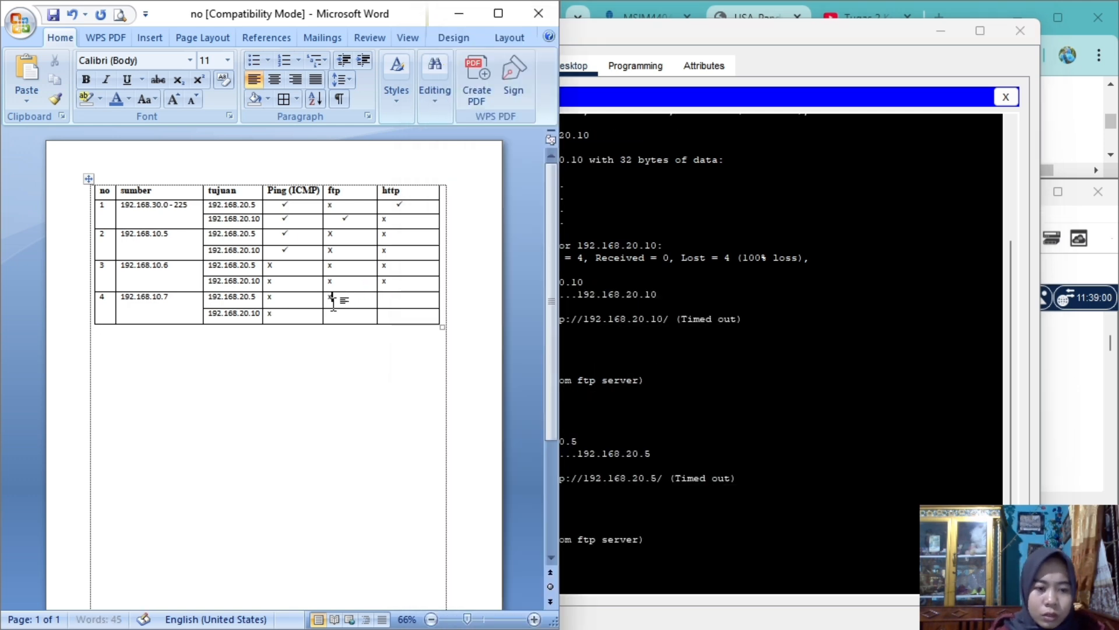
left_click(342, 319)
type("x")
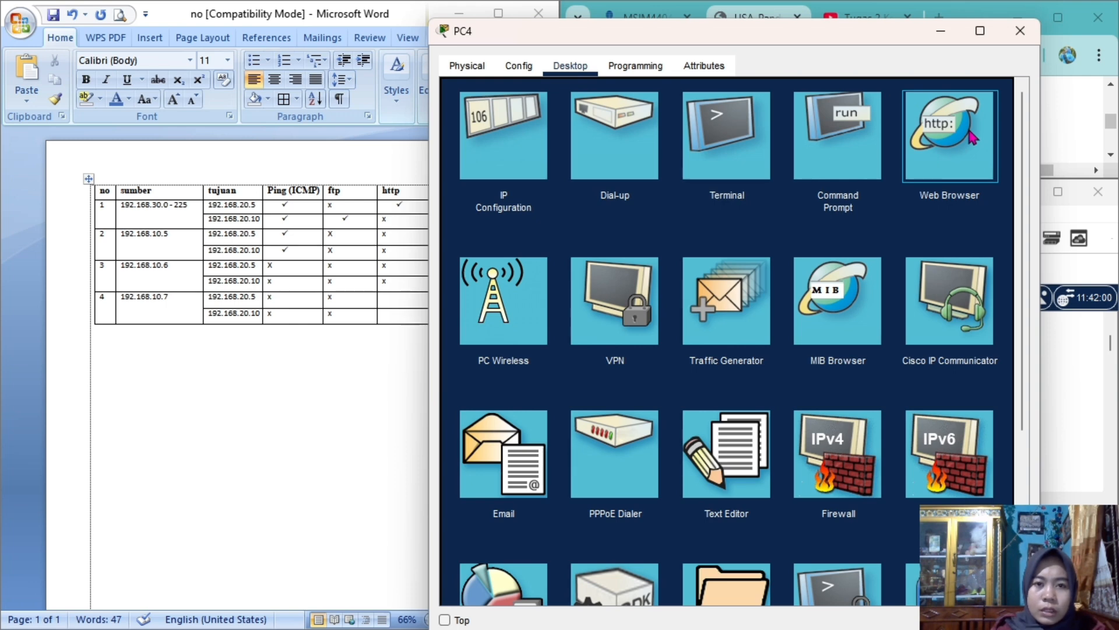
Step: Test HTTP from PC4 by loading 192.168.20.5 and 192.168.20.10 in its Web Browser
left_click(949, 174)
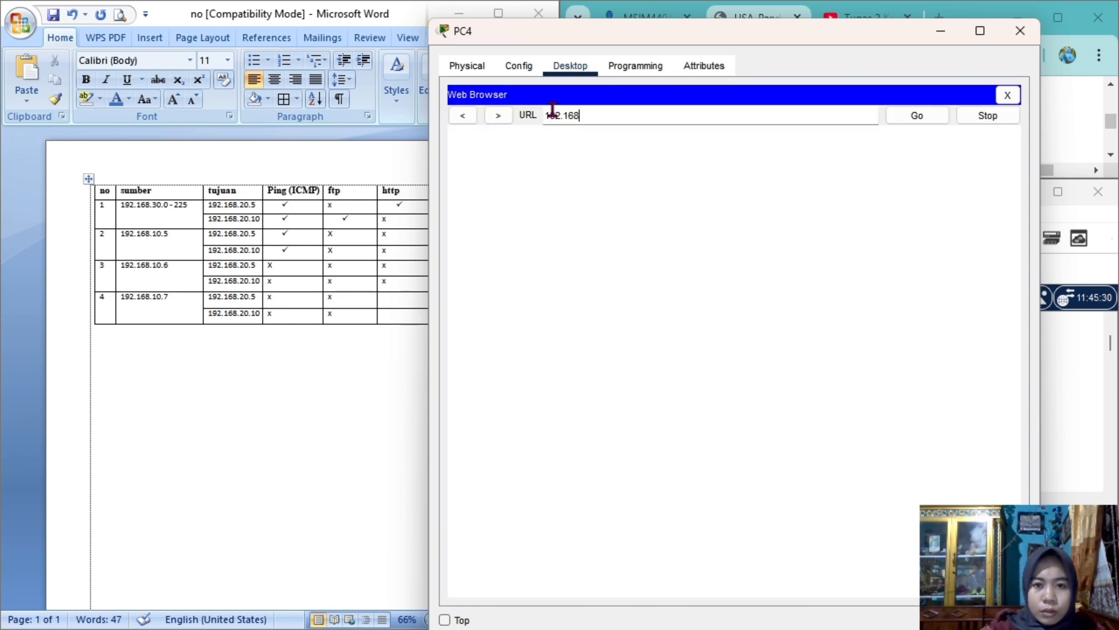
key("BackSpace")
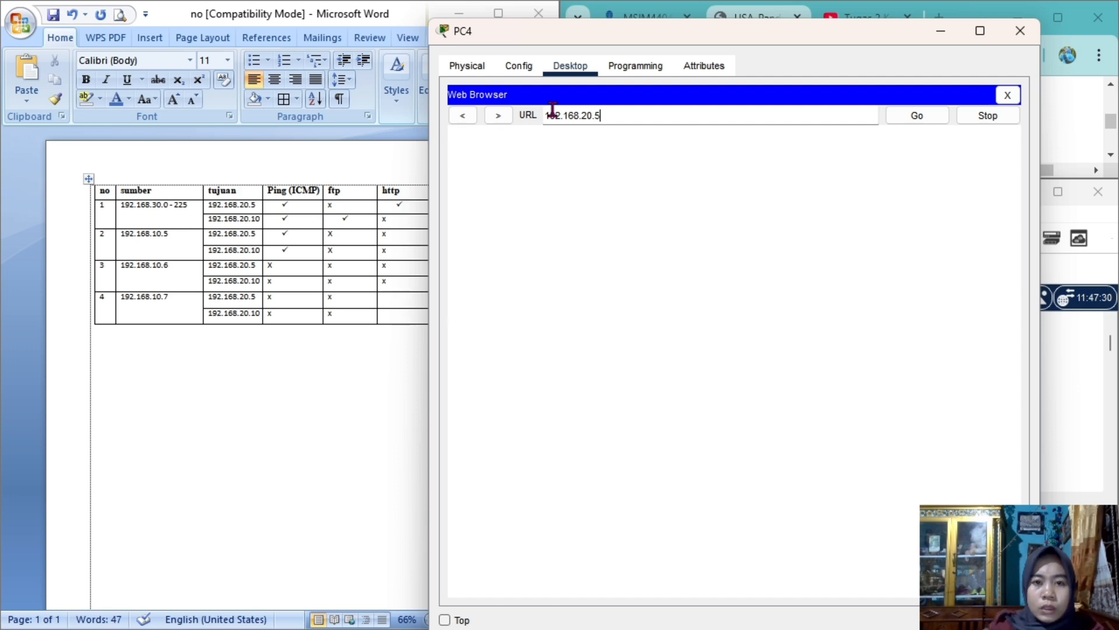
left_click(918, 115)
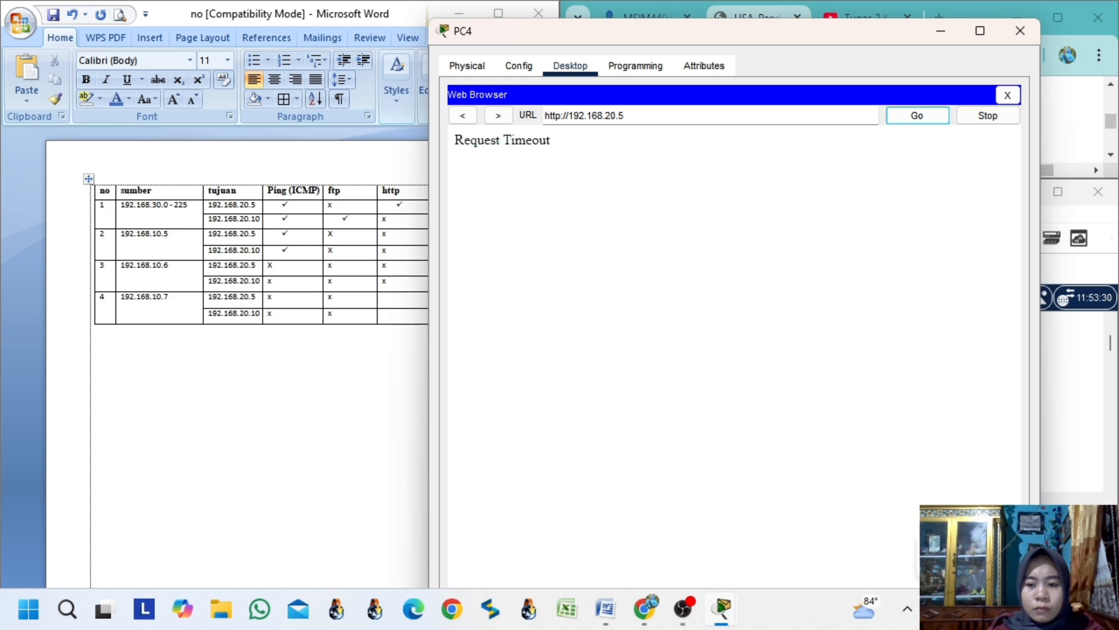
left_click(402, 301)
left_click(619, 116)
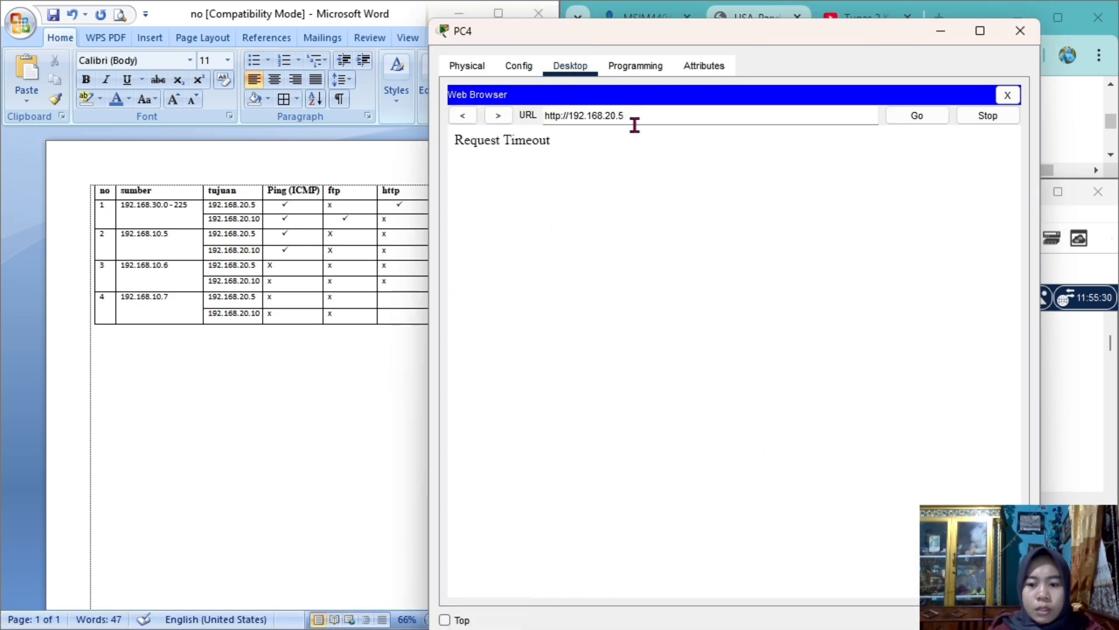
left_click(897, 116)
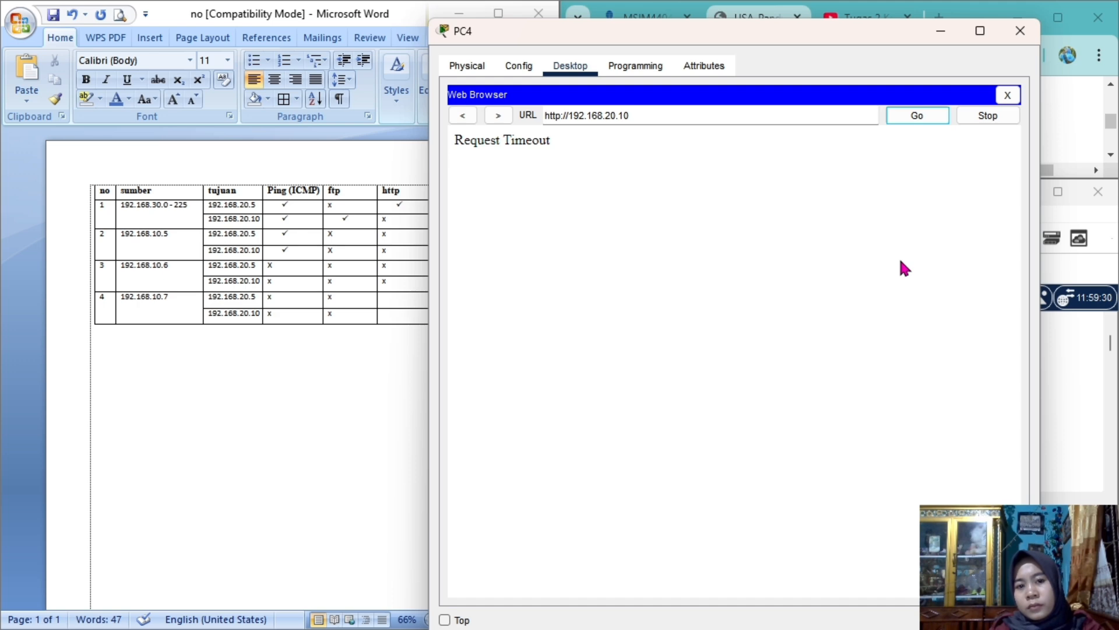
Step: Enter x in both http cells of source row 4, for 192.168.20.5 and 192.168.20.10, and close the PC4 window
left_click(396, 304)
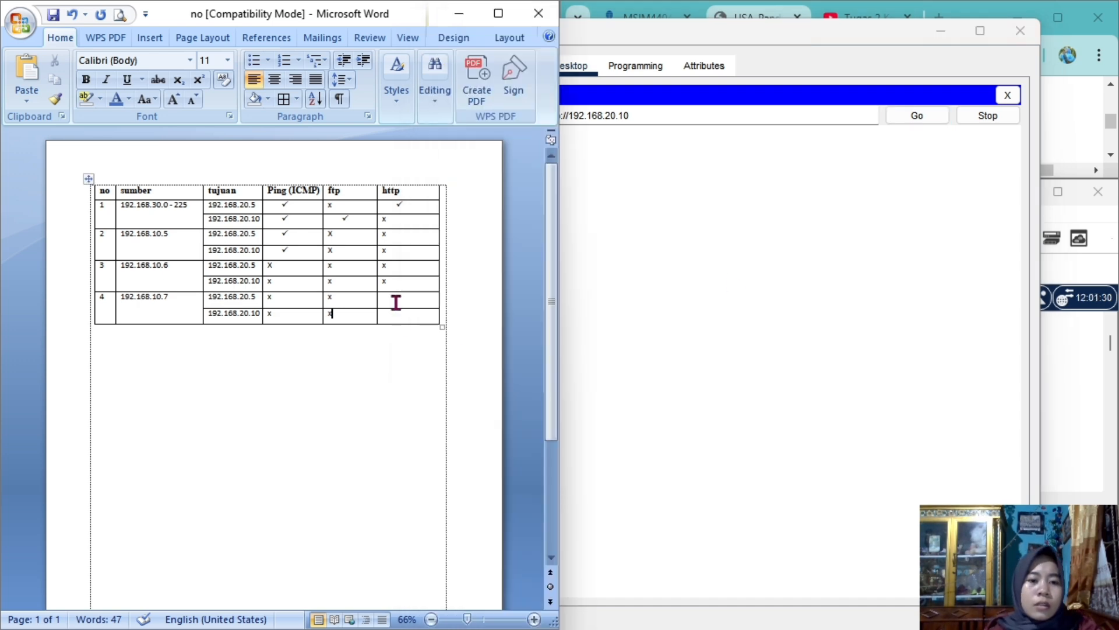
left_click(397, 302)
type("x")
left_click(393, 315)
type("x")
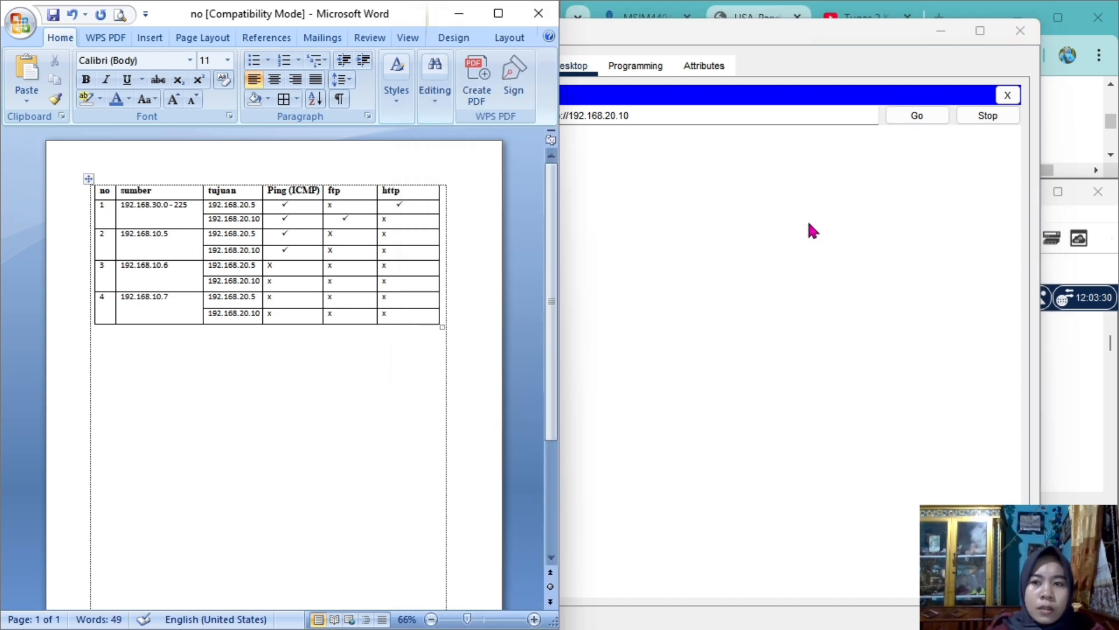
left_click(1020, 30)
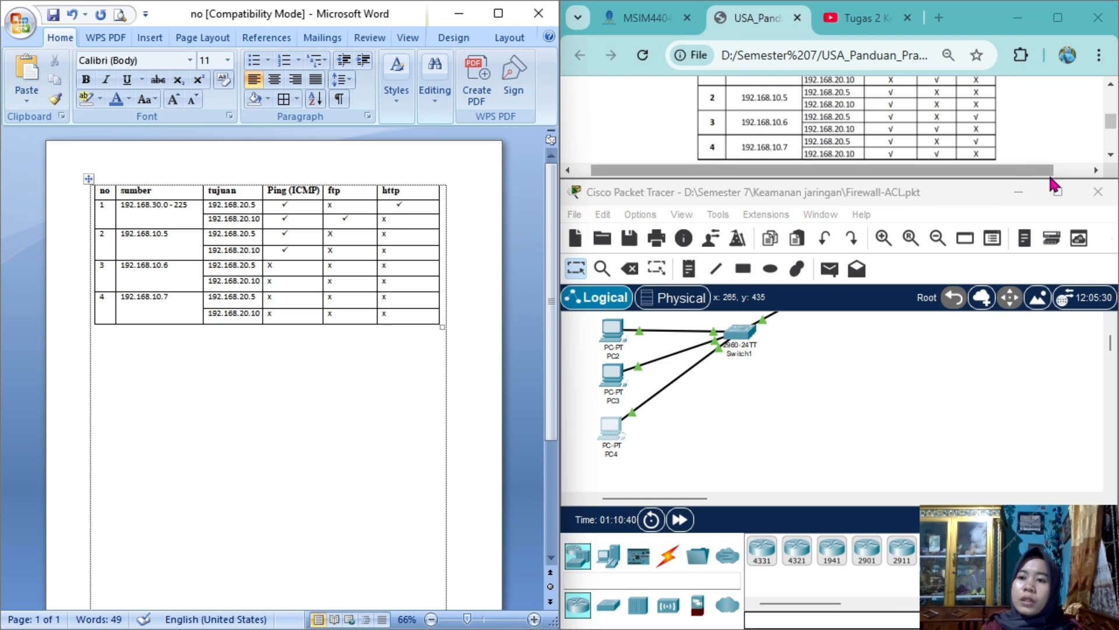
Step: Compare the recorded results with Tabel 3, the connectivity status after firewall installation, on page 13 of the practicum guide
left_click_drag(1053, 170, 1070, 304)
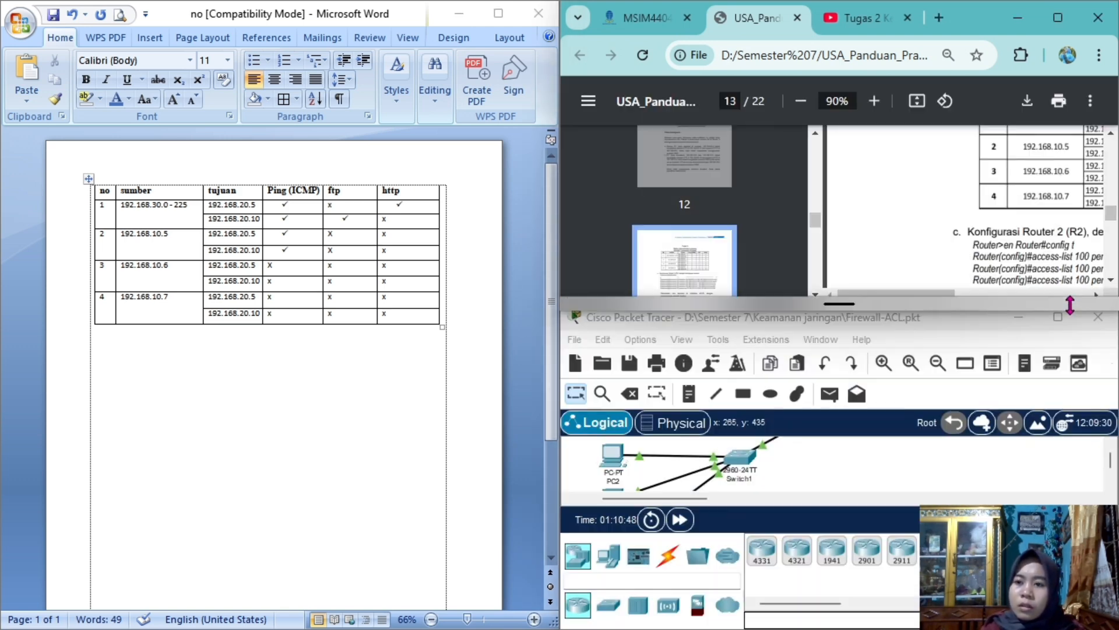
left_click_drag(898, 293, 958, 294)
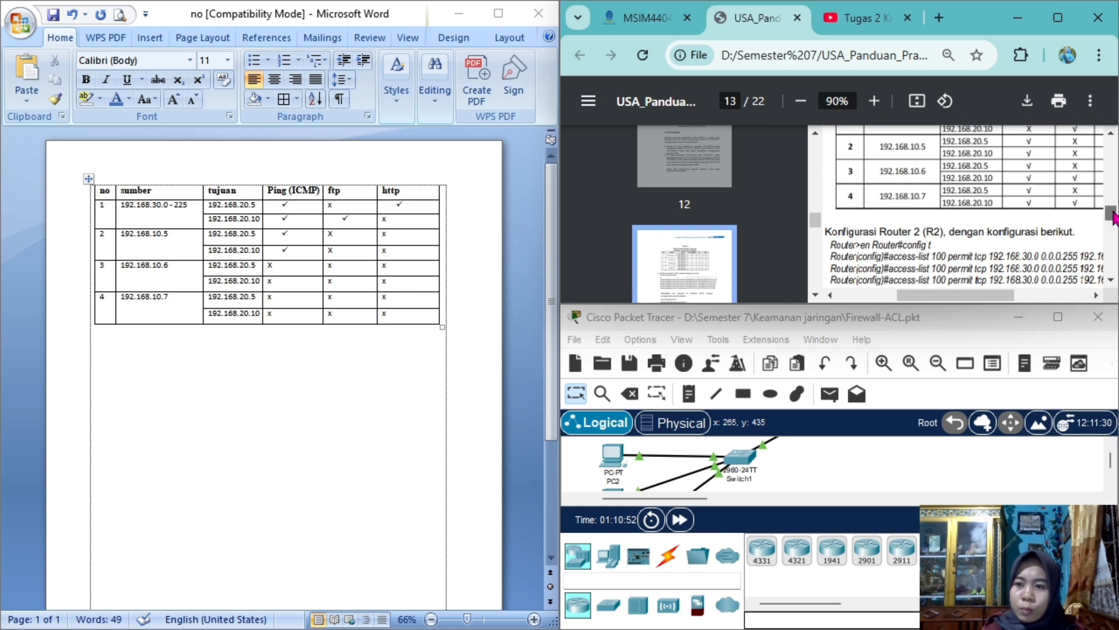
left_click(1110, 133)
left_click(1095, 295)
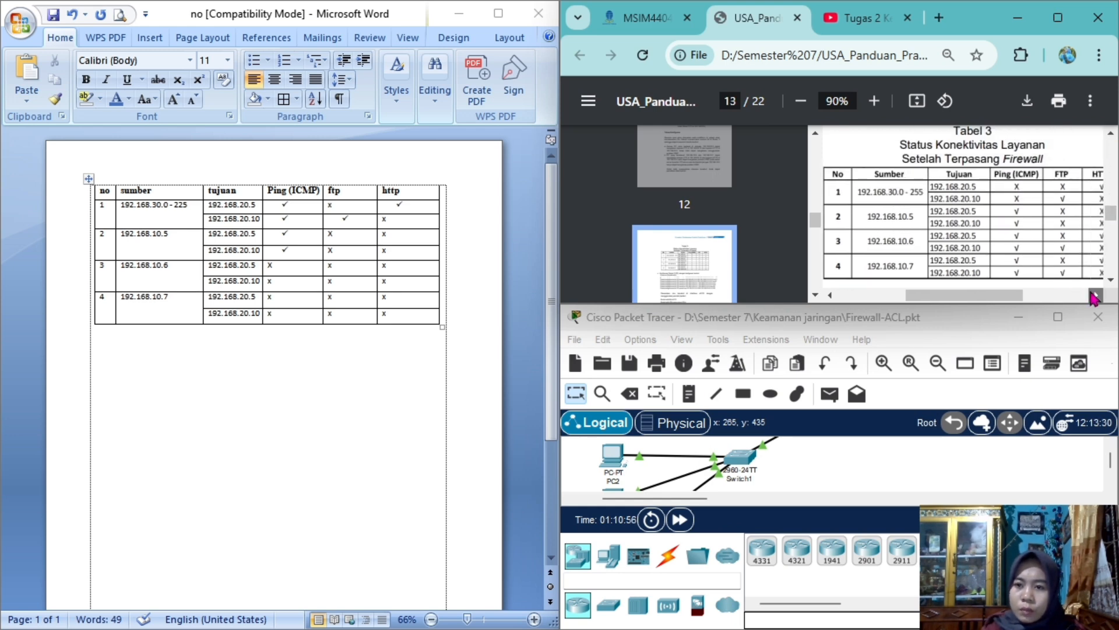
left_click(1095, 296)
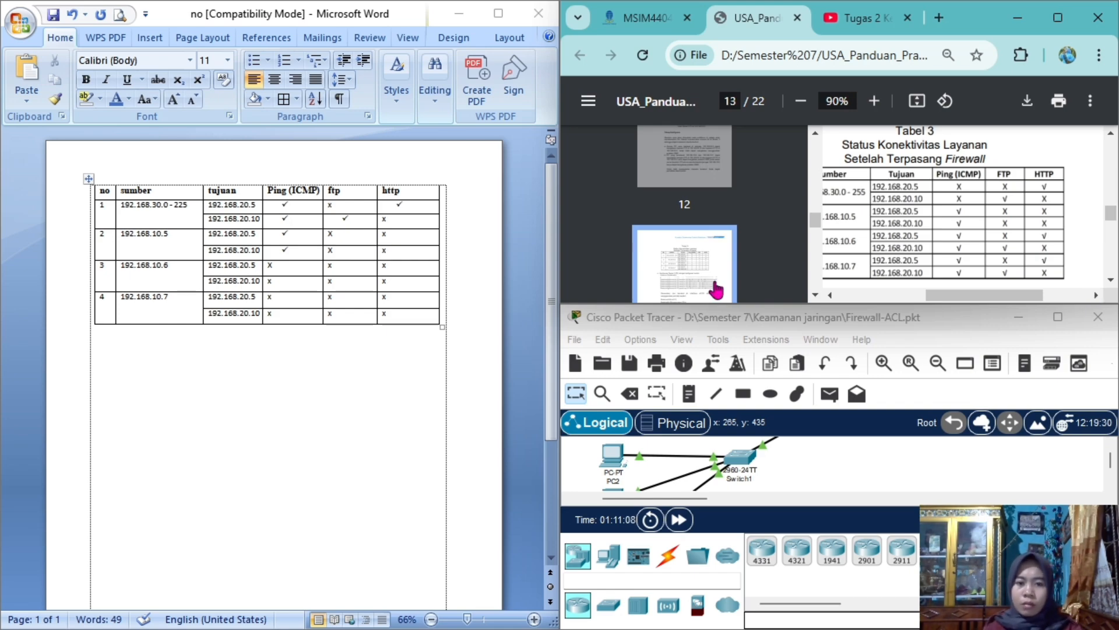
left_click_drag(555, 274, 273, 282)
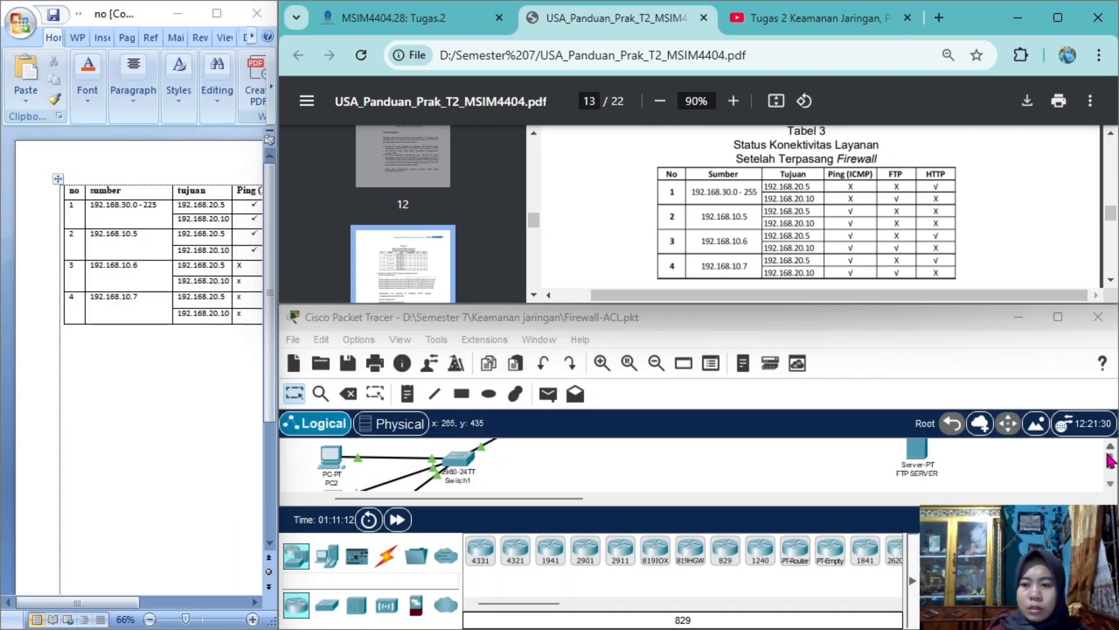
Step: Tile Packet Tracer beside the practicum guide and restart router R2 by switching its power off and on
mouse_move(1070, 324)
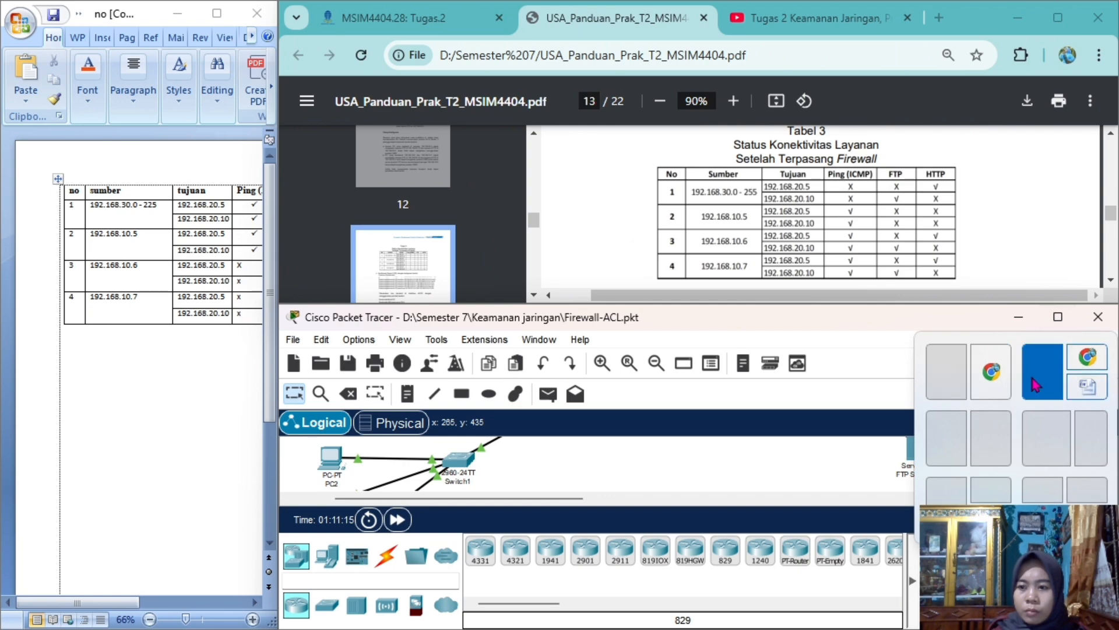
left_click(946, 373)
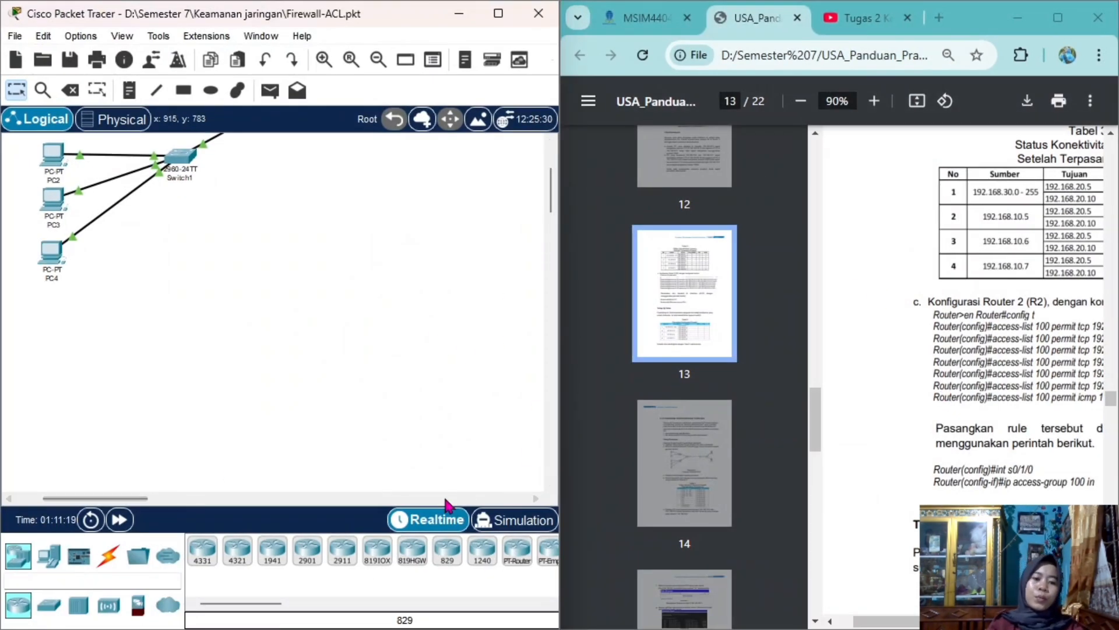
mouse_move(109, 498)
left_mouse_down()
mouse_move(83, 497)
mouse_move(268, 500)
mouse_move(103, 499)
left_mouse_up()
scroll(83, 493, "up", 3)
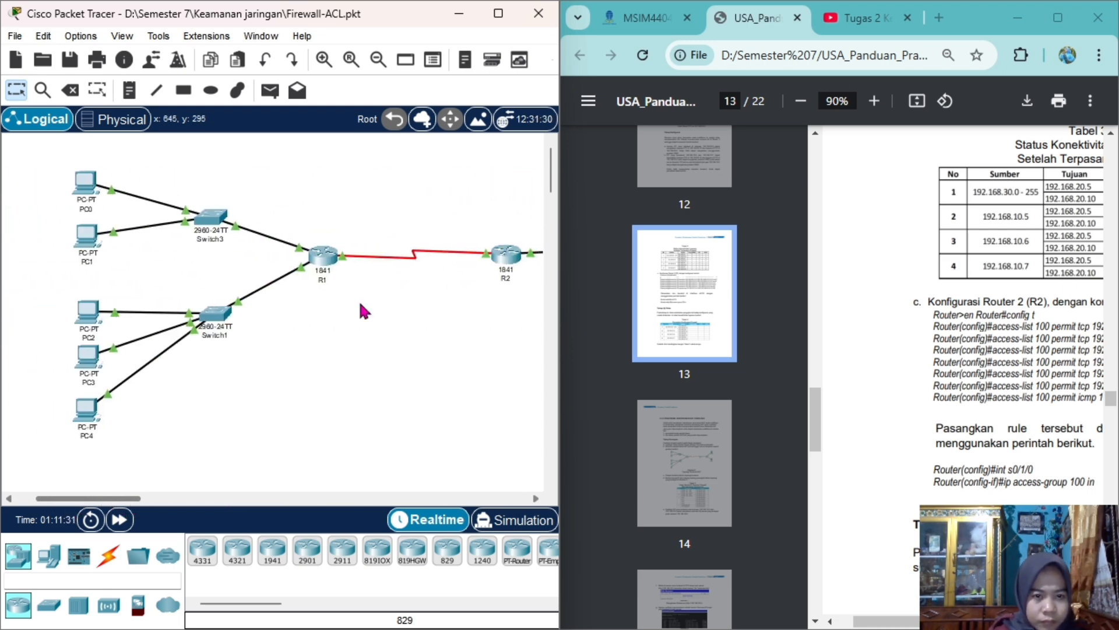
left_click(506, 257)
left_click(398, 54)
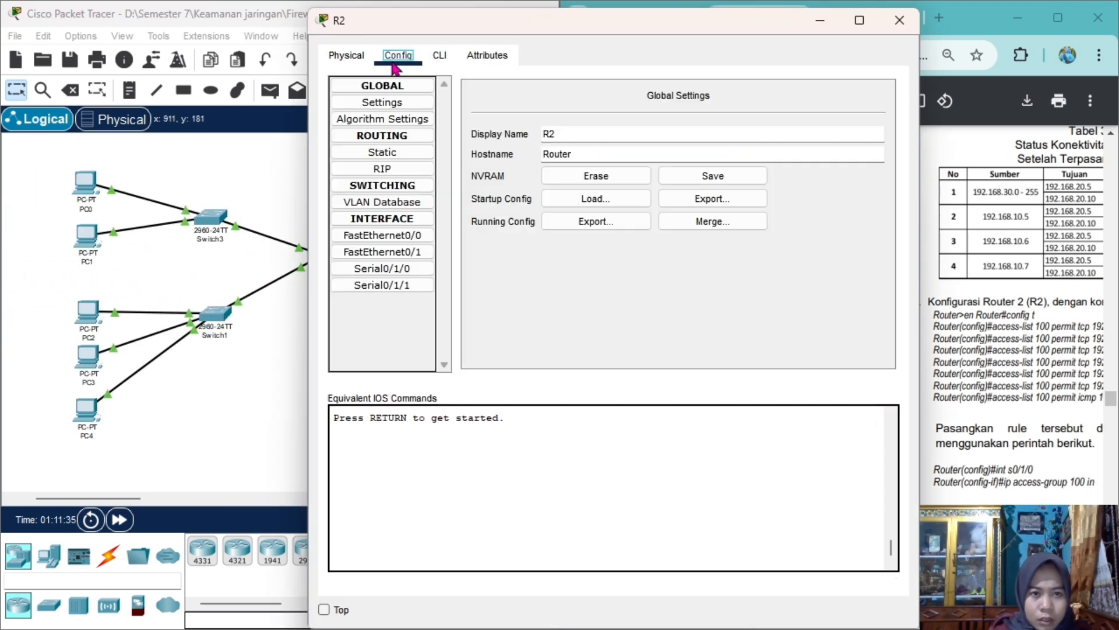
left_click(346, 55)
left_click(771, 151)
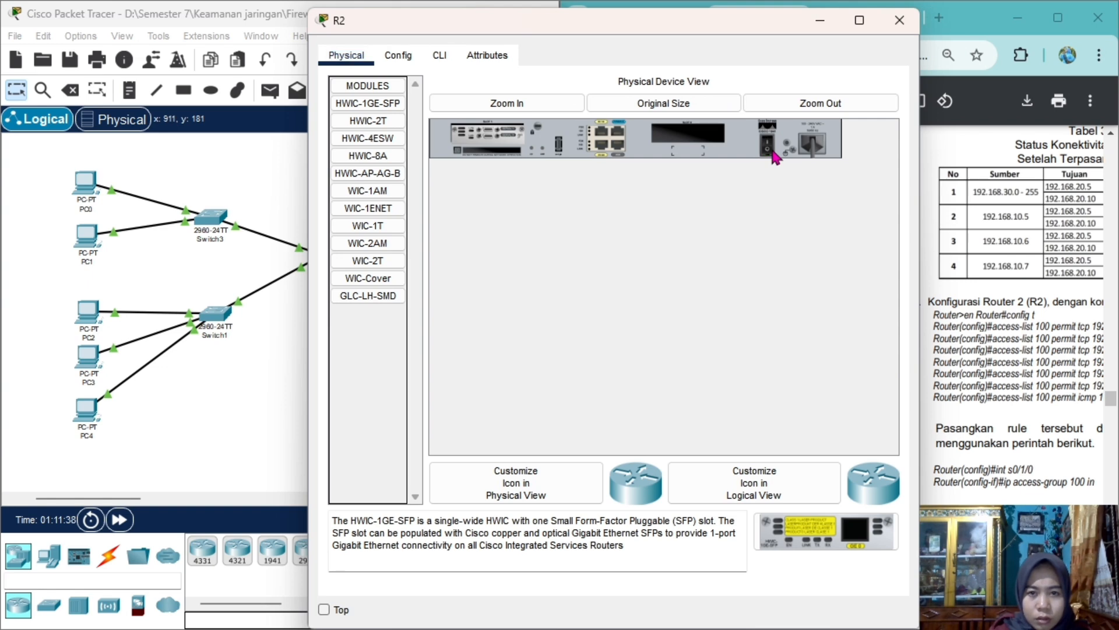
left_click(900, 20)
Step: Restart router R1 by switching its power off and on
left_click(322, 261)
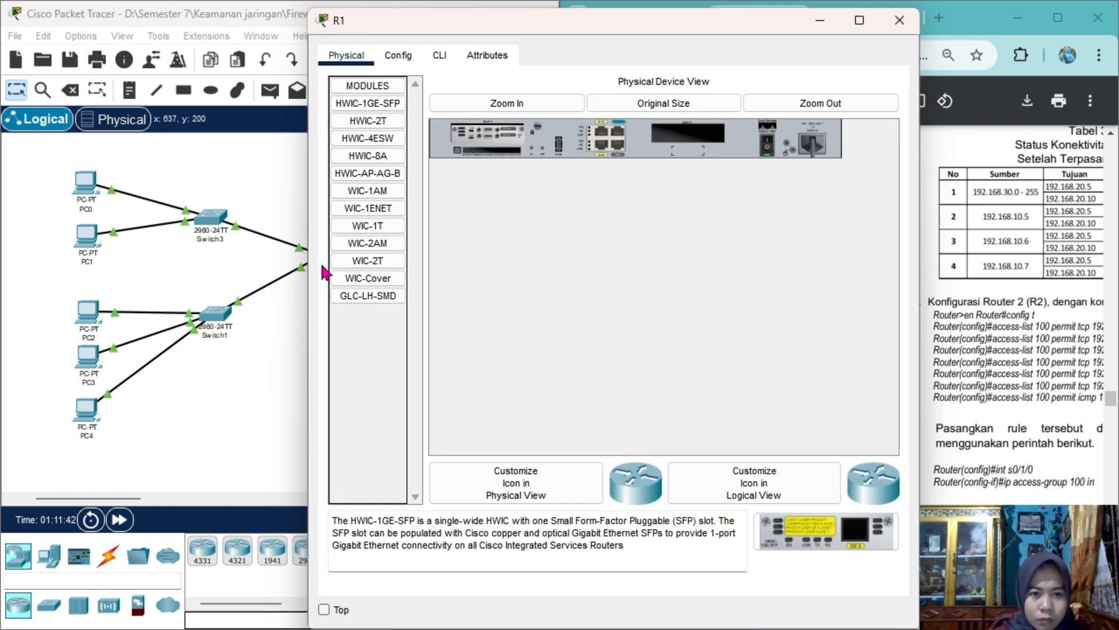
left_click(768, 147)
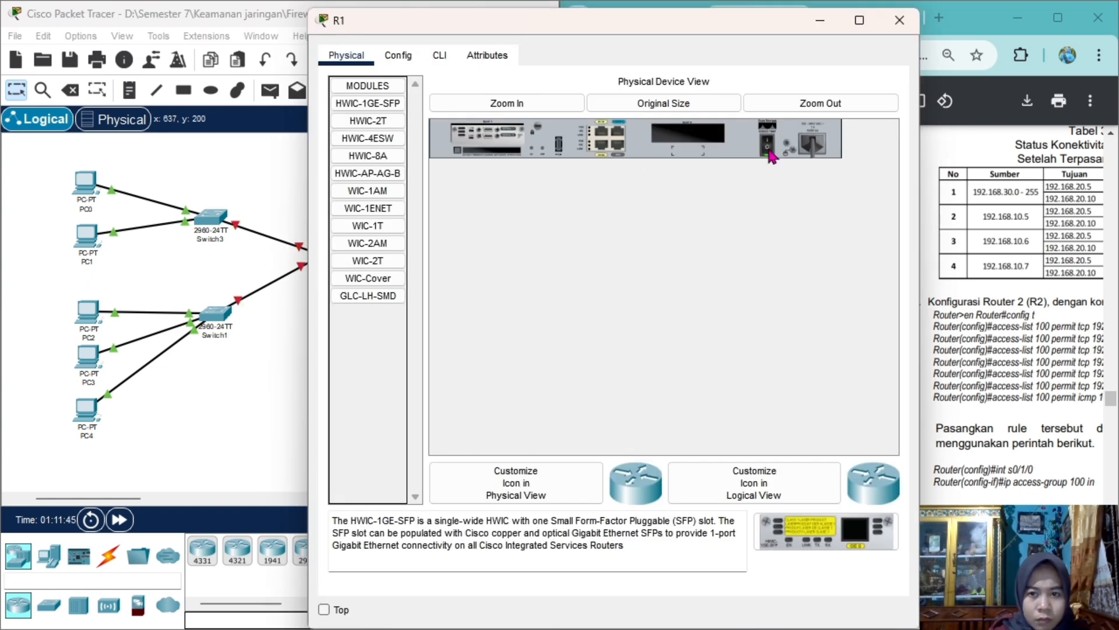
left_click(900, 20)
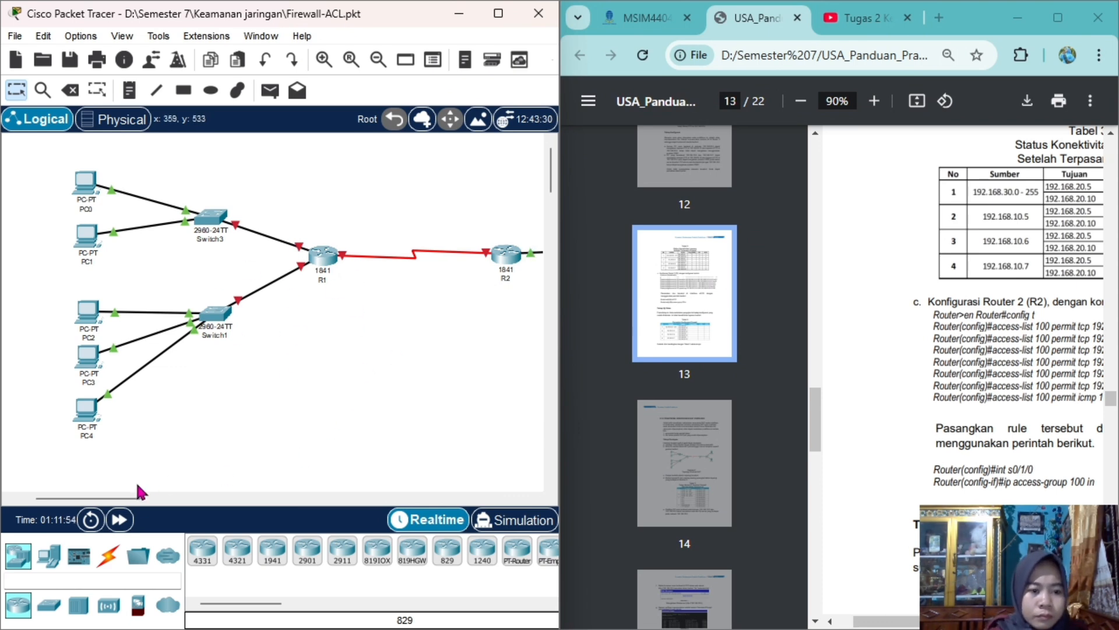
Step: Check the IP configuration of PC3
mouse_move(130, 499)
left_mouse_down()
mouse_move(180, 498)
mouse_move(102, 500)
mouse_move(119, 499)
left_mouse_up()
left_click(125, 373)
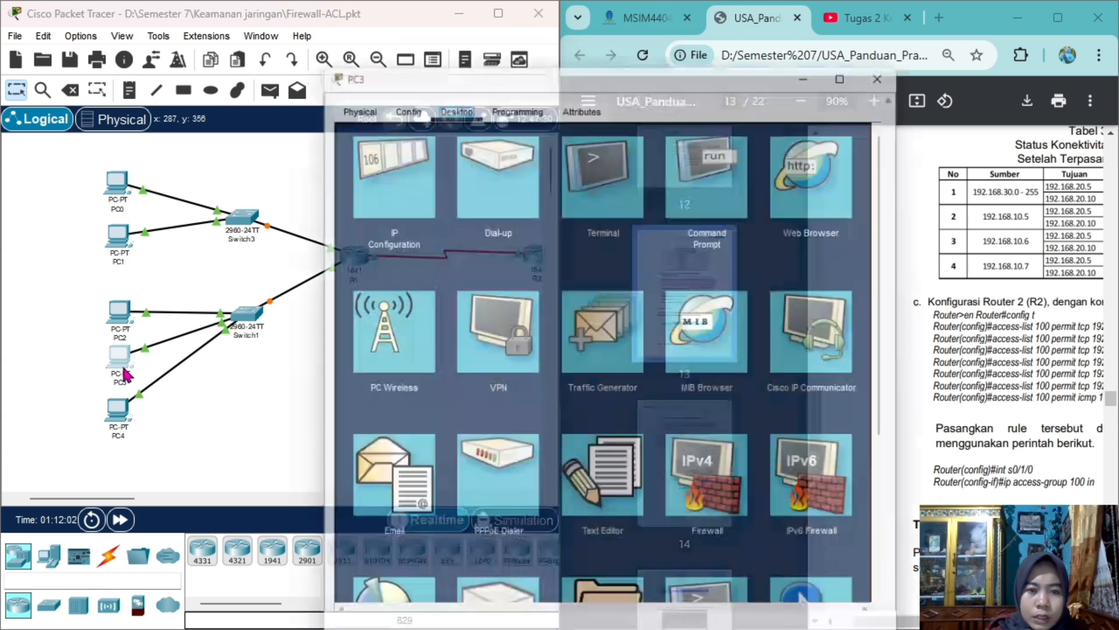
left_click(429, 150)
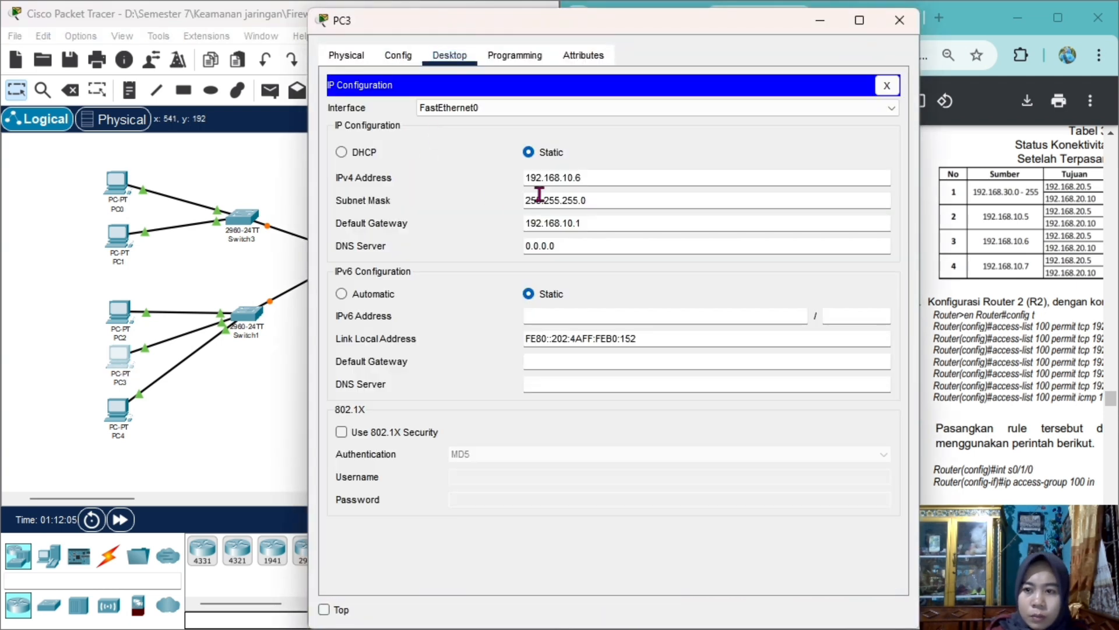
left_click(887, 85)
Step: Retest ICMP from PC3's Command Prompt by pinging 192.168.20.5 and 192.168.20.10
left_click(752, 125)
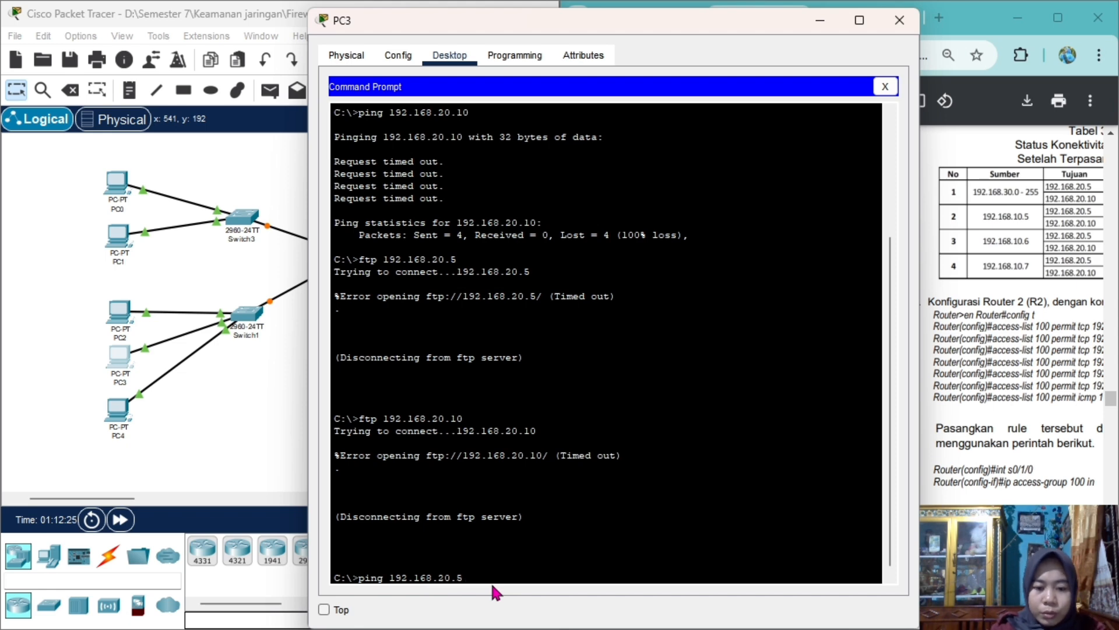
key("Return")
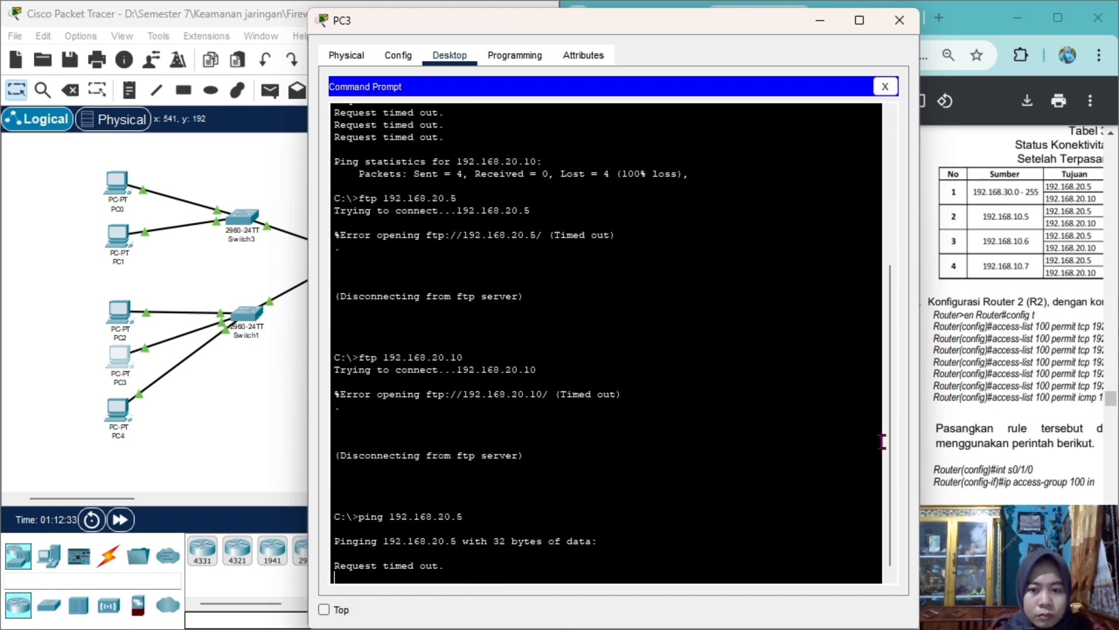
left_click_drag(889, 455, 890, 297)
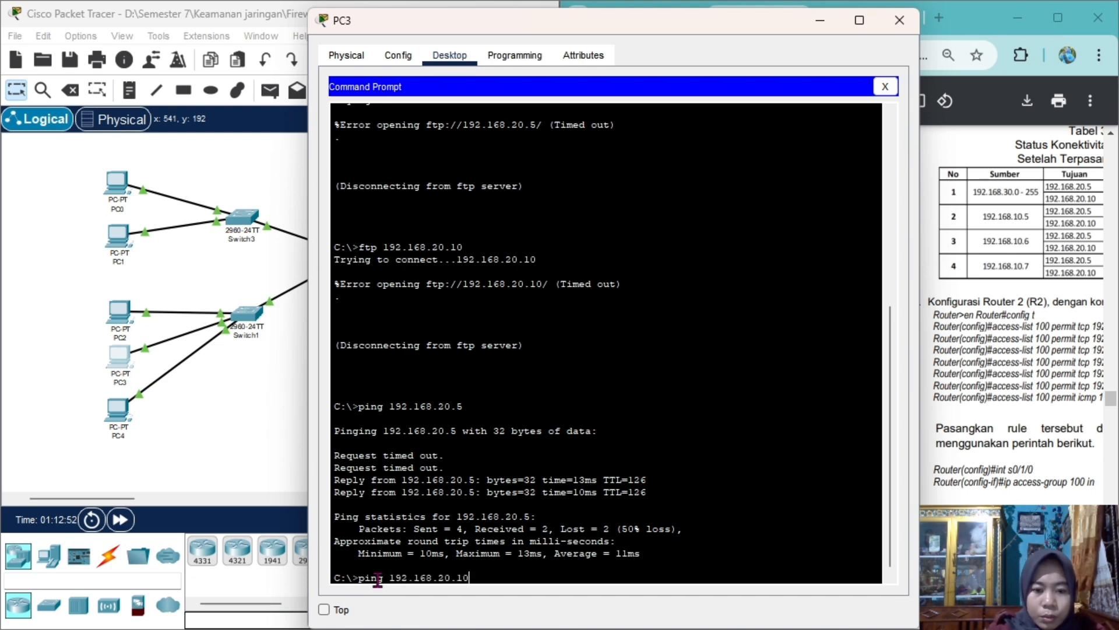
key("Return")
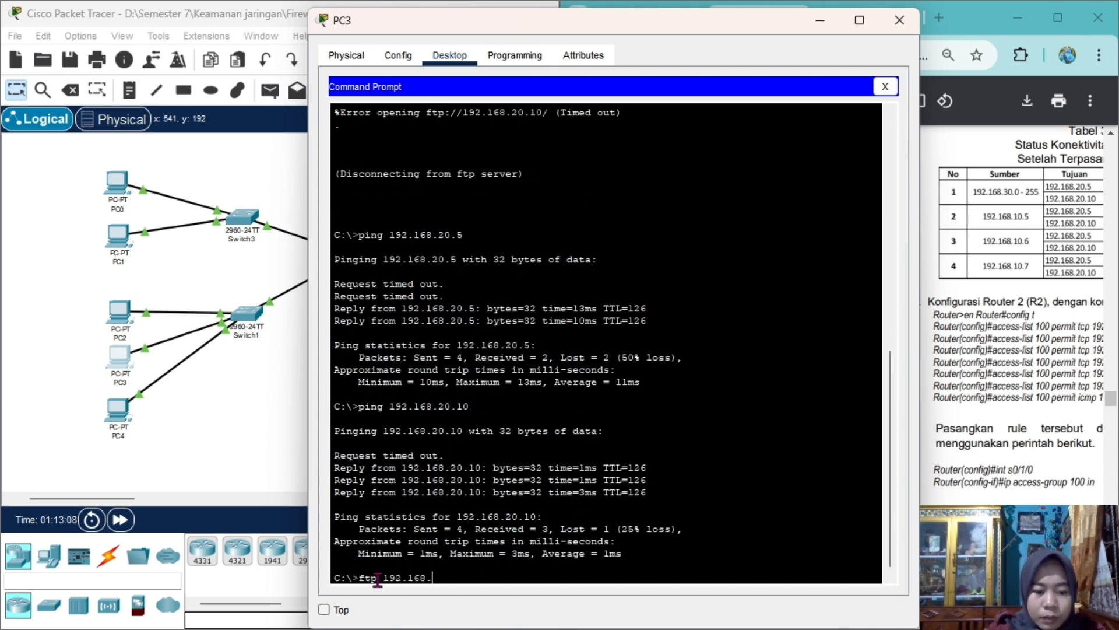
Step: Retest FTP from PC3 to 192.168.20.5 and 192.168.20.10, logging in to the latter with the FTP username and password
key("Return")
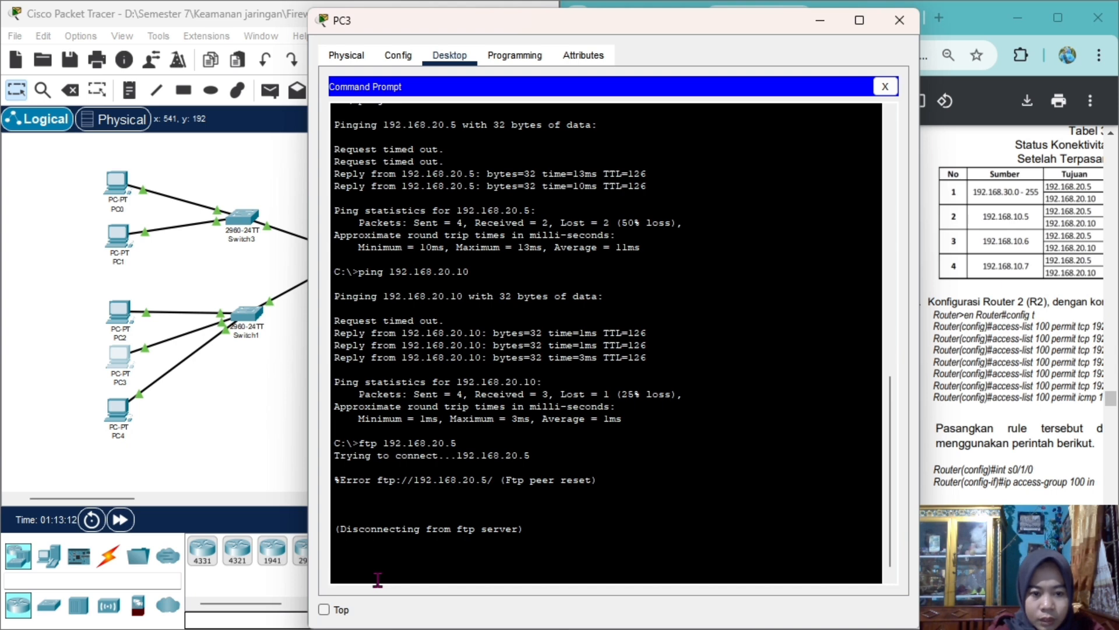
type("ftp 192.168.20.10")
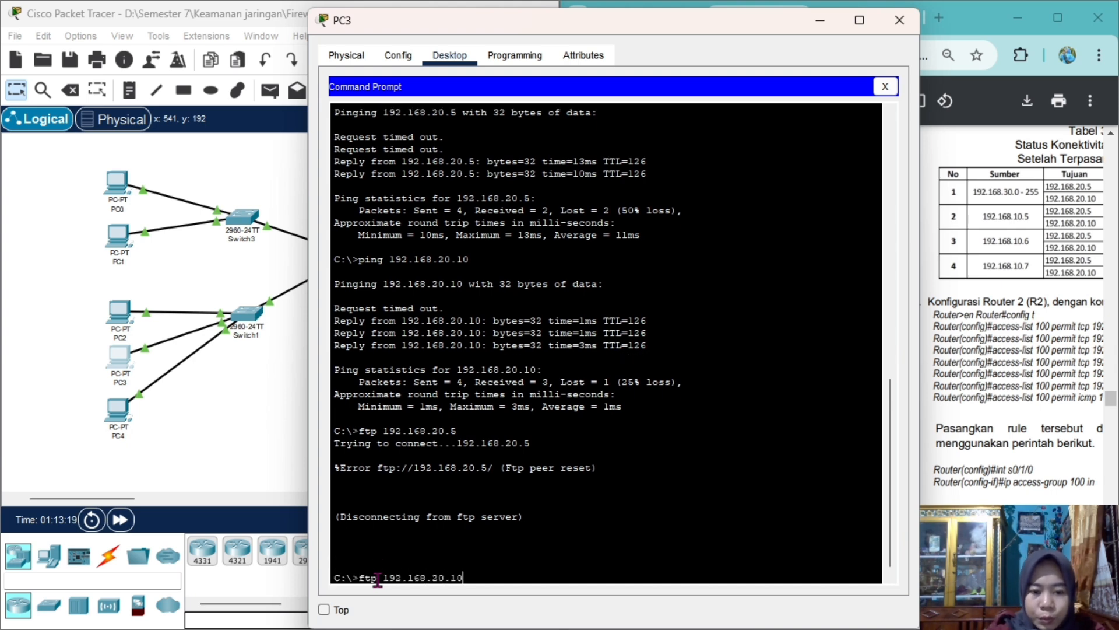
key("Return")
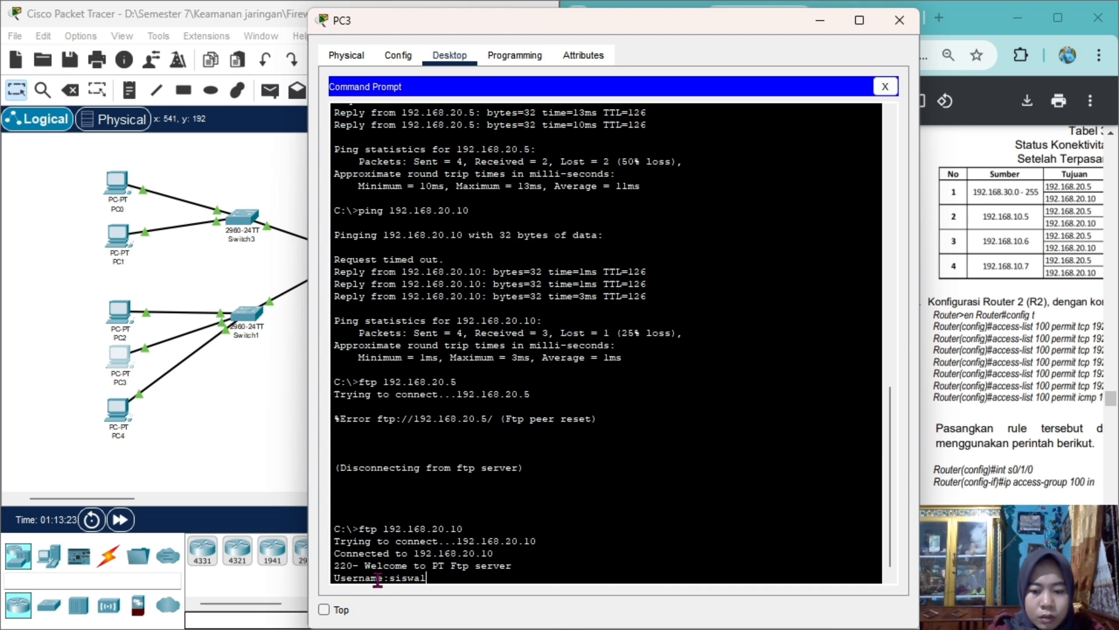
key("Return")
key("Return")
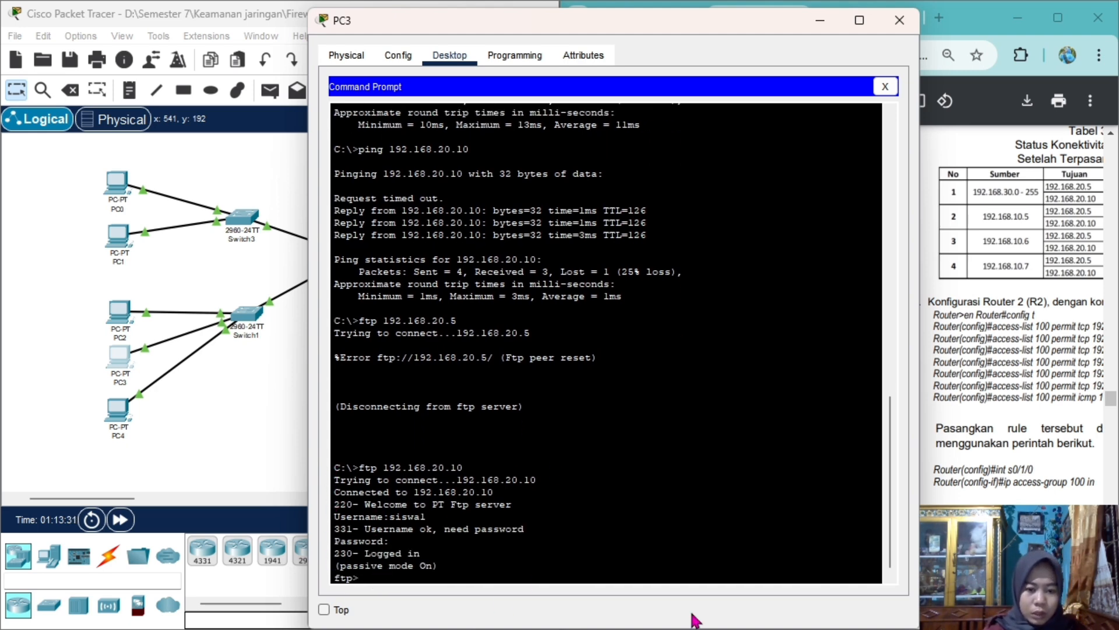
Step: Show the Word table beside the PC3 window and replace the x with a check mark in source row 3's ftp cell for 192.168.20.10
mouse_move(606, 617)
left_click(608, 548)
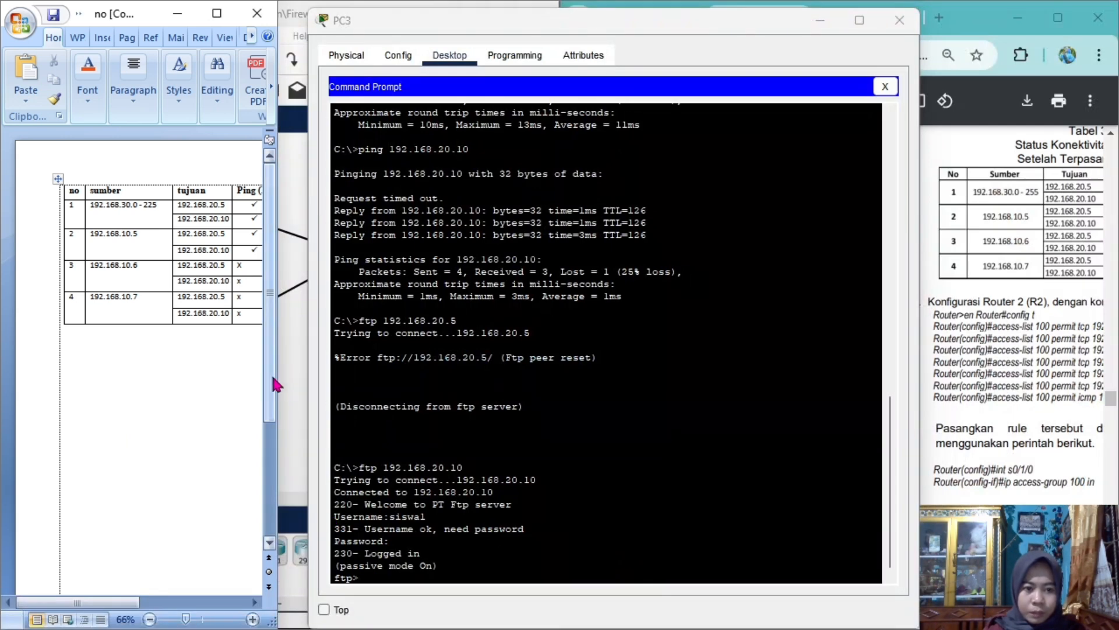
left_click_drag(279, 382, 387, 390)
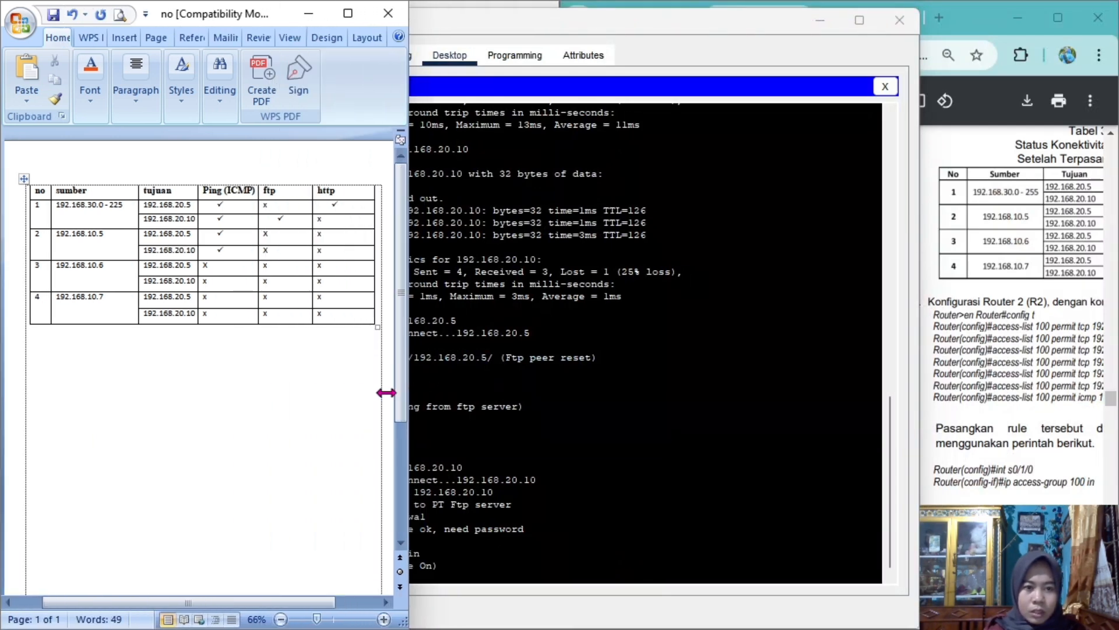
left_click_drag(631, 16, 747, 20)
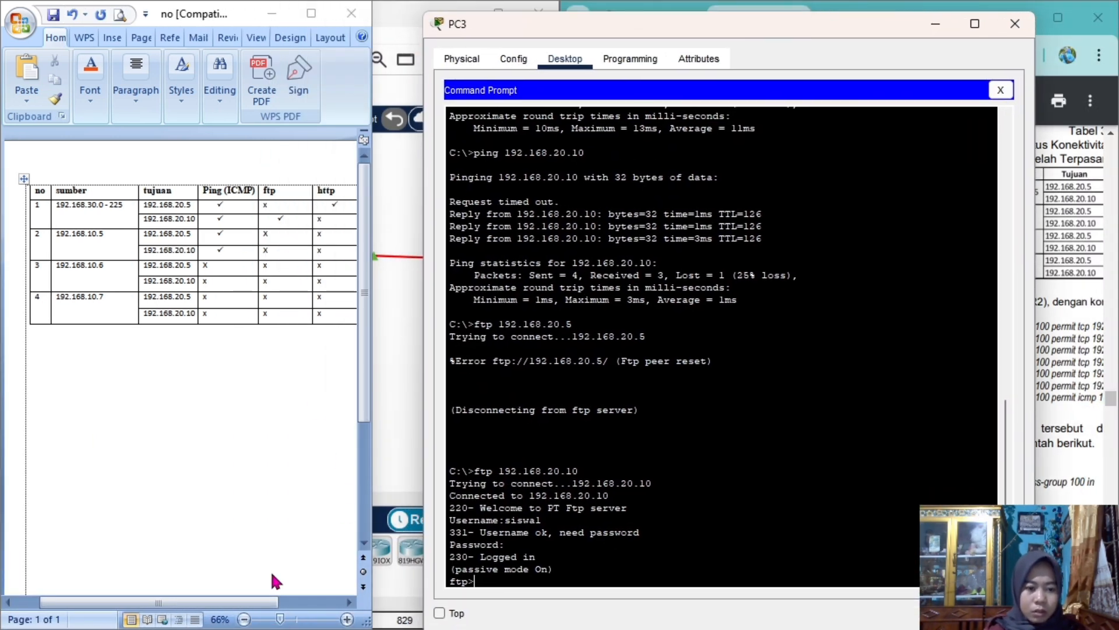
left_click_drag(185, 603, 202, 602)
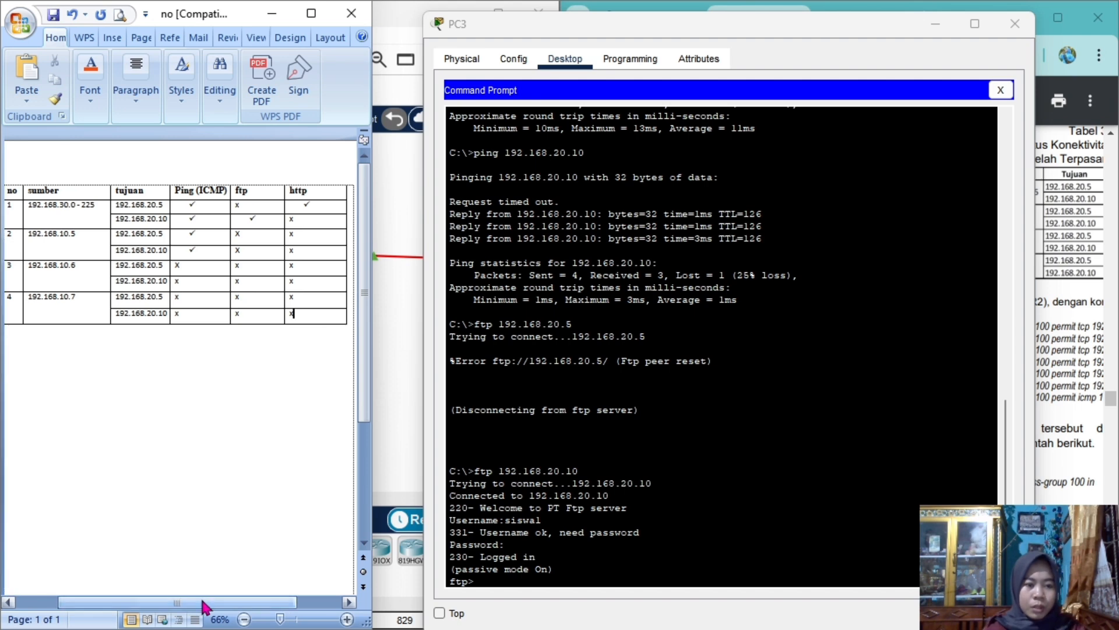
left_click(244, 281)
key("BackSpace")
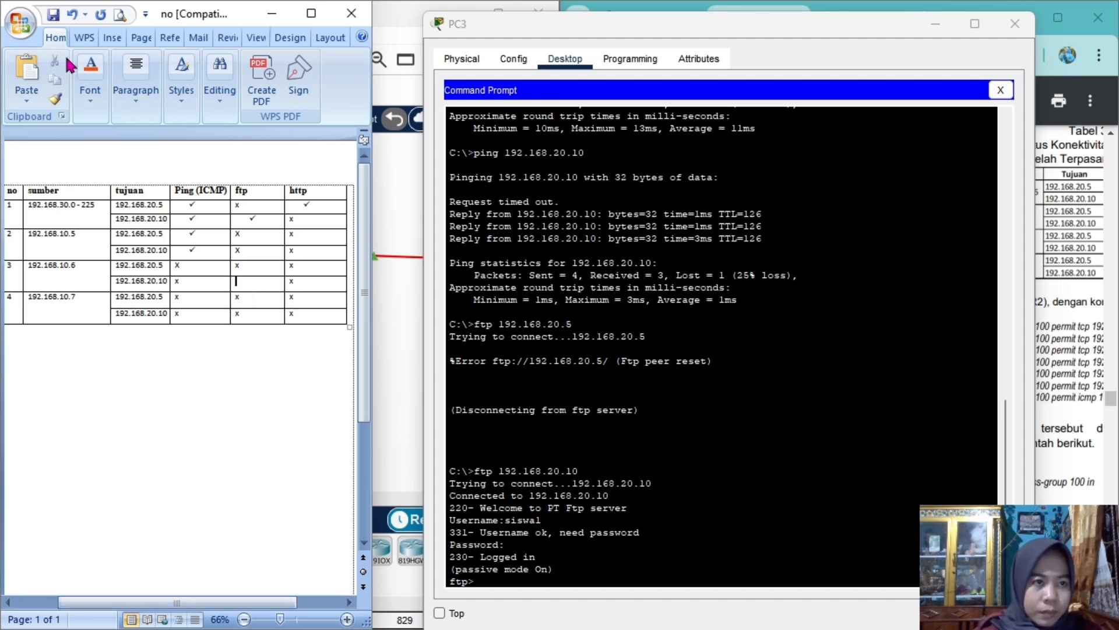
left_click(136, 99)
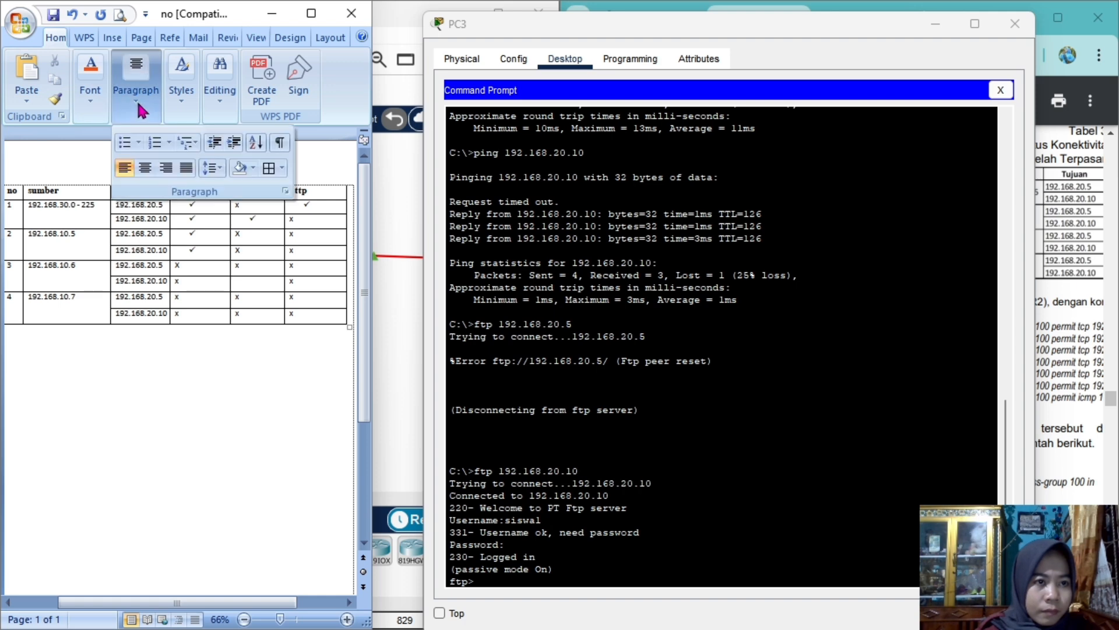
left_click(127, 143)
left_click(267, 371)
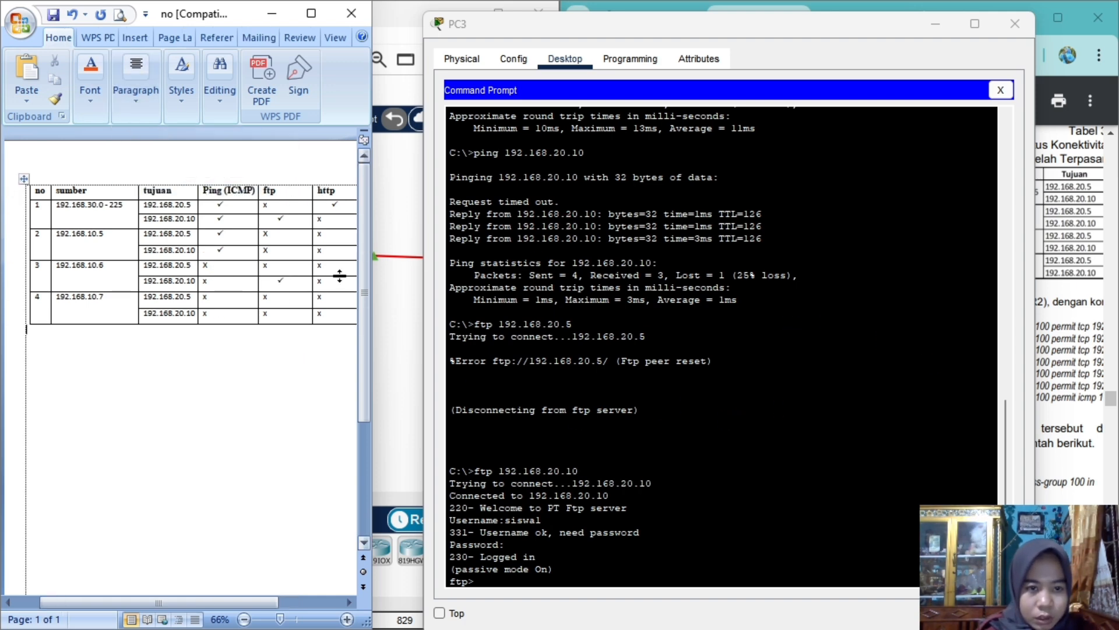
Step: Replace the x with a check mark in source row 3's Ping (ICMP) cells for 192.168.20.5 and 192.168.20.10
left_click(215, 266)
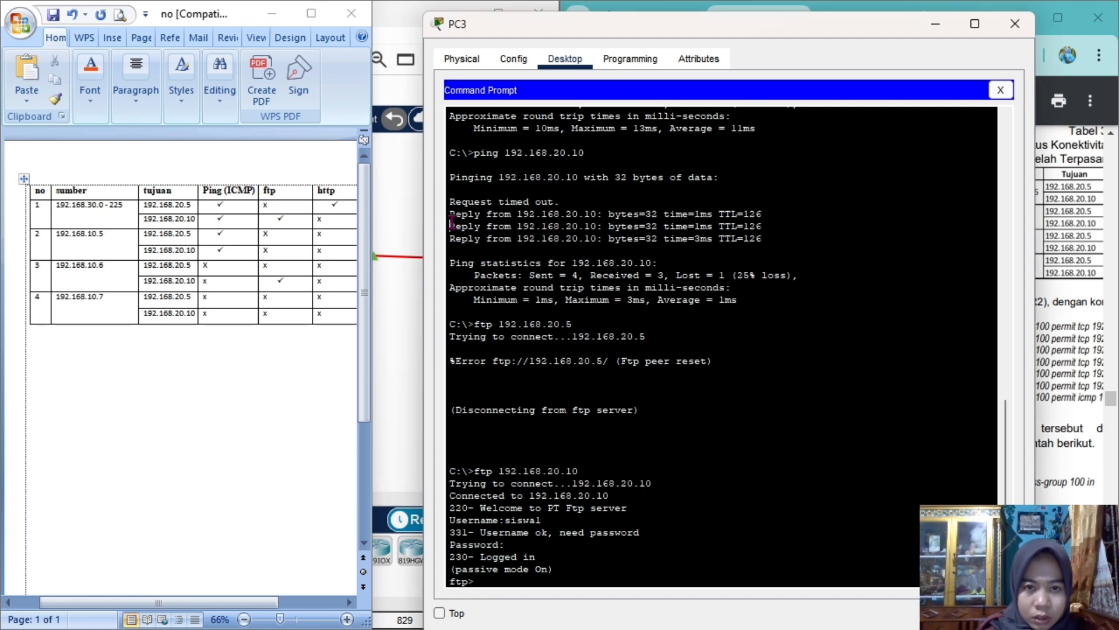
left_click_drag(451, 226, 763, 240)
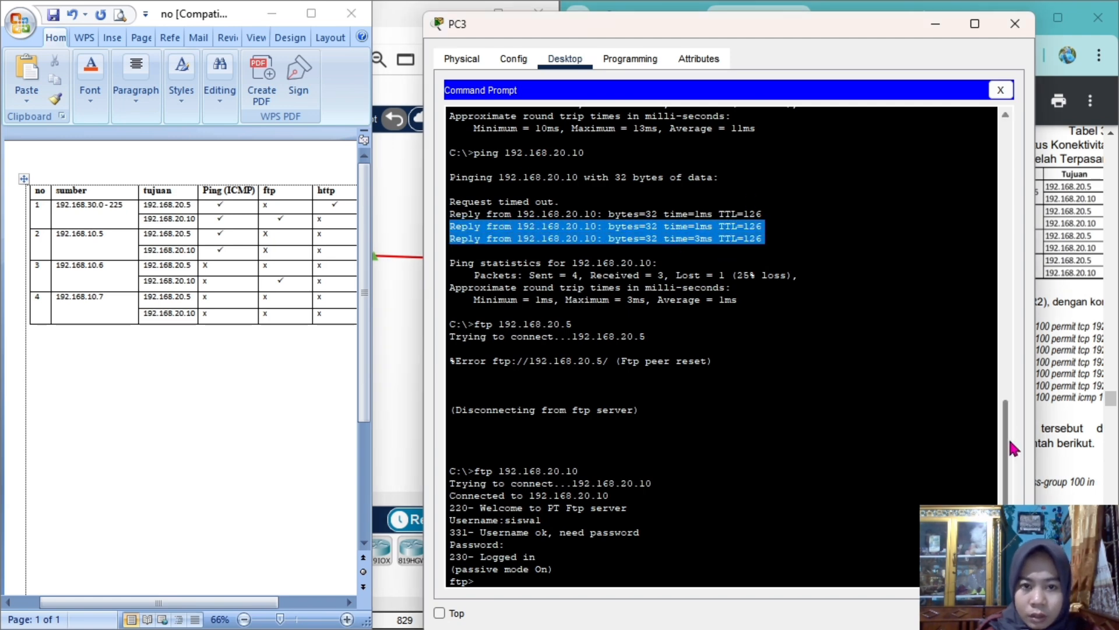
left_click_drag(1008, 444, 1018, 383)
left_click(207, 274)
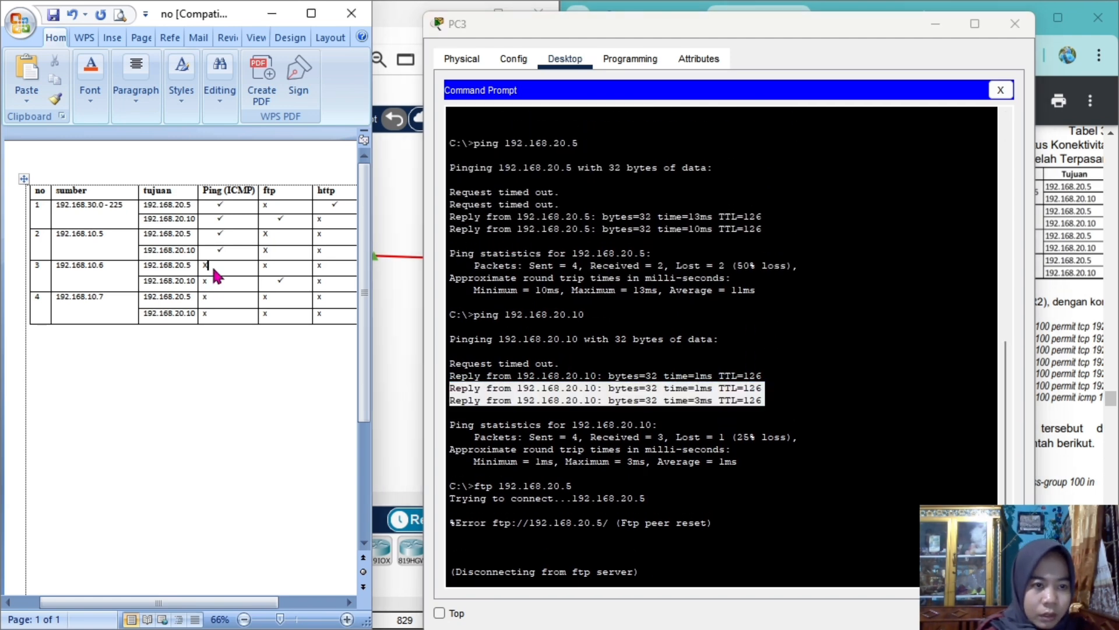
key("BackSpace")
left_click(143, 100)
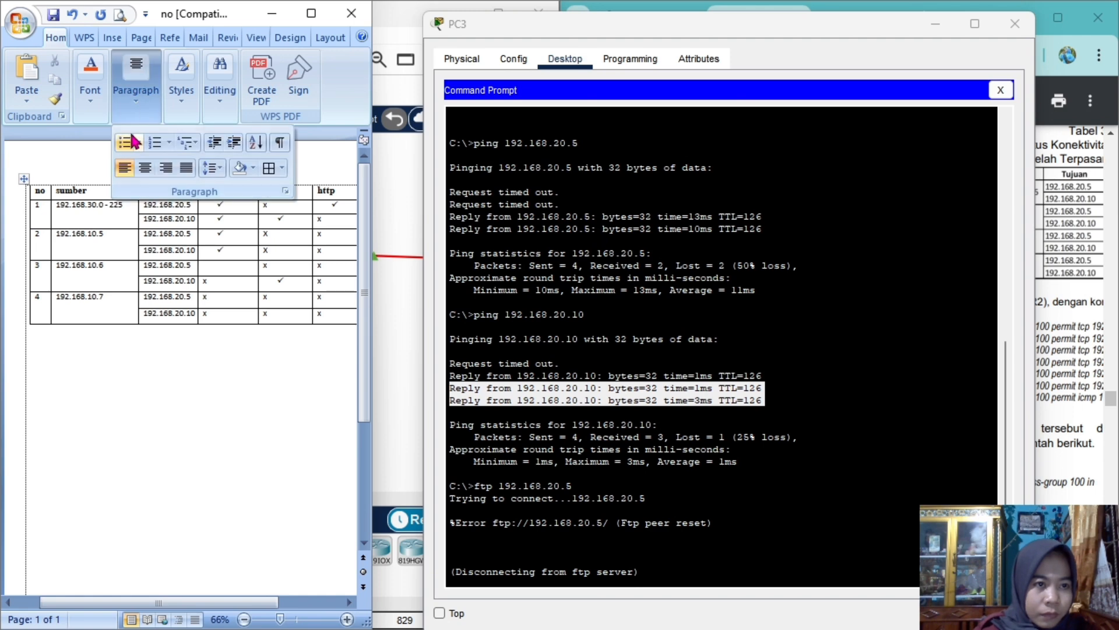
left_click(129, 141)
left_click(210, 284)
key("BackSpace")
left_click(142, 96)
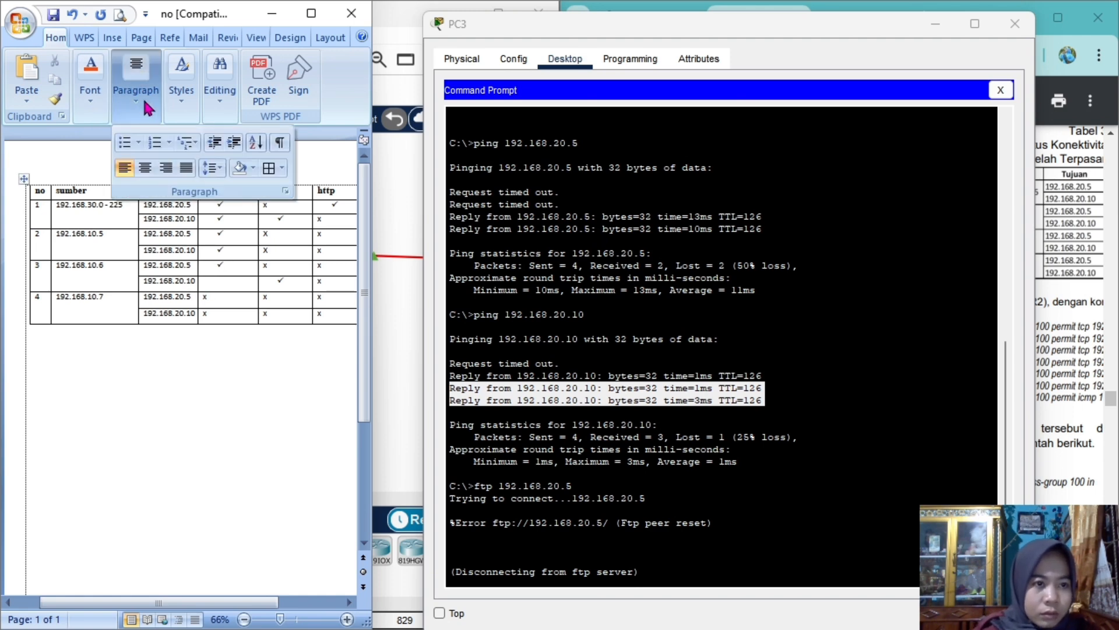
left_click(129, 141)
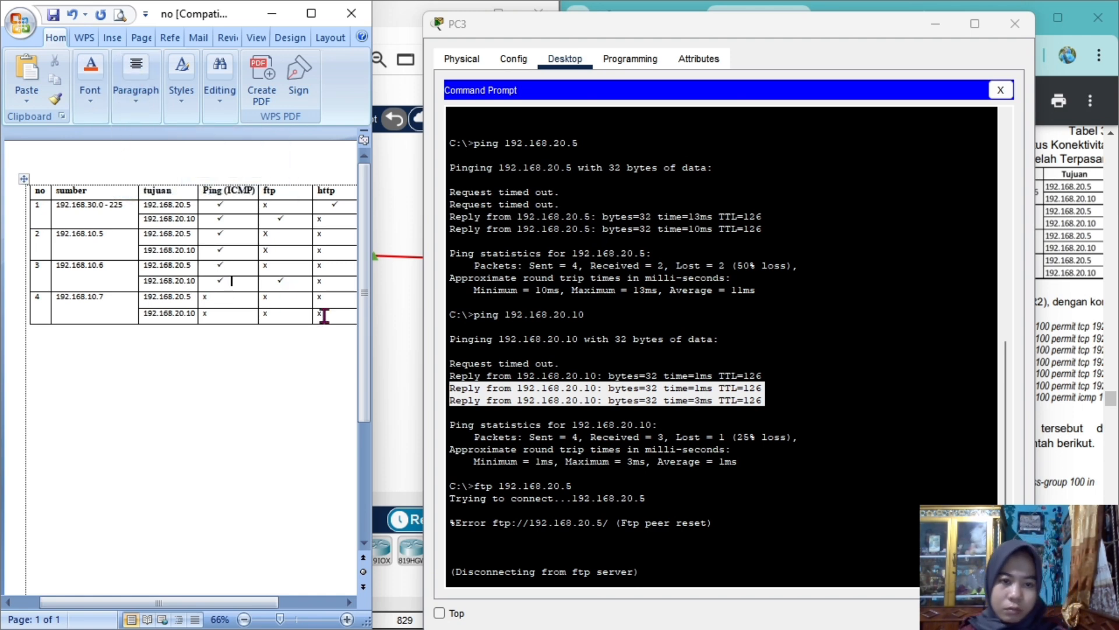
Step: Retest HTTP from PC3 by loading 192.168.20.5 in its Web Browser
left_click(1001, 90)
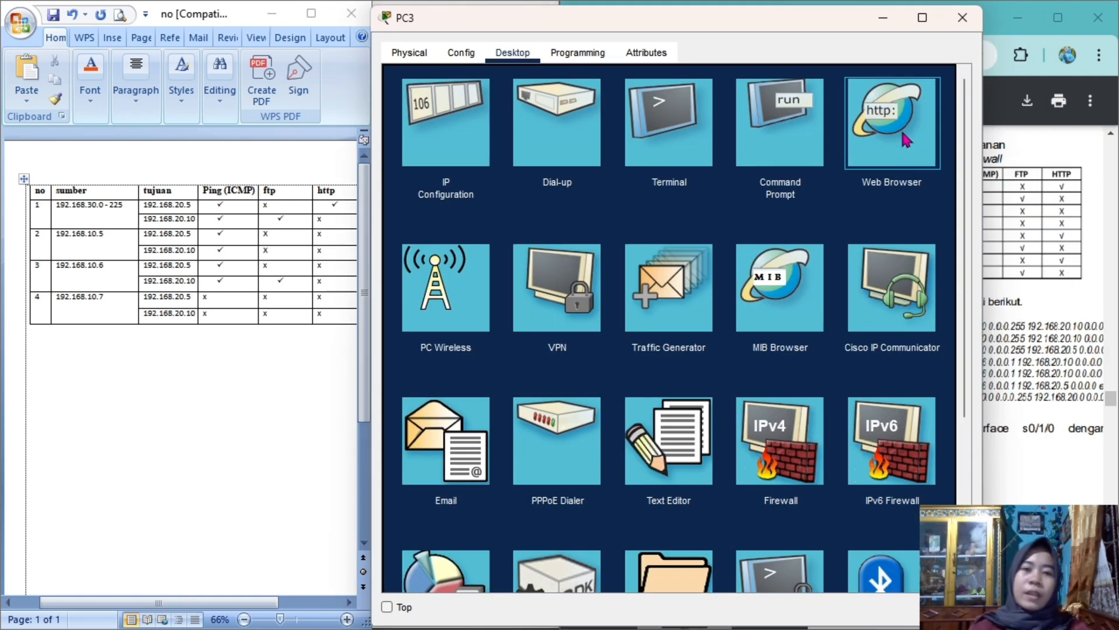
left_click(906, 140)
left_click(542, 102)
type("192")
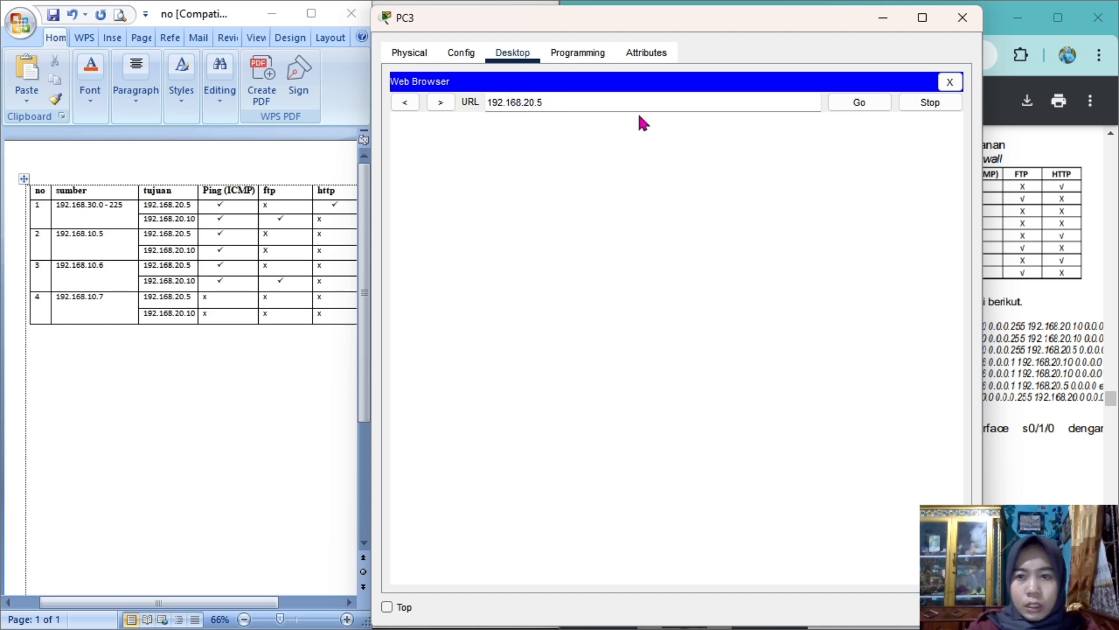
type(".168.20.5")
left_click(855, 105)
left_click_drag(555, 118, 613, 192)
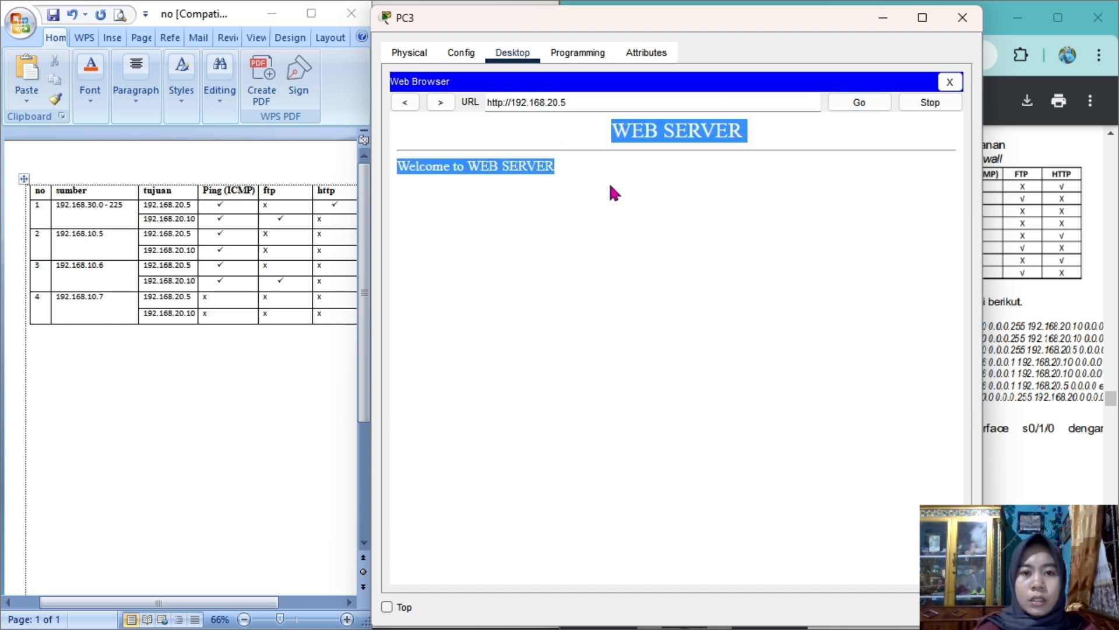
left_click(610, 187)
Step: Replace the x with a check mark in source row 3's http cell for 192.168.20.5
left_click(232, 281)
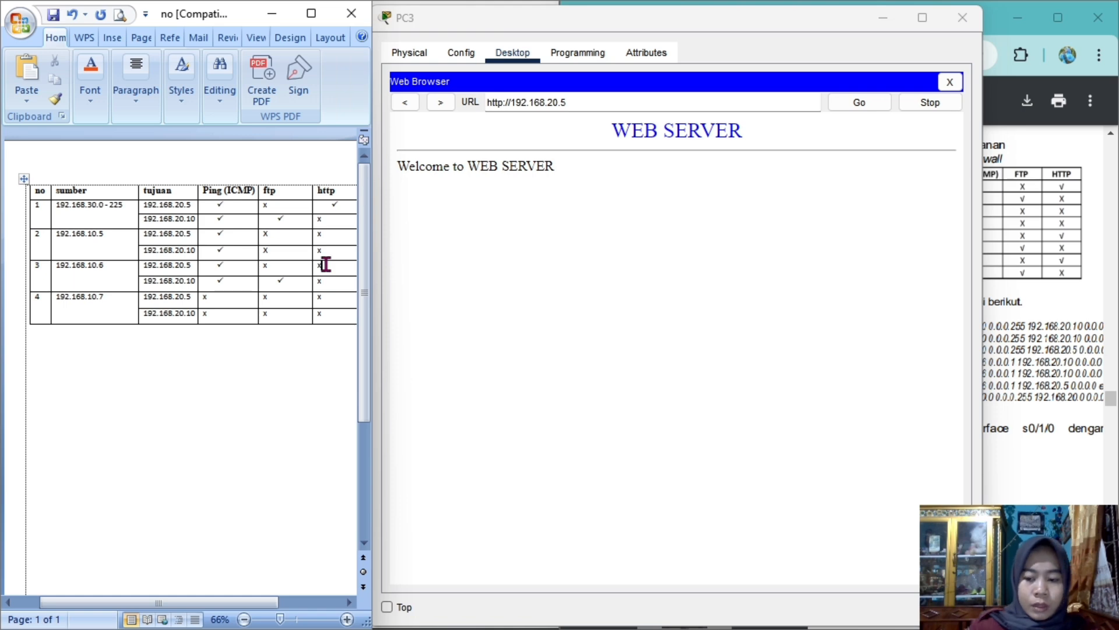
key("BackSpace")
left_click(129, 96)
left_click(124, 145)
Step: Load 192.168.20.10 in PC3's Web Browser to retest HTTP, and close the PC3 window
left_click(566, 110)
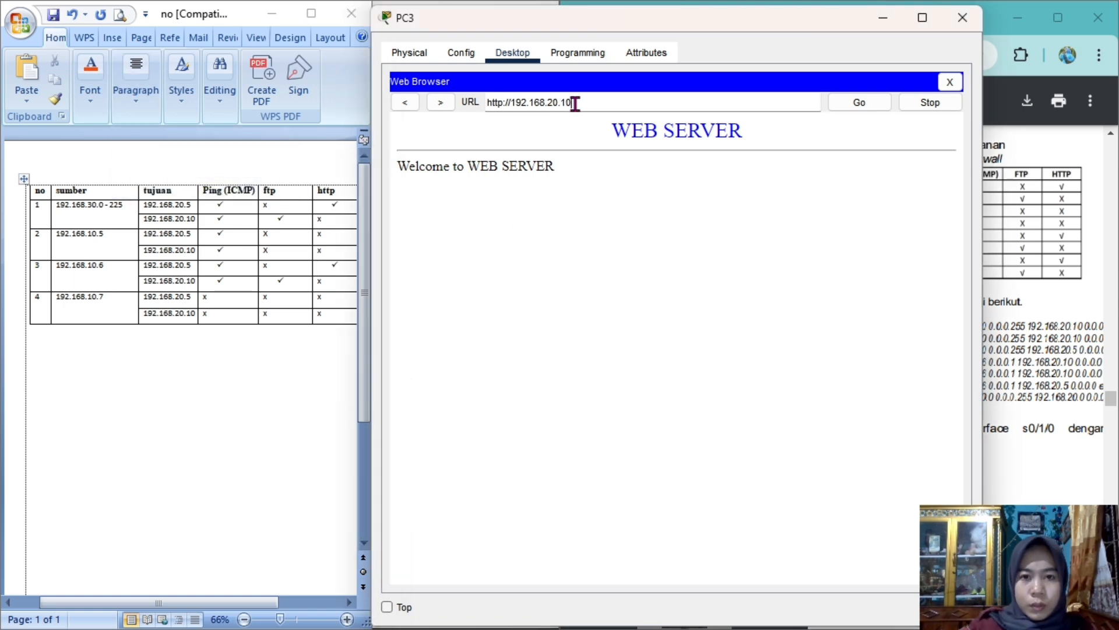
left_click(859, 104)
left_click_drag(397, 127, 555, 129)
left_click(557, 128)
left_click(333, 280)
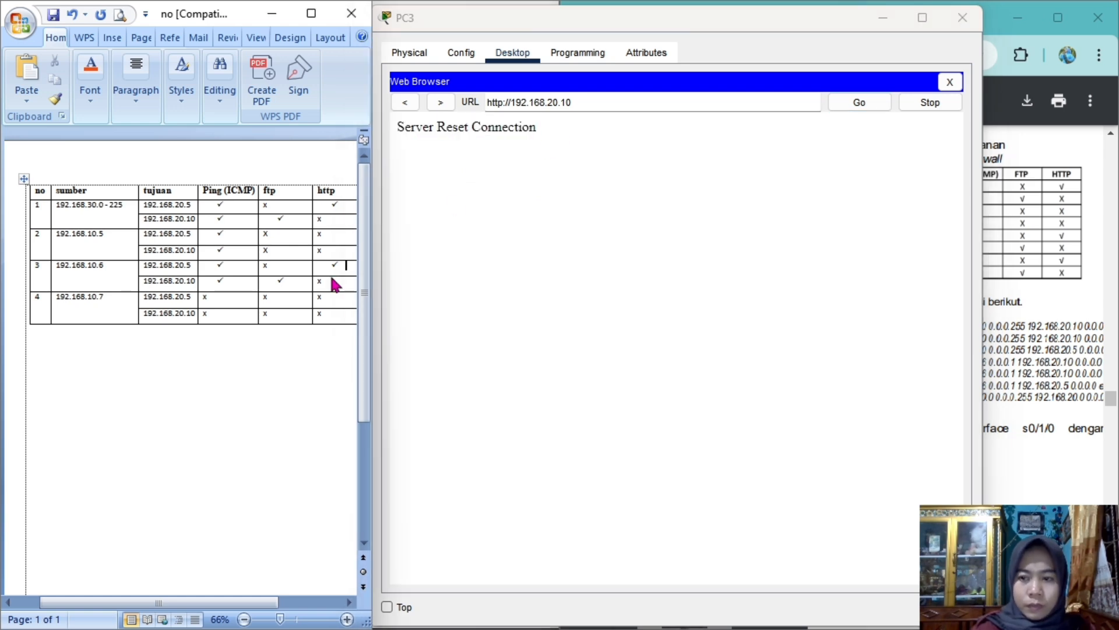
left_click(962, 18)
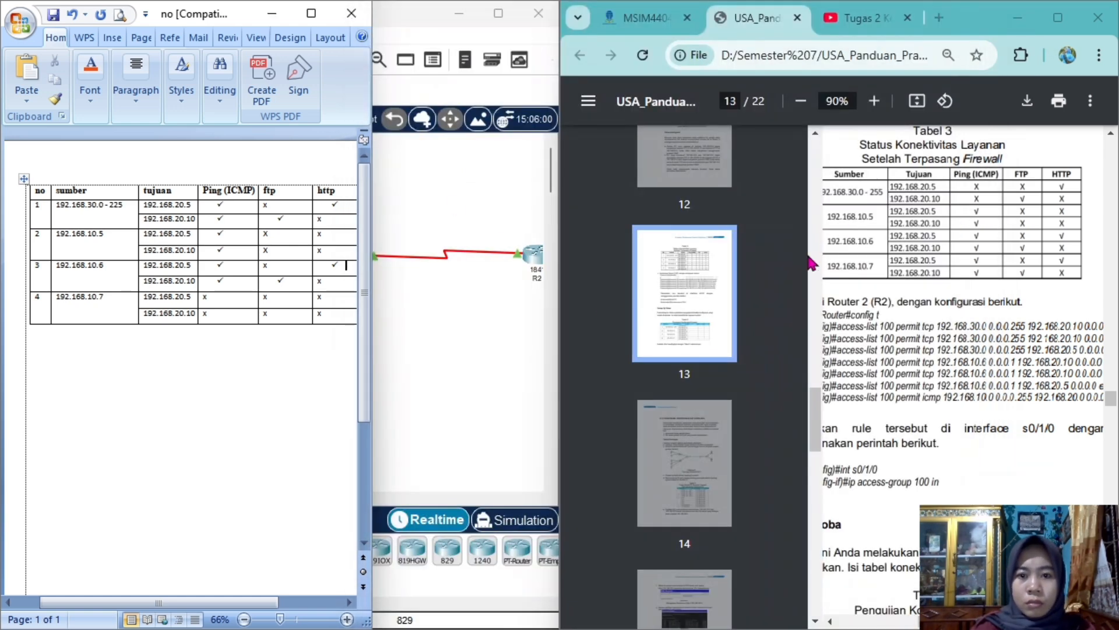
Step: Check the IP configuration of PC4
left_click(495, 389)
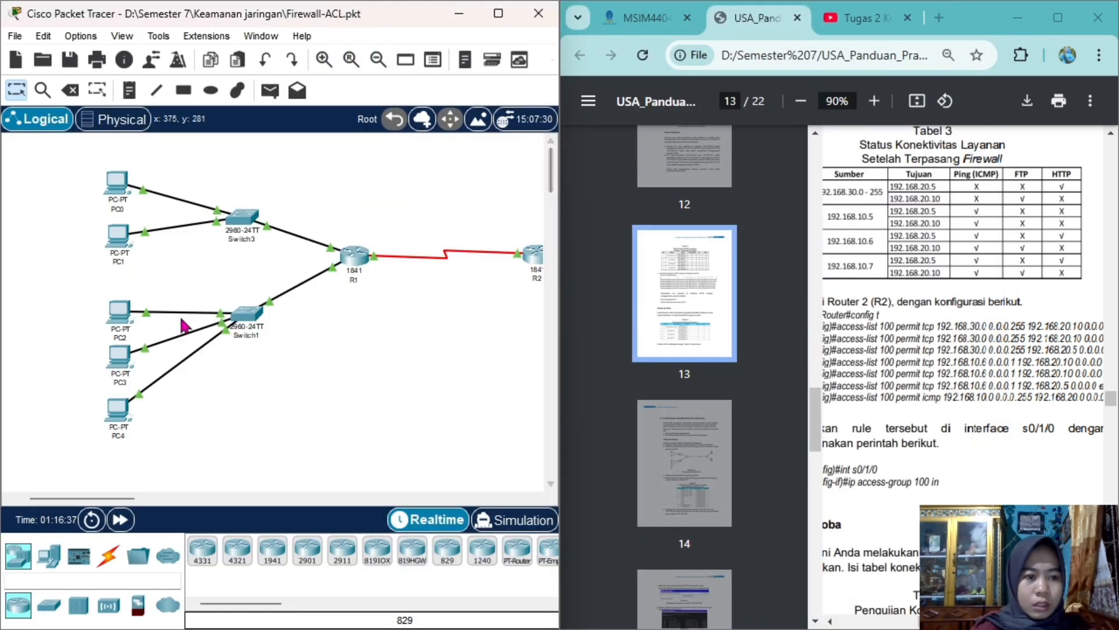
left_click(117, 429)
left_click(399, 111)
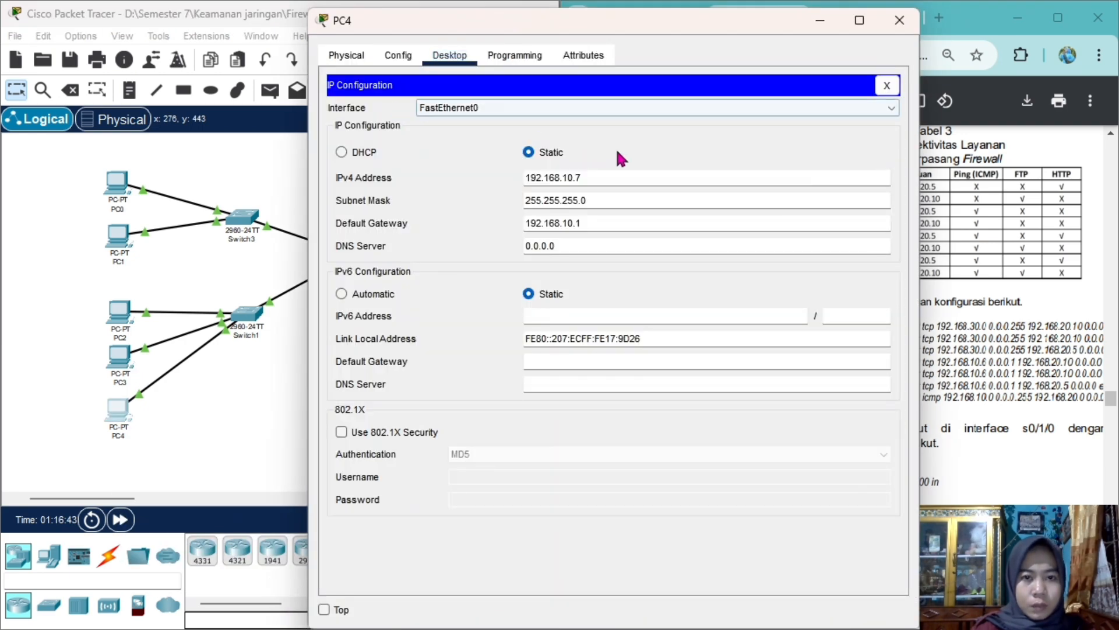
left_click(887, 85)
Step: Show the Word table beside the PC4 window and ping 192.168.20.5 from PC4's Command Prompt
left_click(712, 149)
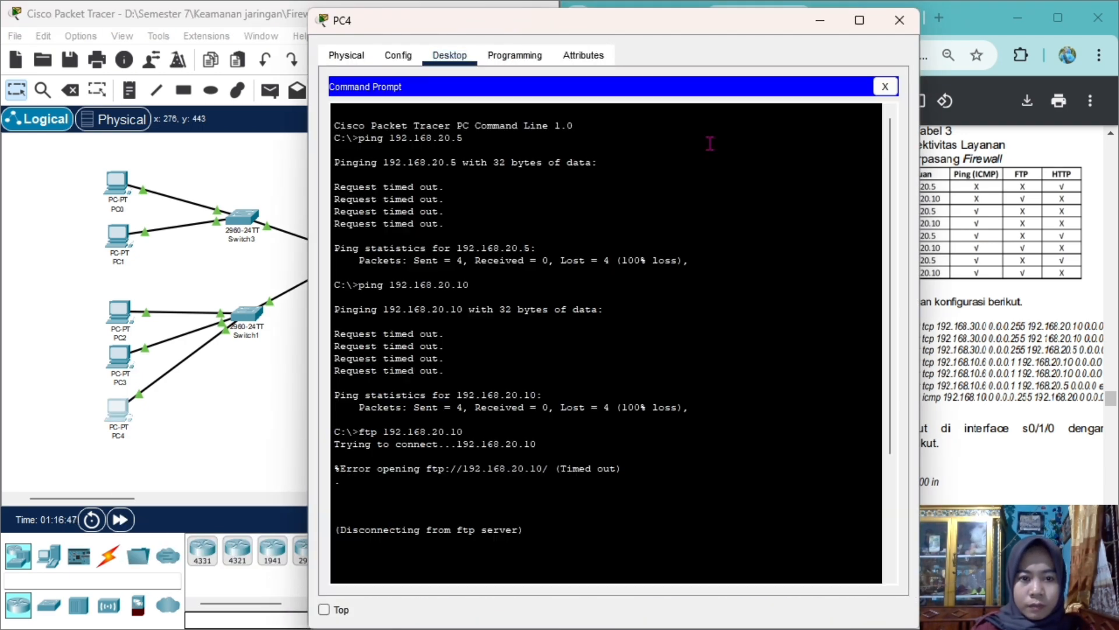
left_click(608, 616)
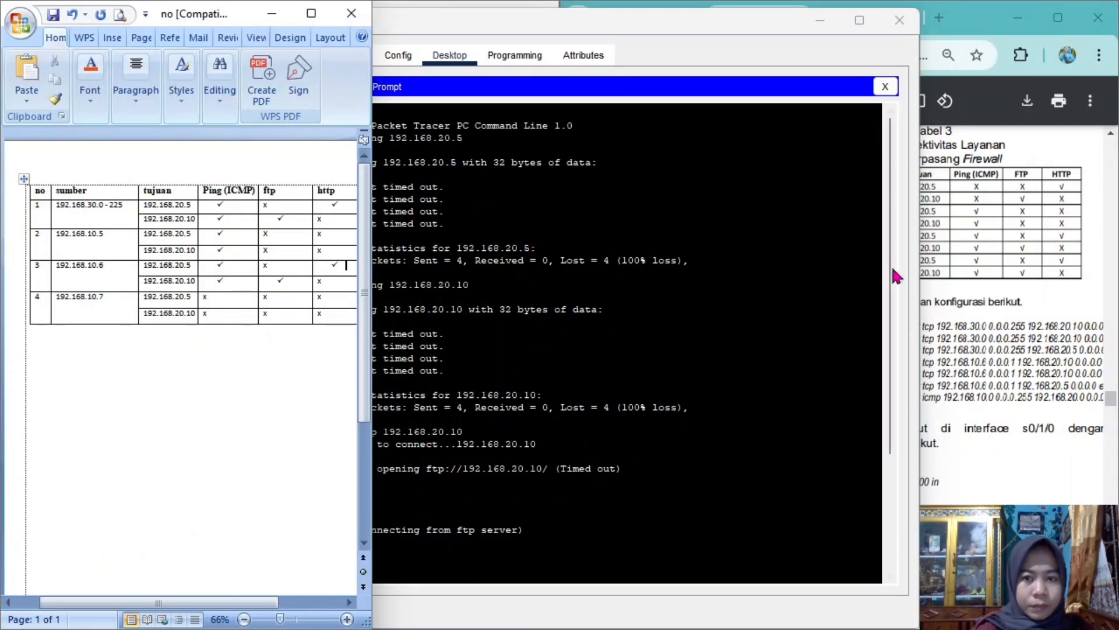
left_click_drag(726, 28, 824, 41)
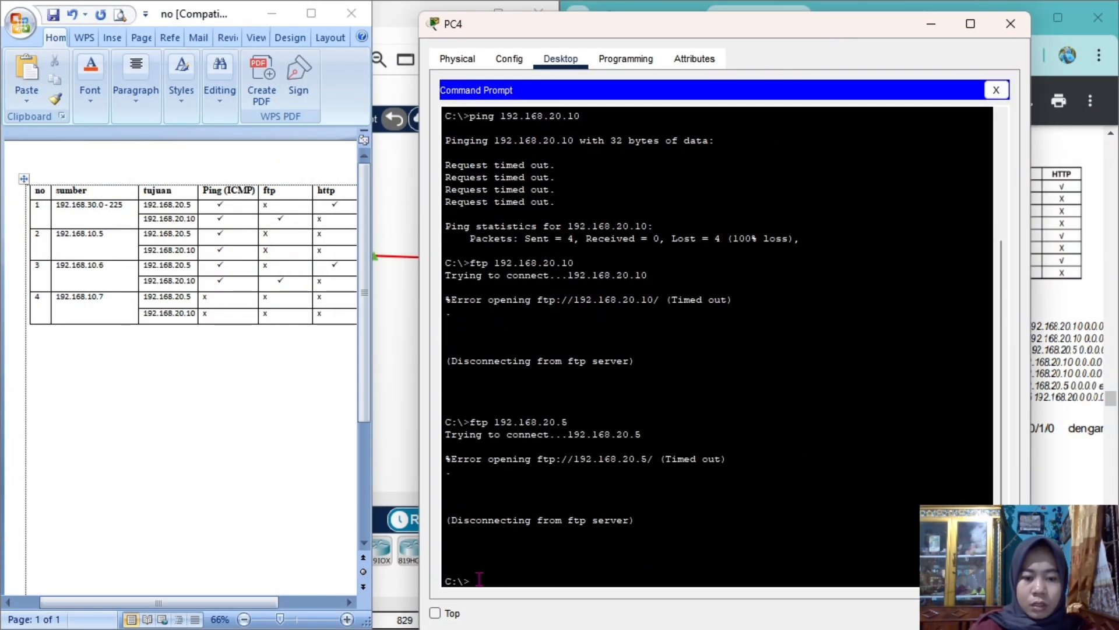
type("192.168.20.5")
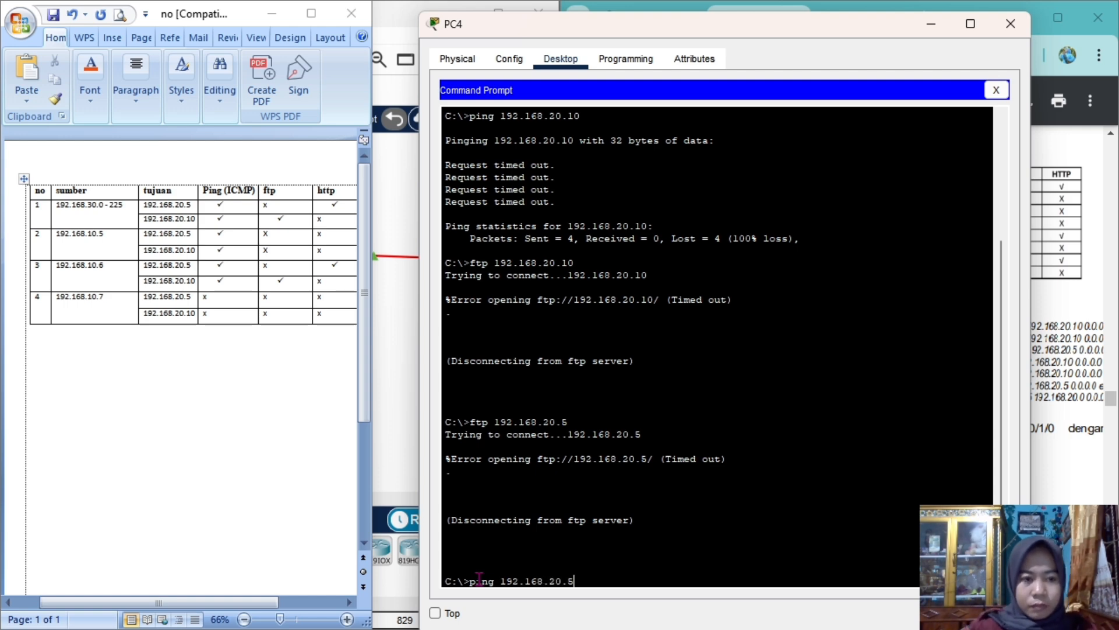
key("Return")
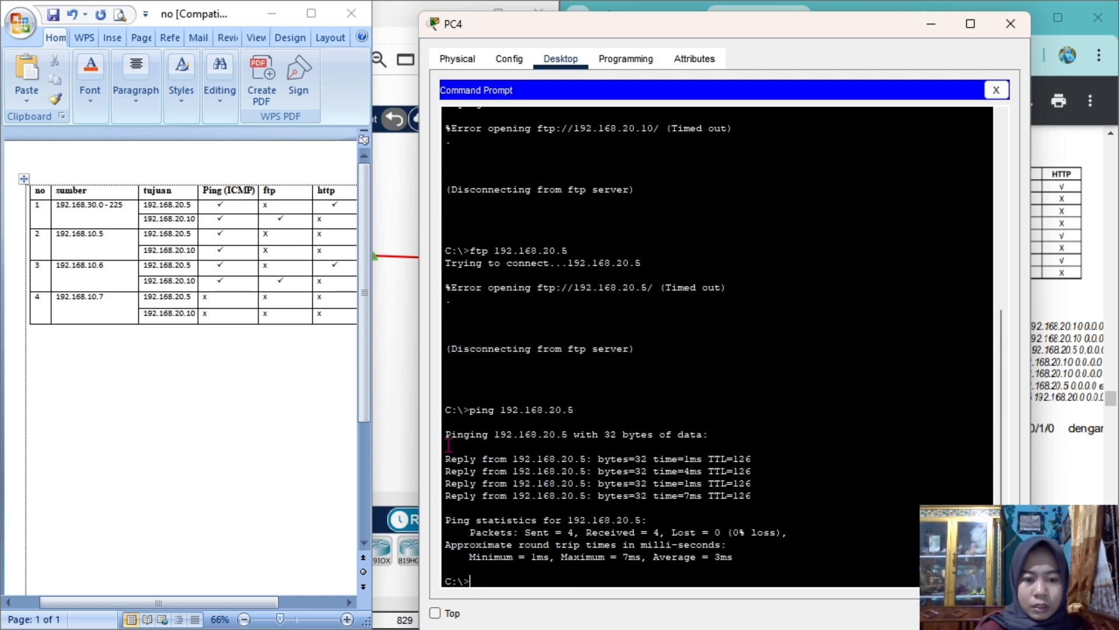
left_click_drag(446, 456, 790, 557)
left_click(790, 557)
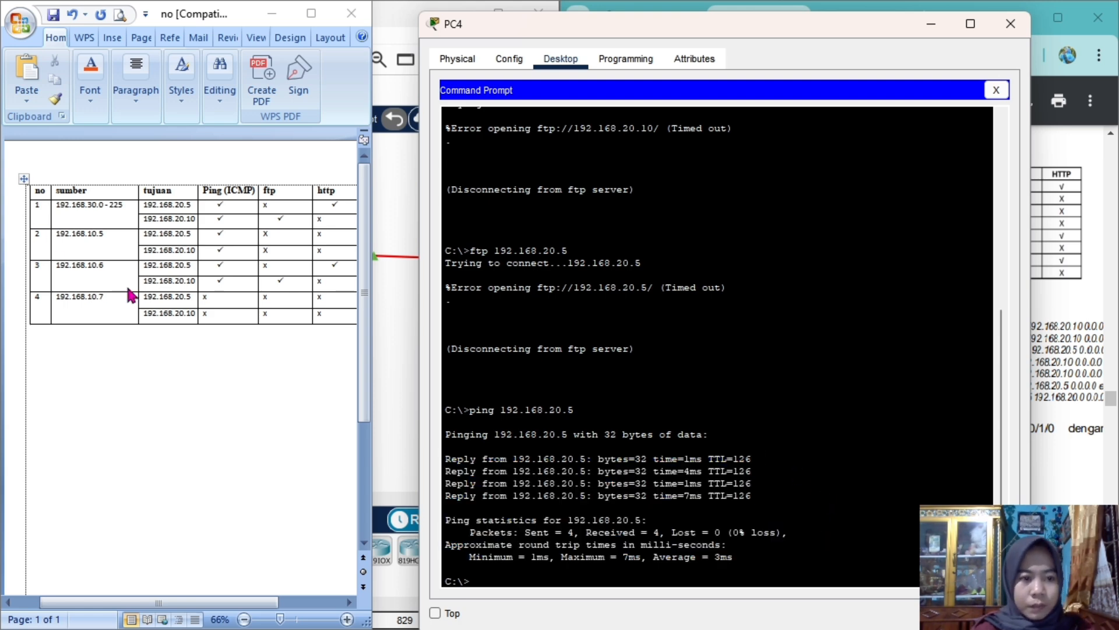
Step: Replace the x with a check mark in source row 4's Ping (ICMP) cell for 192.168.20.5
left_click(215, 300)
left_click(132, 106)
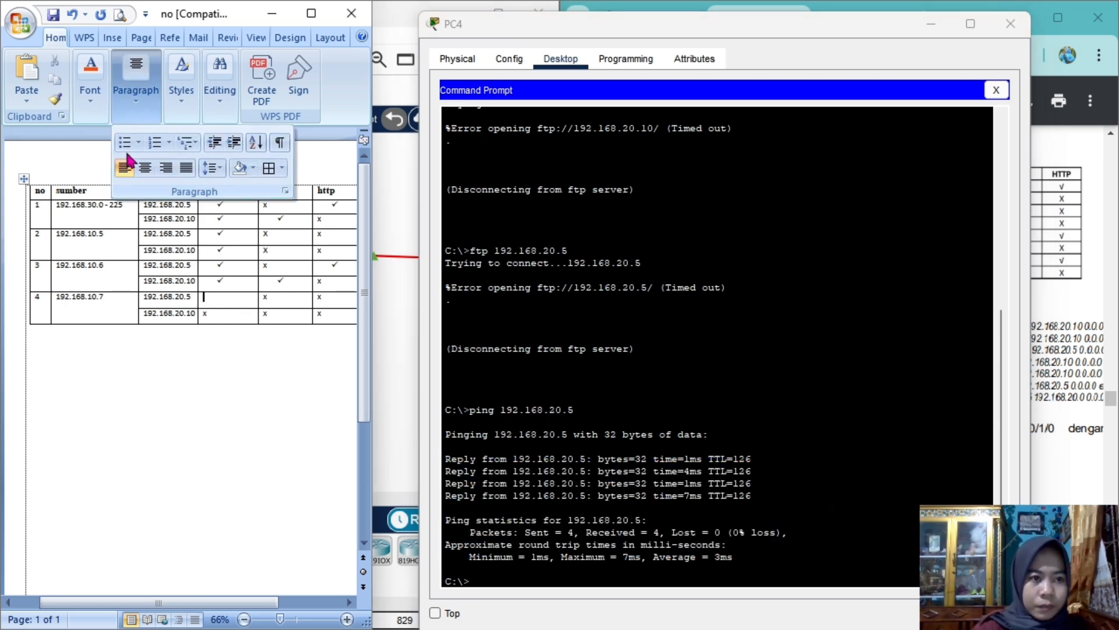
left_click(127, 145)
left_click(224, 316)
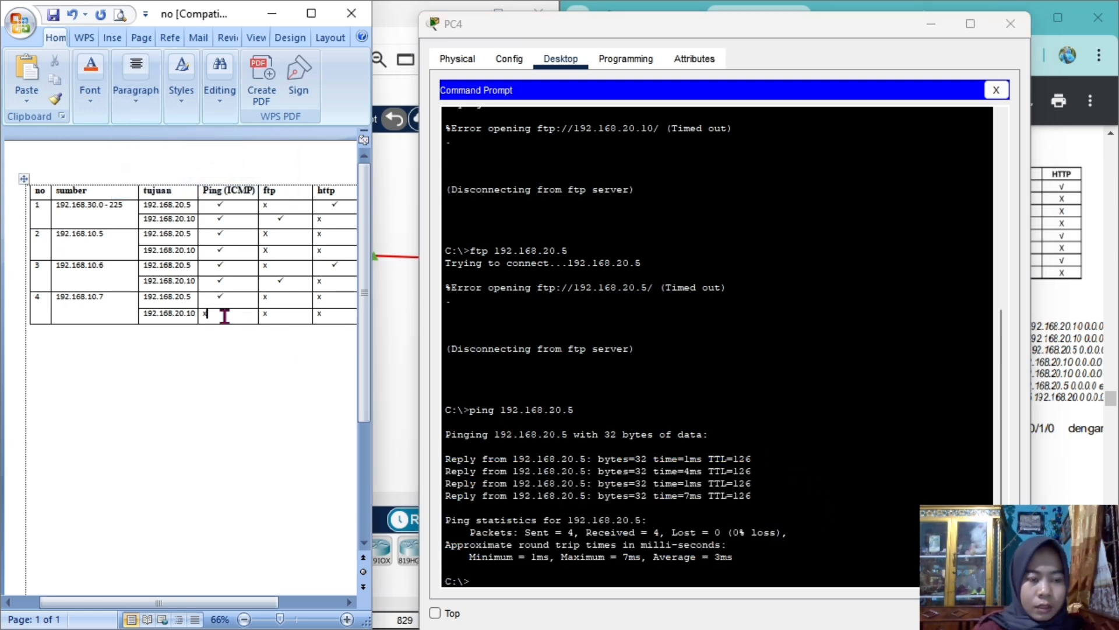
key("Return")
Step: Ping 192.168.20.10 from PC4 and replace the x with a check mark in source row 4's Ping (ICMP) cell for that address
left_click(492, 575)
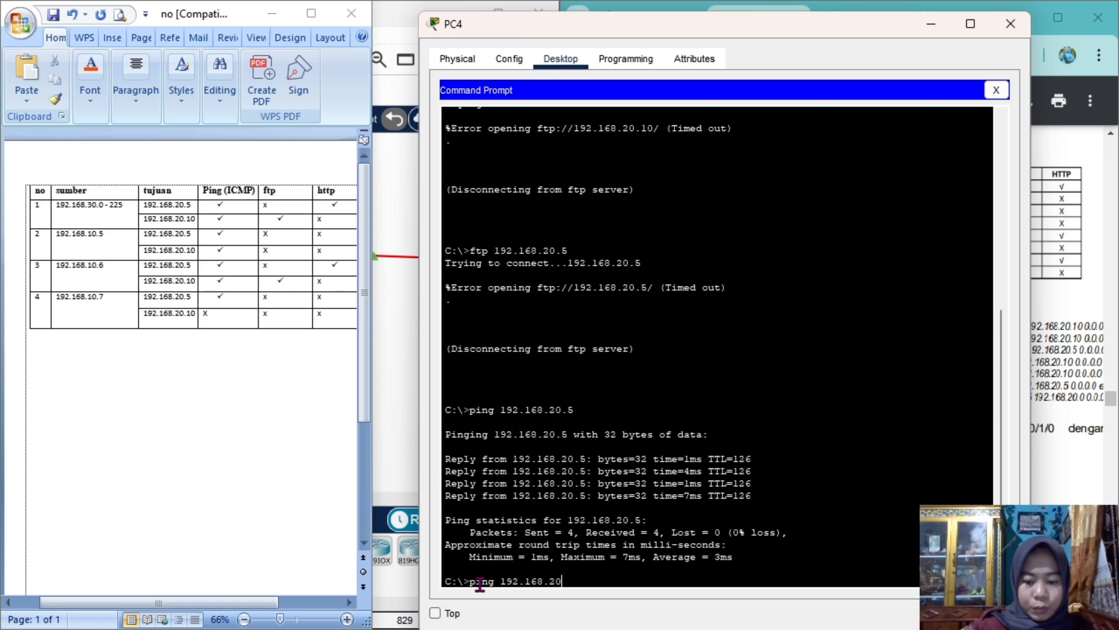
key("Return")
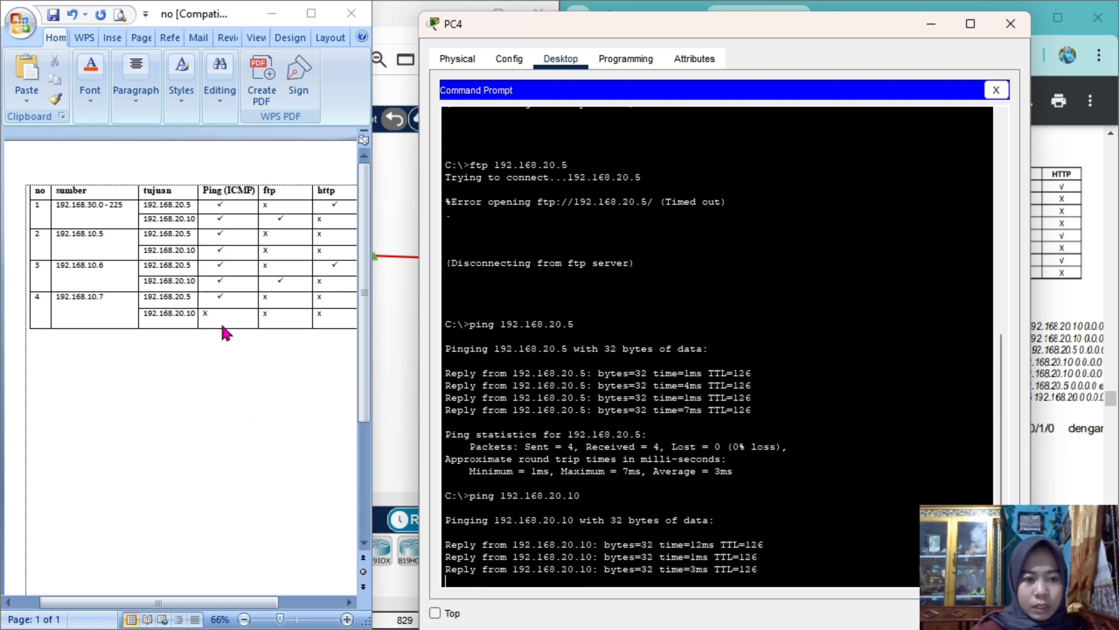
left_click(221, 324)
key("BackSpace")
key("BackSpace")
left_click(135, 88)
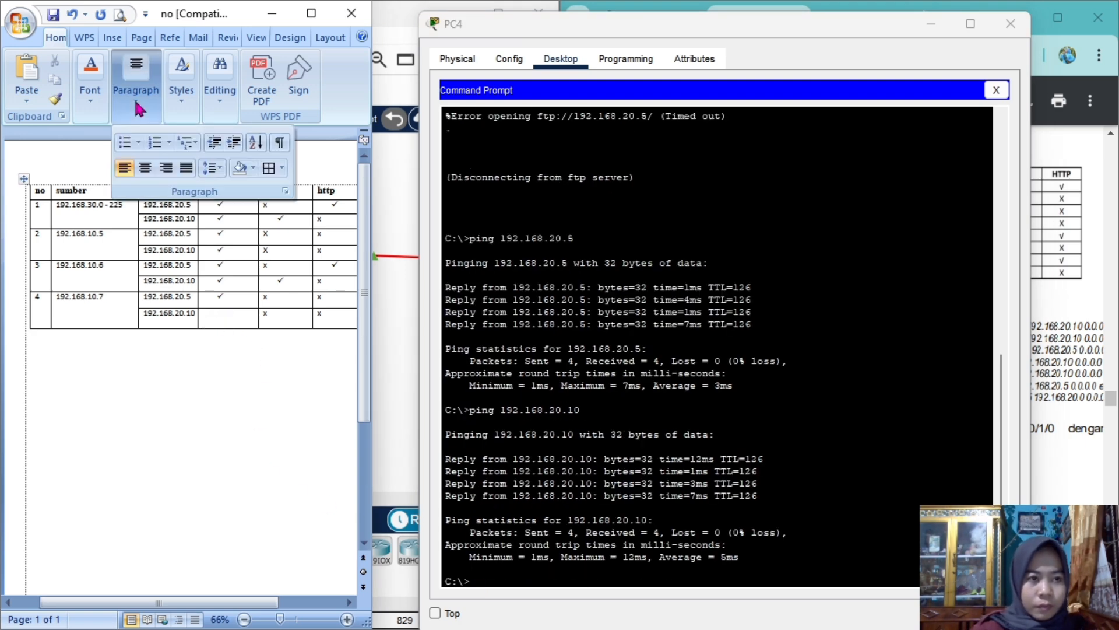
left_click(125, 143)
Step: Retest FTP from PC4 to 192.168.20.5 and 192.168.20.10, logging in to the latter with the FTP username and password
left_click(482, 580)
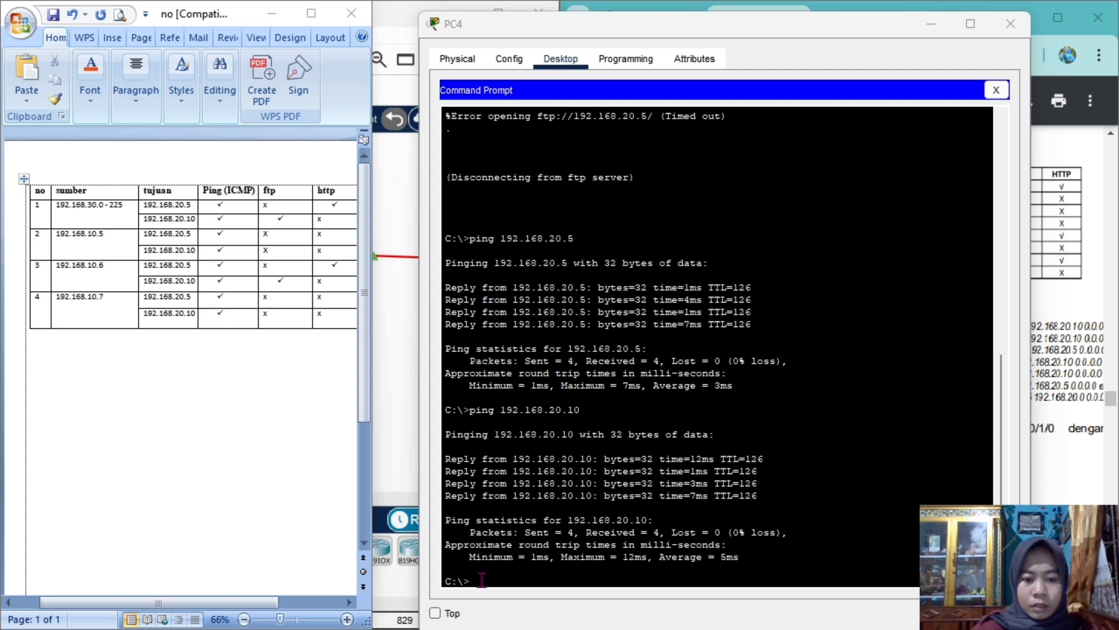
type("ftp 192.168.2")
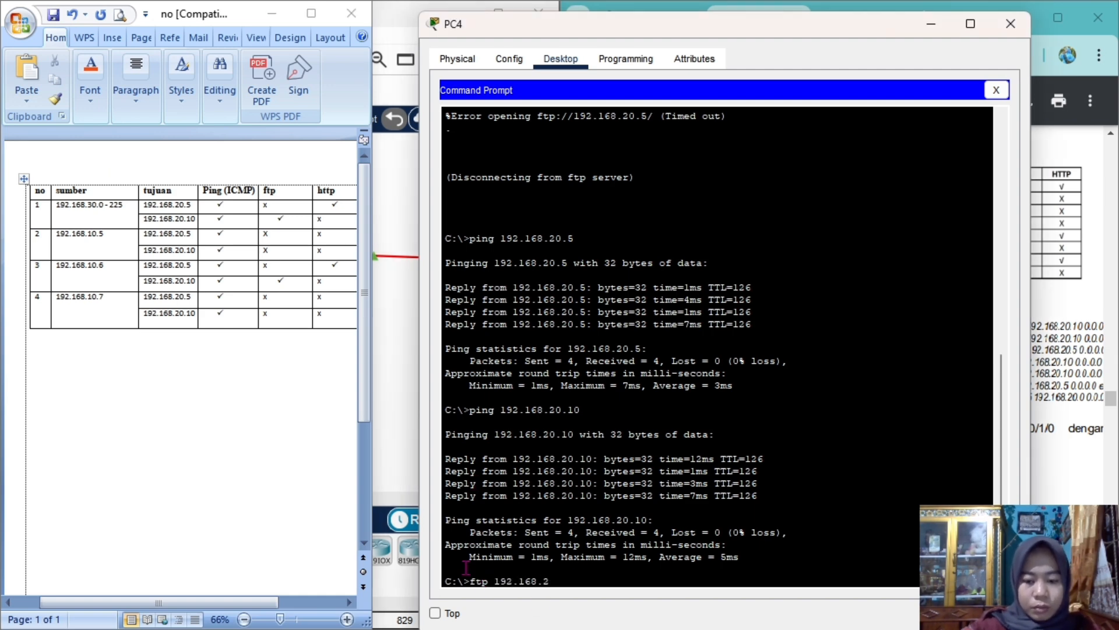
type("0.5")
key("Return")
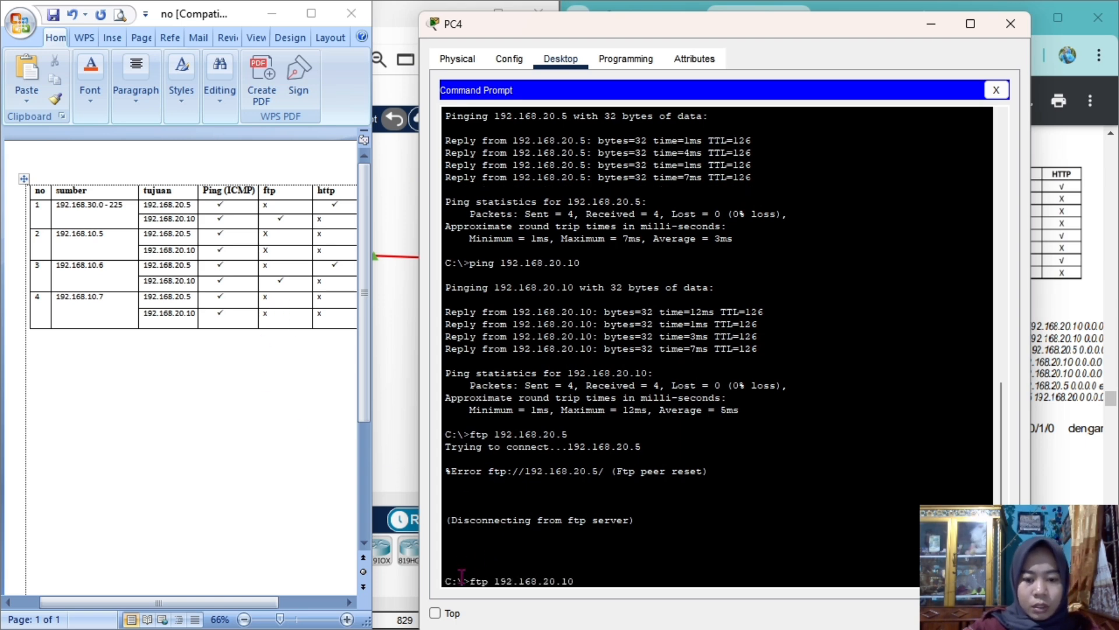
key("Return")
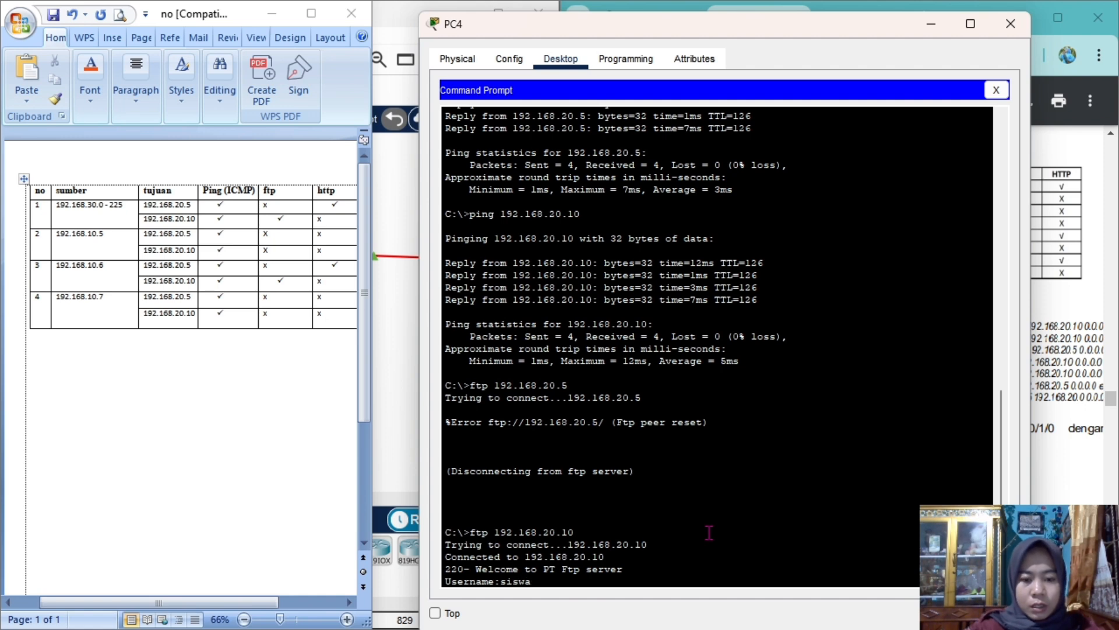
key("Return")
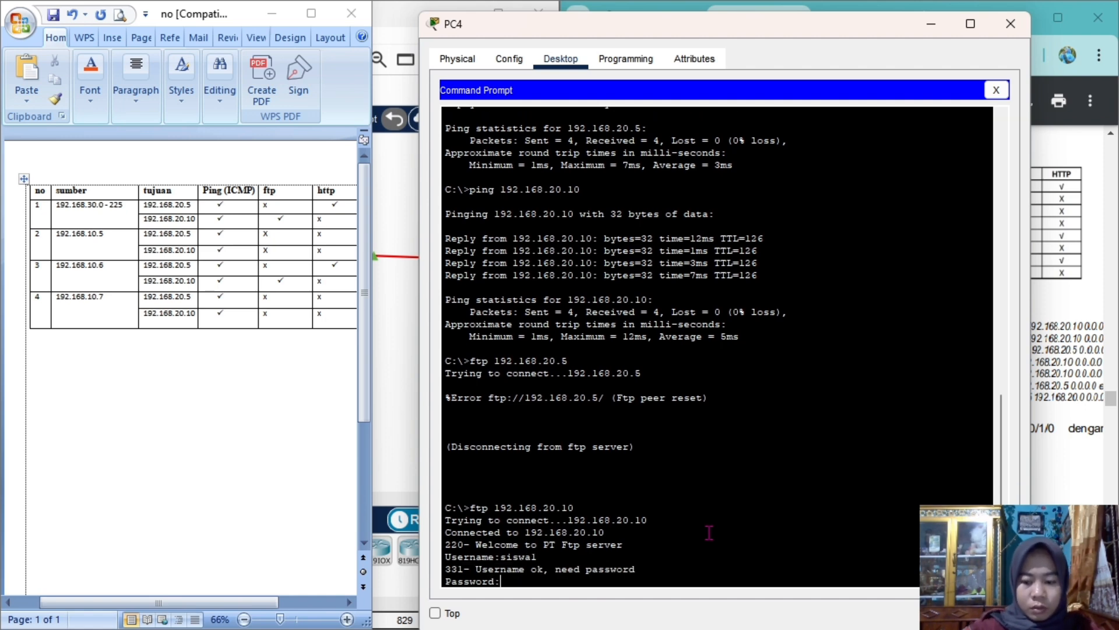
key("Return")
Step: Replace the x with a check mark in source row 4's ftp cell for 192.168.20.10
left_click(282, 314)
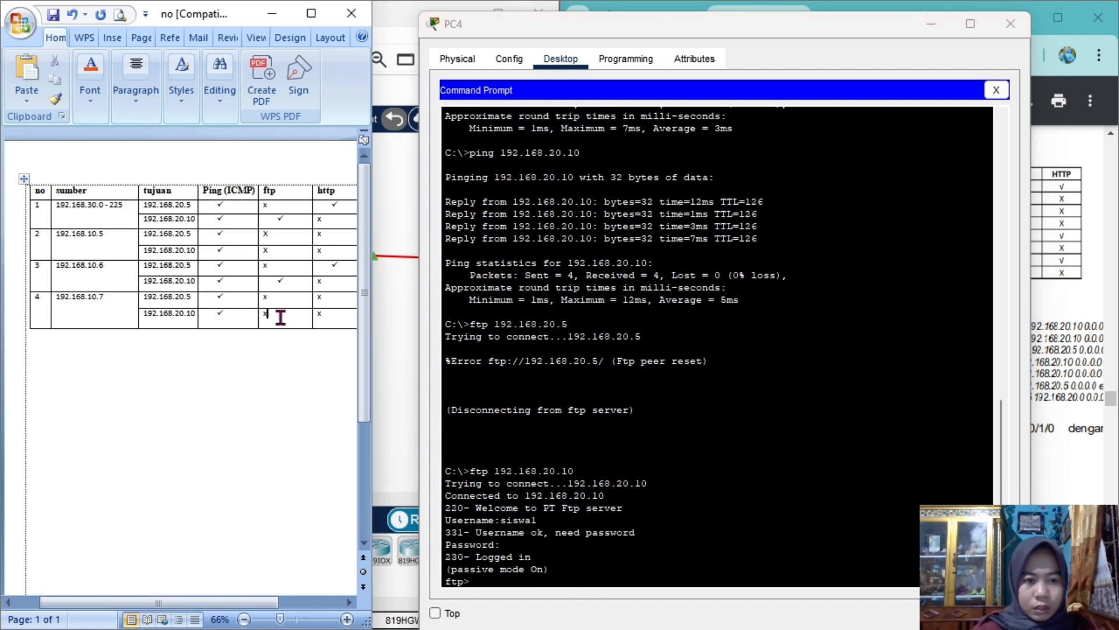
key("BackSpace")
left_click(136, 78)
left_click(132, 140)
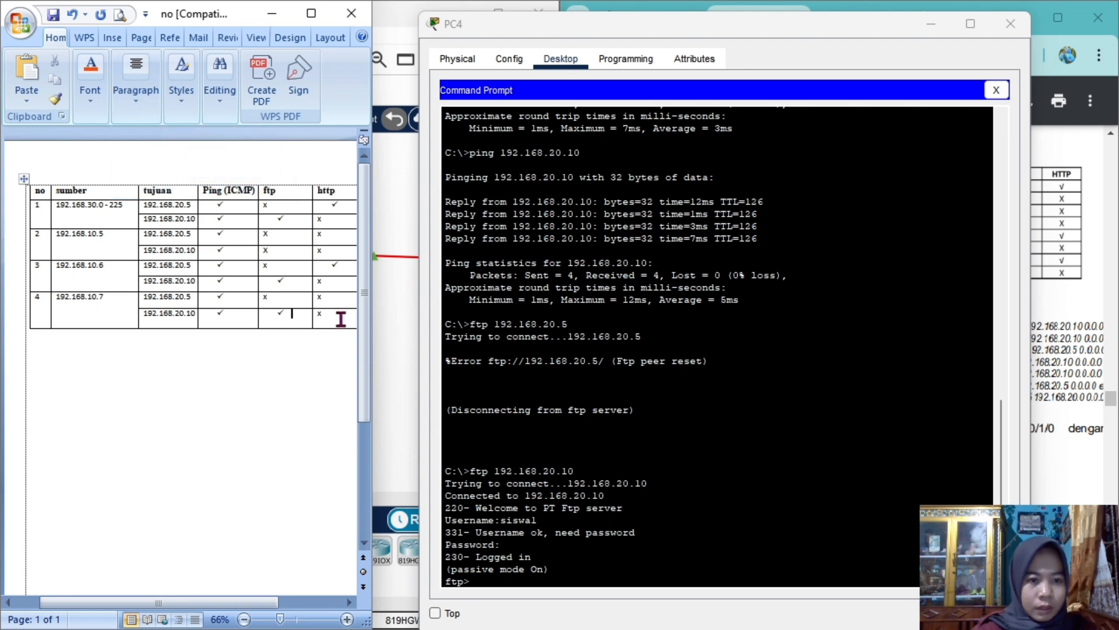
Step: Test HTTP access from PC4's web browser to 192.168.20.5 and 192.168.20.10
left_click(552, 418)
left_click(996, 90)
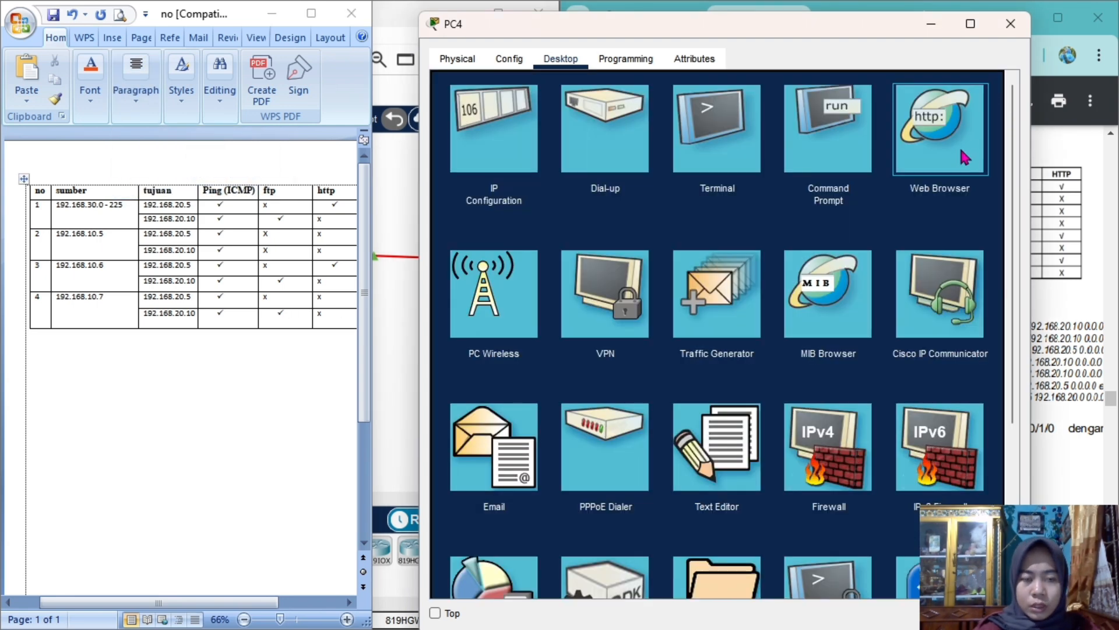
left_click(961, 133)
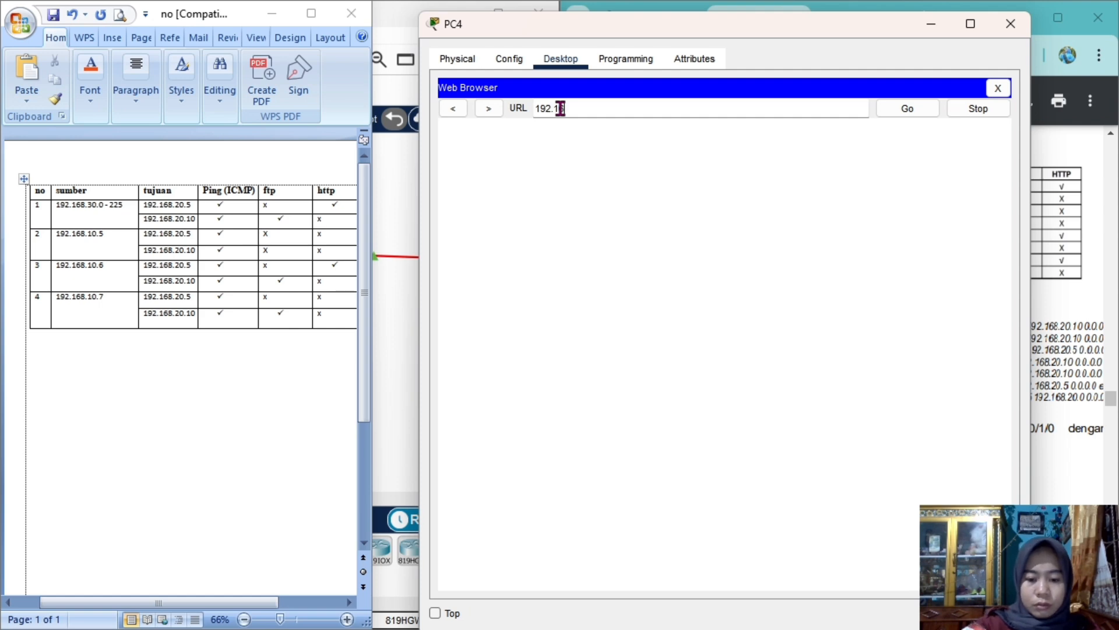
type("192.168.20.5")
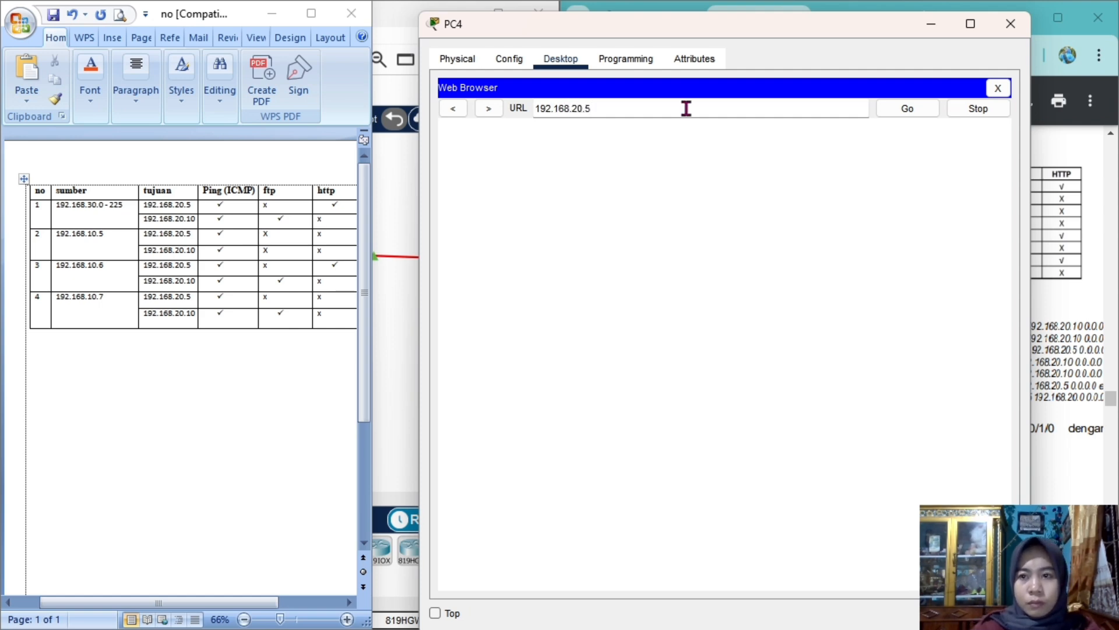
left_click(908, 110)
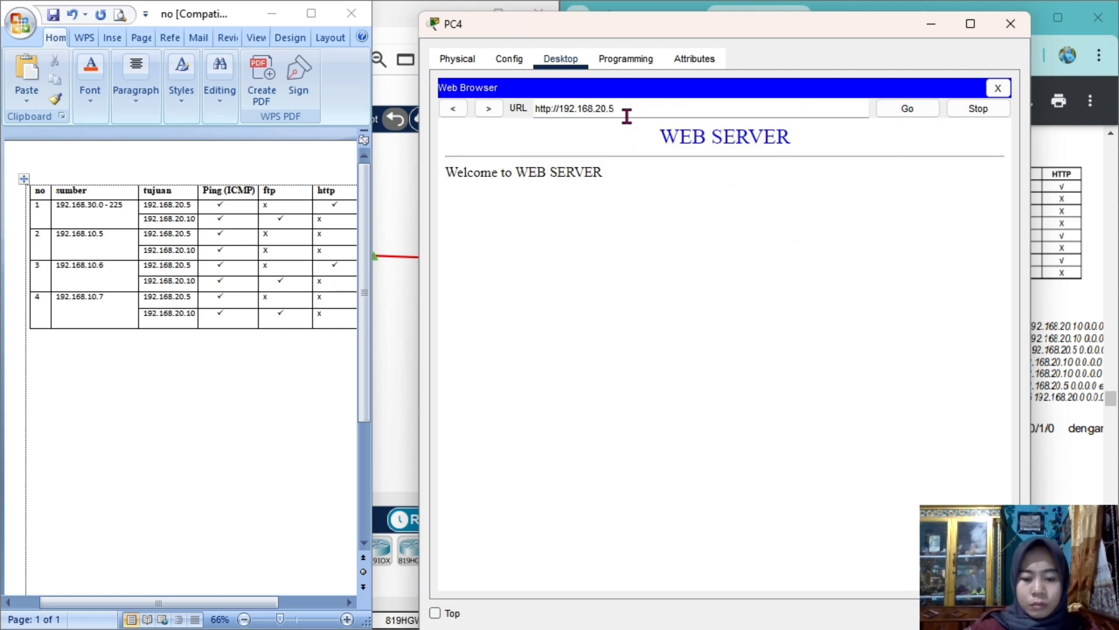
left_click(898, 107)
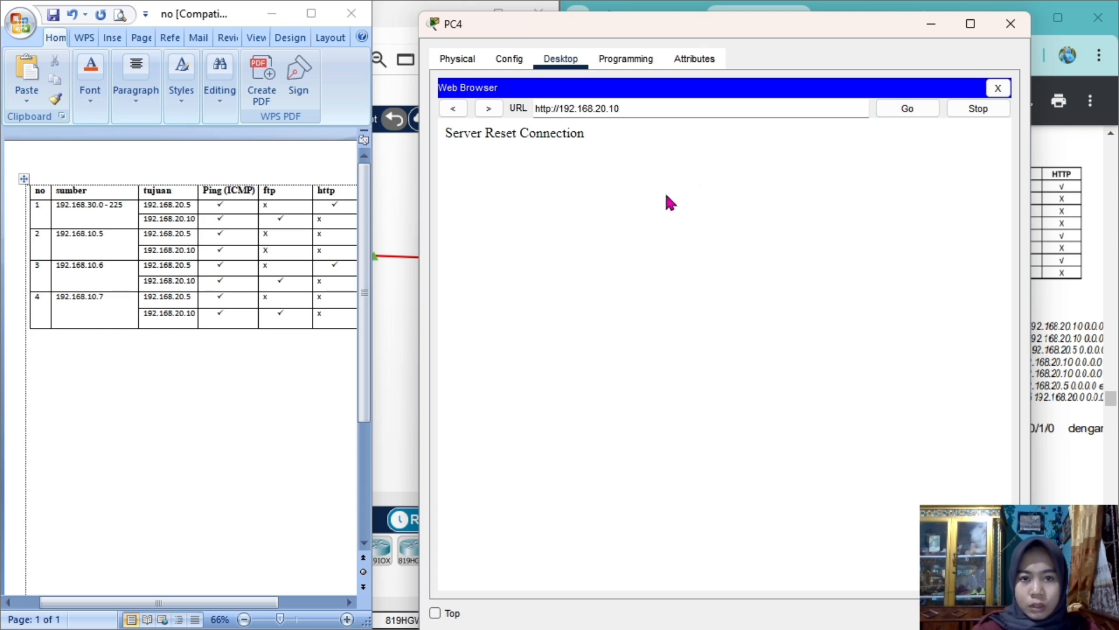
Step: Replace the x with a check mark in source row 4's http cell for 192.168.20.5
left_click(330, 299)
key("BackSpace")
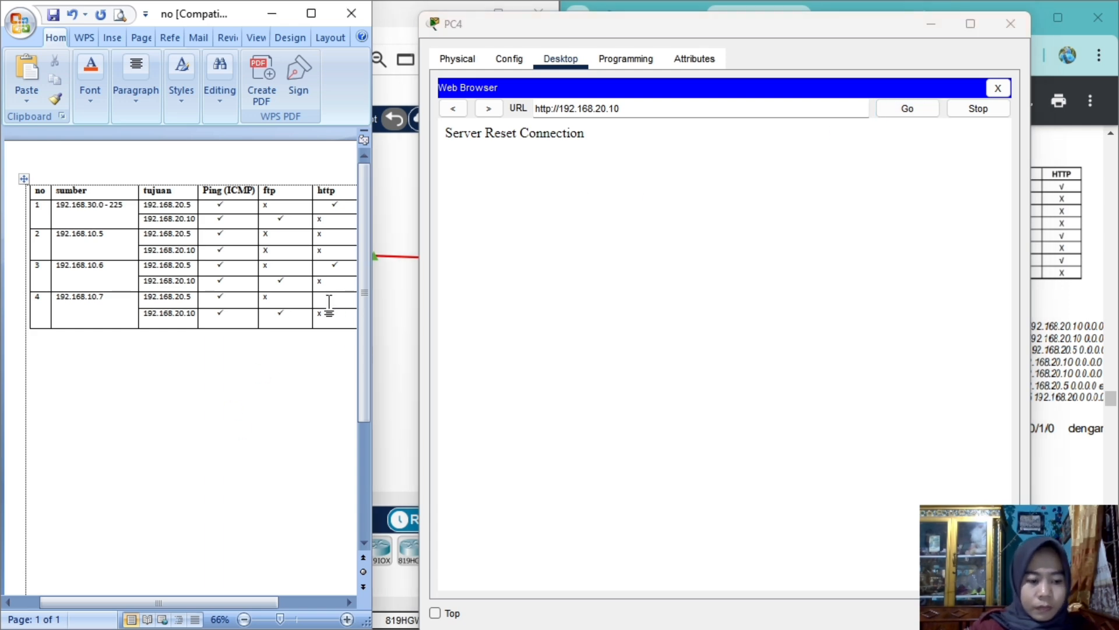
left_click(136, 94)
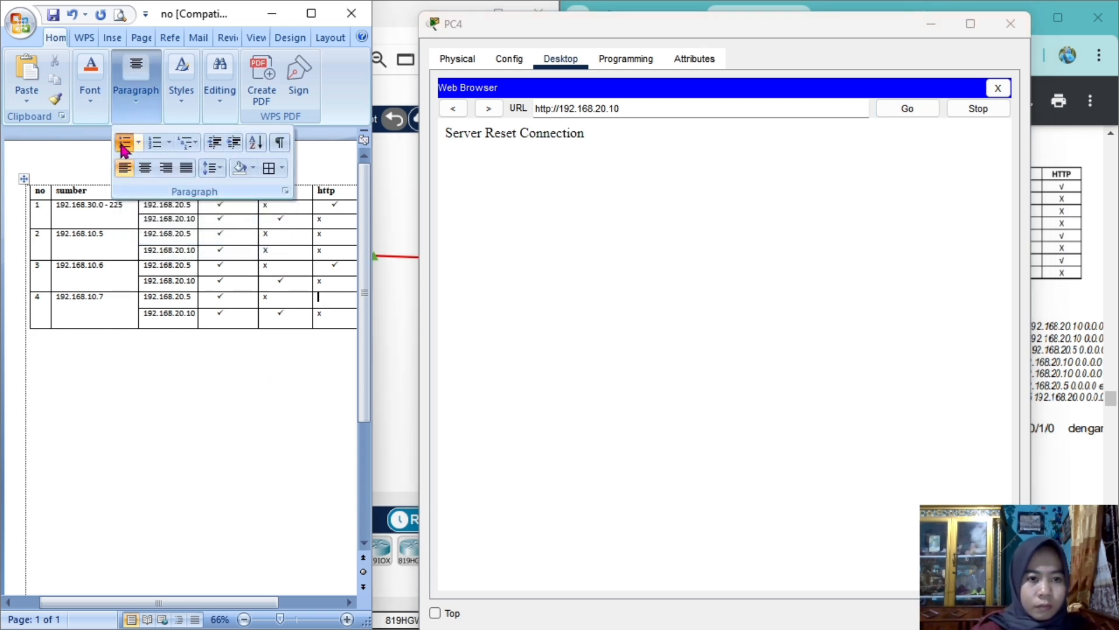
left_click(124, 143)
left_click(245, 436)
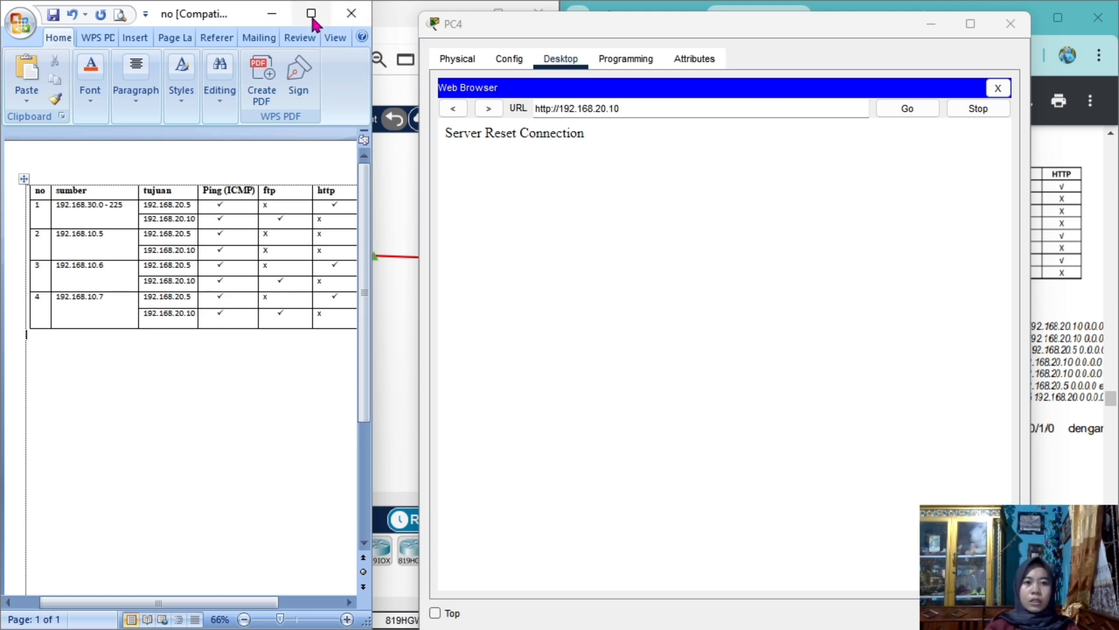
Step: Tile the Word document beside the PDF guide and widen it so the whole results table can be compared with Tabel 3
mouse_move(314, 23)
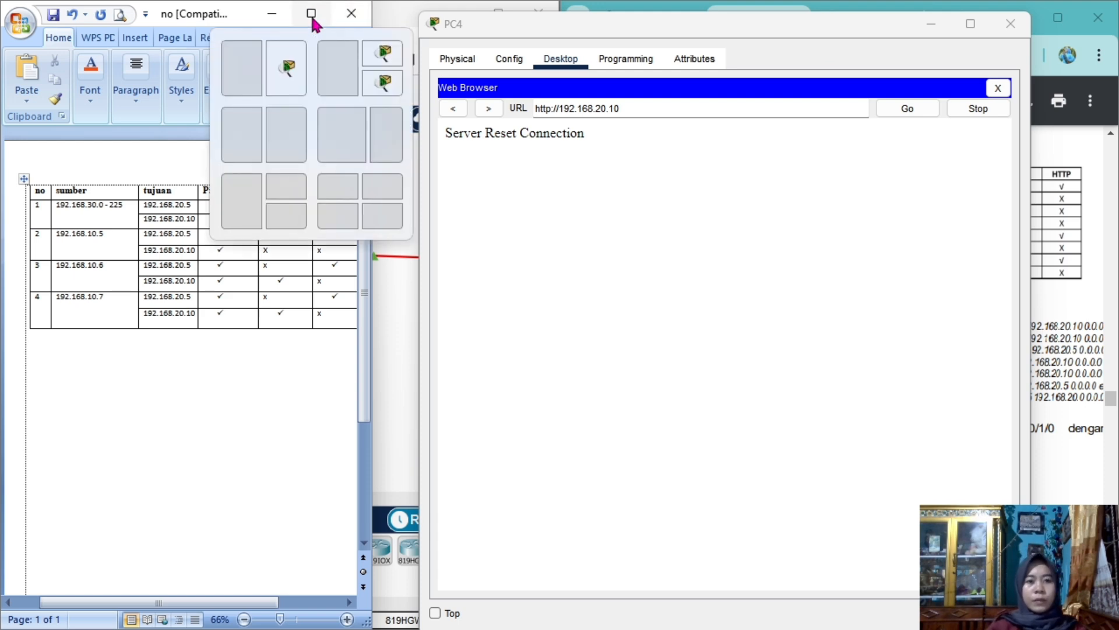
left_click(261, 58)
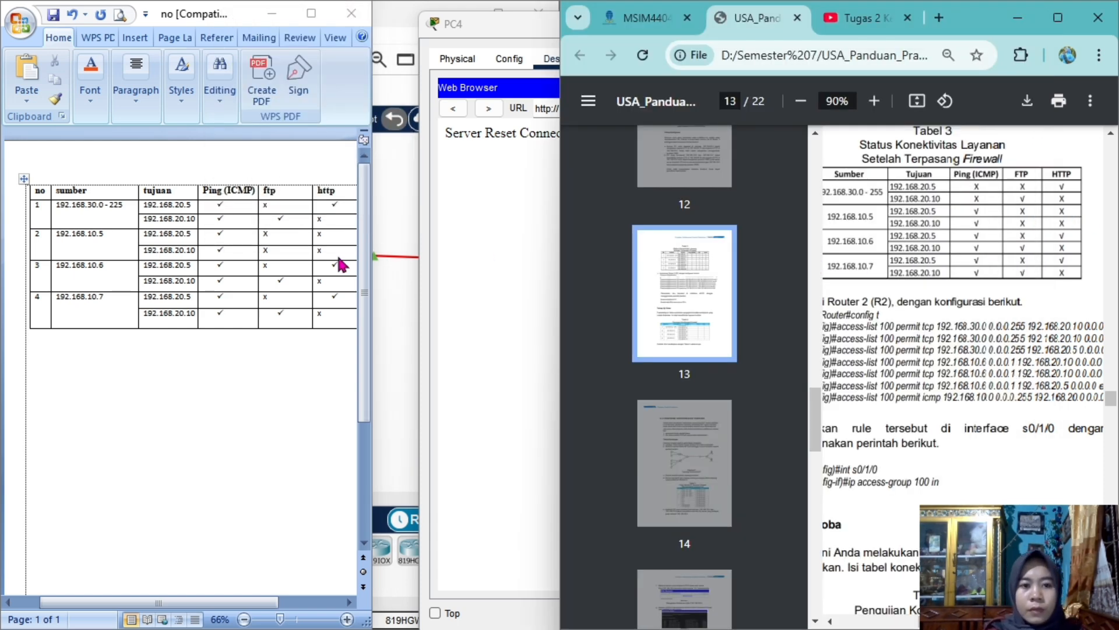
left_click_drag(371, 257, 572, 242)
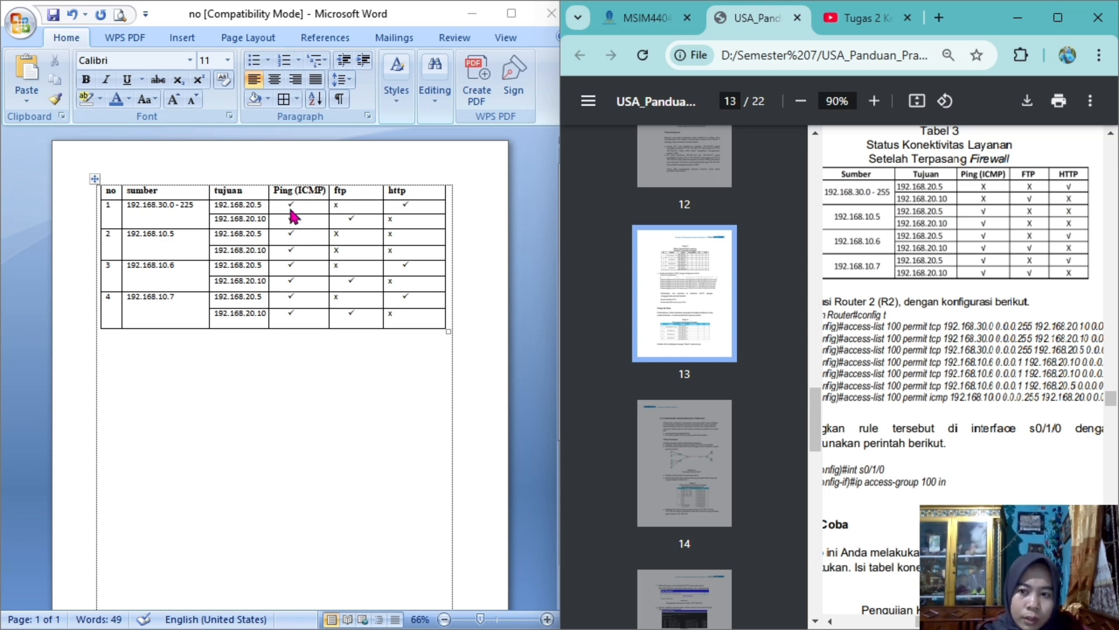
Step: Switch to Packet Tracer and ping 192.168.20.5 from PC0's command prompt
mouse_move(721, 613)
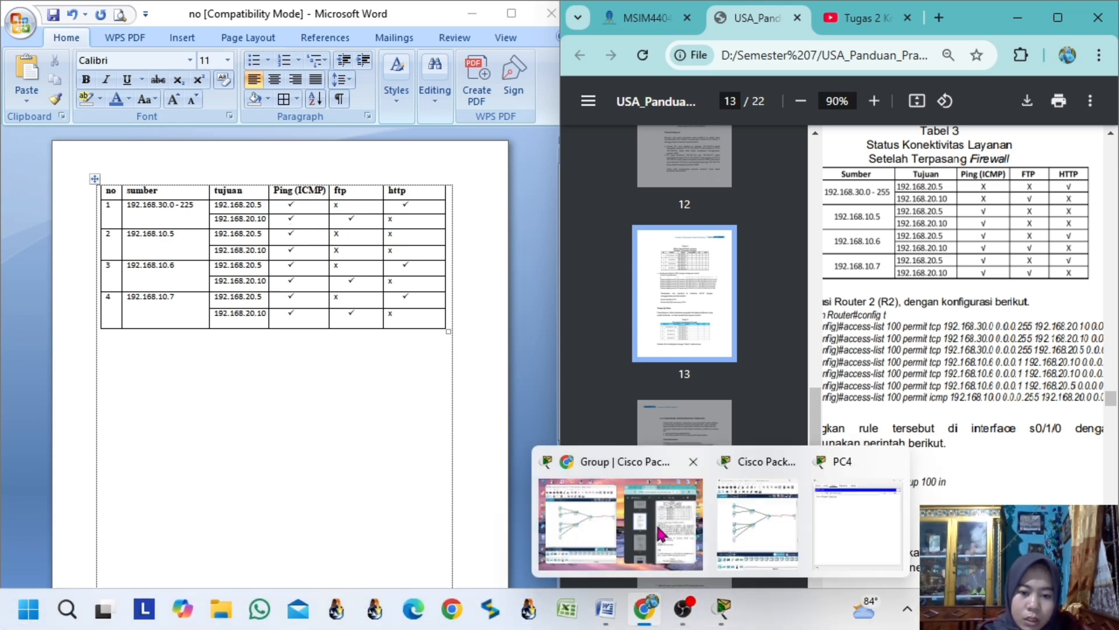
left_click(744, 533)
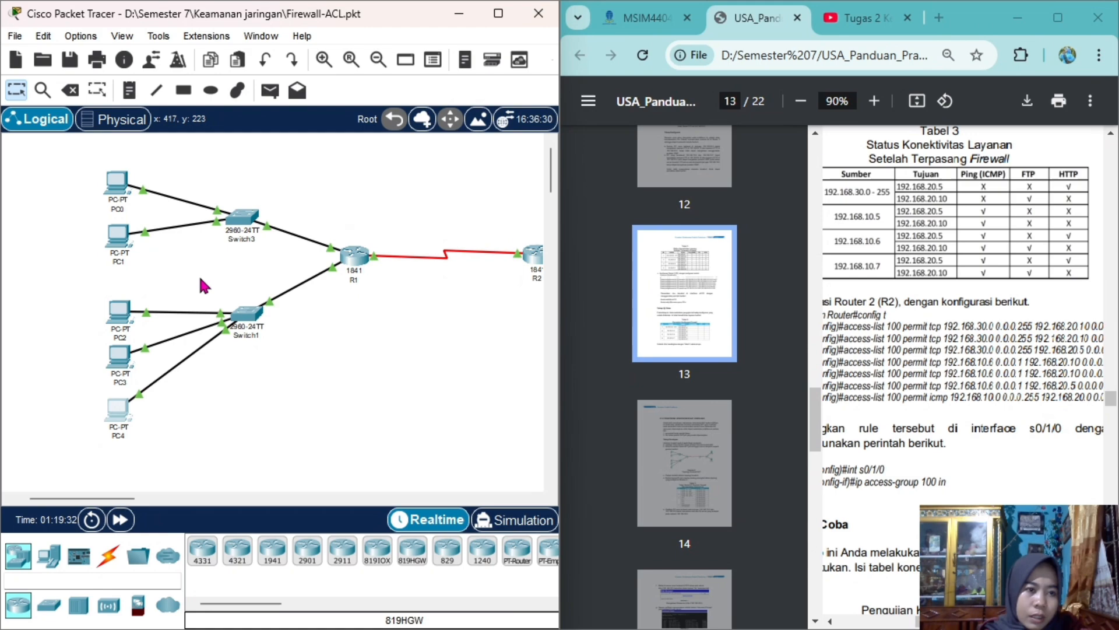
double_click(115, 191)
left_click(373, 145)
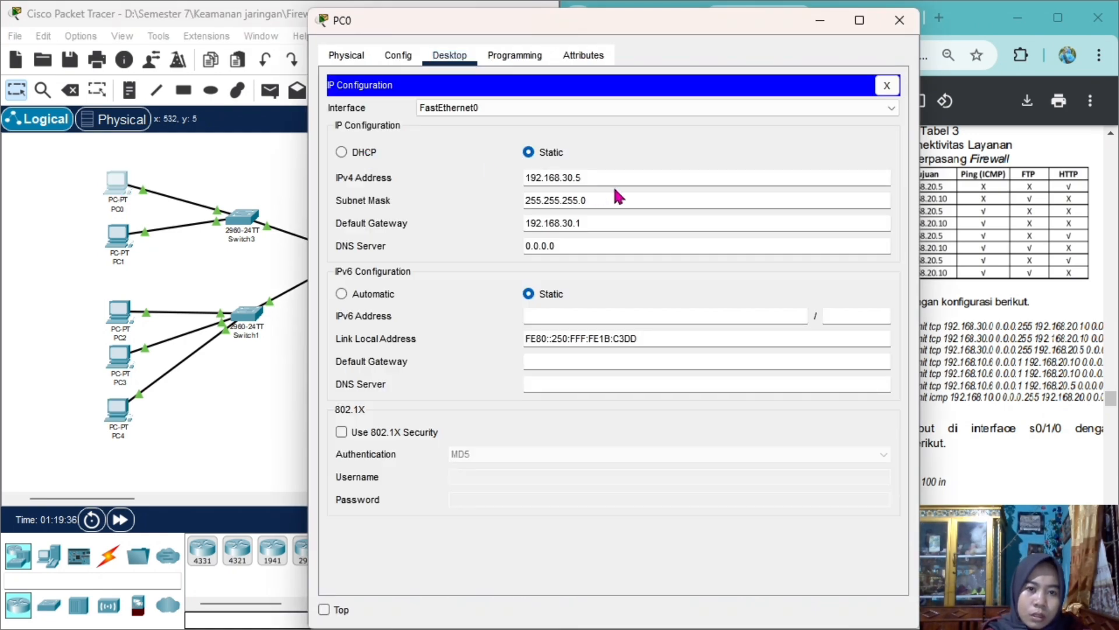
left_click(887, 86)
left_click(754, 120)
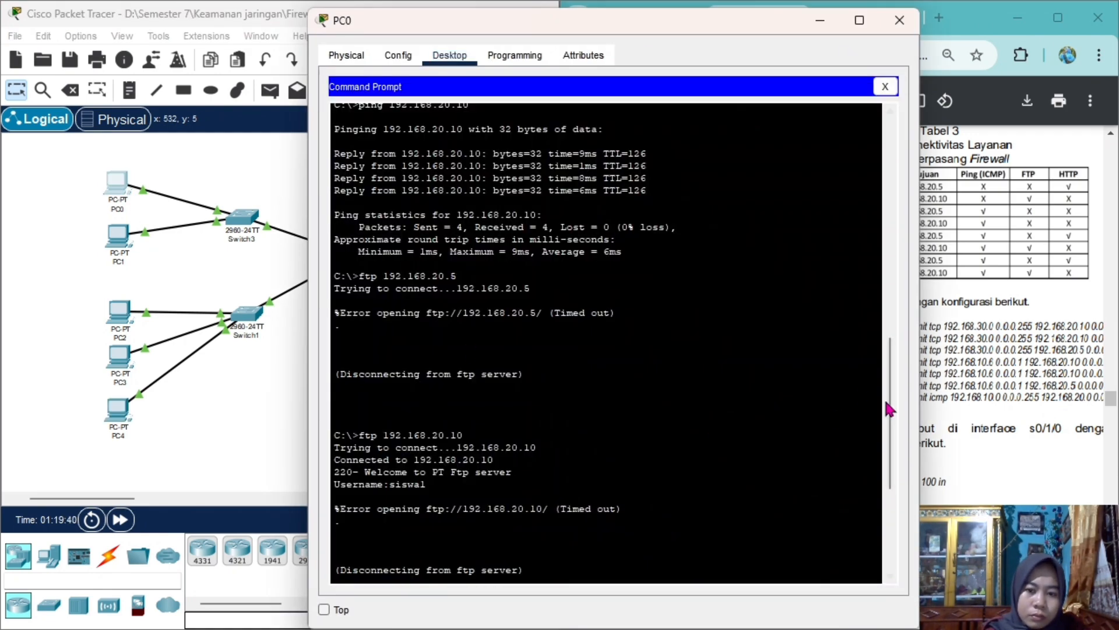
left_click_drag(887, 404, 894, 519)
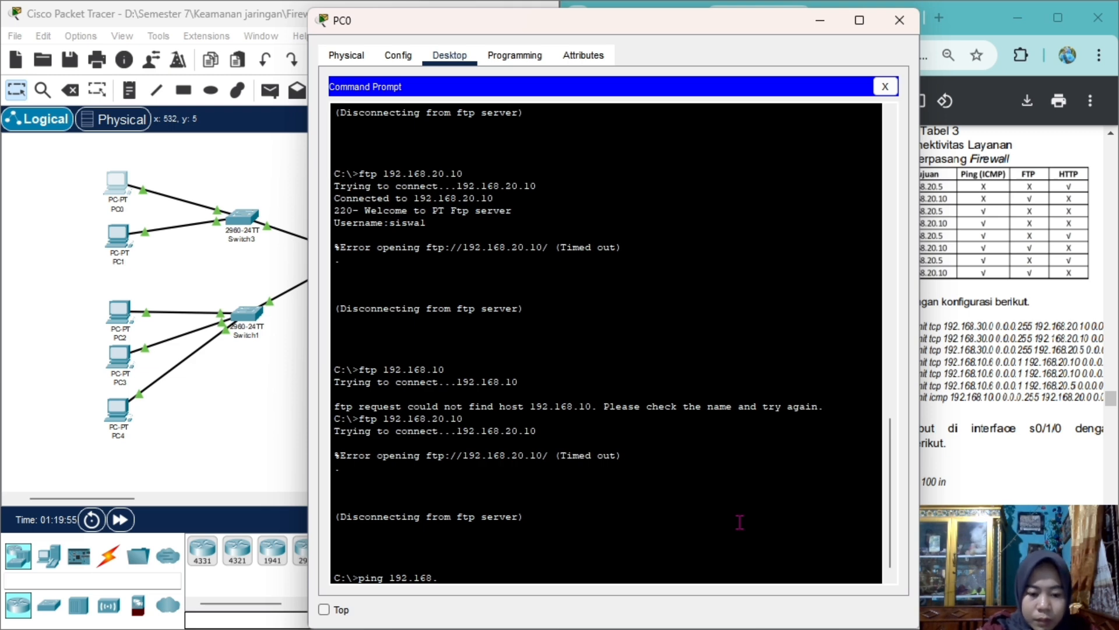
key("Return")
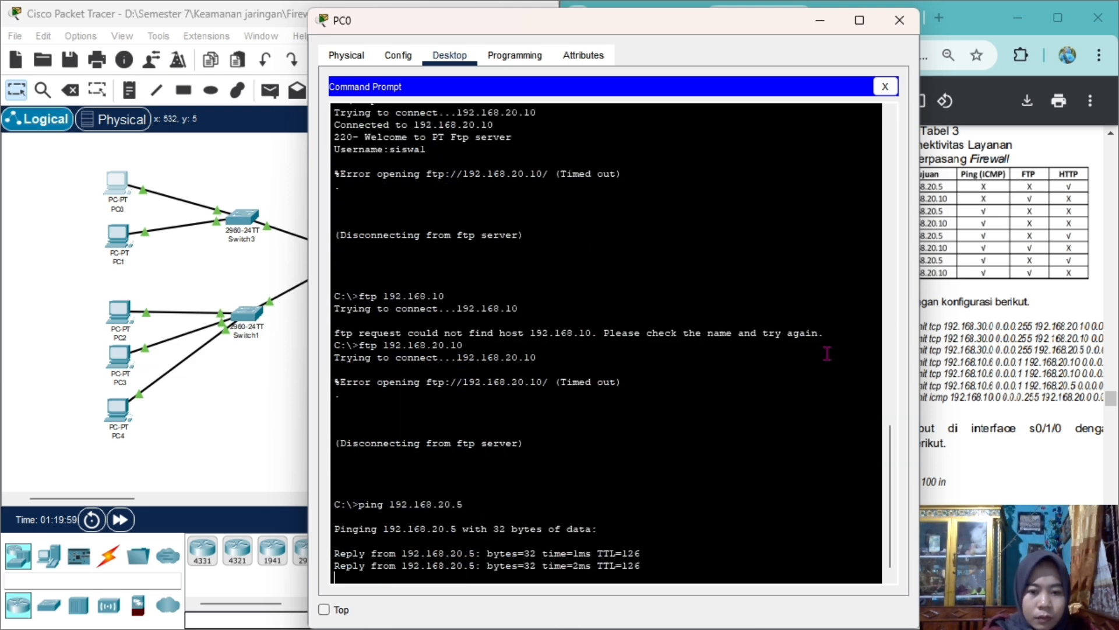
Step: Move PC0's window aside to uncover the guide's Tabel 3 and ping 192.168.20.10 from PC0
left_click_drag(714, 25, 630, 28)
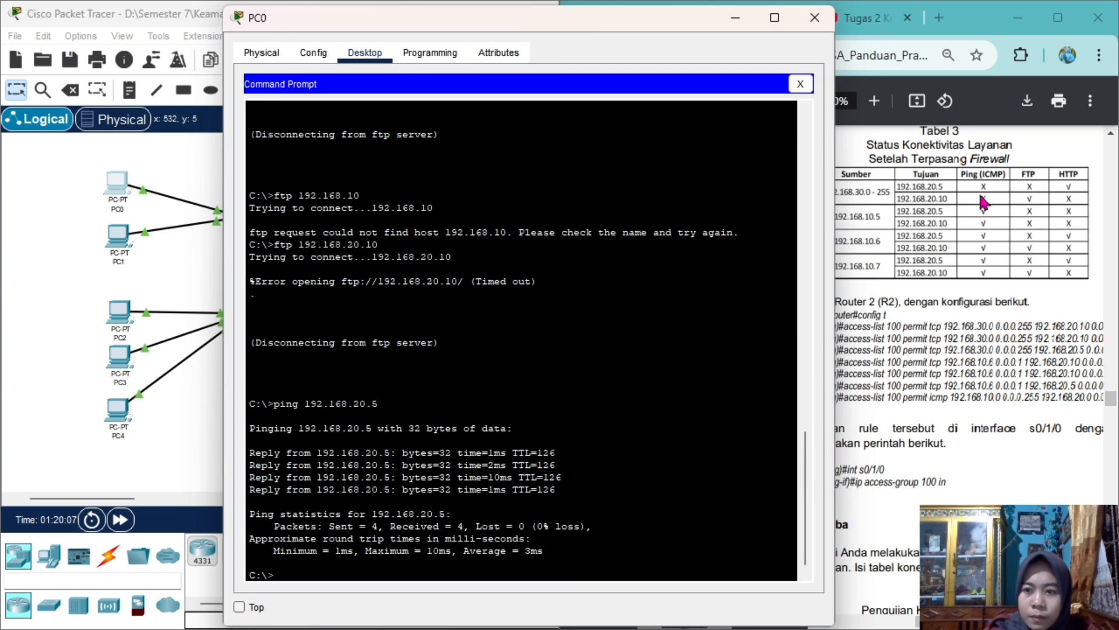
type("ping 192.168.20.10")
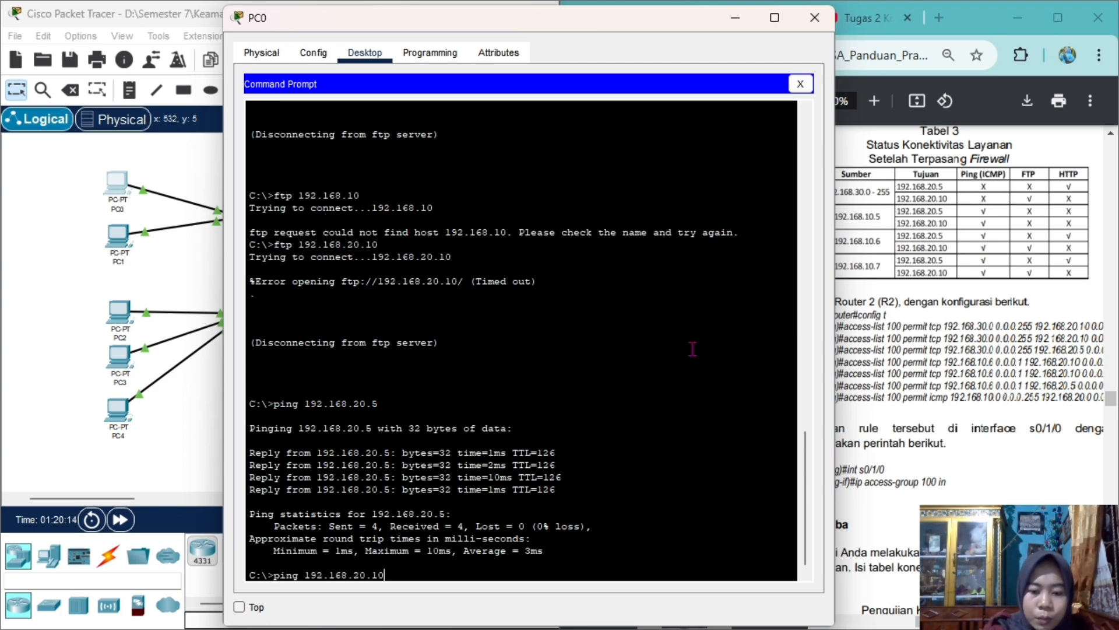
key("Return")
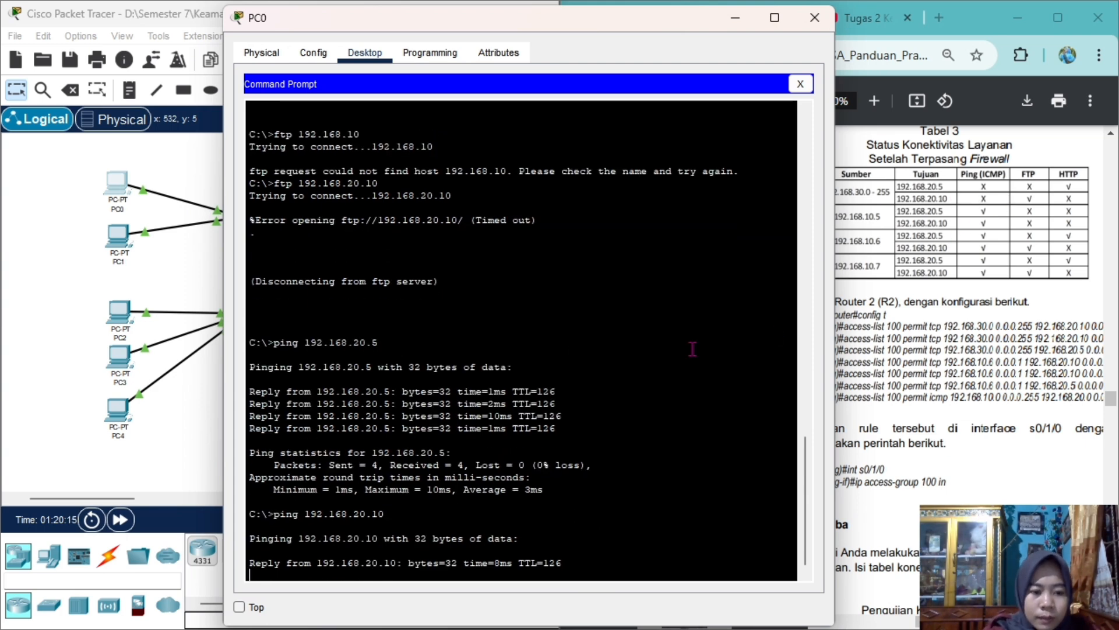
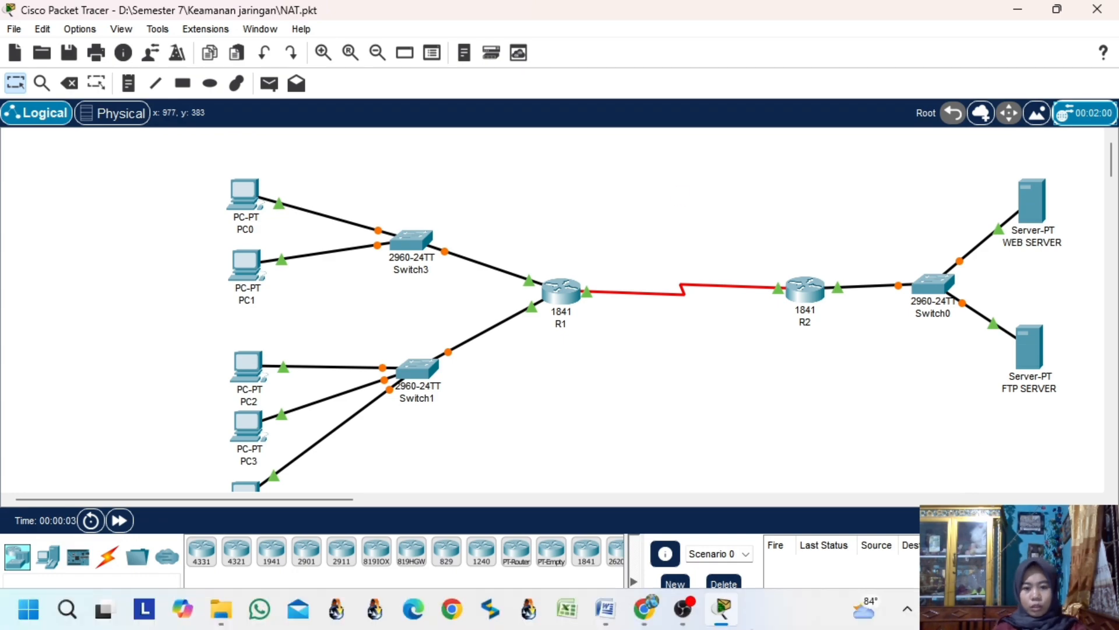
Step: Tile the PDF guide beside the NAT.pkt workspace, narrow the guide's side, and zoom the topology out
mouse_move(651, 614)
left_click(642, 523)
left_click(945, 75)
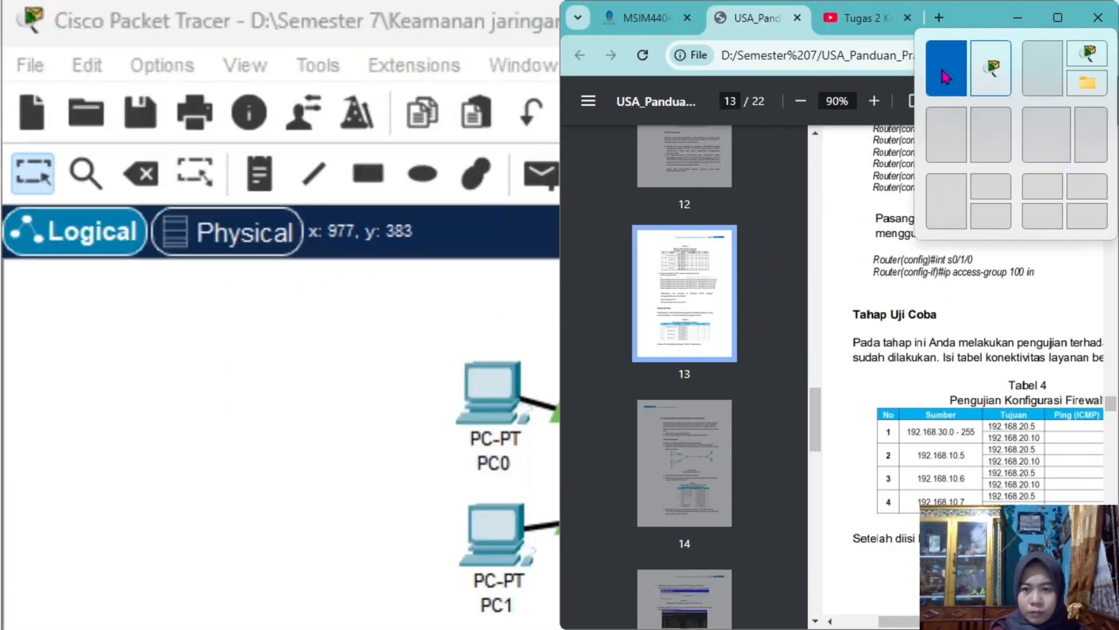
left_click_drag(559, 404, 432, 421)
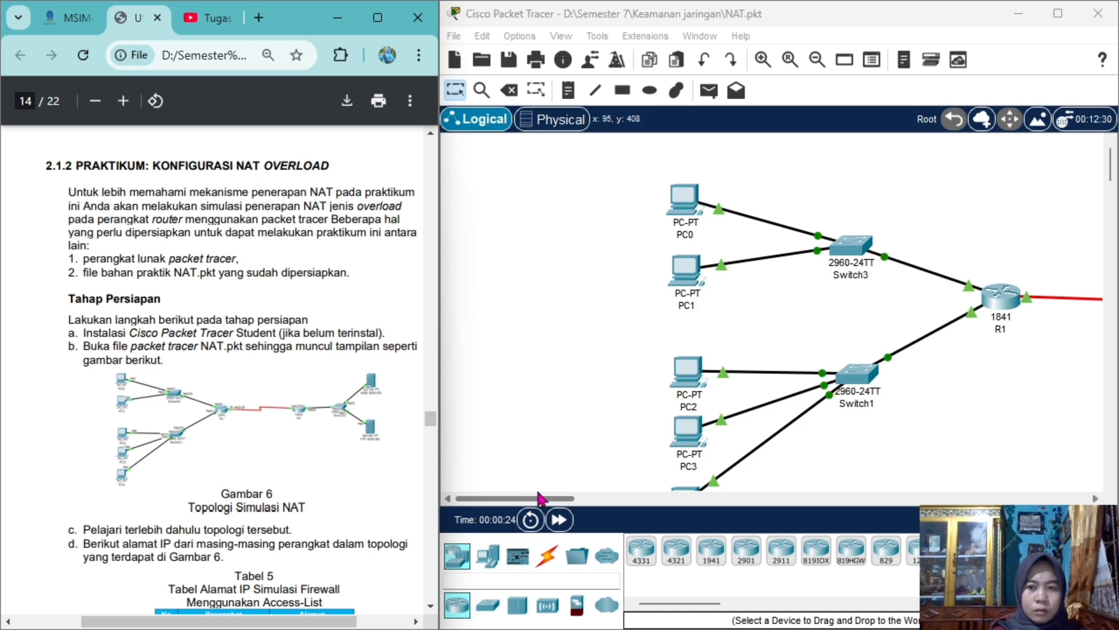
left_click_drag(539, 499, 594, 499)
left_click(817, 61)
left_click(817, 60)
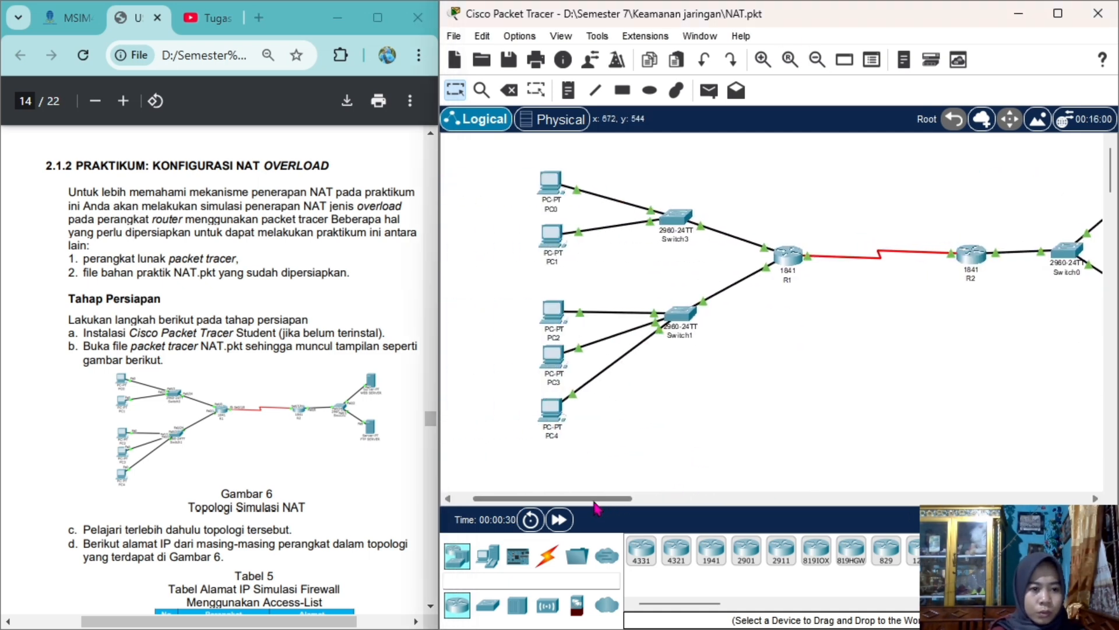
Step: Read the NAT overload preparation steps in the guide and check the IP configurations of PC4, PC3 and PC2 against Tabel 5
left_click_drag(432, 419, 437, 434)
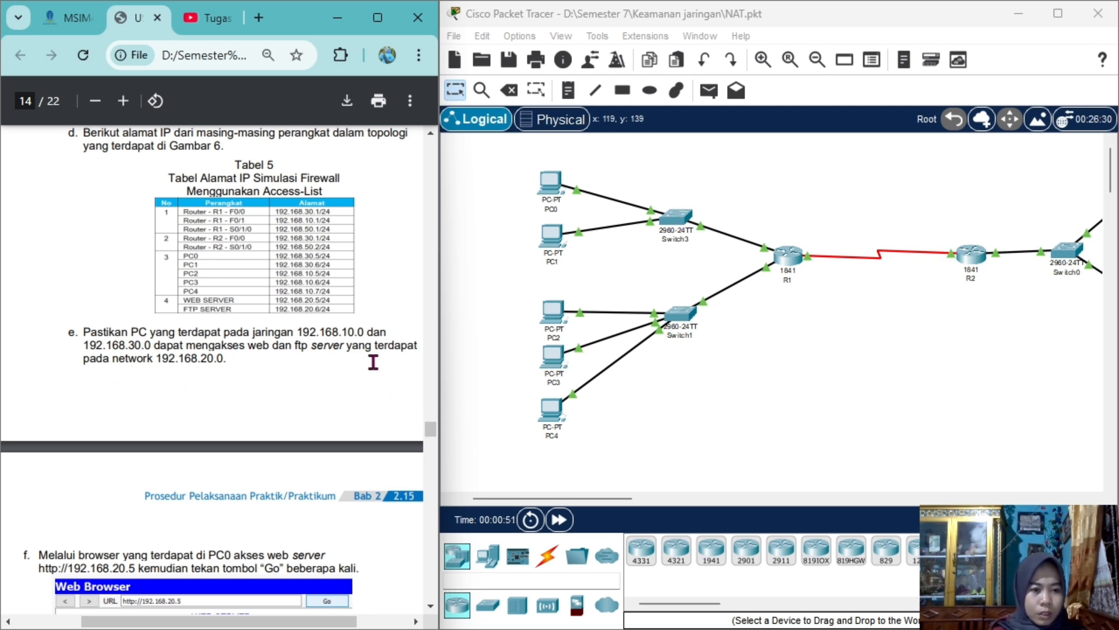
left_click_drag(430, 429, 435, 432)
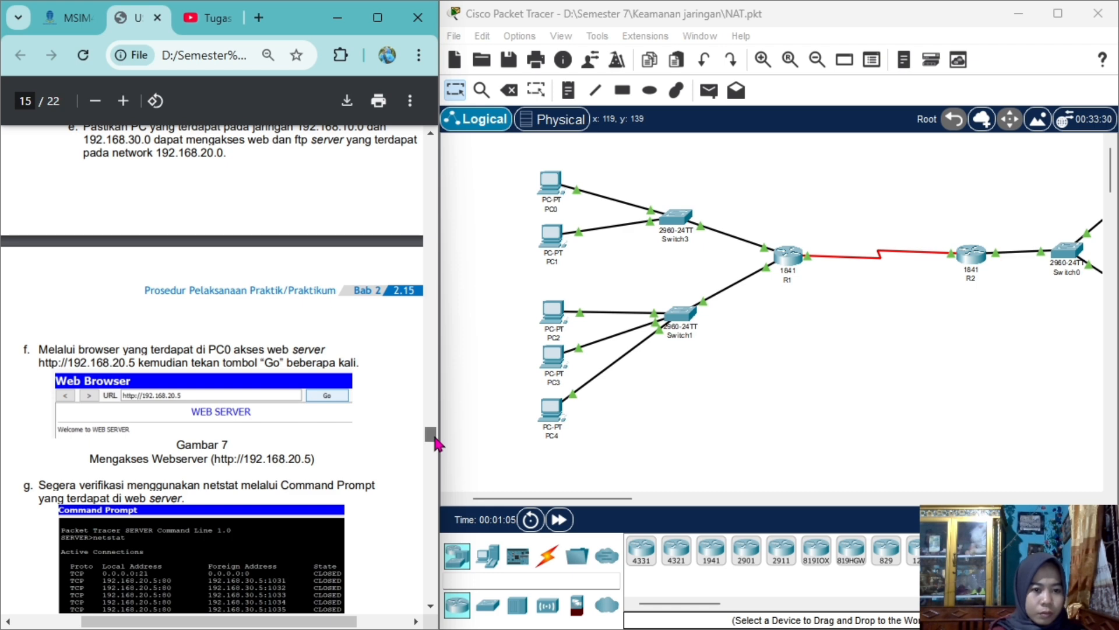
left_click_drag(435, 443, 430, 429)
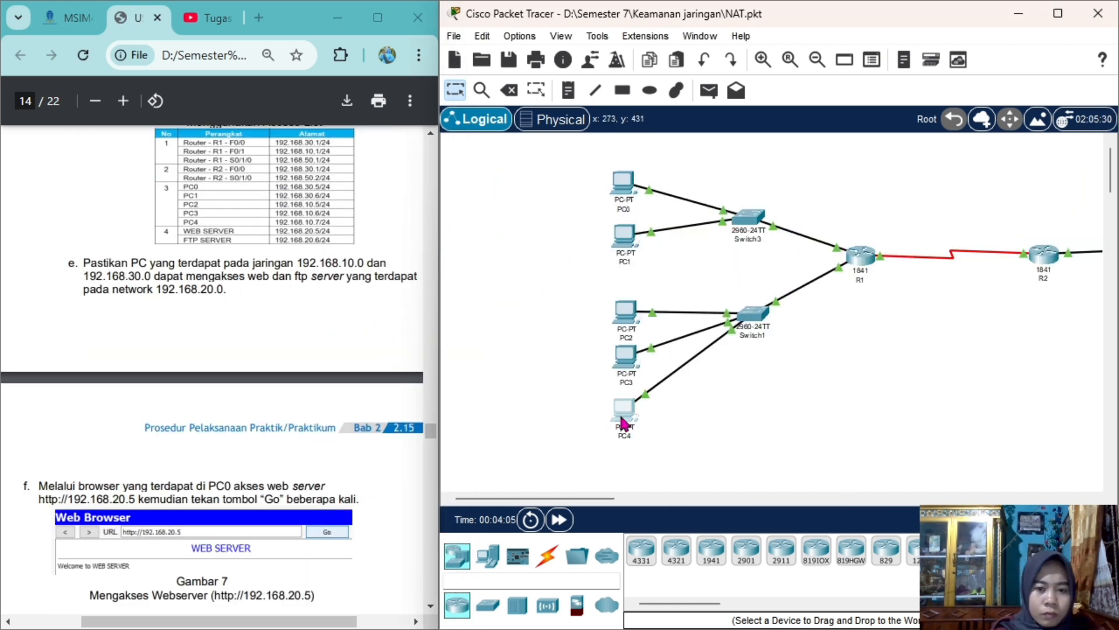
left_click(624, 419)
left_click(449, 55)
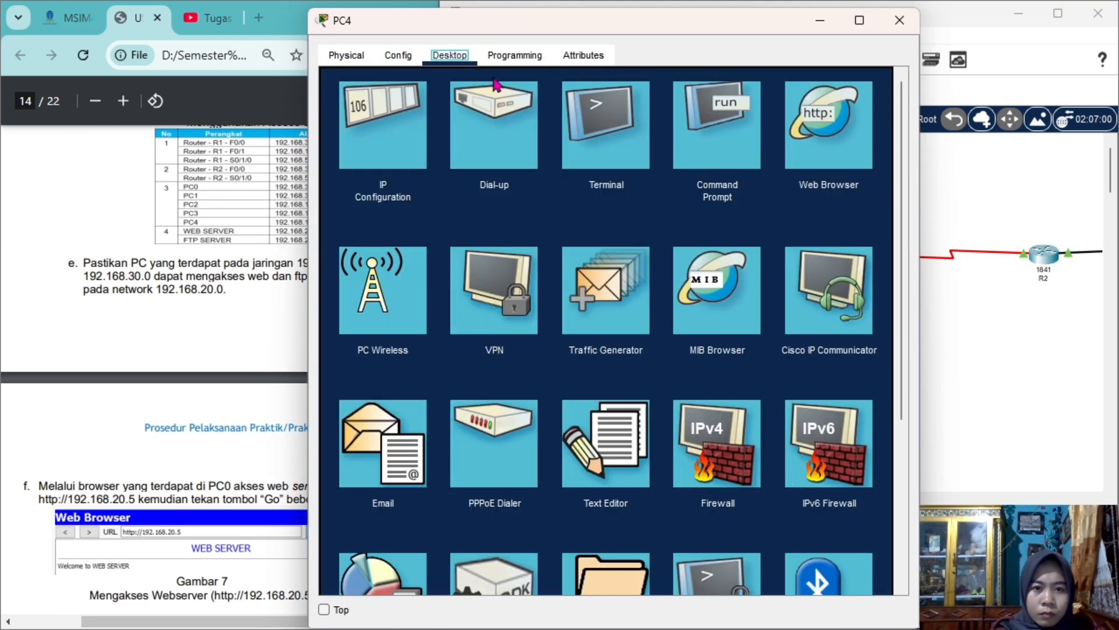
left_click(385, 143)
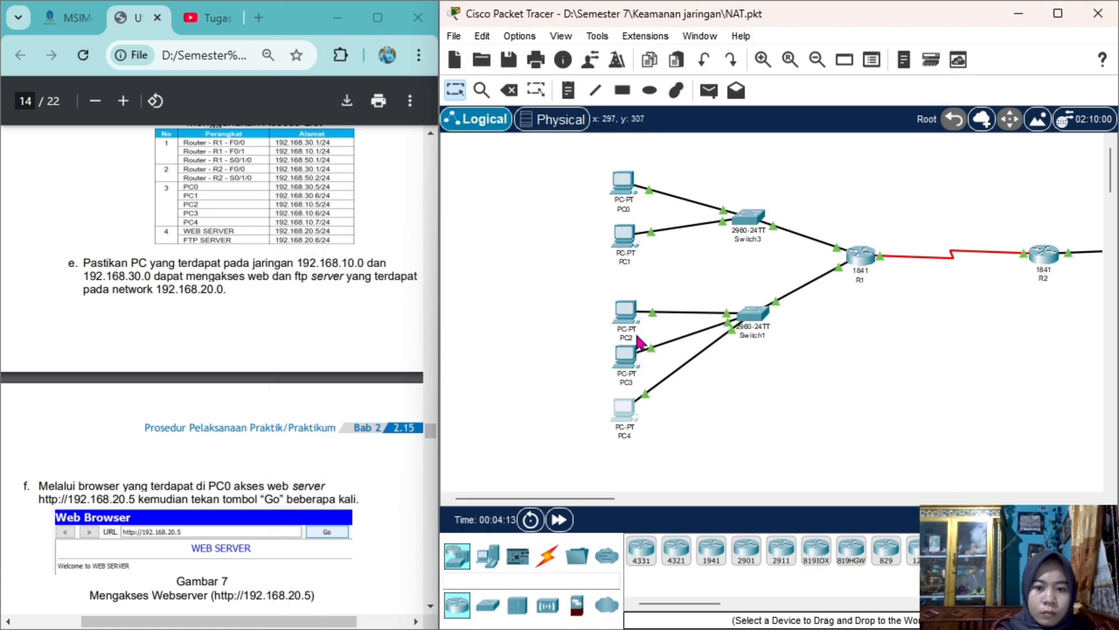
left_click(628, 350)
left_click(384, 143)
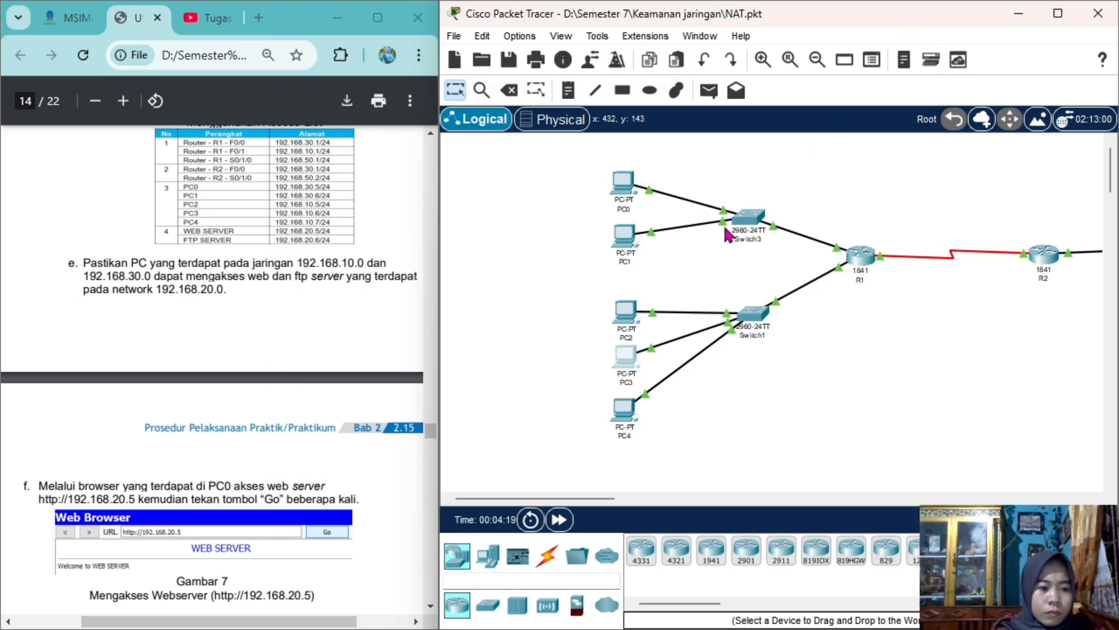
left_click(628, 318)
left_click(449, 55)
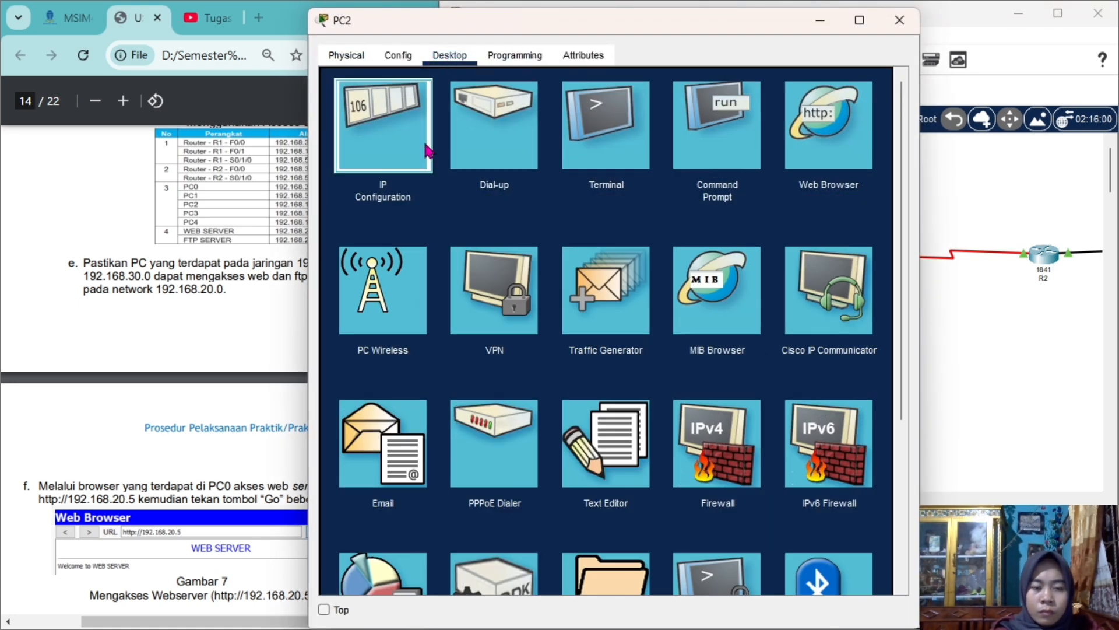
left_click(428, 150)
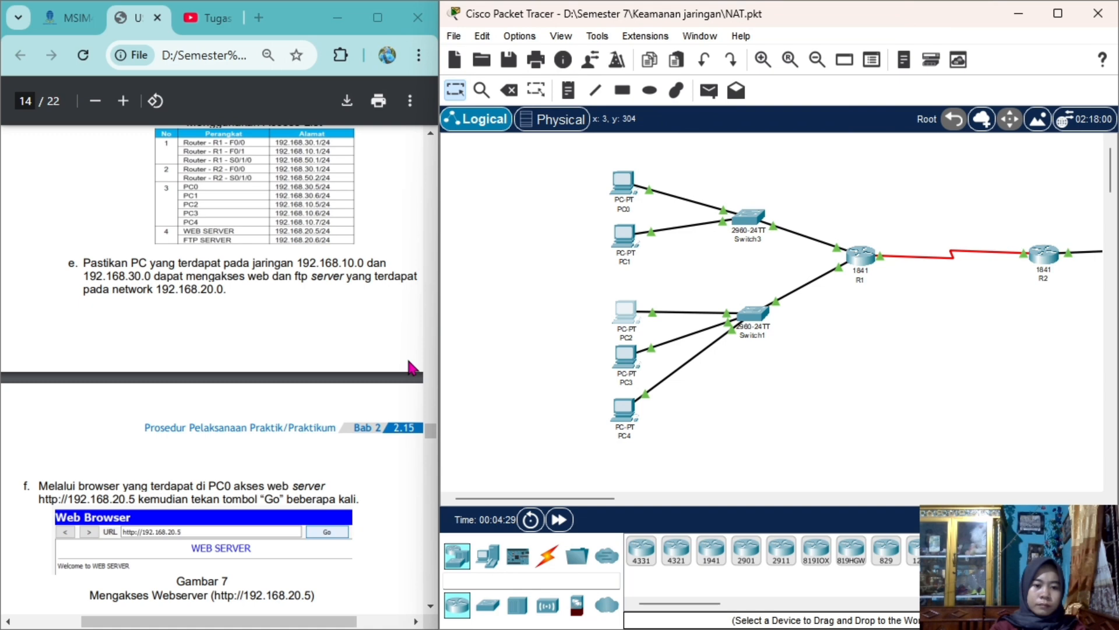
Step: Look up the router addresses in the guide's Tabel 5 and inspect R1's configuration, command line, attributes and physical views
scroll(432, 432, "up", 2)
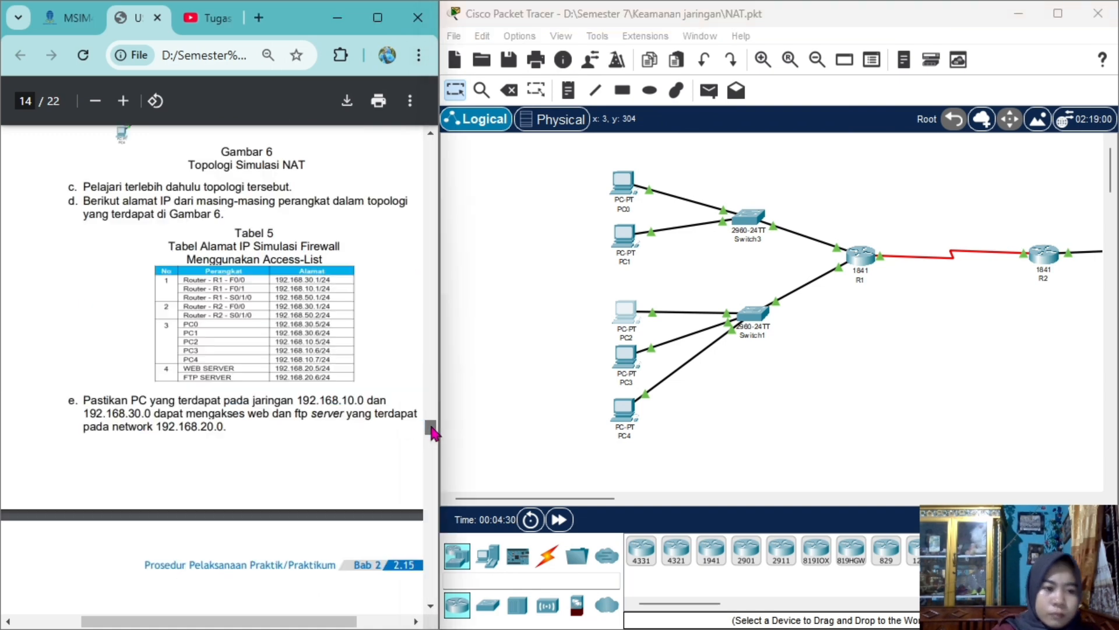
scroll(432, 432, "up", 1)
left_click(862, 264)
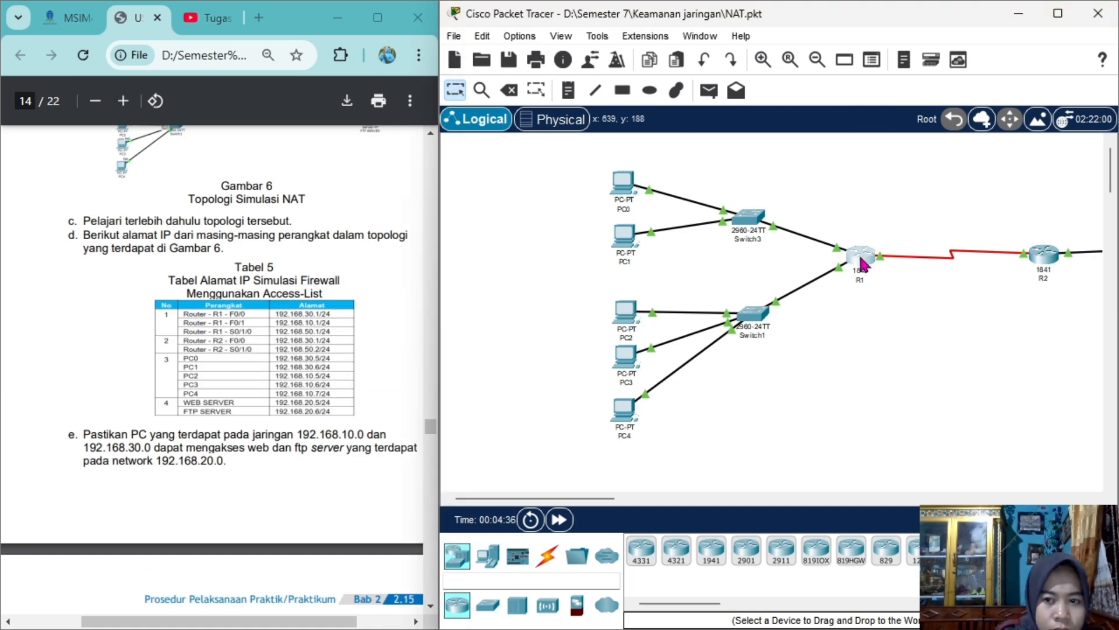
left_click(398, 55)
left_click(439, 55)
left_click(487, 55)
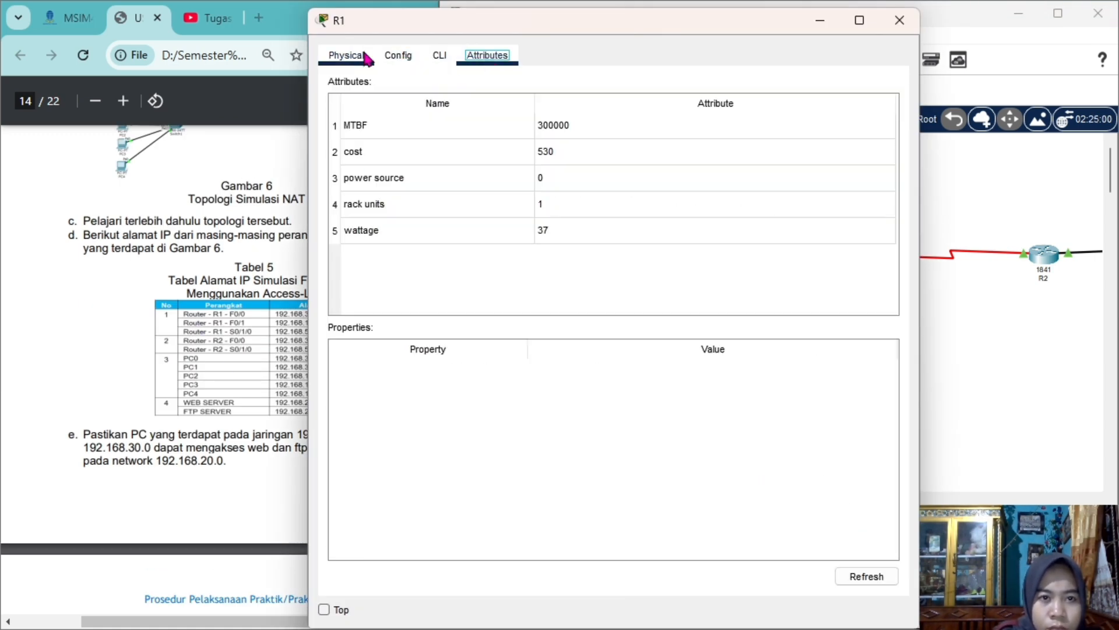
left_click(366, 58)
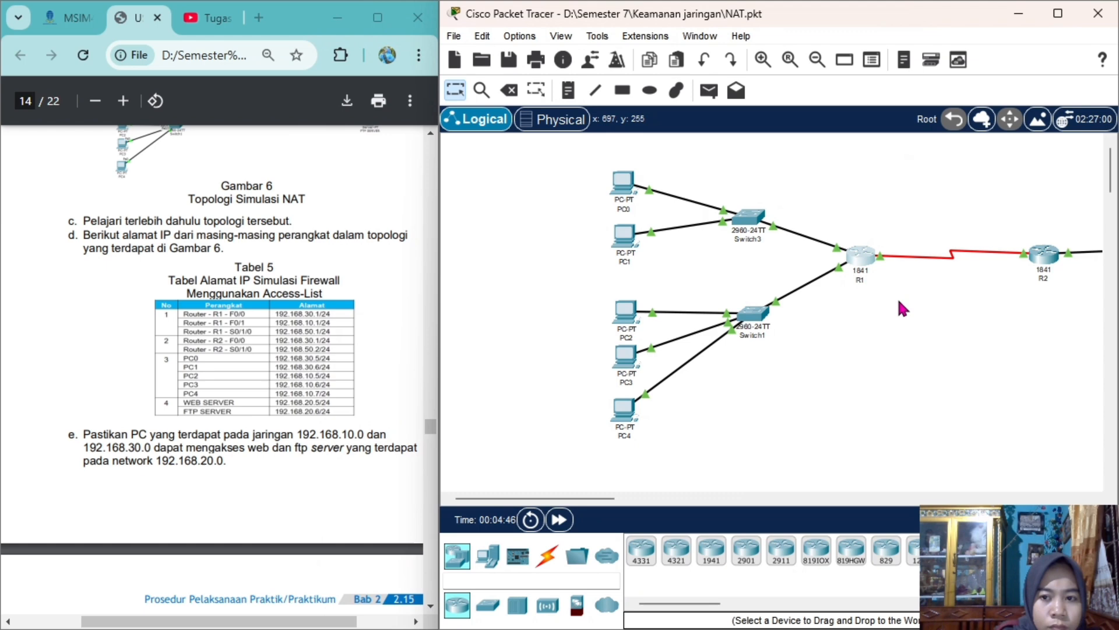
Step: Power-cycle routers R1 and R2 from their physical device views
left_click(861, 259)
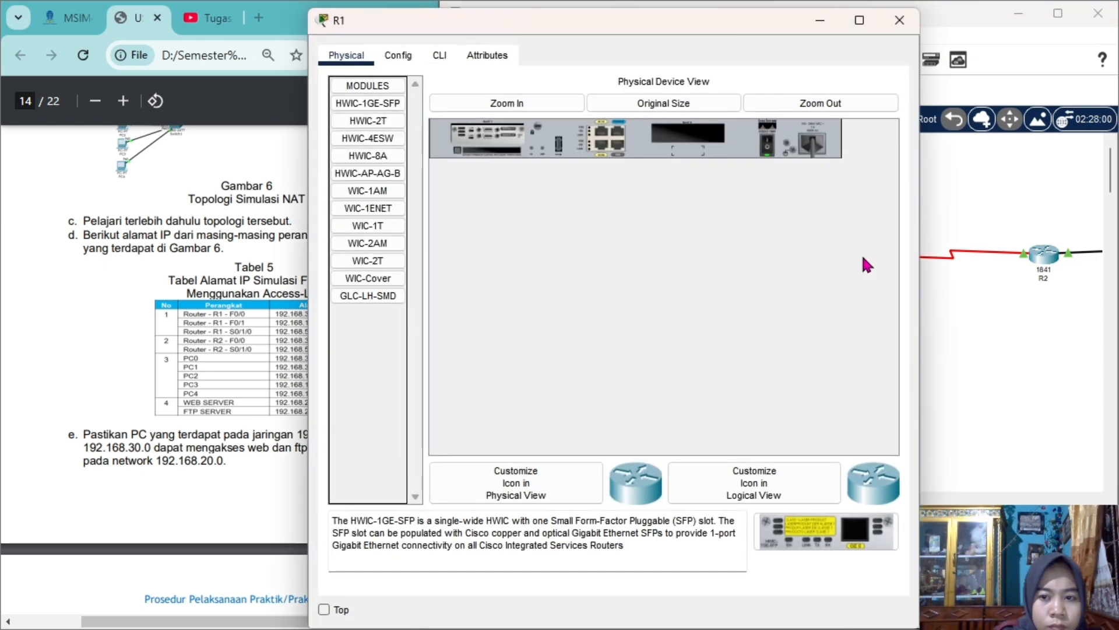
left_click(767, 153)
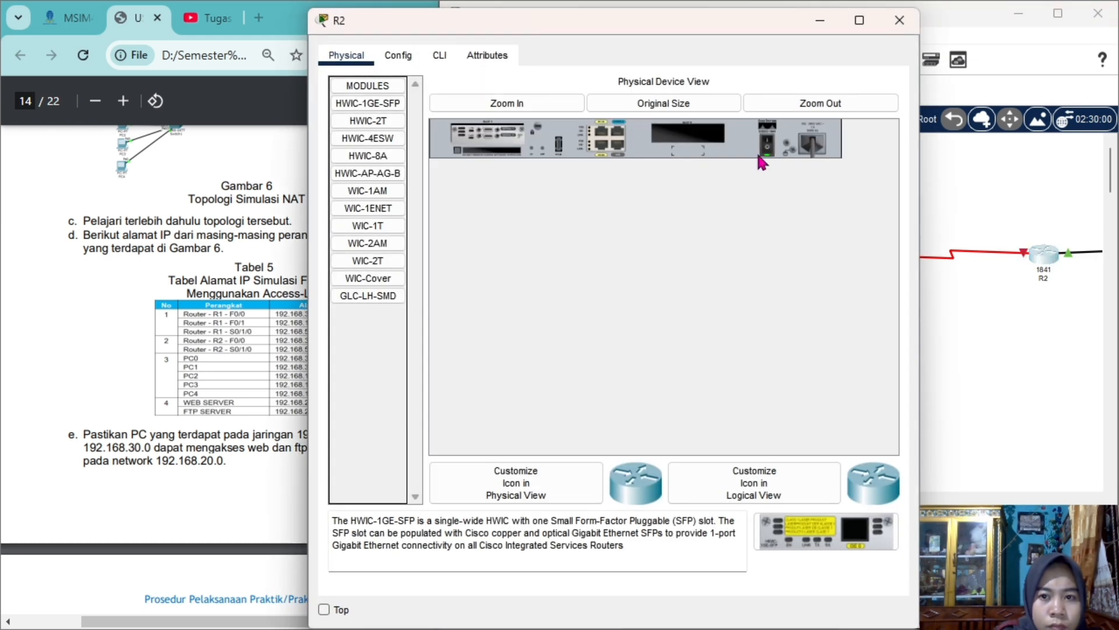
left_click(766, 153)
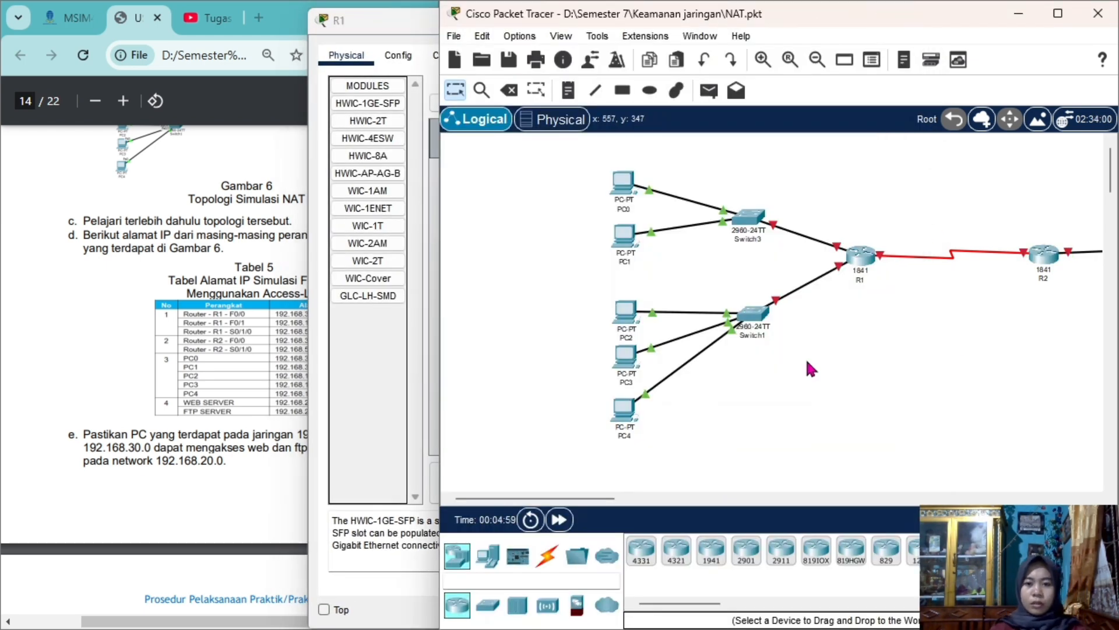
left_click(625, 186)
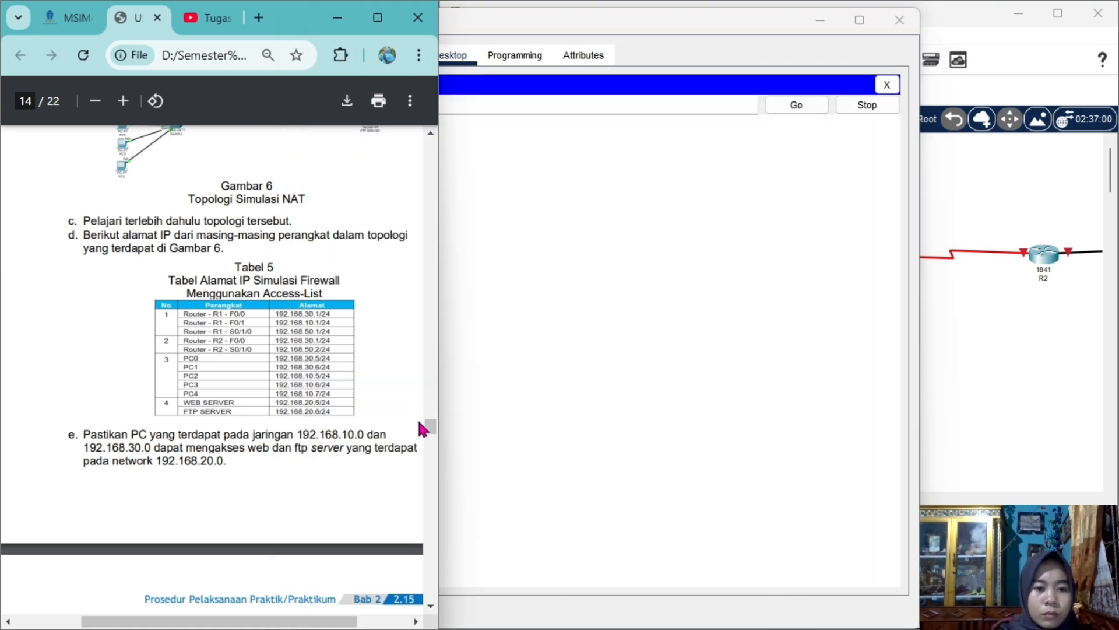
scroll(423, 434, "down", 5)
left_click(489, 168)
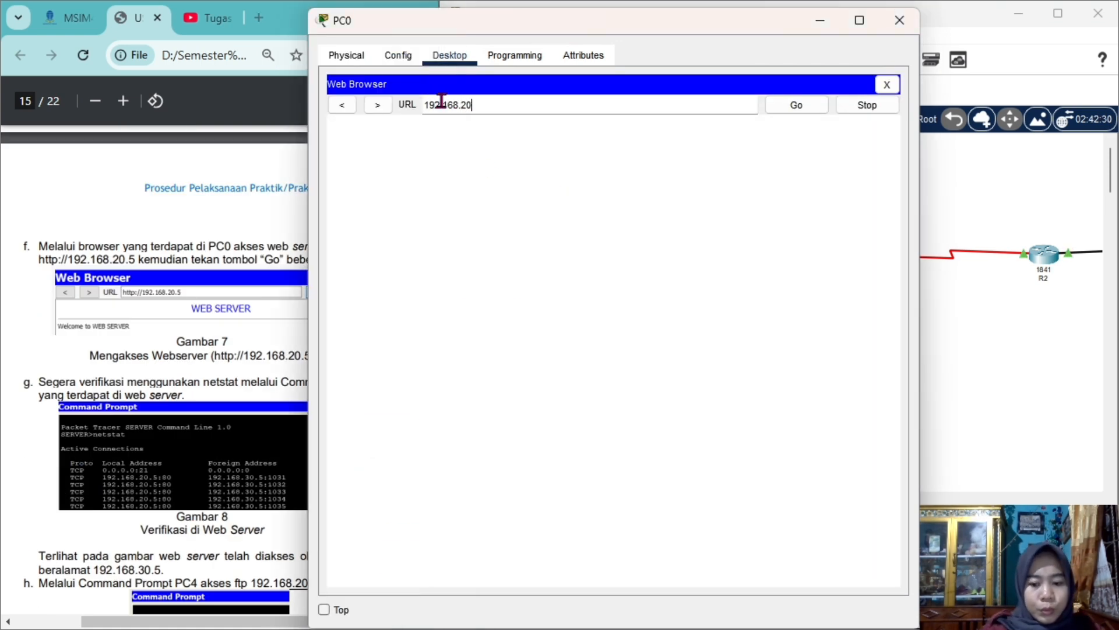
left_click(798, 107)
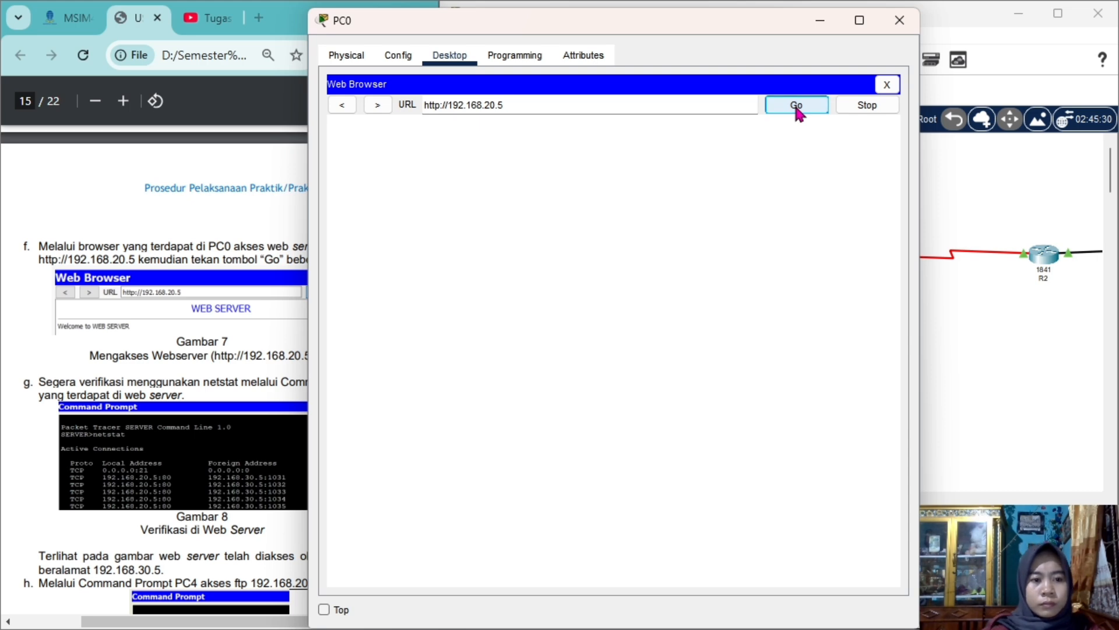
left_click(797, 108)
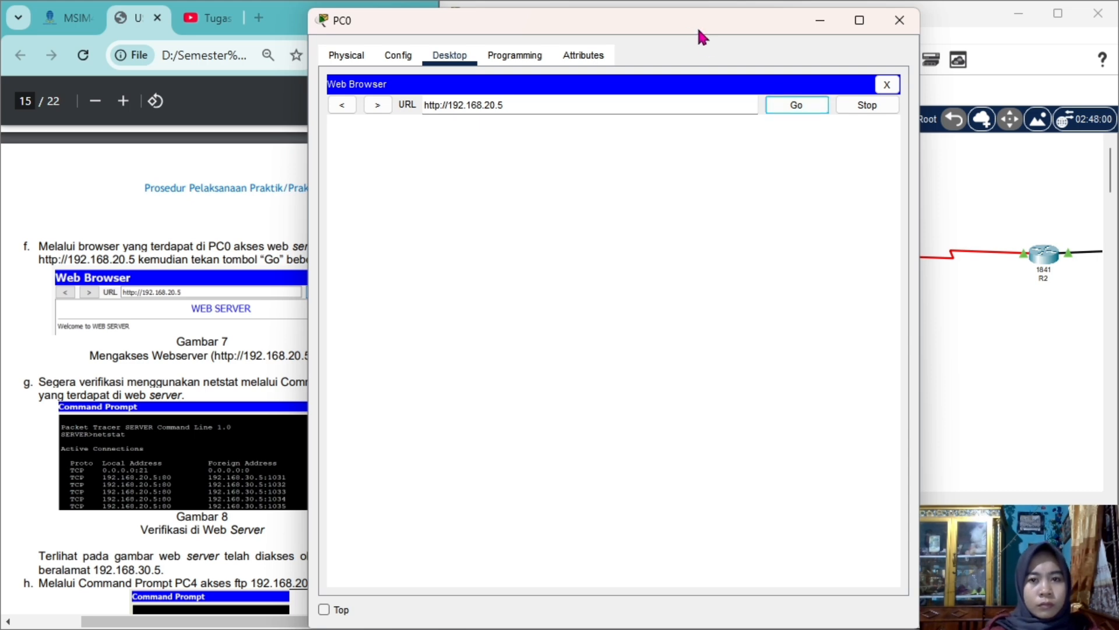
left_click_drag(696, 24, 735, 39)
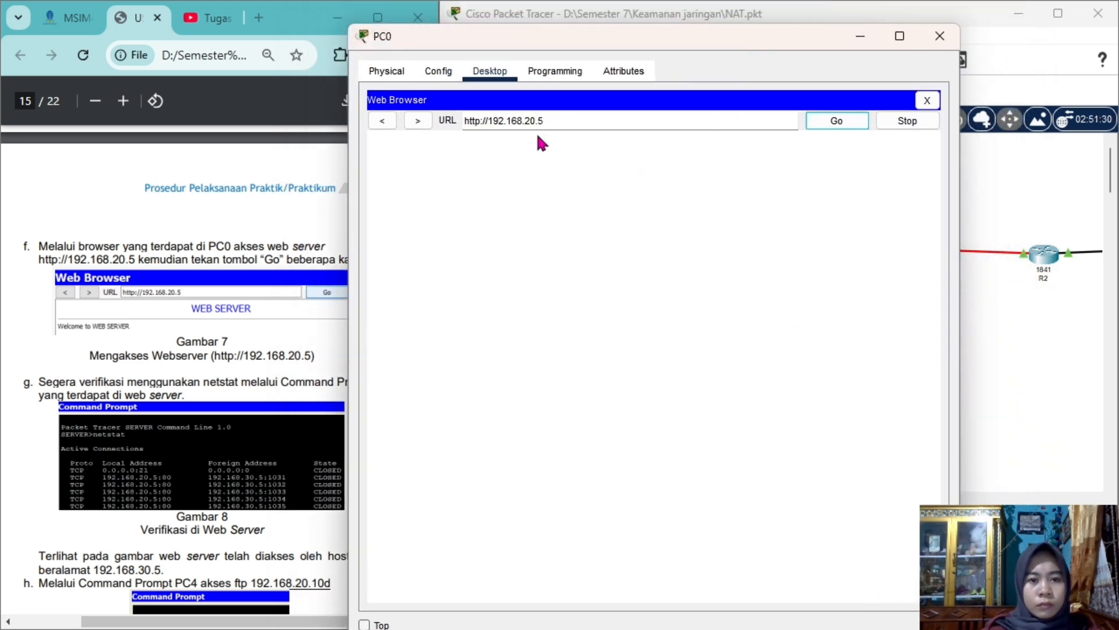
left_click(835, 123)
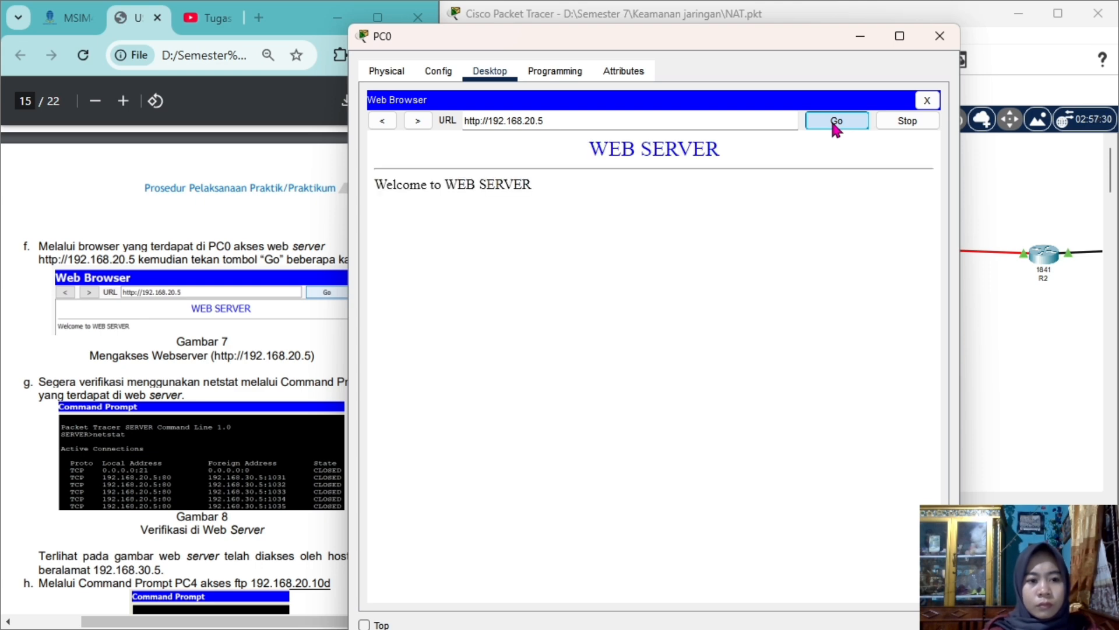
Step: Run netstat in the WEB SERVER's command prompt to verify its active connections
left_click(1021, 319)
left_click_drag(598, 500, 693, 467)
left_click(829, 198)
left_click(507, 54)
left_click(605, 142)
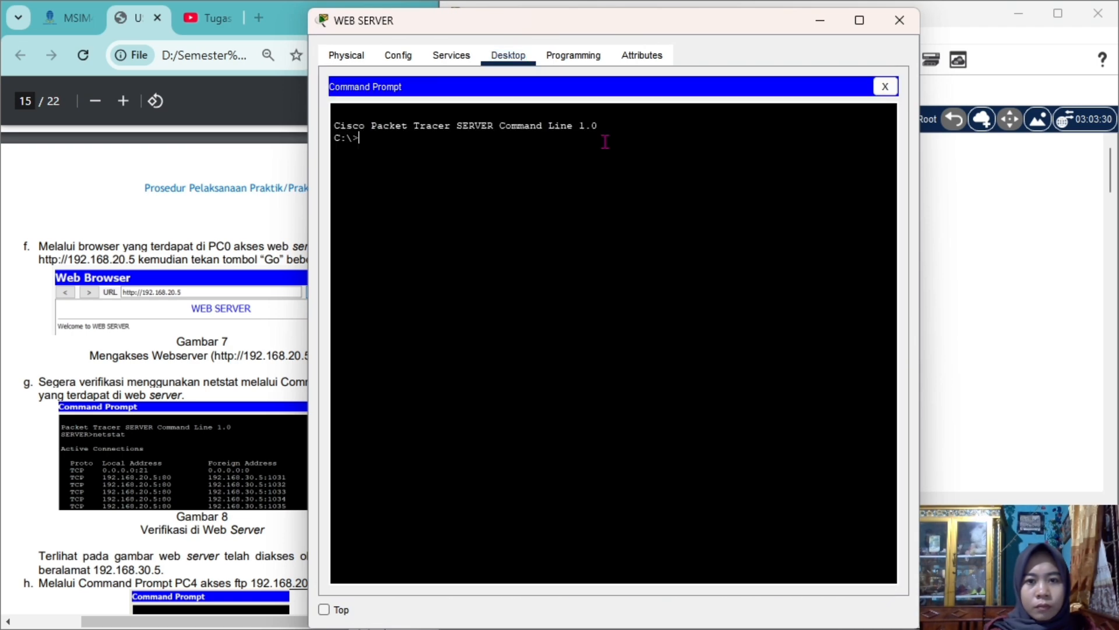
type("netstat")
key("Return")
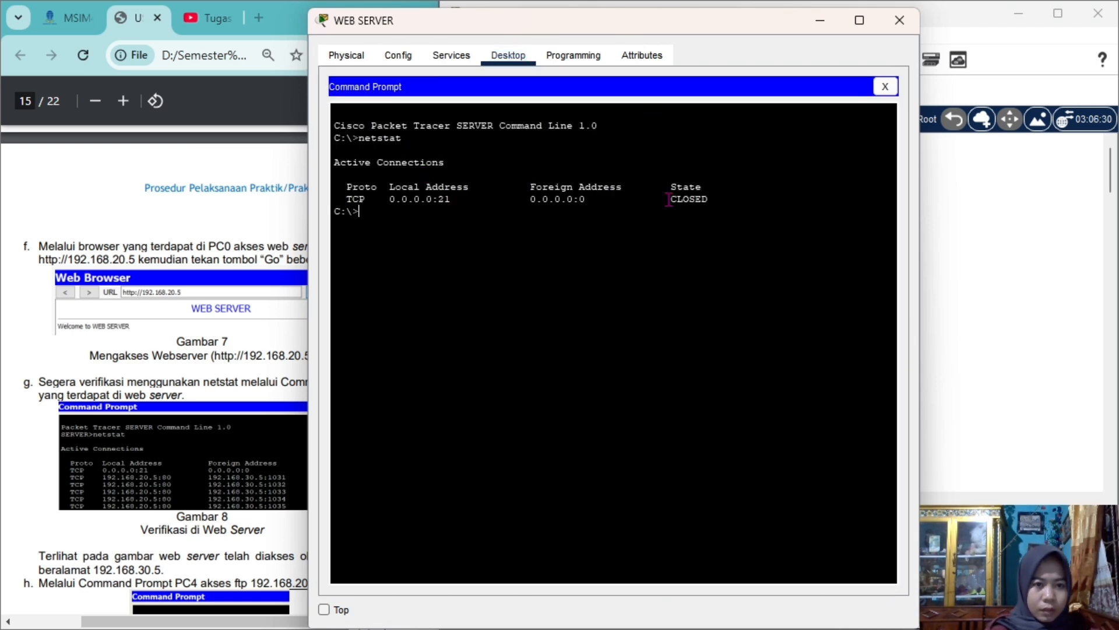
Step: Compare the WEB SERVER's netstat output with the guide's Gambar 8 and read the FTP access steps h and i
left_click_drag(712, 32, 801, 36)
left_click(350, 405)
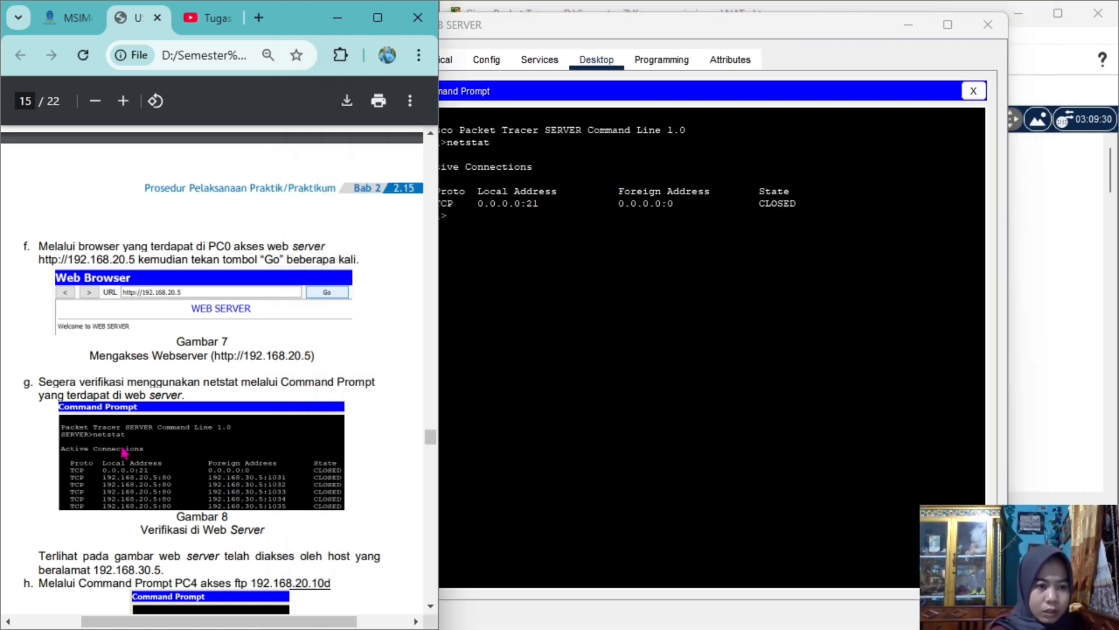
scroll(432, 442, "down", 2)
left_click_drag(662, 35, 752, 30)
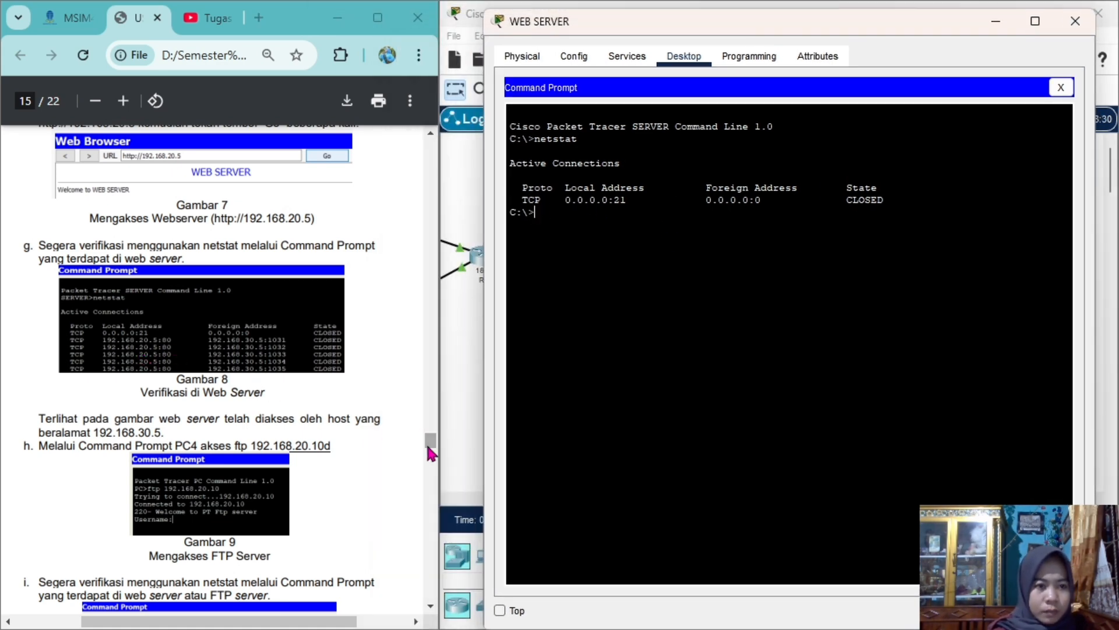
left_click_drag(429, 446, 429, 451)
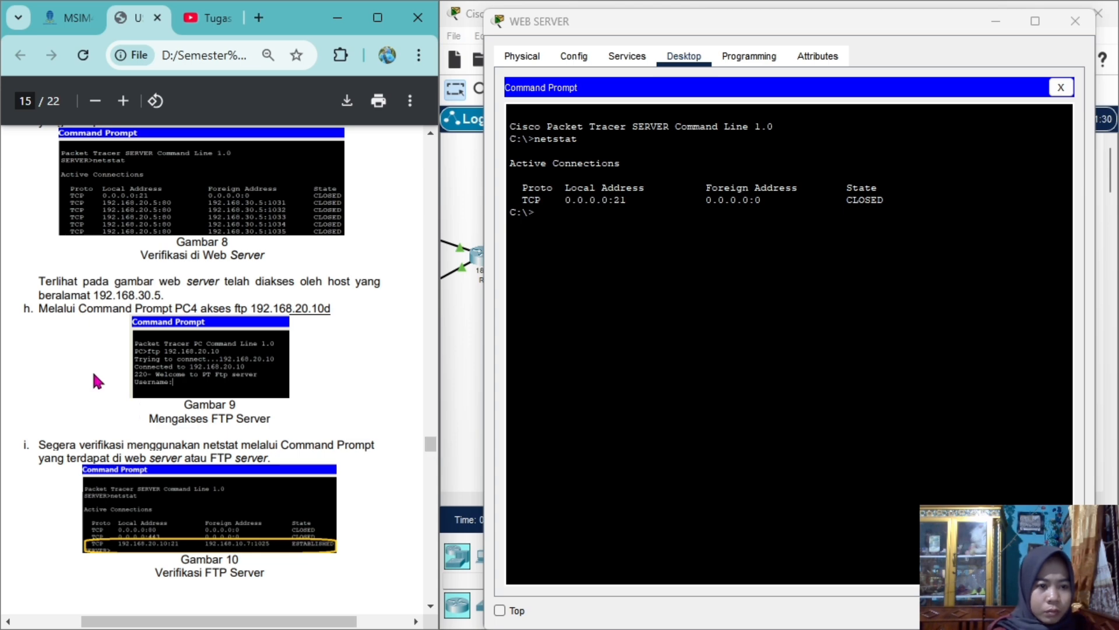
Step: Close the WEB SERVER window and connect from PC4's command prompt with ftp 192.168.20.10
left_click(1076, 21)
left_click_drag(628, 501, 550, 511)
left_click(585, 424)
left_click(721, 104)
left_click_drag(659, 21, 764, 67)
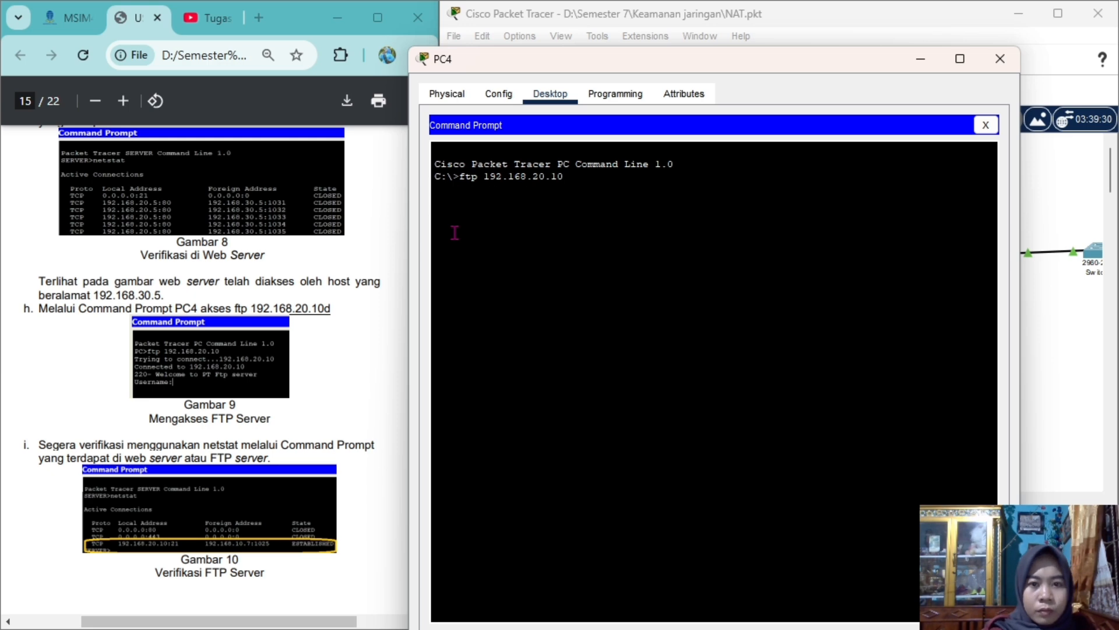
key("Return")
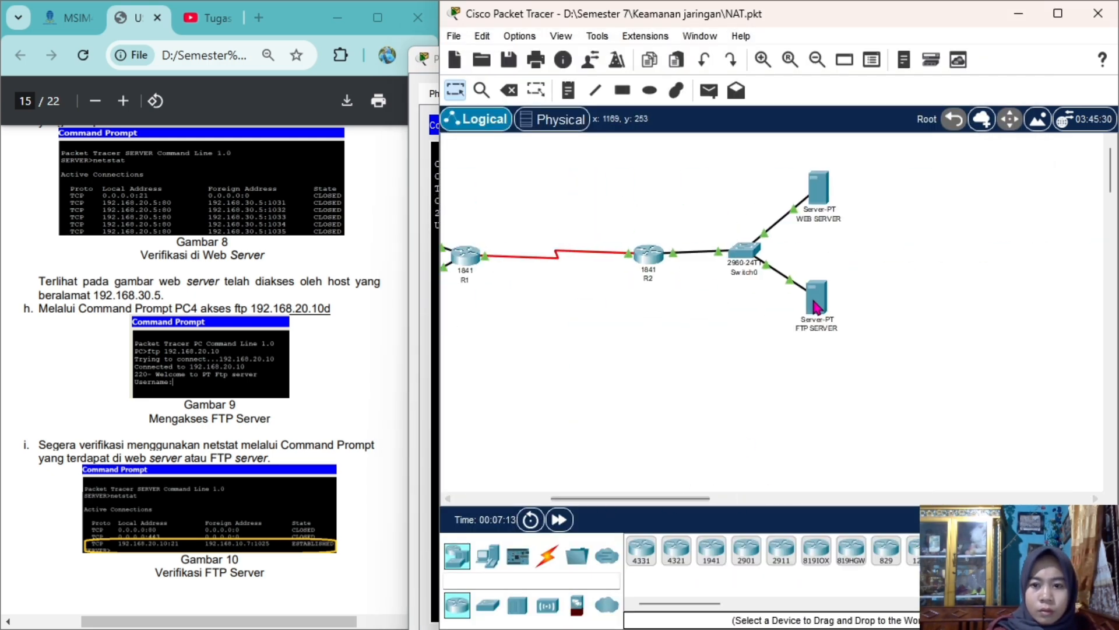
Step: Run netstat in the FTP SERVER's command prompt to verify which host is connected
left_click(814, 304)
left_click(505, 55)
left_click(612, 137)
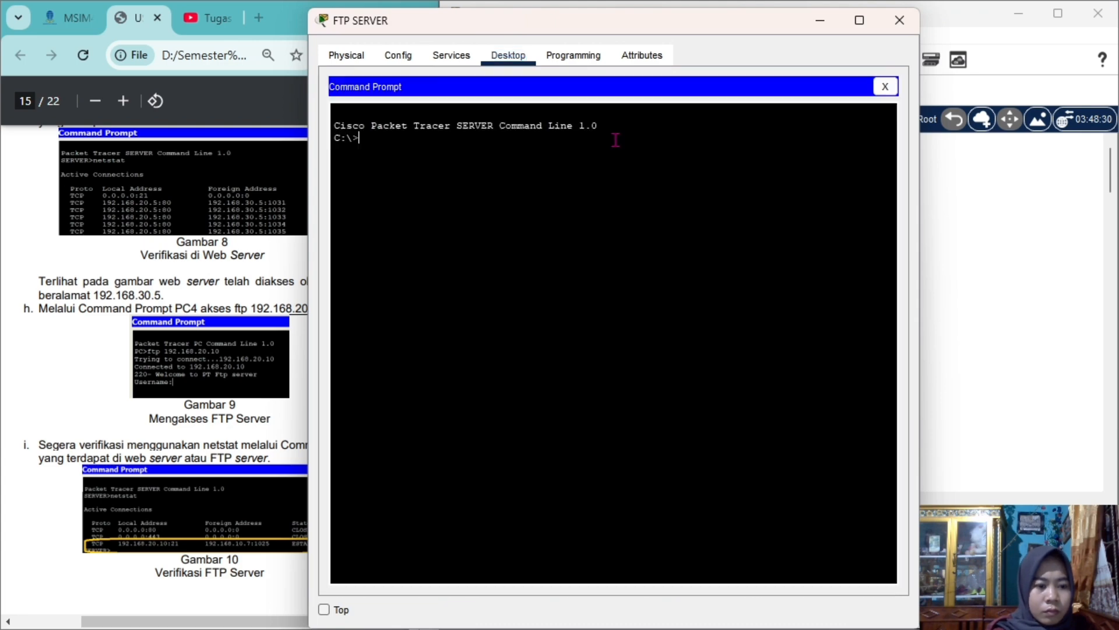
right_click(384, 145)
left_click(416, 171)
key("Return")
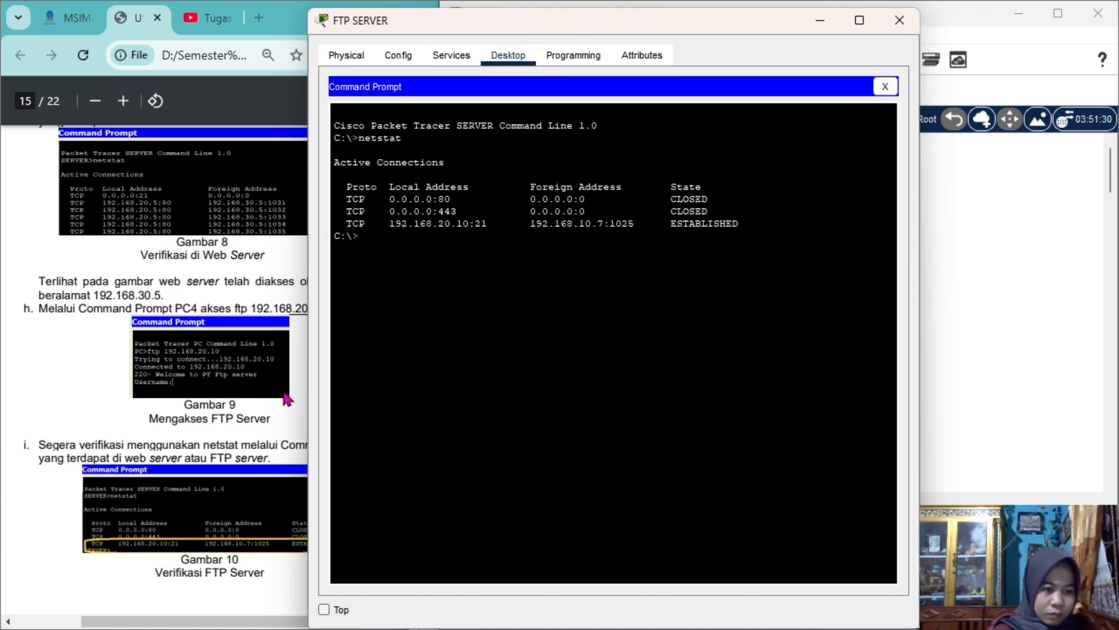
Step: Check the guide's Gambar 10 and run netstat again in the WEB SERVER's command prompt
left_click(274, 420)
left_click_drag(431, 443, 434, 449)
scroll(431, 452, "up", 5)
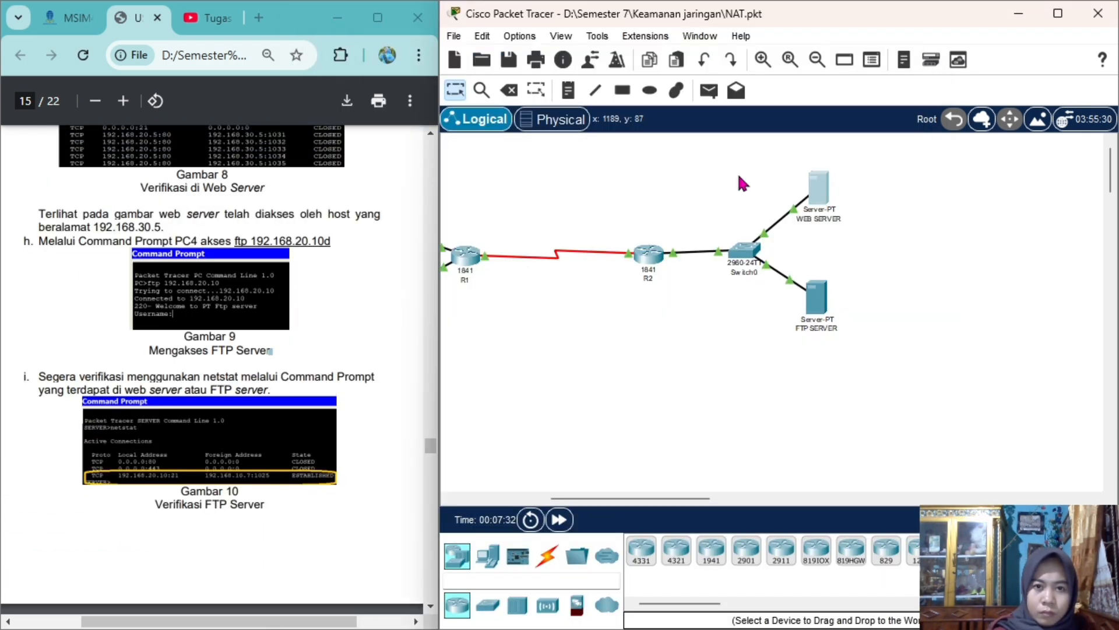
left_click(816, 188)
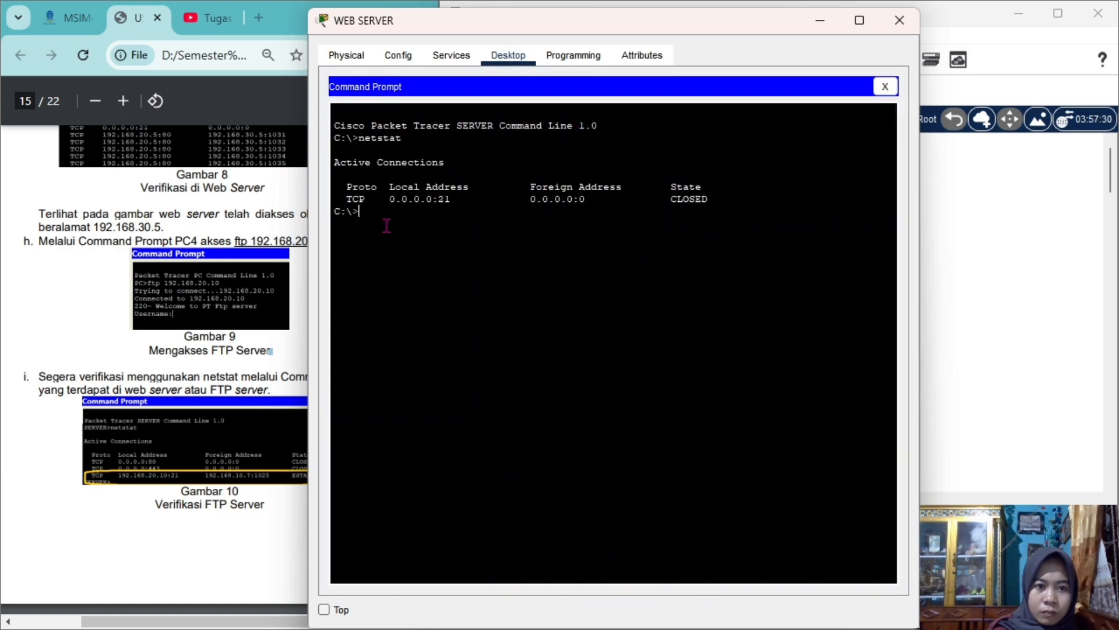
right_click(365, 214)
left_click(399, 240)
key("Return")
Step: Read the guide's initial topology conditions and NAT scenario on page 16, keeping the WEB SERVER window clear of the text
left_click(102, 487)
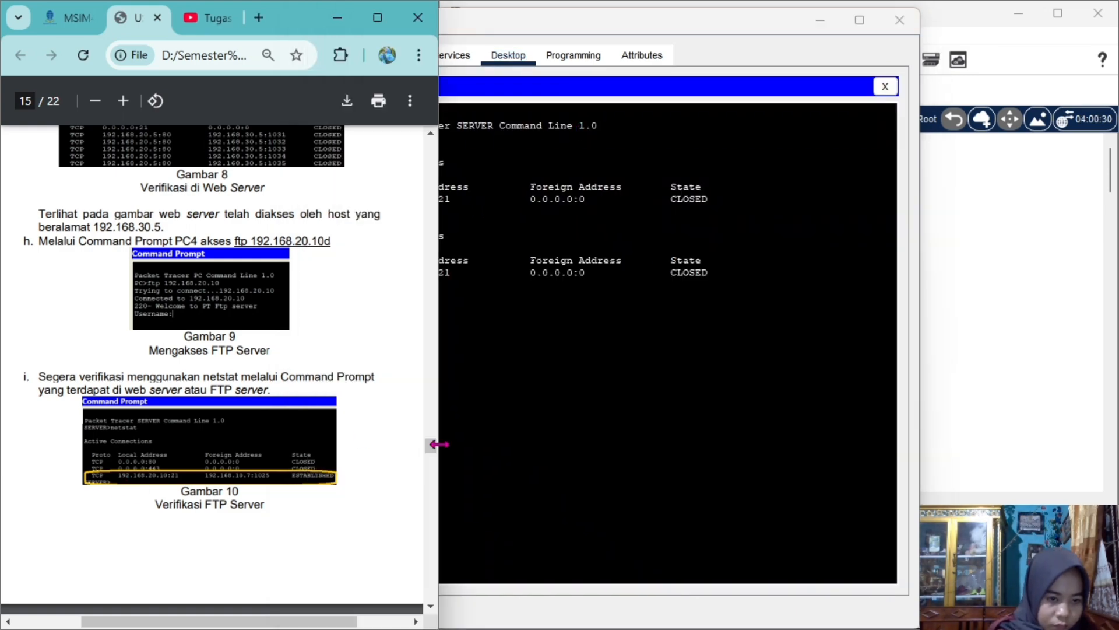
left_click_drag(440, 445, 437, 464)
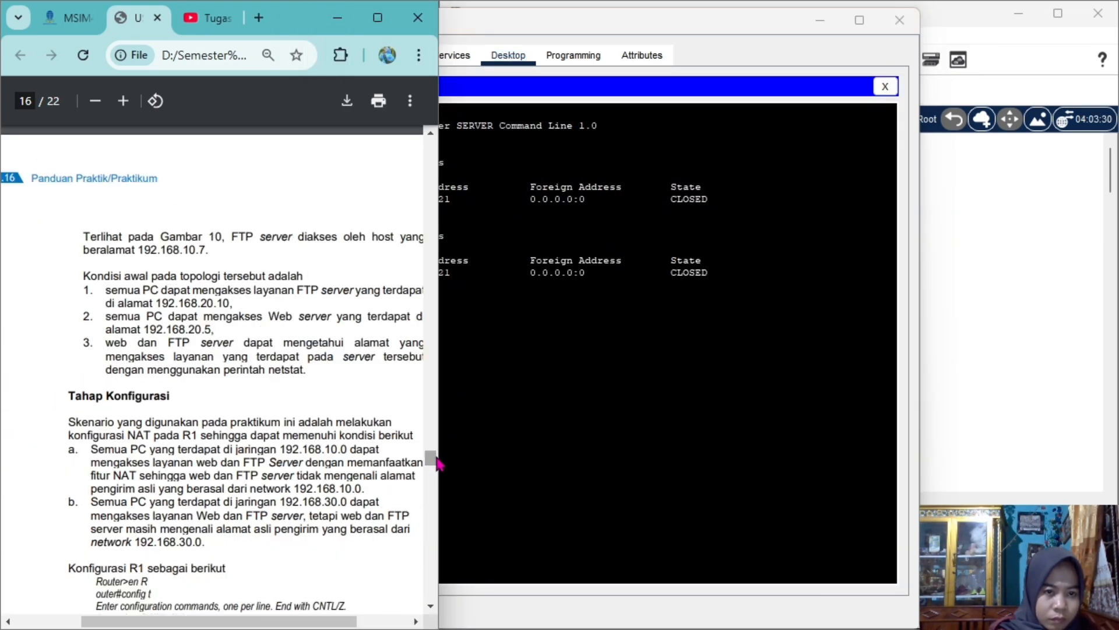
left_click(516, 320)
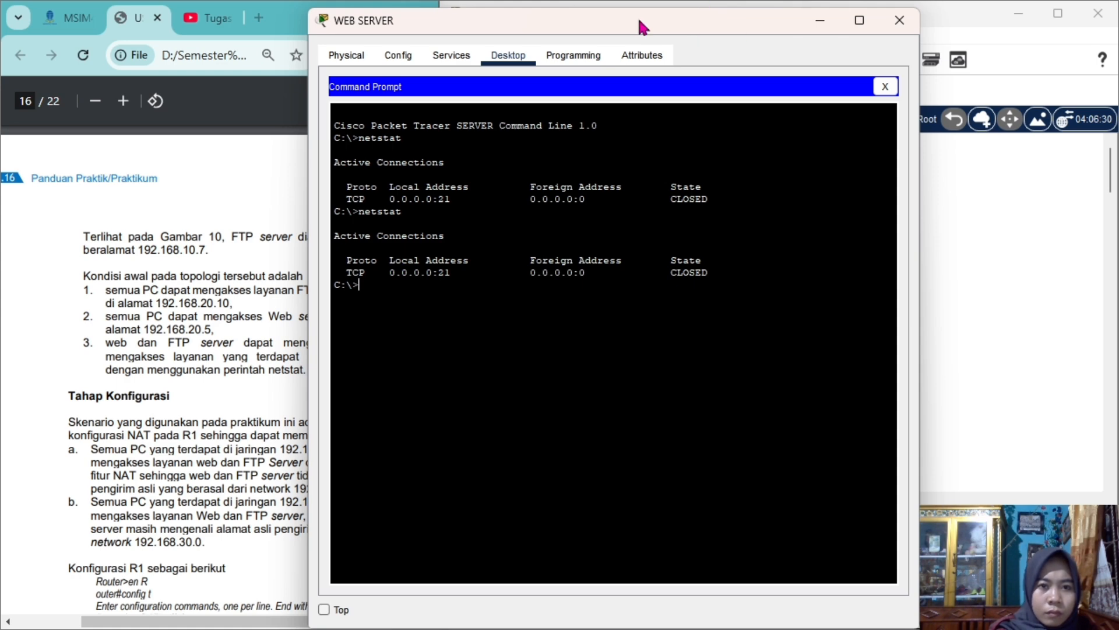
left_click_drag(637, 27, 797, 28)
mouse_move(212, 622)
left_mouse_down()
mouse_move(253, 623)
mouse_move(230, 627)
left_mouse_up()
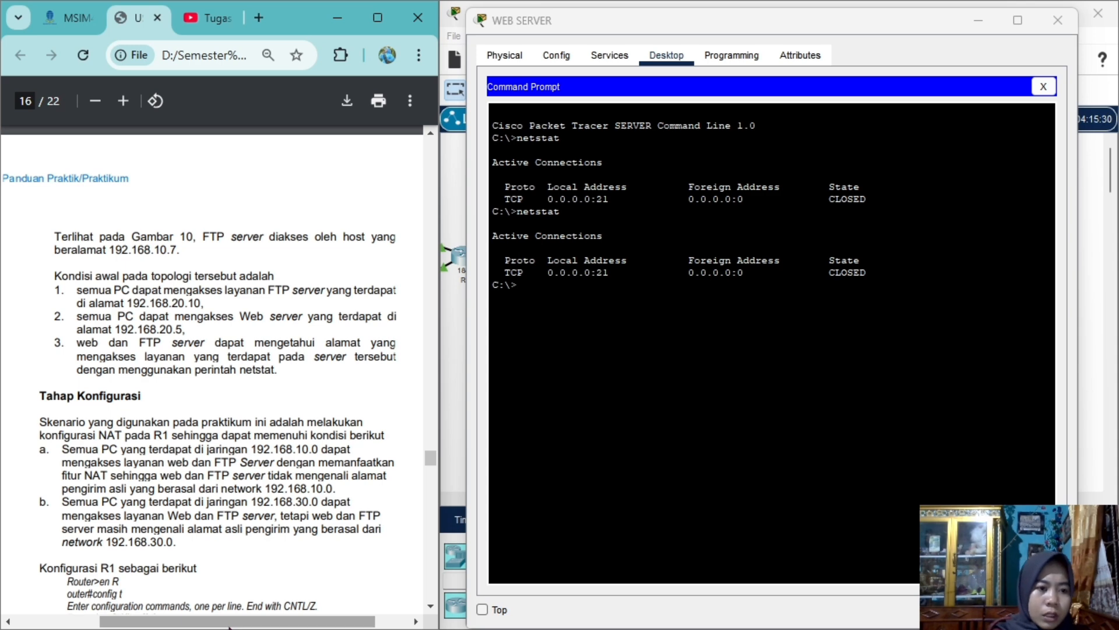
Step: Connect from PC0's command prompt with ftp 192.168.20.10, and close the WEB SERVER and PC0 windows
left_click(1058, 20)
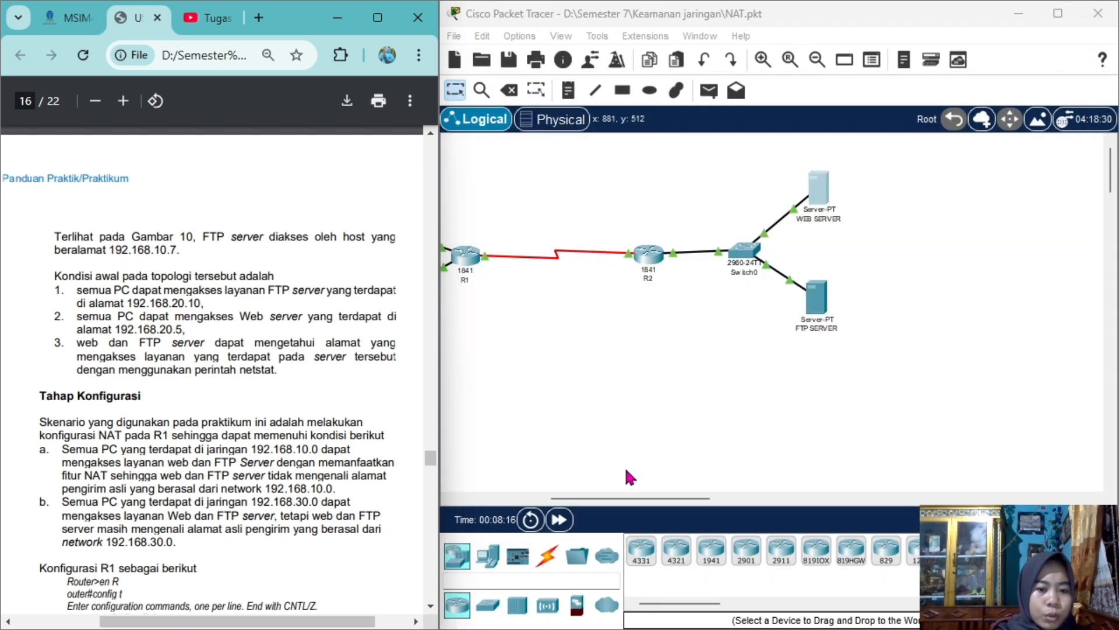
left_click_drag(598, 499, 550, 499)
left_click(618, 195)
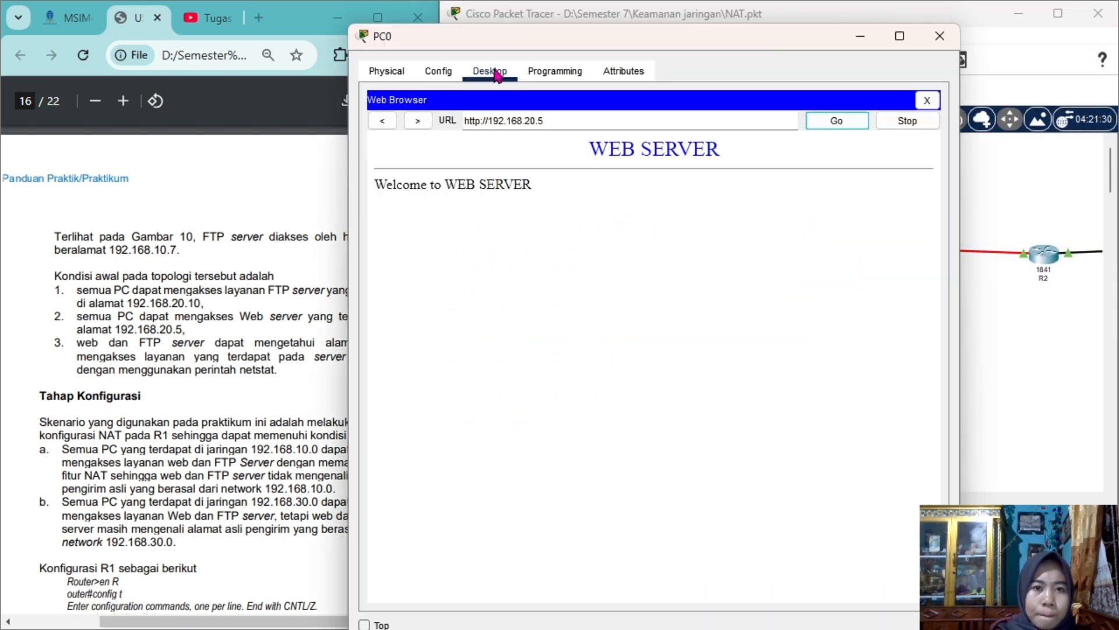
left_click(927, 101)
left_click(752, 146)
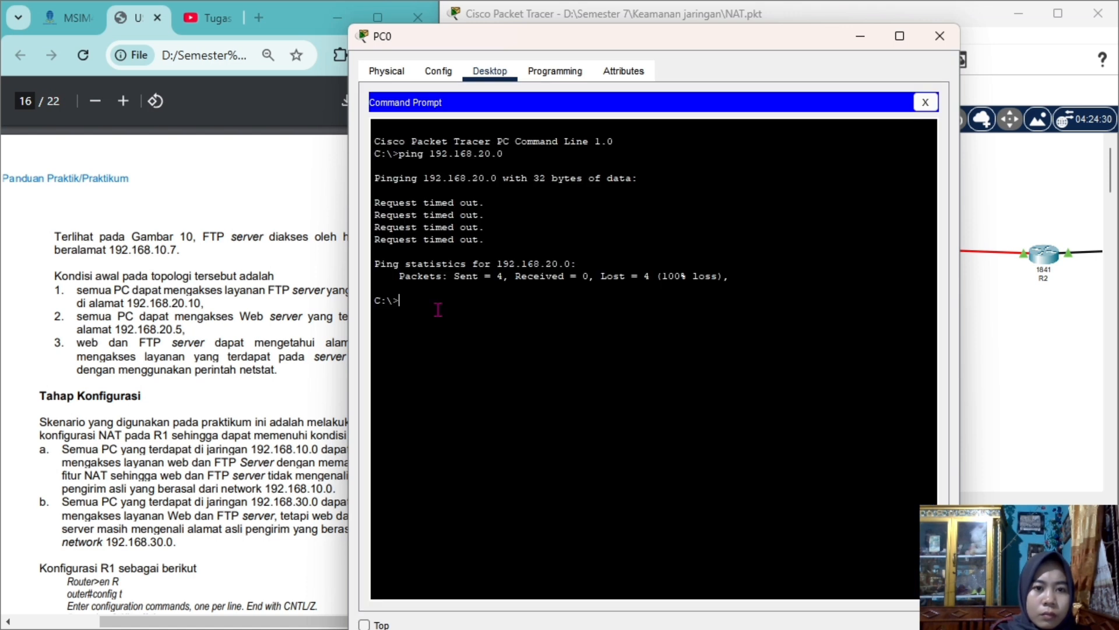
left_click_drag(736, 42, 809, 45)
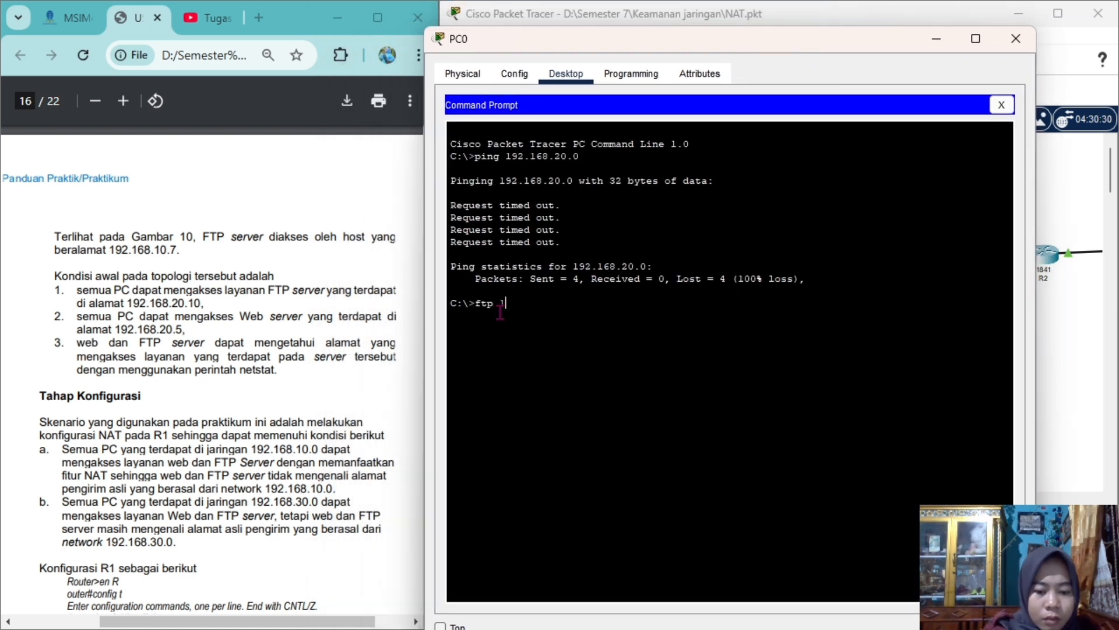
type("0.1")
key("Return")
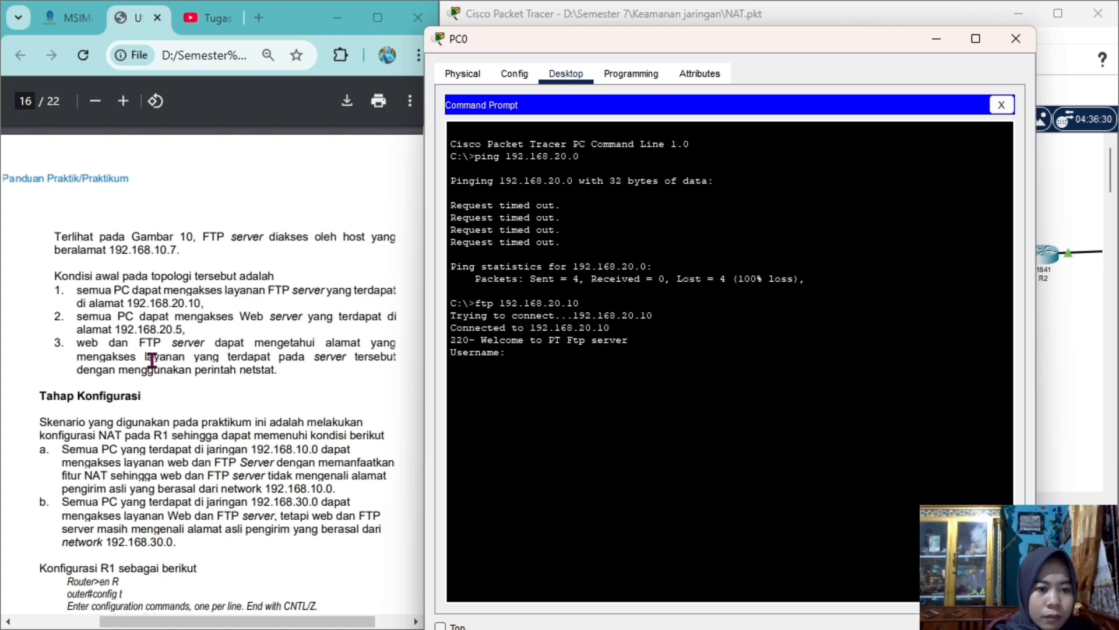
left_click(1016, 38)
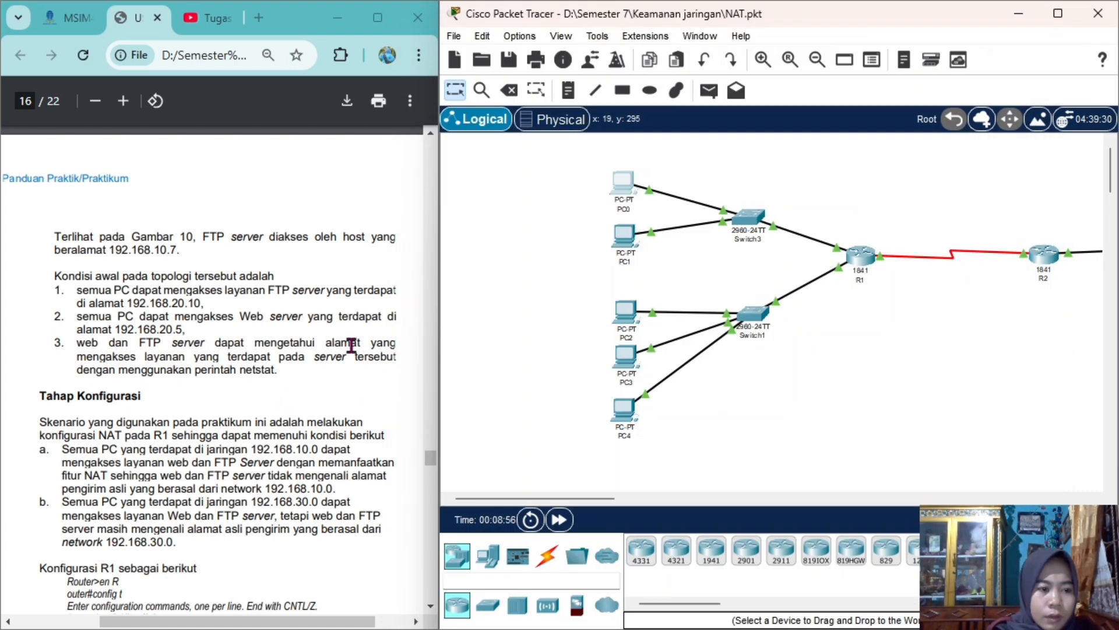
Step: Find the guide's R1 configuration commands on page 16 and enter global configuration mode in R1's CLI with en and config t
left_click_drag(432, 459, 433, 466)
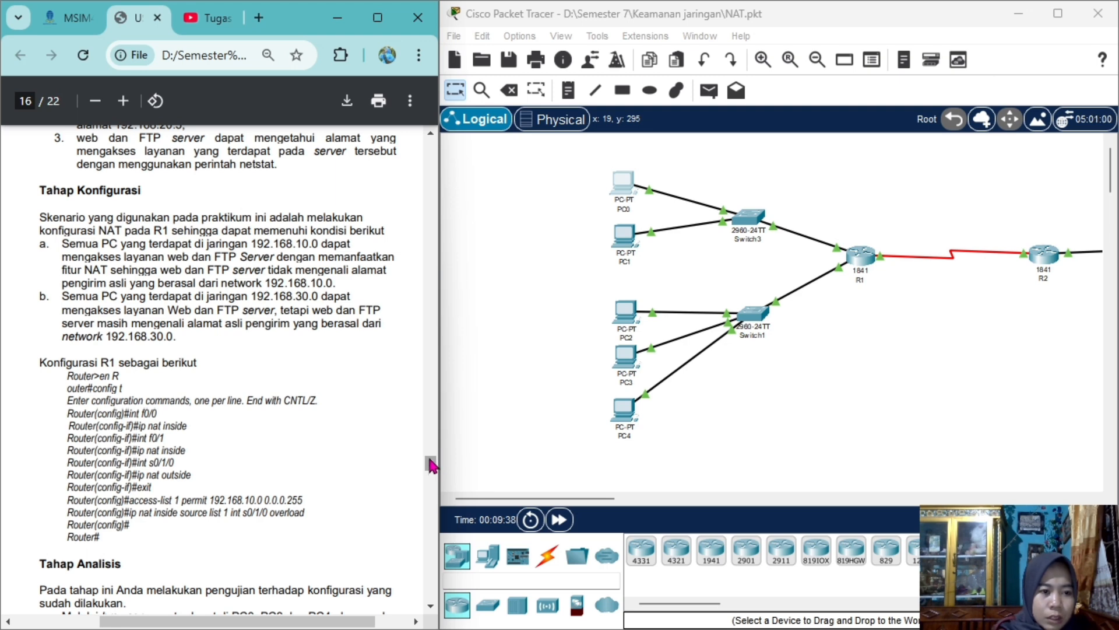
scroll(430, 465, "down", 2)
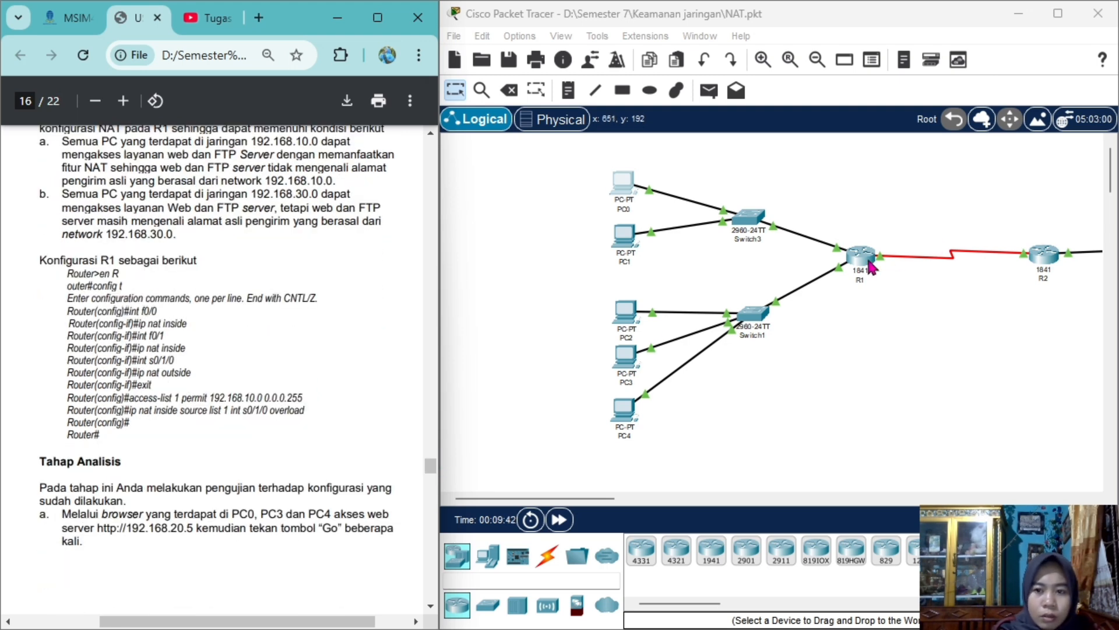
left_click(862, 257)
left_click(439, 55)
key("Return")
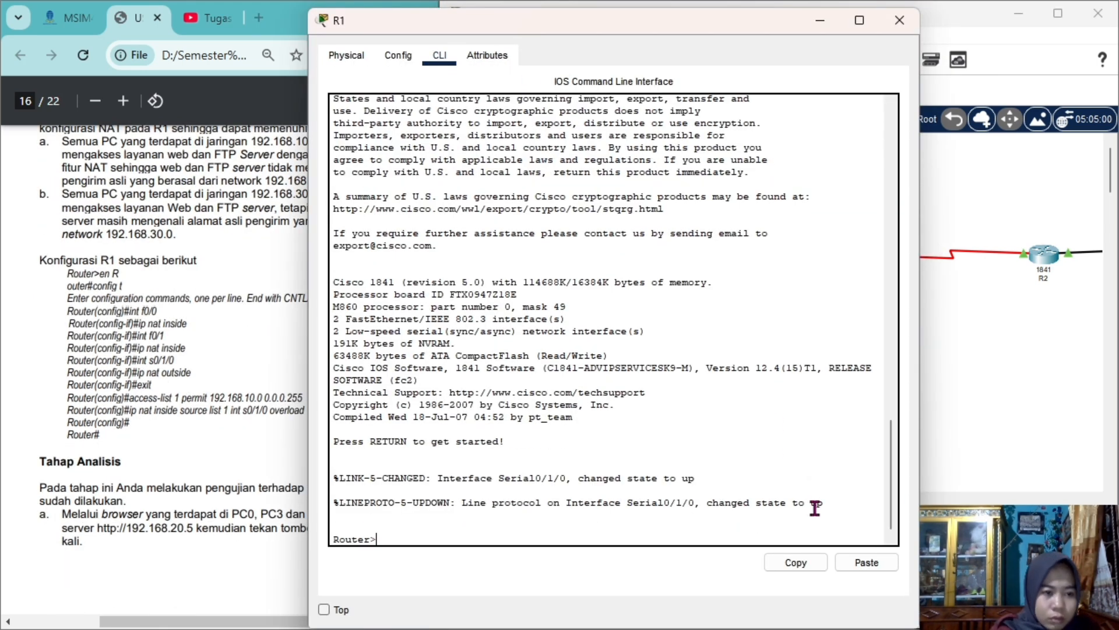
type("en")
key("Return")
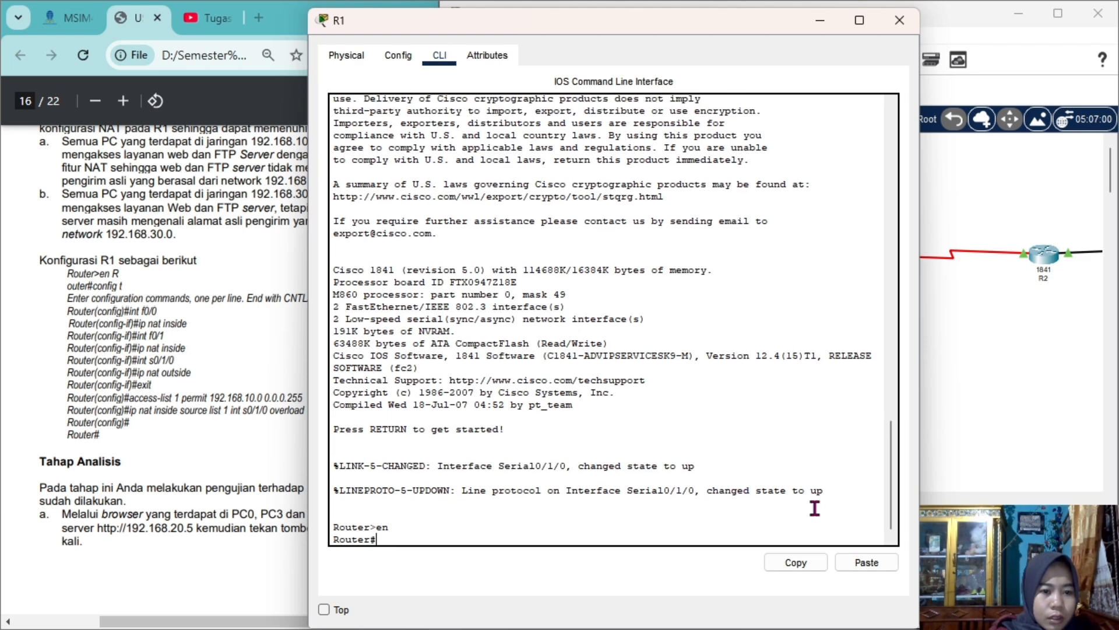
type("config t")
key("Return")
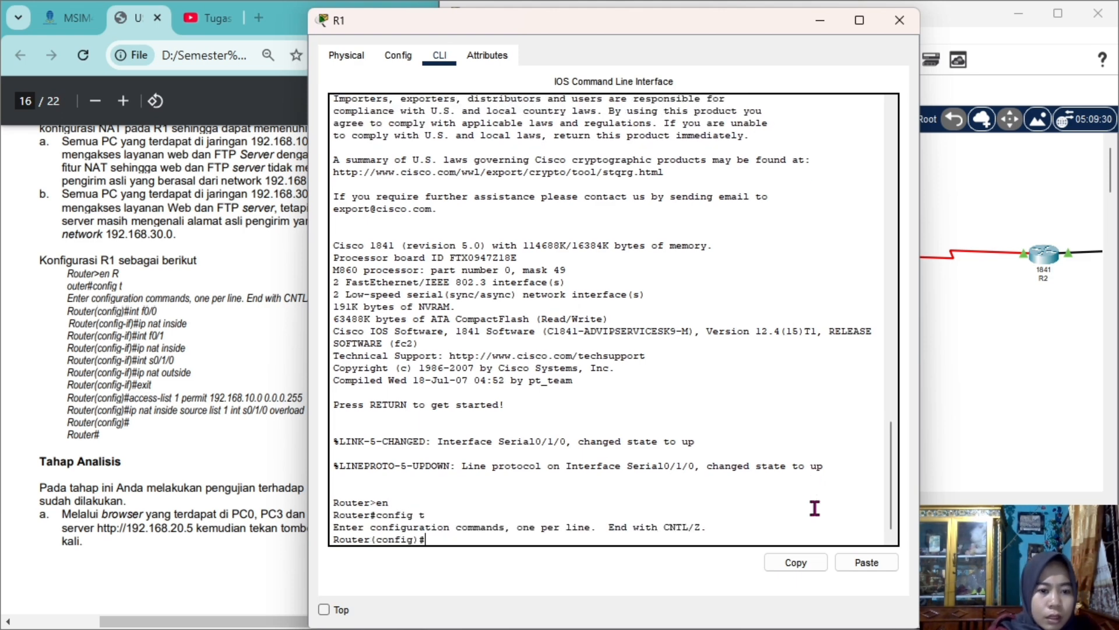
Step: Move the R1 window clear of the guide and set interface f0/0 as ip nat inside
left_click_drag(691, 14, 823, 27)
left_click(64, 314)
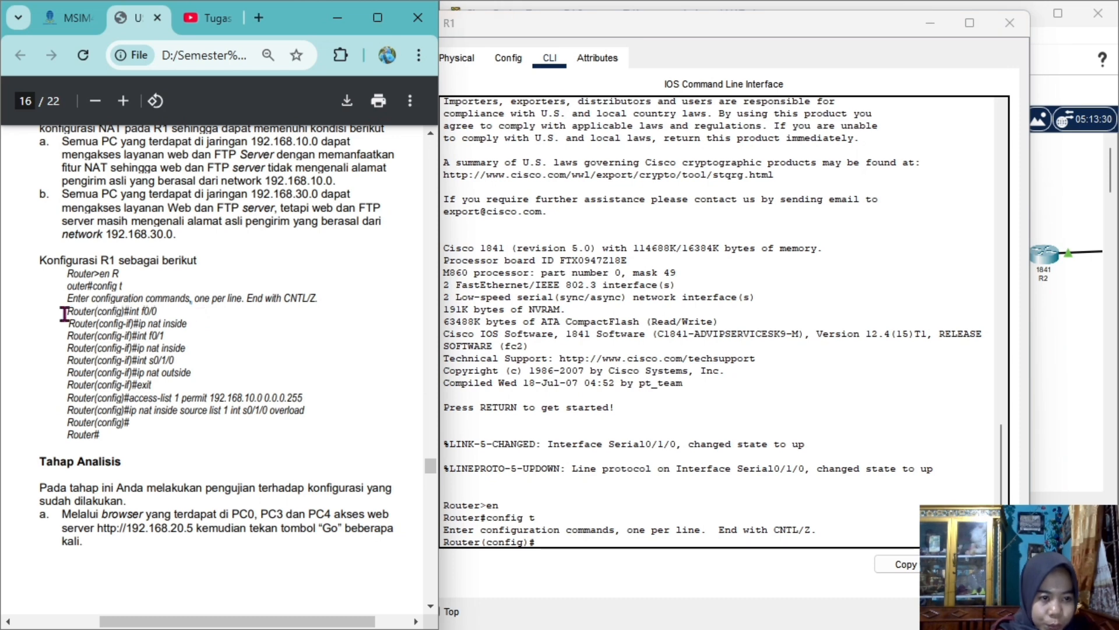
left_click(584, 508)
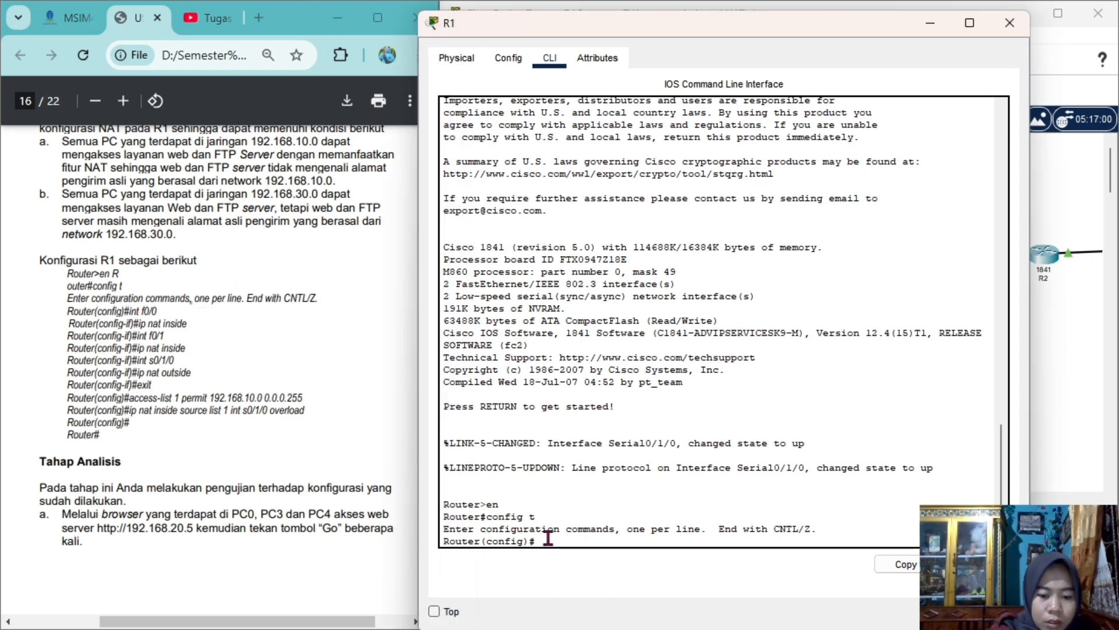
type("int f0/0")
key("Return")
left_click_drag(138, 325, 201, 343)
key("ctrl+c")
right_click(566, 545)
left_click(603, 576)
key("Return")
Step: Enter interface f0/1 on R1 and set it as ip nat inside, using the commands from the guide
right_click(569, 542)
left_click(600, 495)
key("Return")
left_click(561, 541)
right_click(561, 541)
left_click(597, 566)
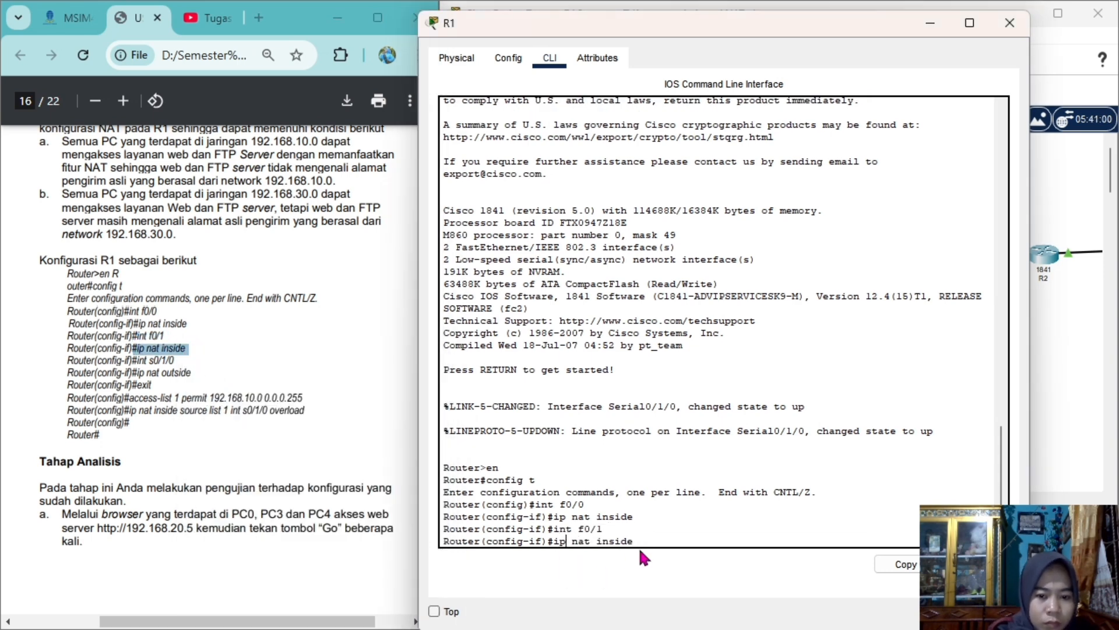
key("Return")
Step: Set R1's interface s0/1/0 as ip nat outside and exit interface configuration mode
left_click(188, 374)
left_click_drag(137, 360, 175, 360)
key("ctrl+c")
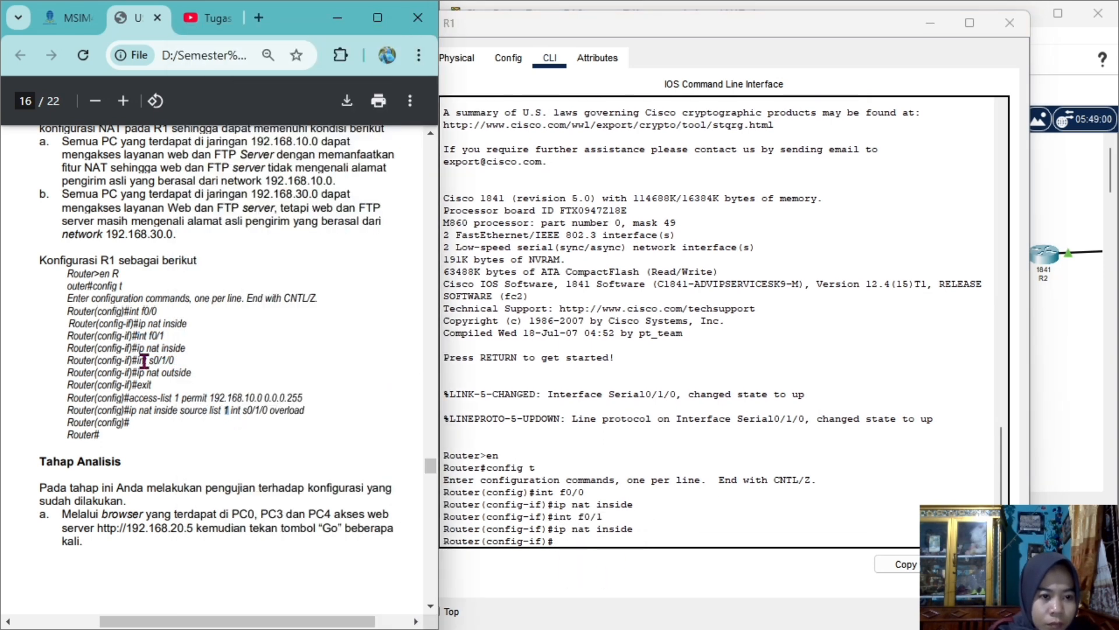
left_click(562, 541)
right_click(562, 541)
left_click(600, 573)
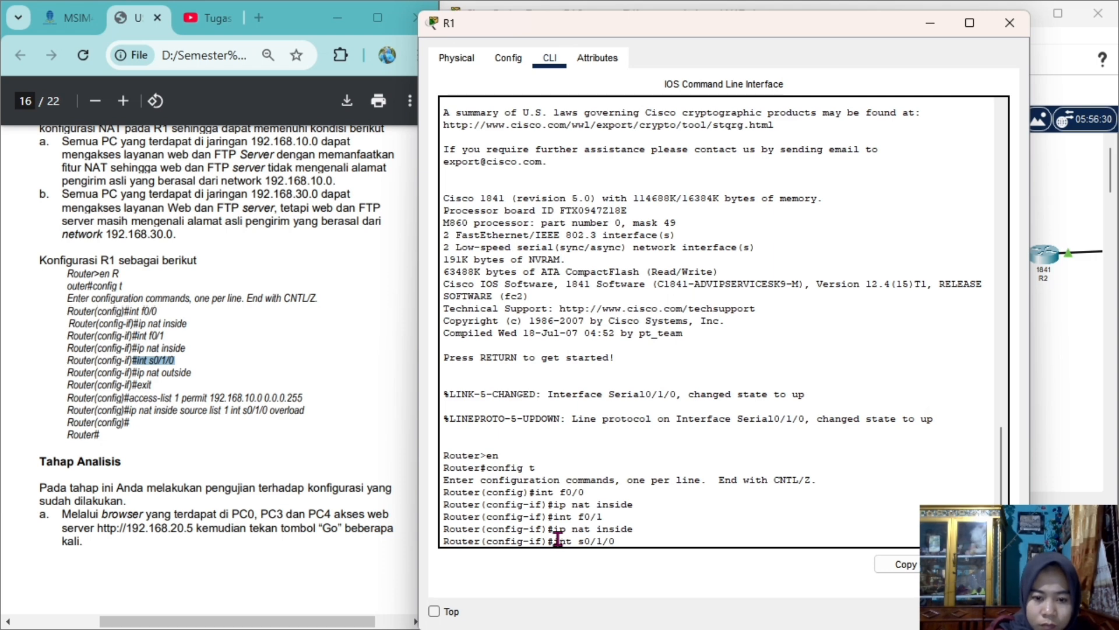
key("Return")
type("ip nat outside")
key("Return")
type("exit")
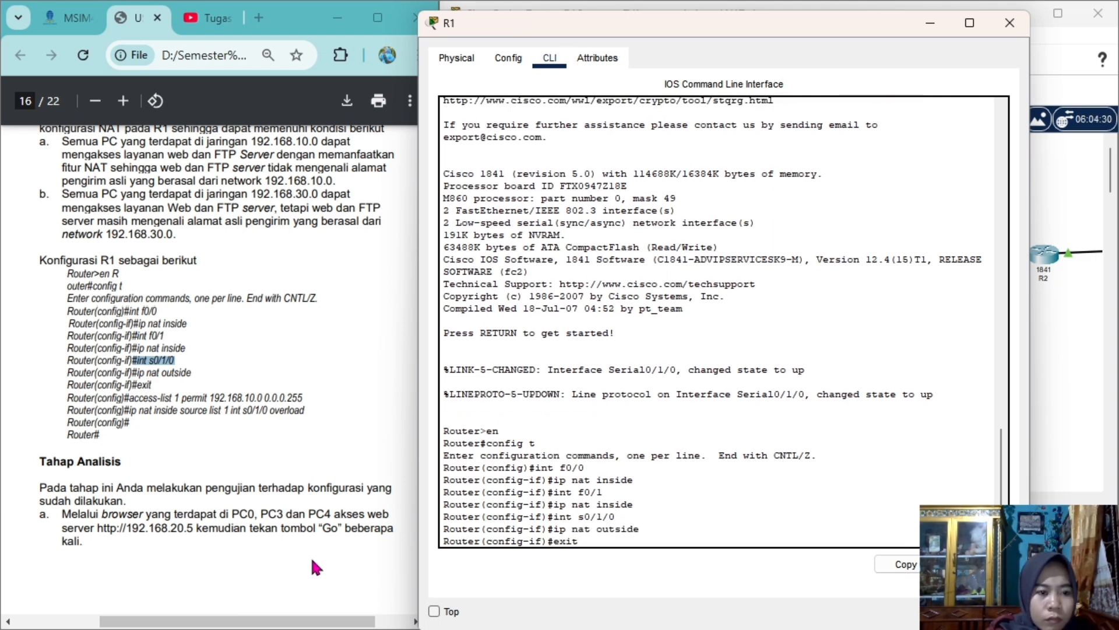
key("Return")
type("acc")
type("t 1 permit")
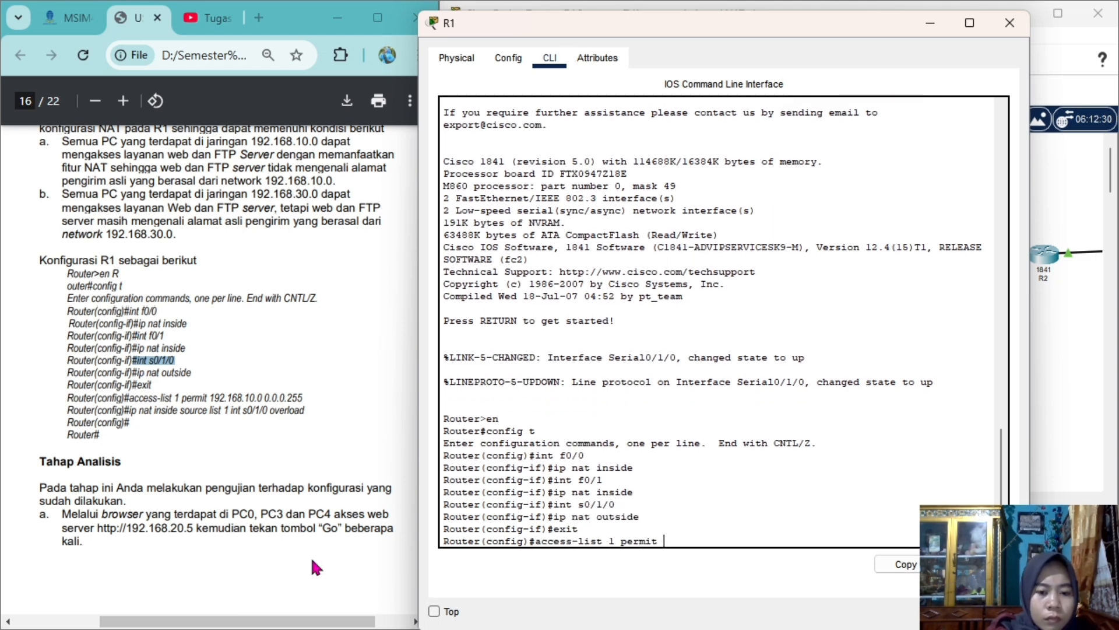
key("BackSpace")
key("BackSpace")
key("BackSpace")
key("BackSpace")
key("BackSpace")
key("BackSpace")
key("BackSpace")
key("BackSpace")
key("BackSpace")
key("BackSpace")
key("BackSpace")
key("BackSpace")
key("BackSpace")
key("BackSpace")
key("BackSpace")
key("BackSpace")
key("BackSpace")
key("BackSpace")
key("BackSpace")
key("BackSpace")
Step: Copy the access-list 1 permit 192.168.10.0 0.0.0.255 command from the guide and run it on R1
left_click_drag(128, 398, 304, 398)
key("ctrl+c")
left_click(549, 542)
key("ctrl+v")
key("Return")
Step: Copy ip nat inside source list 1 int s0/1/0 overload from the guide, remove the extra # and run it on R1
left_click_drag(124, 409, 304, 411)
right_click(305, 411)
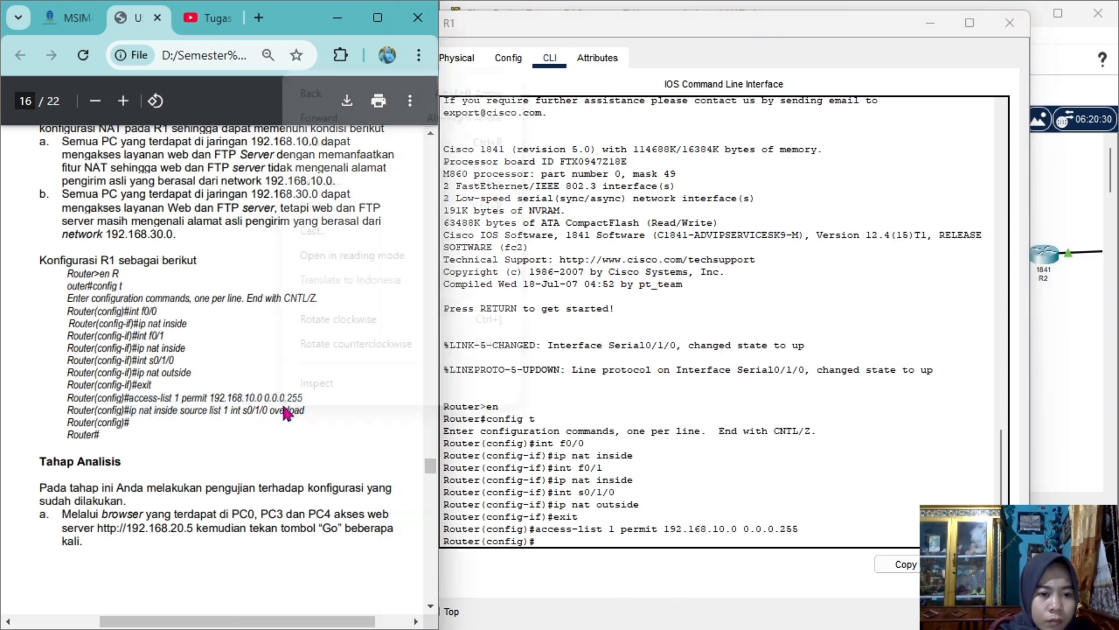
left_click(349, 220)
right_click(541, 539)
left_click(593, 583)
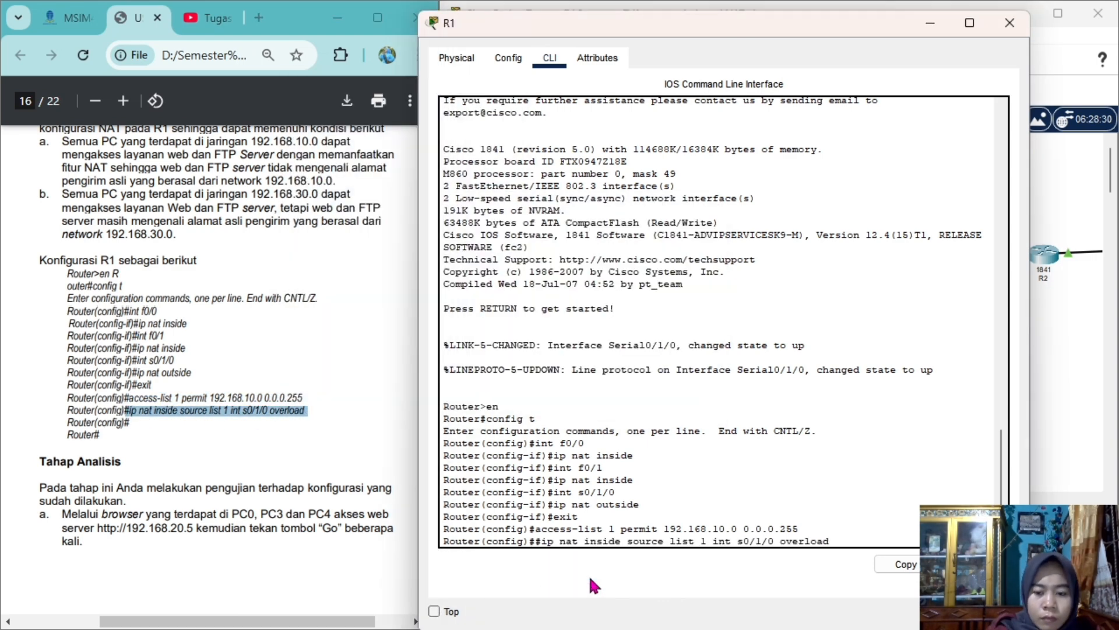
key("BackSpace")
key("Right")
key("Right")
key("Right")
key("Right")
key("Right")
key("Right")
key("Right")
key("Right")
key("Right")
key("Right")
key("Right")
key("Right")
key("Right")
key("Right")
key("Right")
key("Right")
key("Right")
key("Right")
key("Right")
key("Right")
key("Return")
Step: Exit R1's global configuration mode and close the R1 window
left_click(157, 426)
left_click(559, 545)
key("Return")
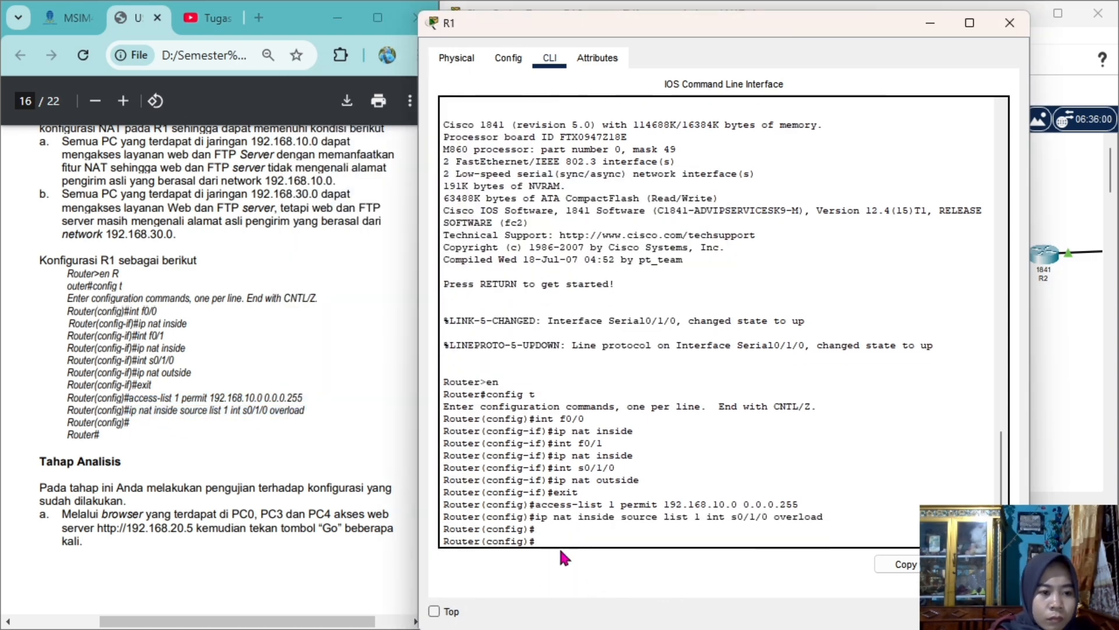
key("Return")
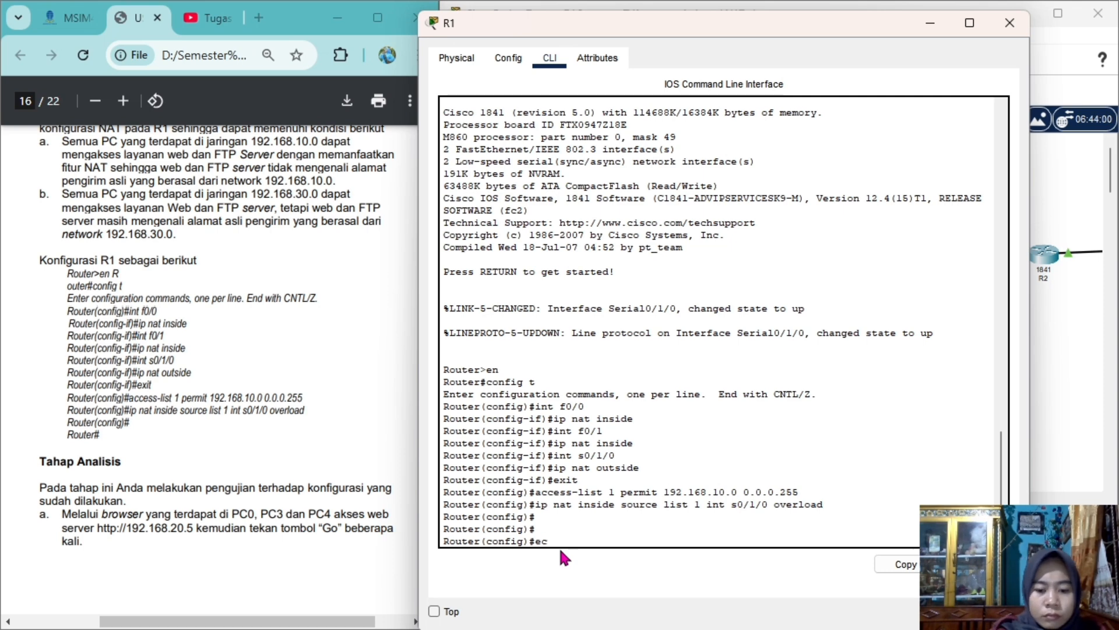
type("exit")
key("Return")
left_click(1010, 25)
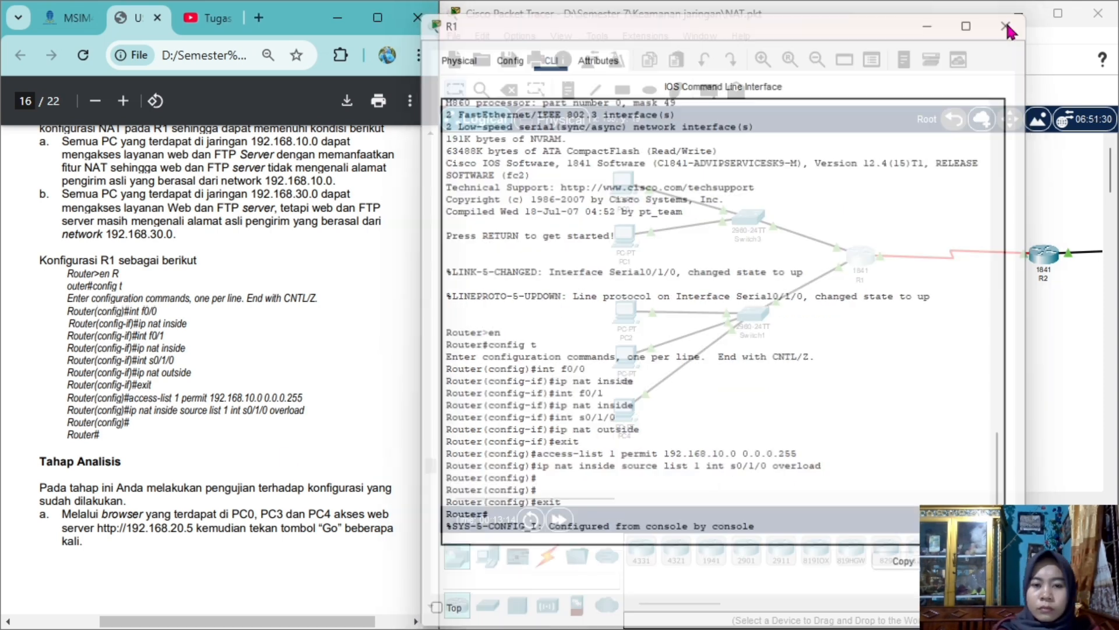
Step: Read the guide's Tahap Analisis instructions, load 192.168.20.5 in PC0's web browser, and close the PC0 window
left_click_drag(433, 467, 433, 479)
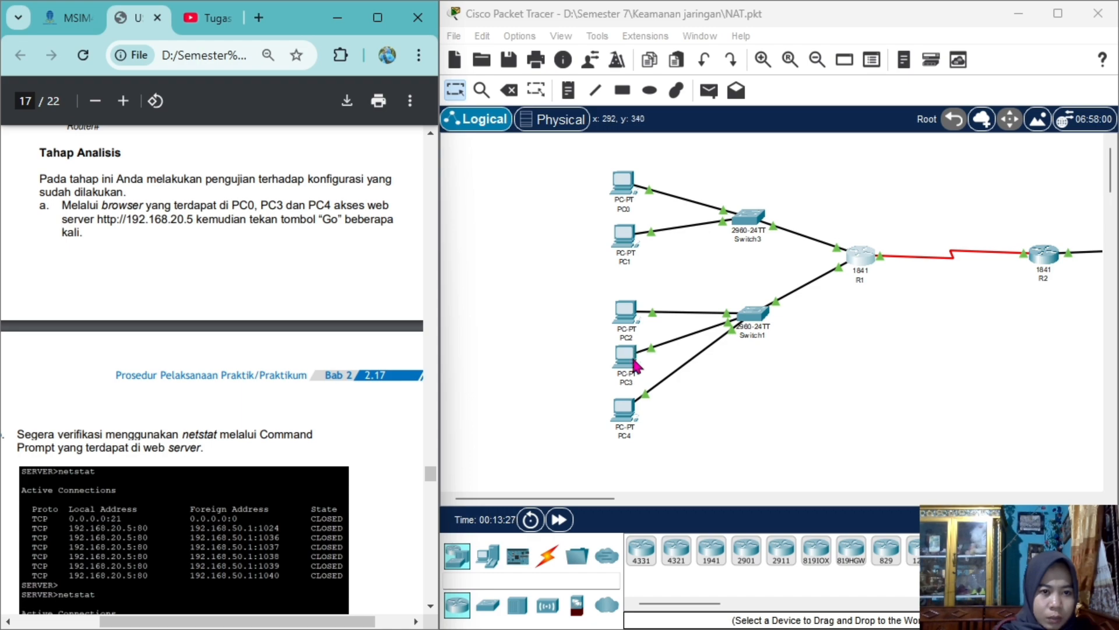
left_click_drag(430, 474, 434, 471)
double_click(188, 331)
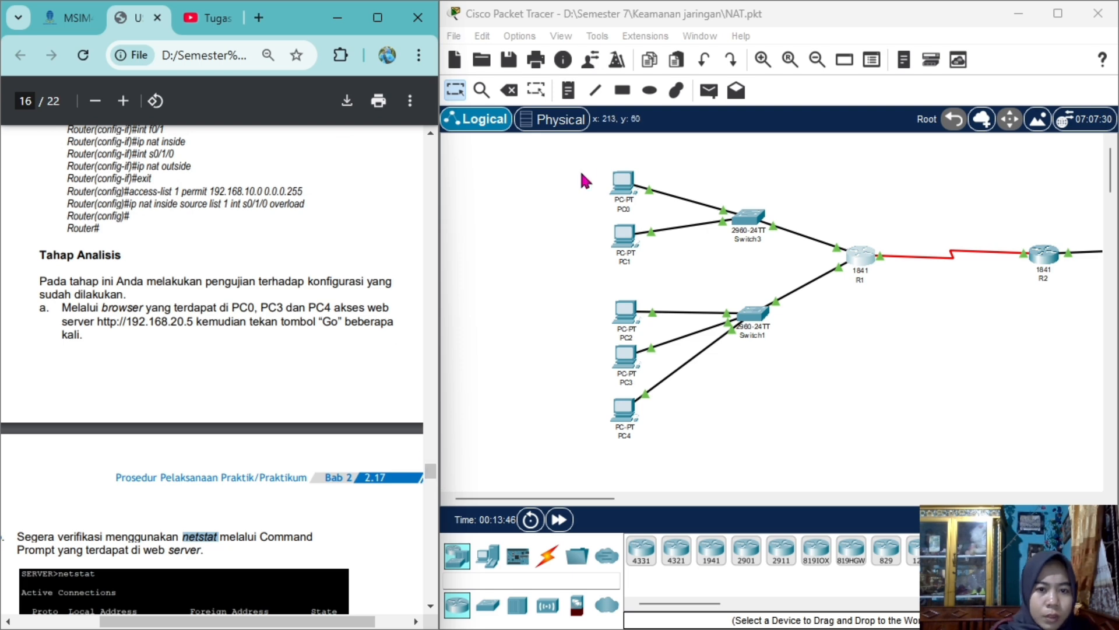
left_click(623, 182)
left_click(824, 142)
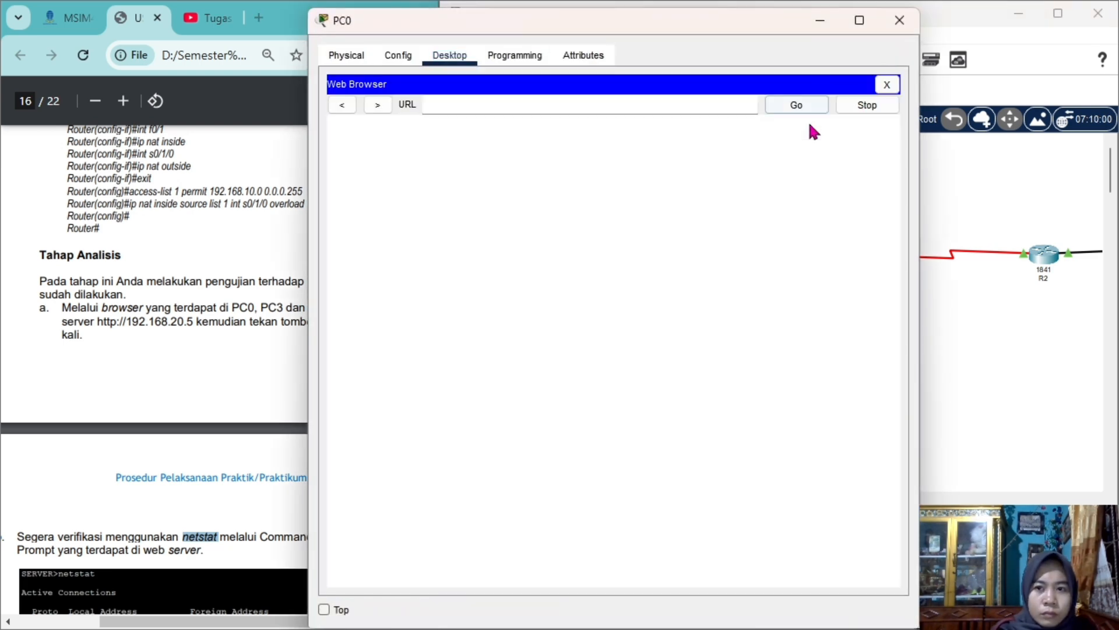
left_click(438, 107)
type("192.168.20.")
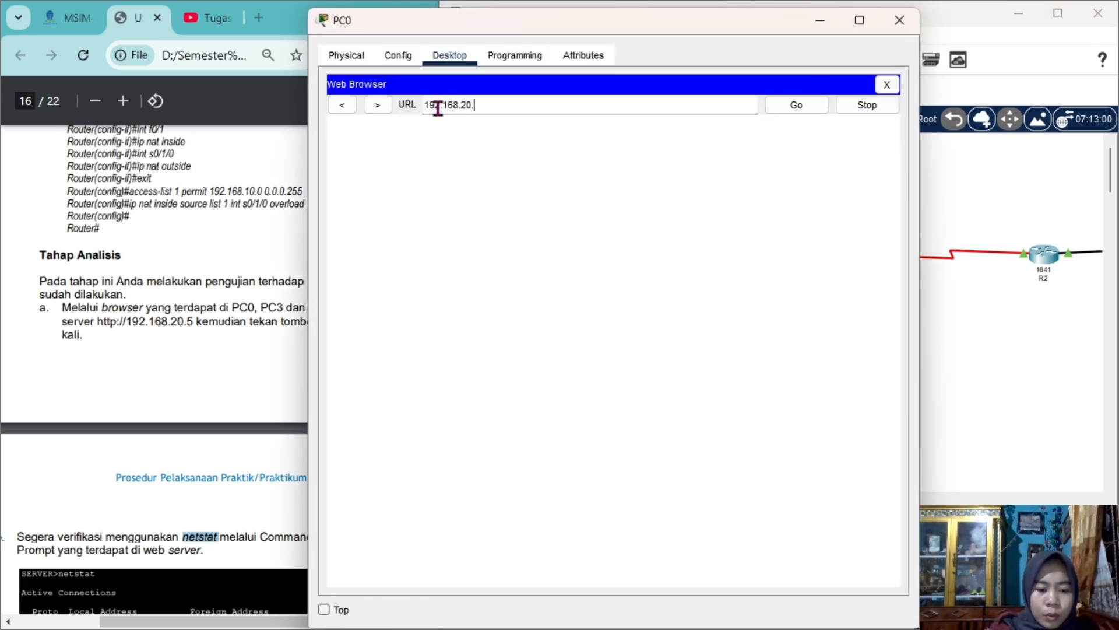
type("5")
left_click(796, 105)
left_click(900, 19)
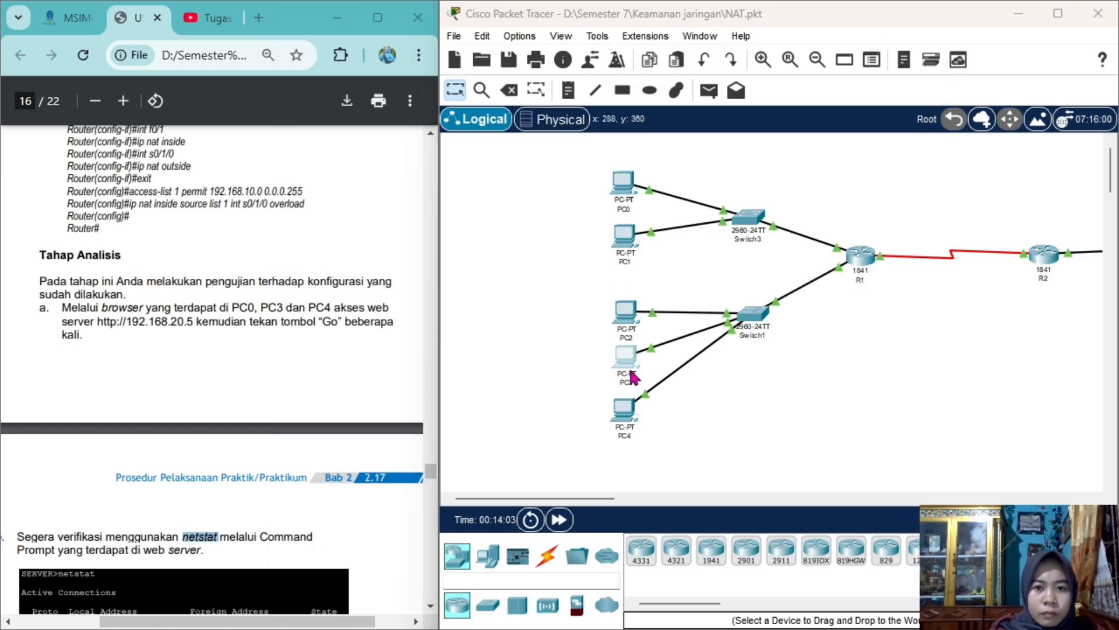
Step: Load 192.168.20.5 in PC3's web browser and close the PC3 window
left_click(631, 373)
left_click(828, 143)
left_click(447, 106)
type("1")
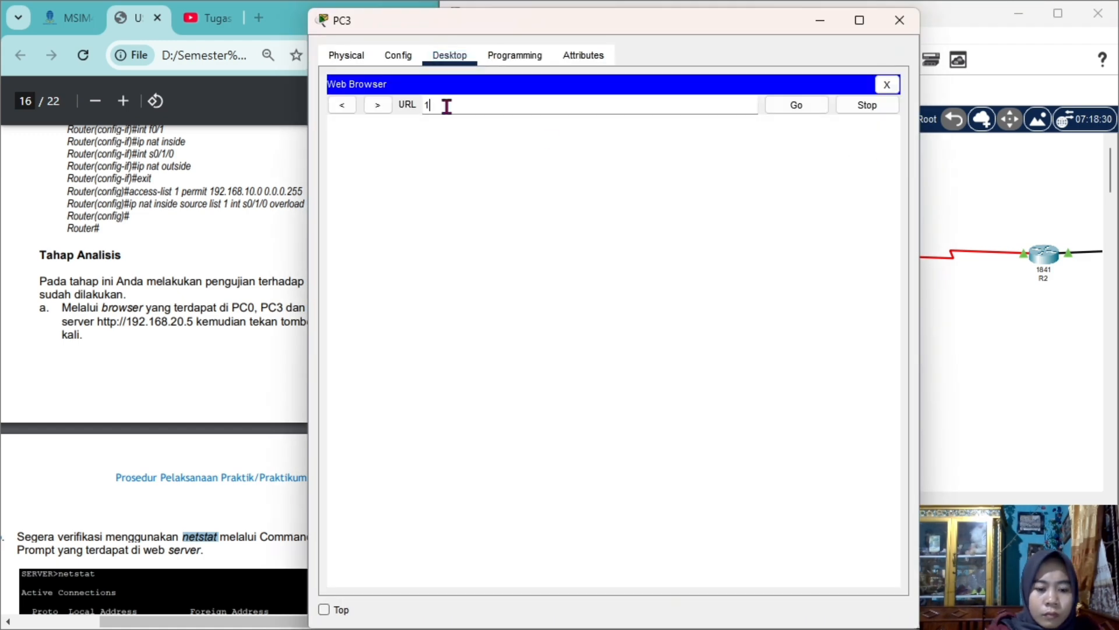
type("92.168.20.5")
left_click(796, 105)
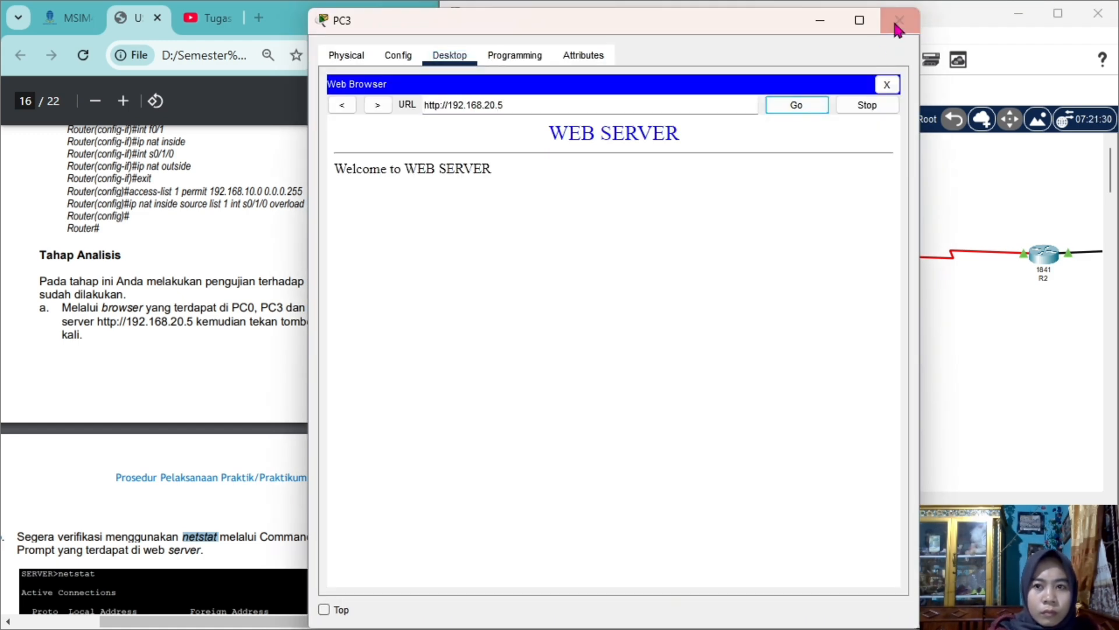
left_click(899, 20)
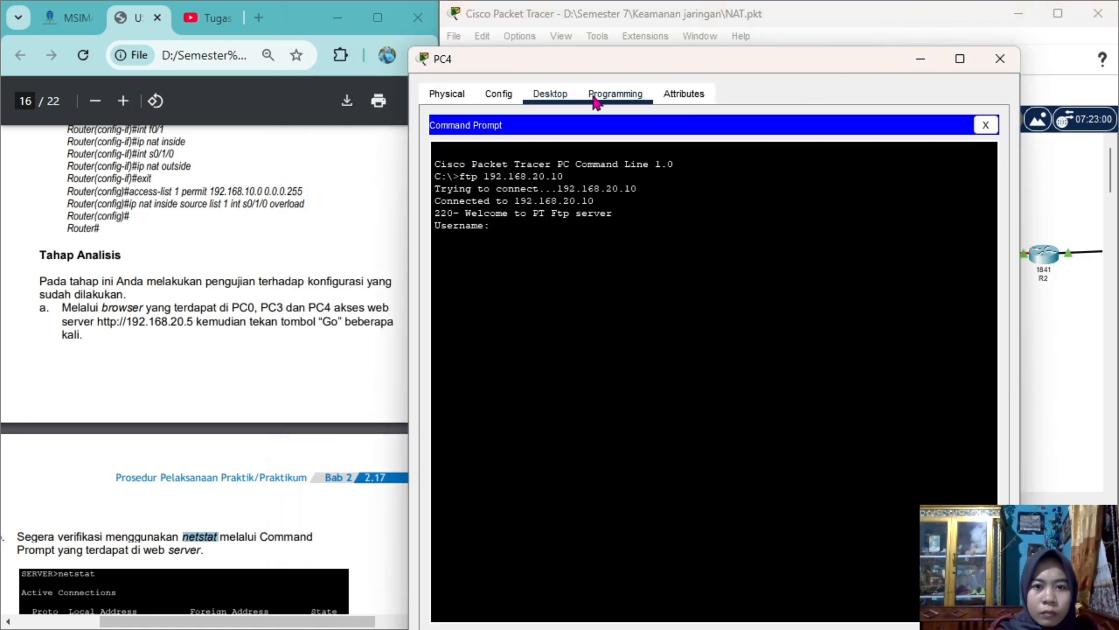
Step: Replace PC4's command prompt with its web browser, load 192.168.20.5, and close the PC4 window
left_click(986, 125)
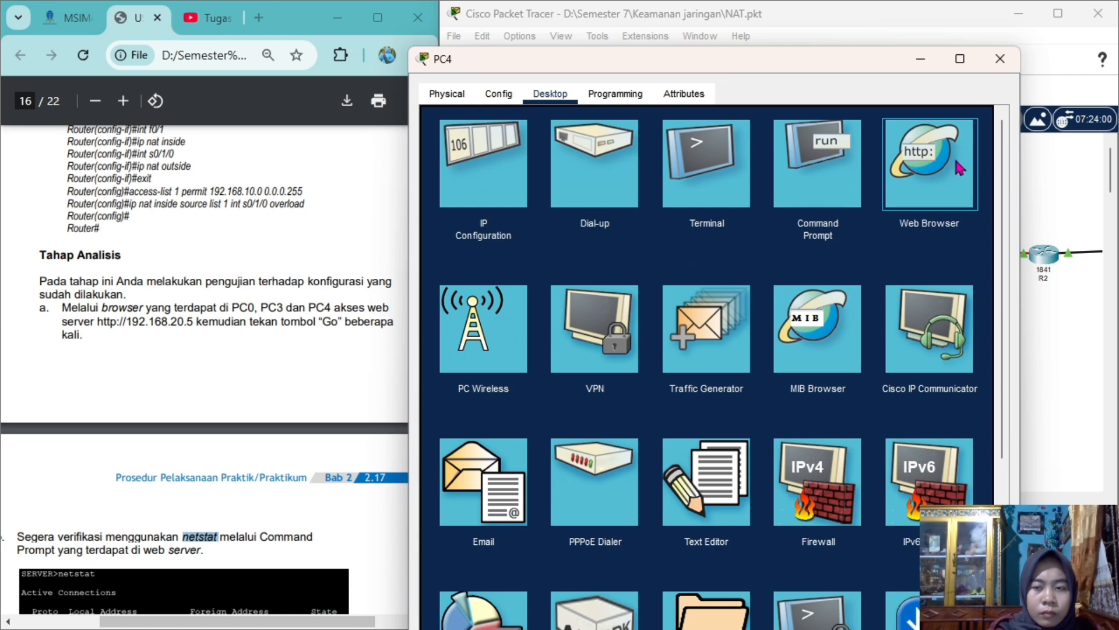
left_click(948, 197)
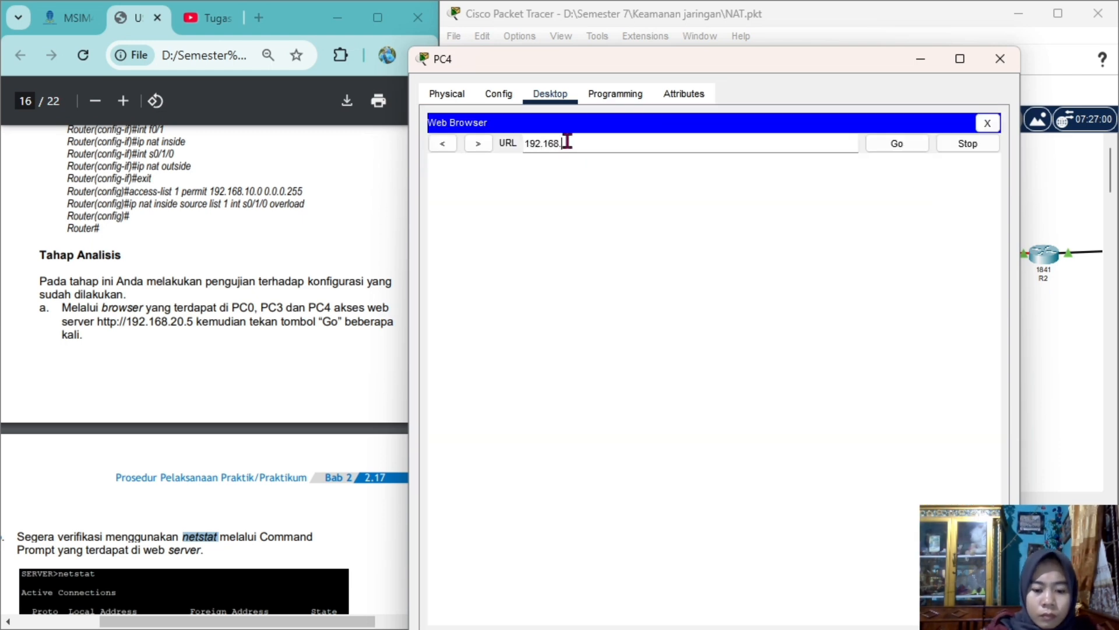
left_click(888, 145)
left_click(1002, 60)
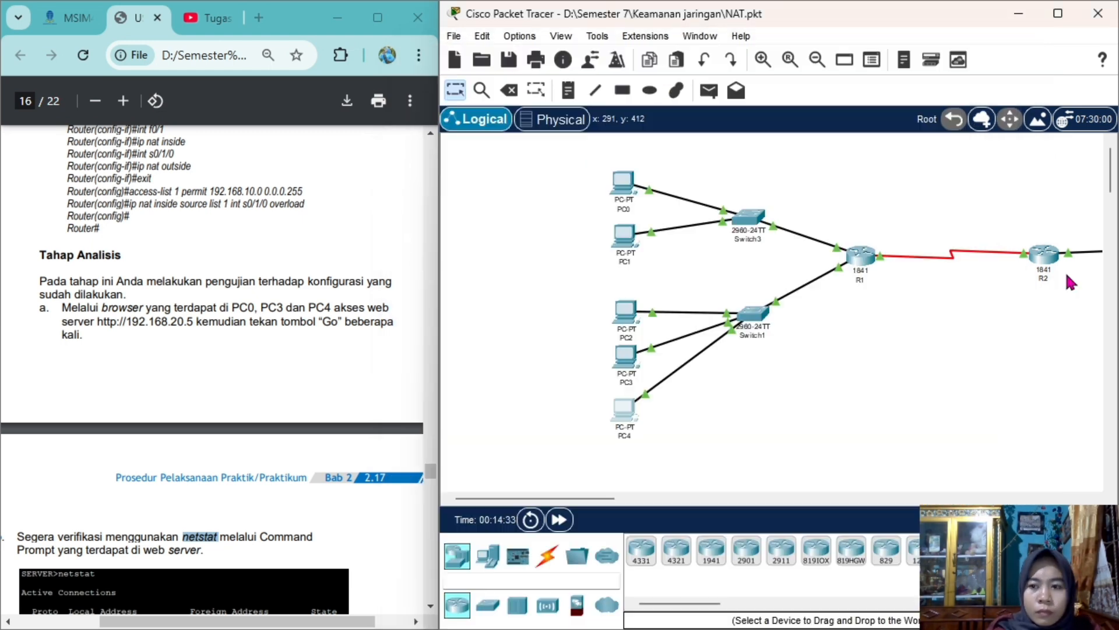
Step: Run netstat again in the WEB SERVER's command prompt to check the active connections
left_click_drag(568, 499, 691, 496)
left_click(705, 195)
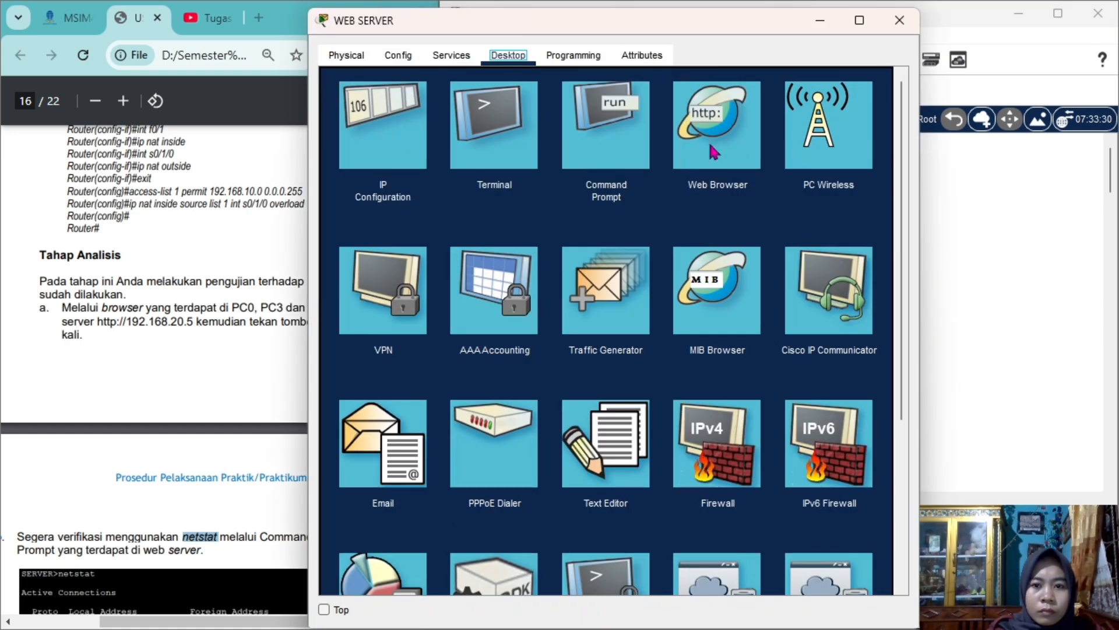
left_click(729, 138)
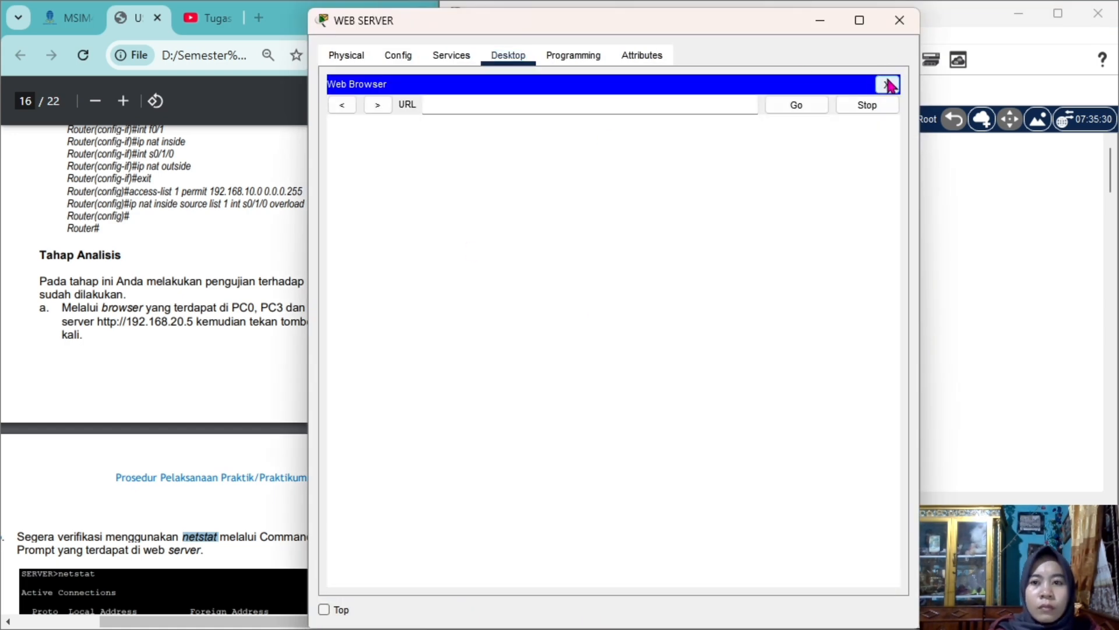
left_click(888, 82)
left_click(577, 138)
right_click(363, 283)
left_click(400, 324)
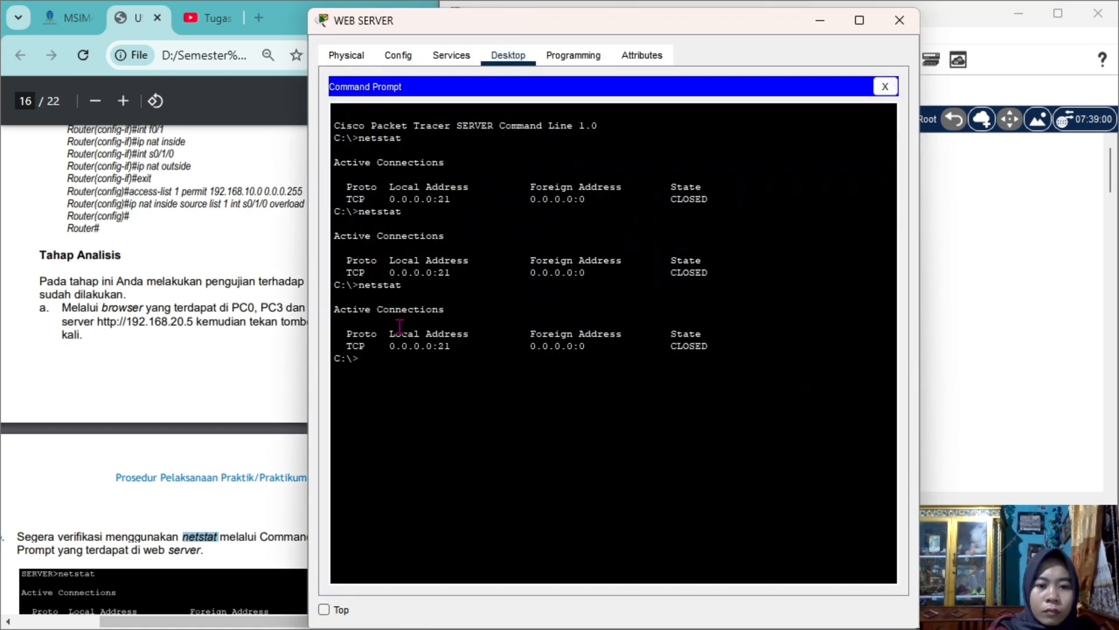
Step: Examine Gambar 11 and the sh ip nat trans verification on guide page 17, keeping the WEB SERVER window clear of the text
left_click(287, 338)
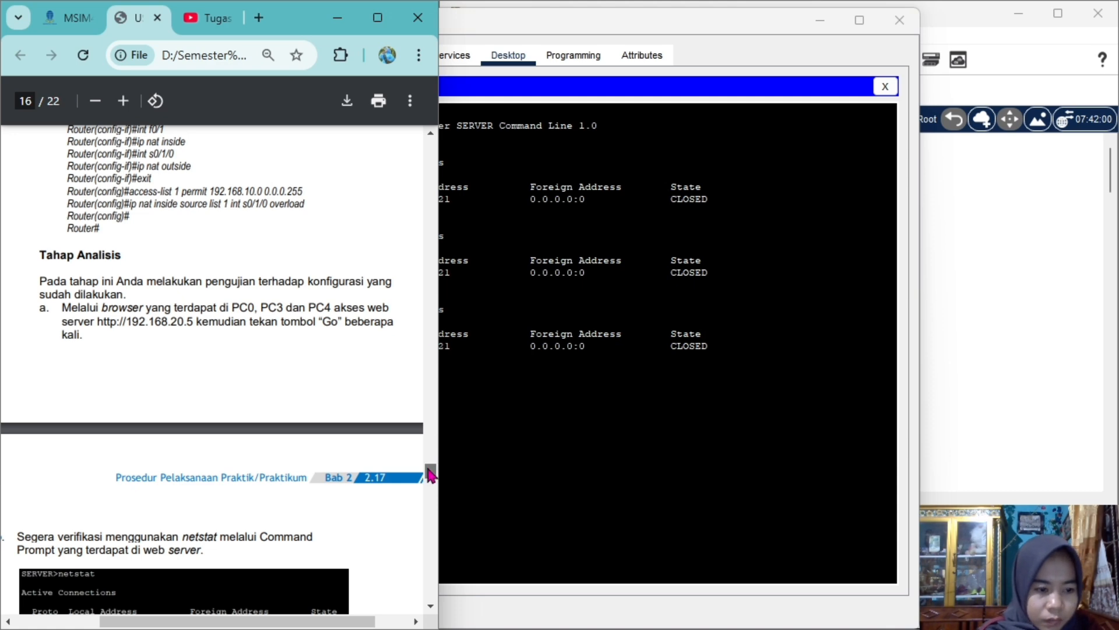
left_click_drag(430, 467, 428, 478)
left_click_drag(643, 30, 786, 28)
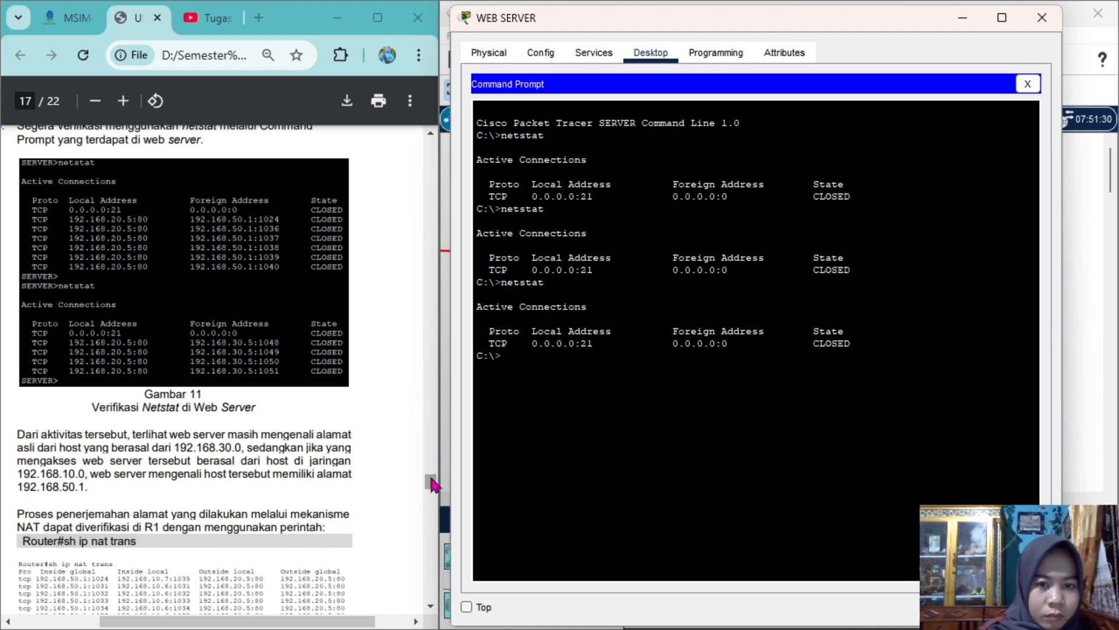
mouse_move(432, 484)
left_mouse_down()
mouse_move(432, 504)
mouse_move(432, 488)
left_mouse_up()
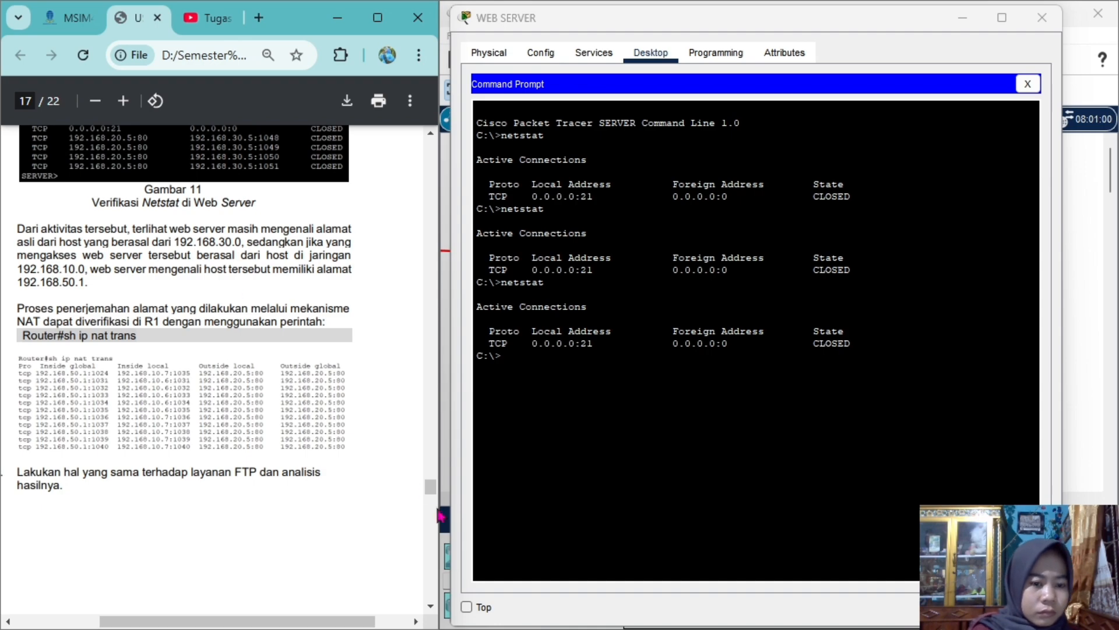
scroll(432, 490, "up", 3)
scroll(430, 477, "up", 4)
scroll(431, 476, "down", 6)
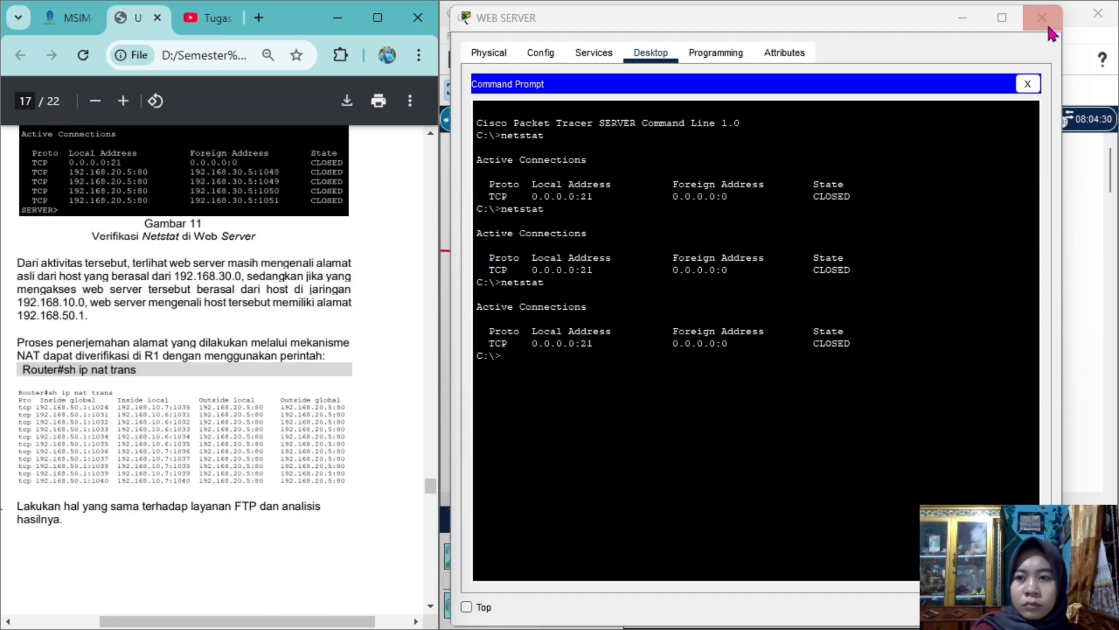
Step: Close the WEB SERVER window and load 192.168.20.5 in PC0's web browser
left_click(1042, 17)
left_click_drag(670, 499, 586, 498)
left_click(817, 60)
left_click(546, 193)
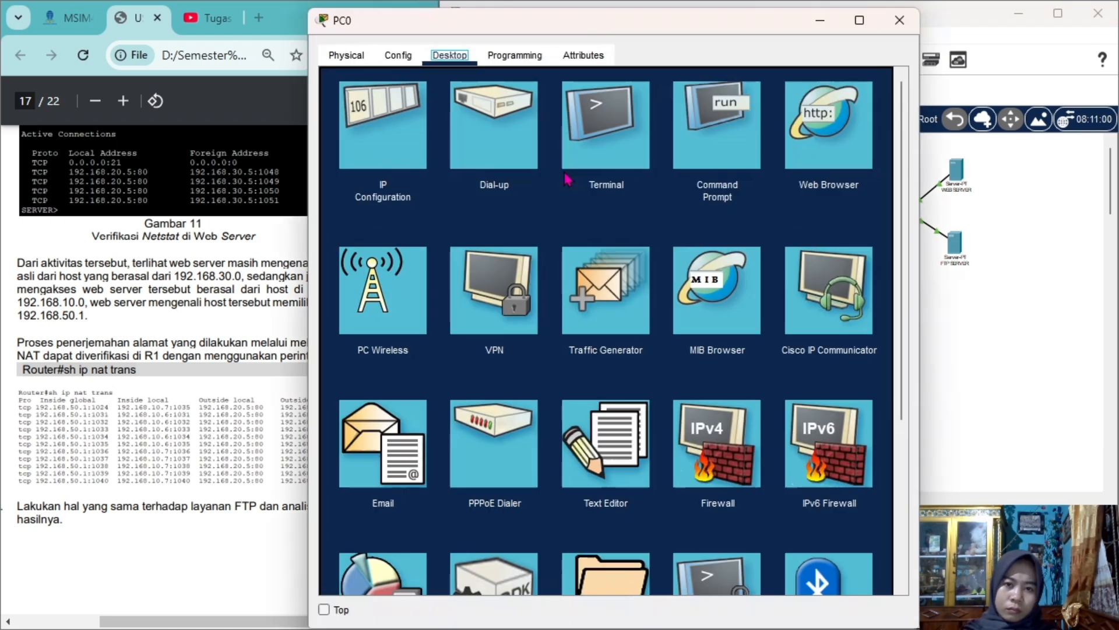
left_click(829, 141)
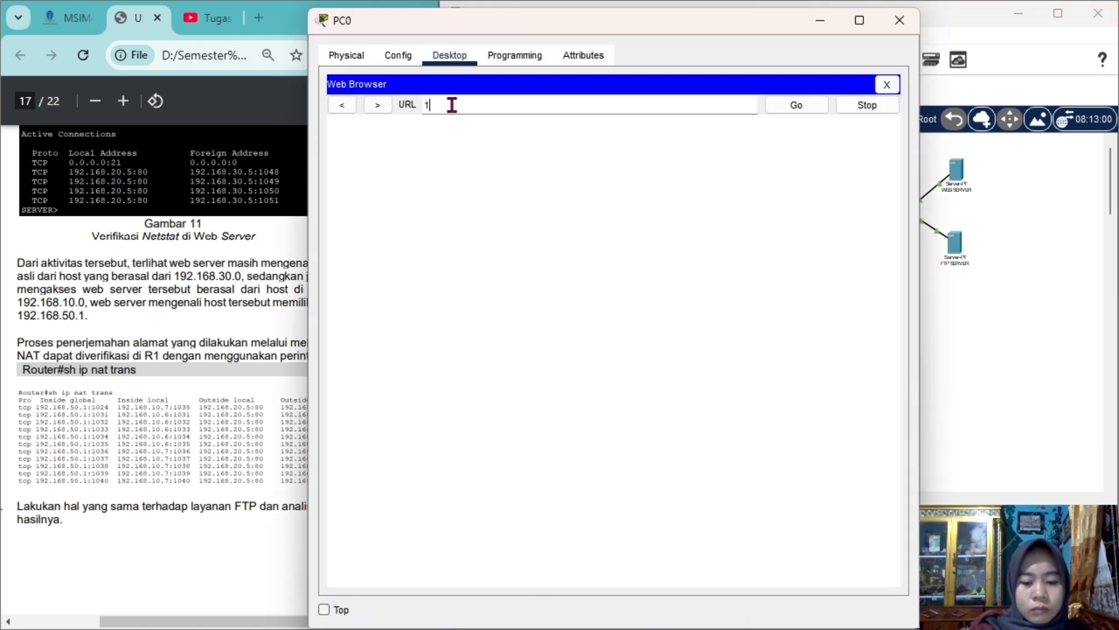
type("192.168.20.5")
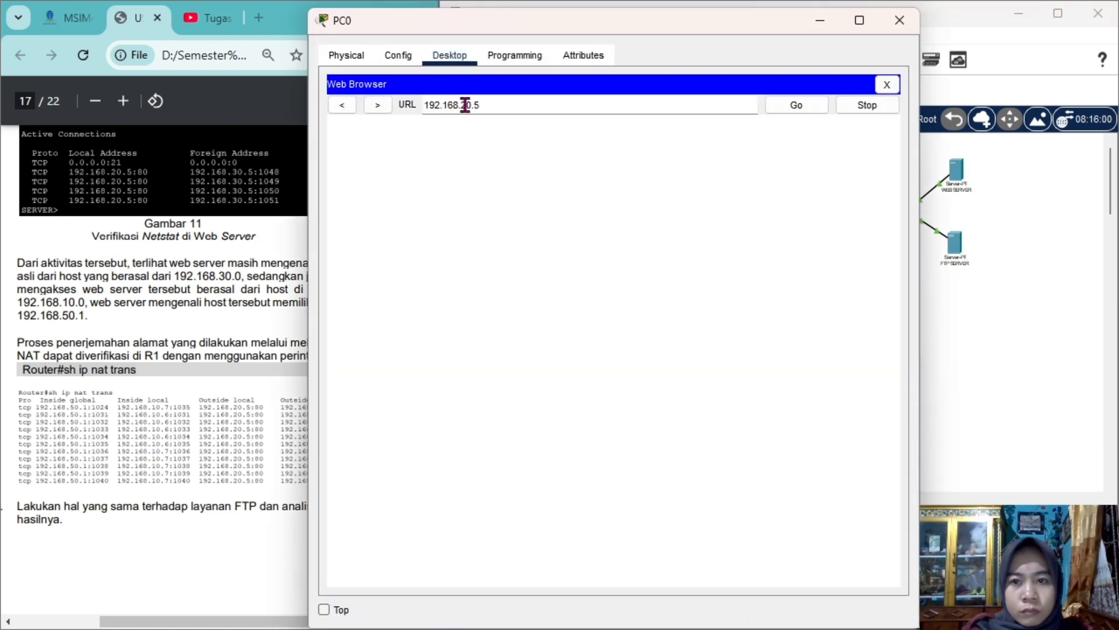
left_click(794, 105)
Step: Run netstat in the WEB SERVER's command prompt to check the connections from PC0's web access
left_click(966, 188)
left_click(956, 170)
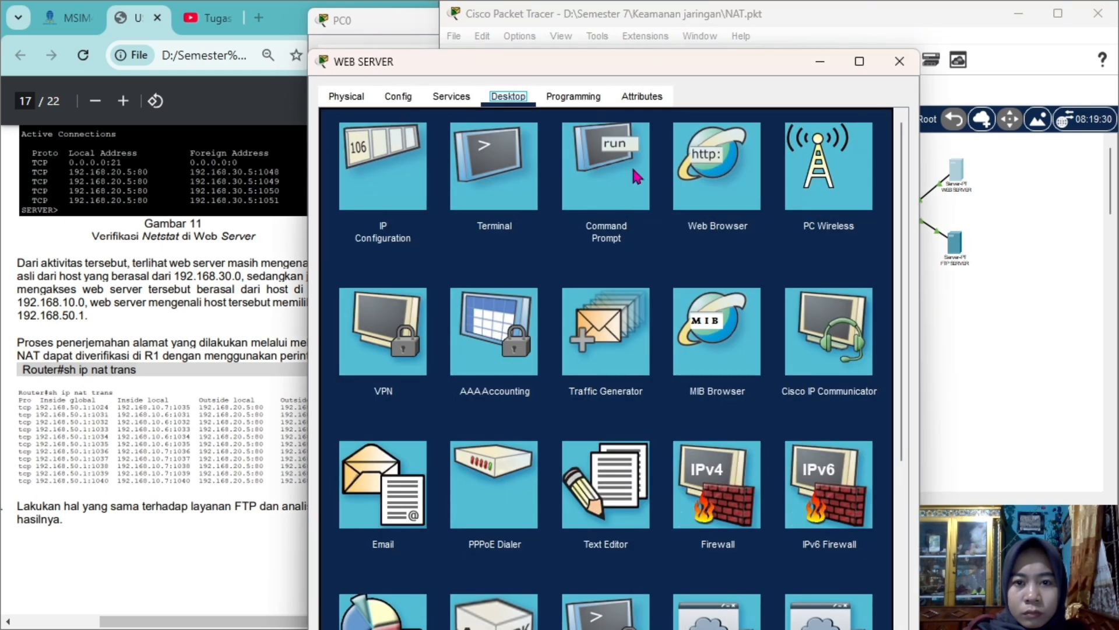
left_click(564, 171)
type("netstat")
key("Return")
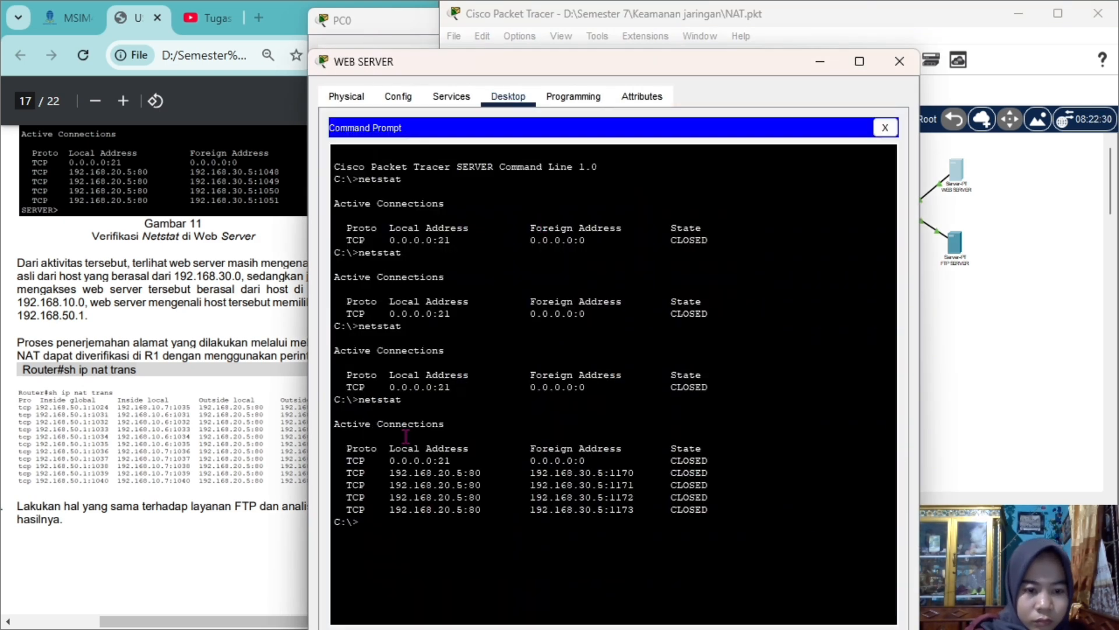
Step: Load 192.168.20.5 in PC3's web browser, moving the PC3 window clear of the servers
left_click_drag(1009, 298, 642, 198)
left_click_drag(777, 316, 659, 303)
left_click(565, 286)
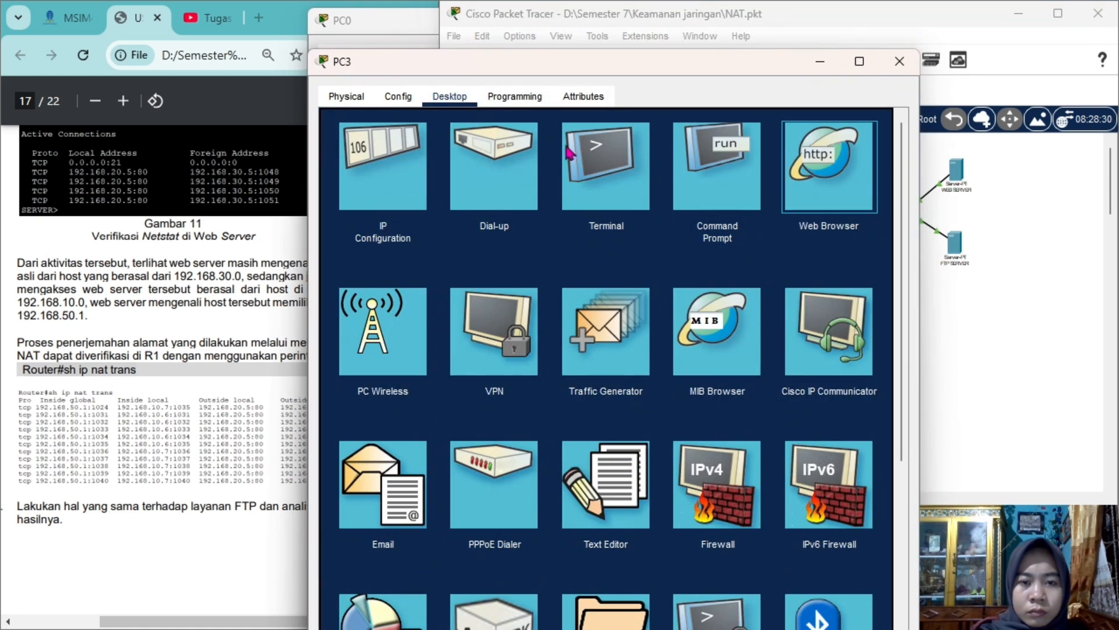
left_click(820, 190)
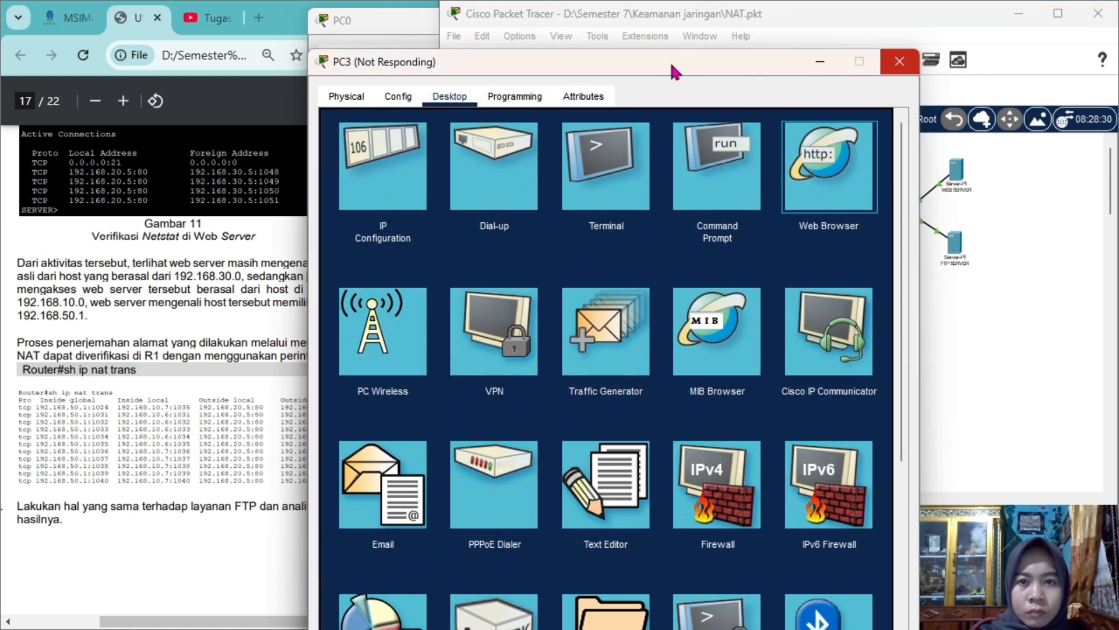
left_click_drag(698, 176, 512, 134)
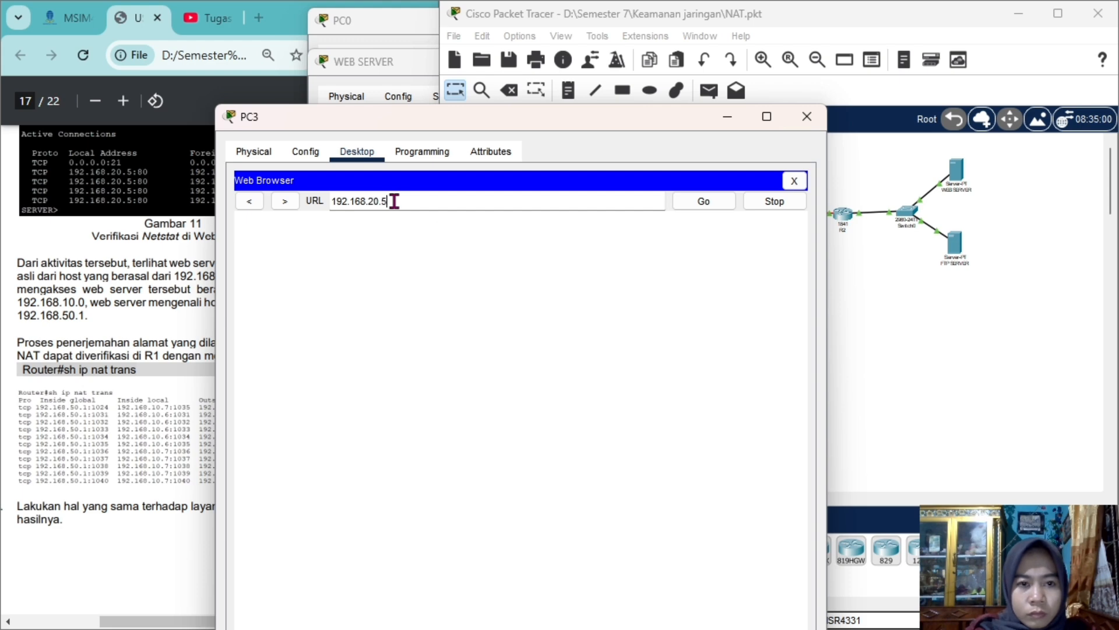
left_click(702, 204)
Step: Run netstat in the WEB SERVER's command prompt to check the connections from PC3's web access
left_click(964, 180)
left_click(364, 523)
type("netstat")
key("Return")
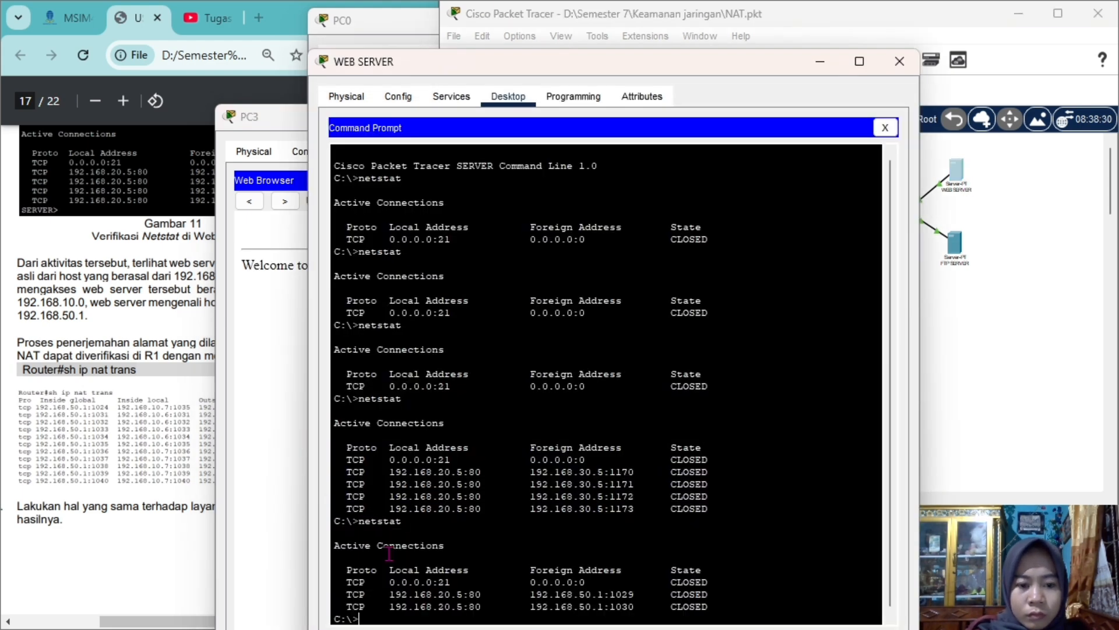
Step: Load 192.168.20.5 in PC4's web browser
left_click(956, 211)
left_click(564, 328)
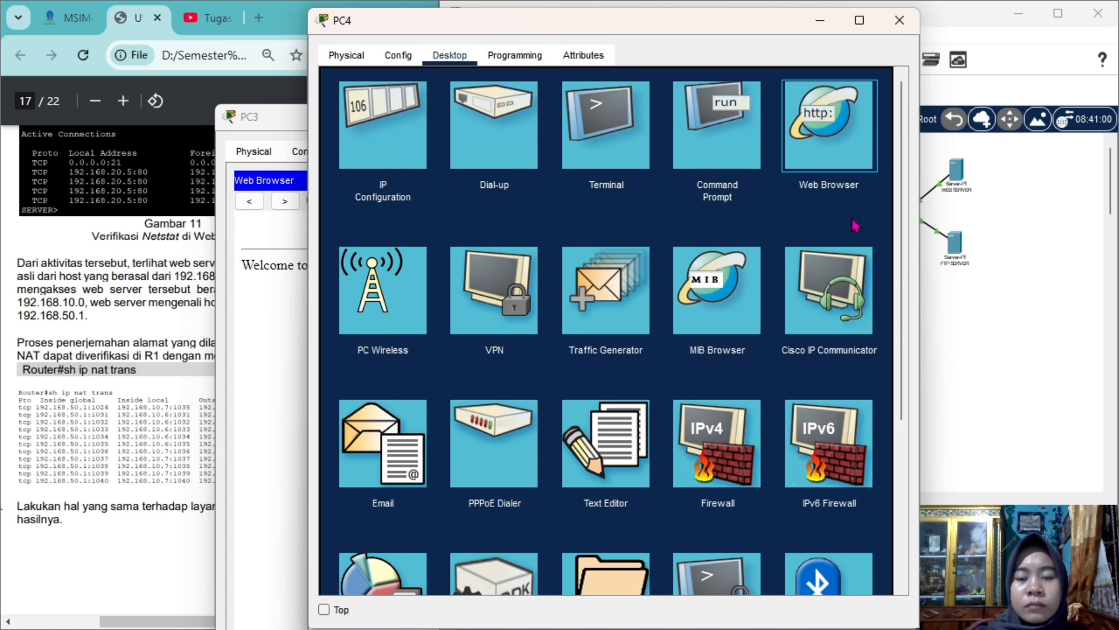
left_click(832, 136)
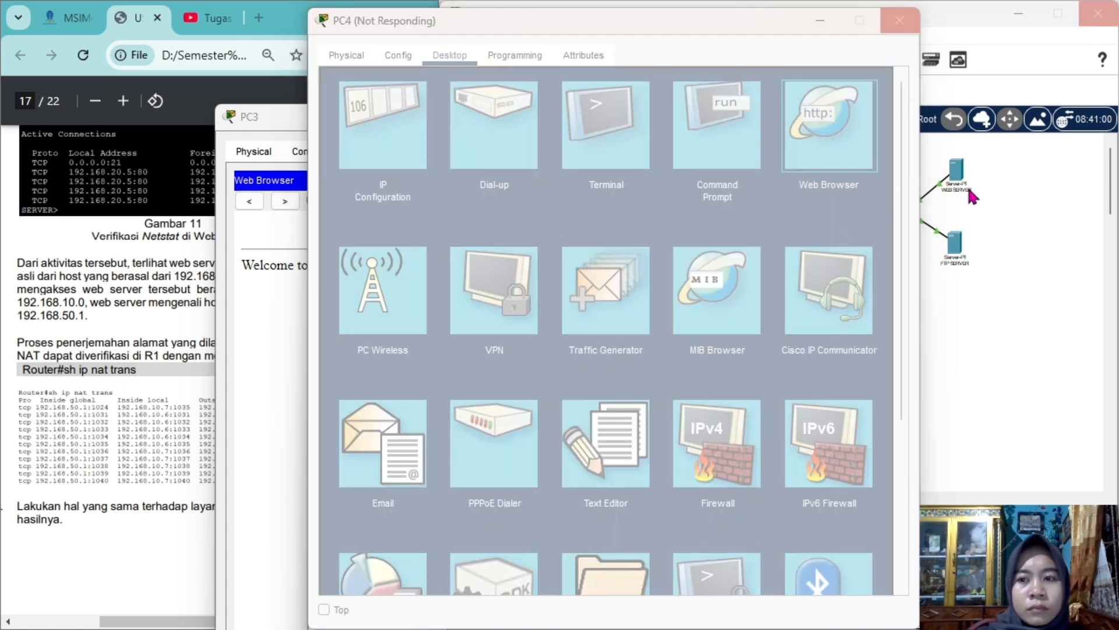
left_click(967, 193)
left_click(567, 322)
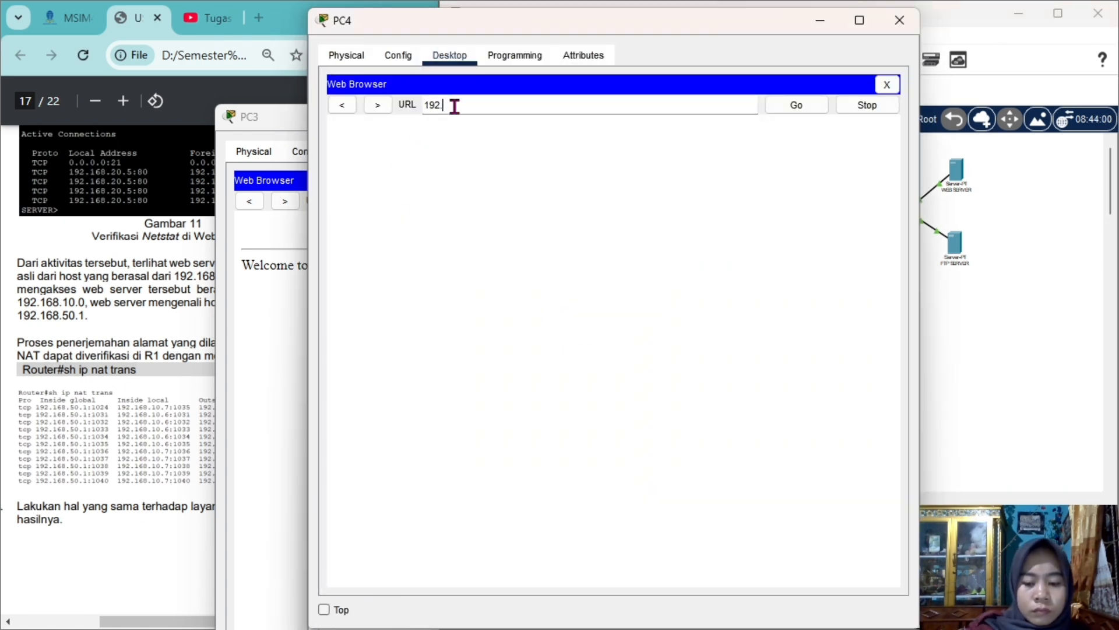
left_click(798, 106)
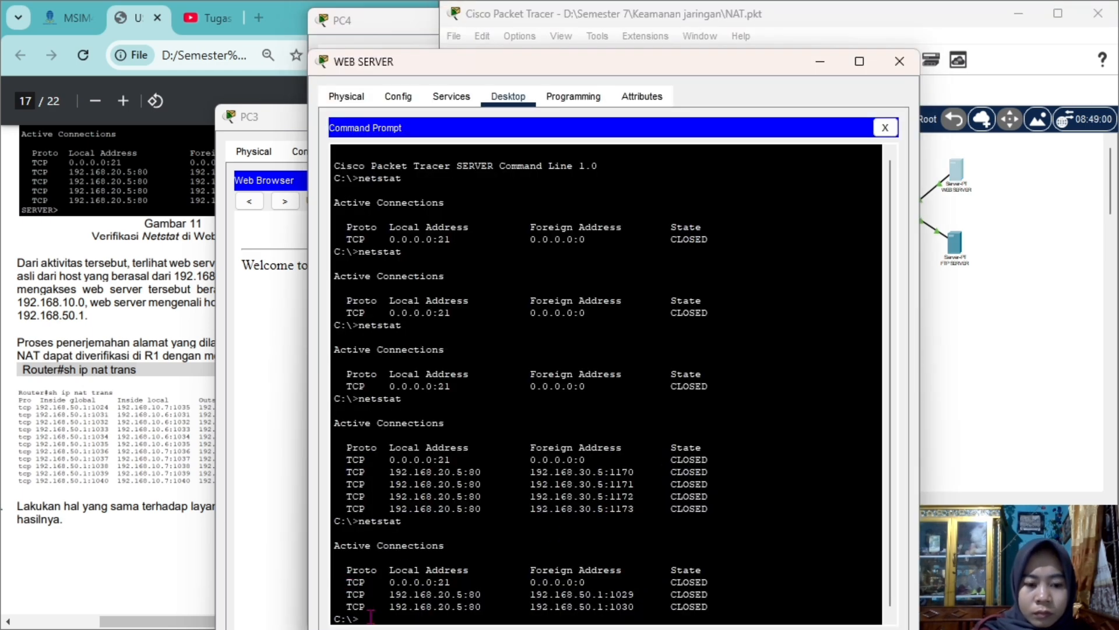
Step: Run netstat on the WEB SERVER for PC4's access, compare it with guide page 17, and close the server window
type("netstat")
key("Return")
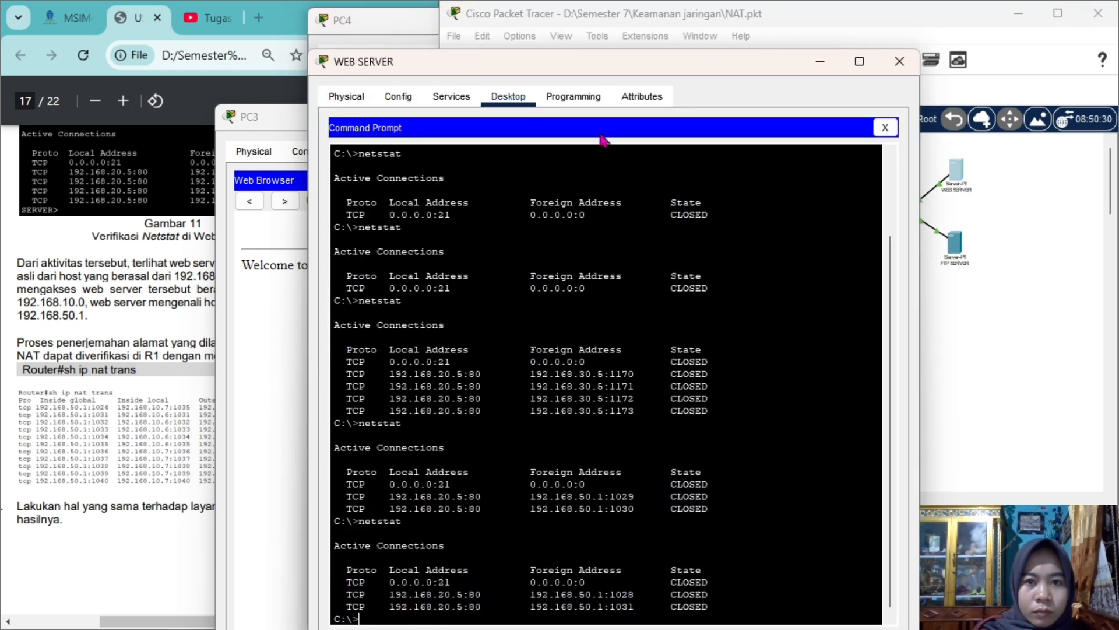
left_click(133, 338)
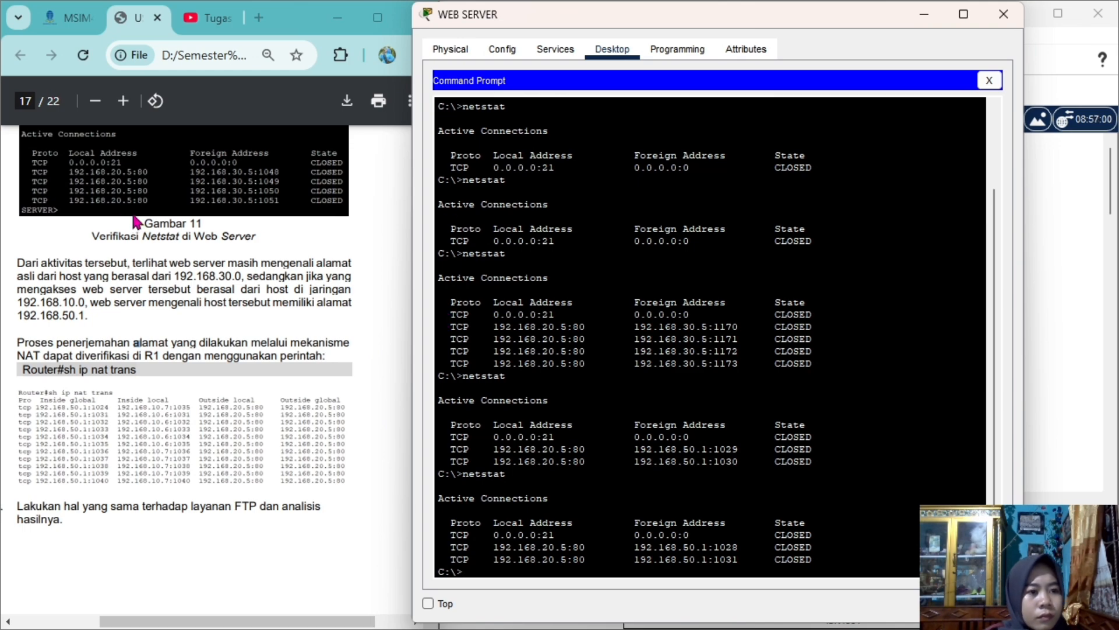
left_click(344, 311)
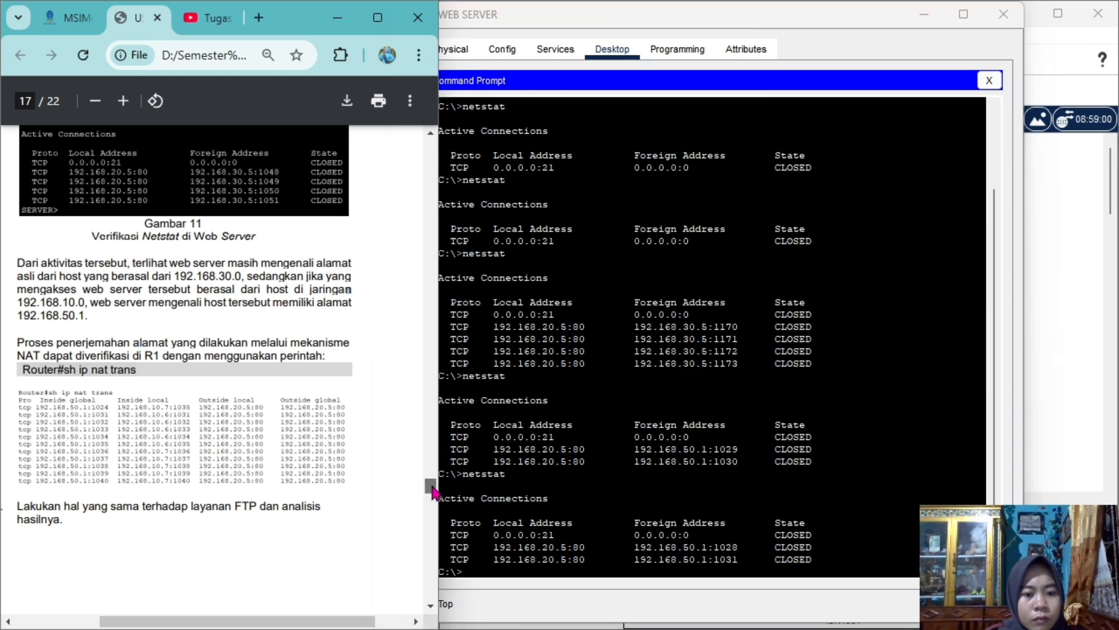
scroll(434, 484, "up", 4)
scroll(434, 484, "down", 7)
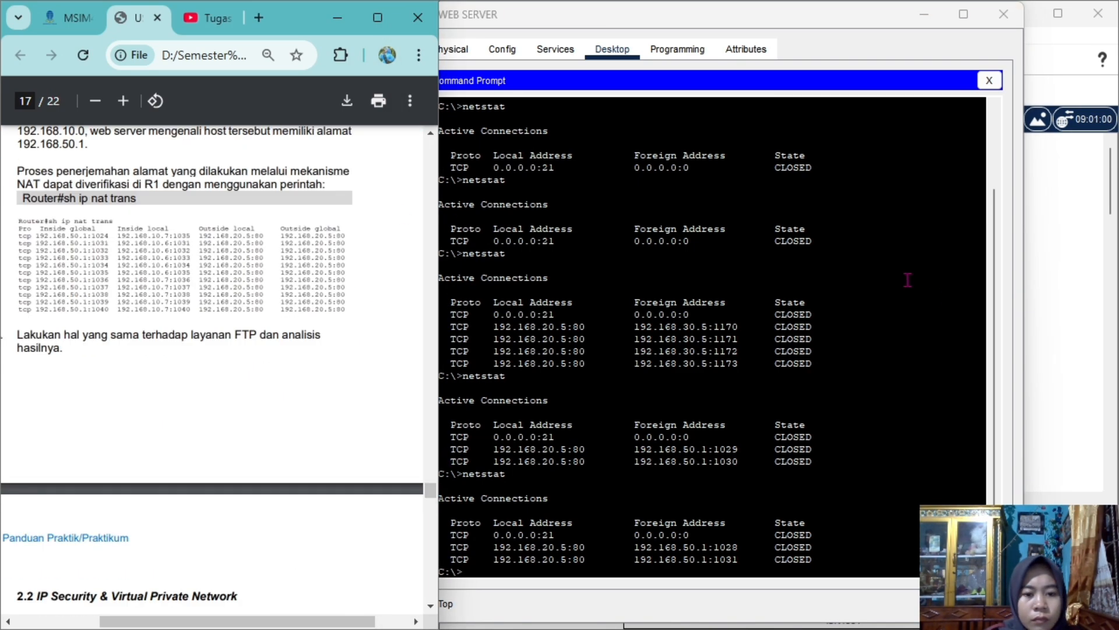
left_click(1004, 13)
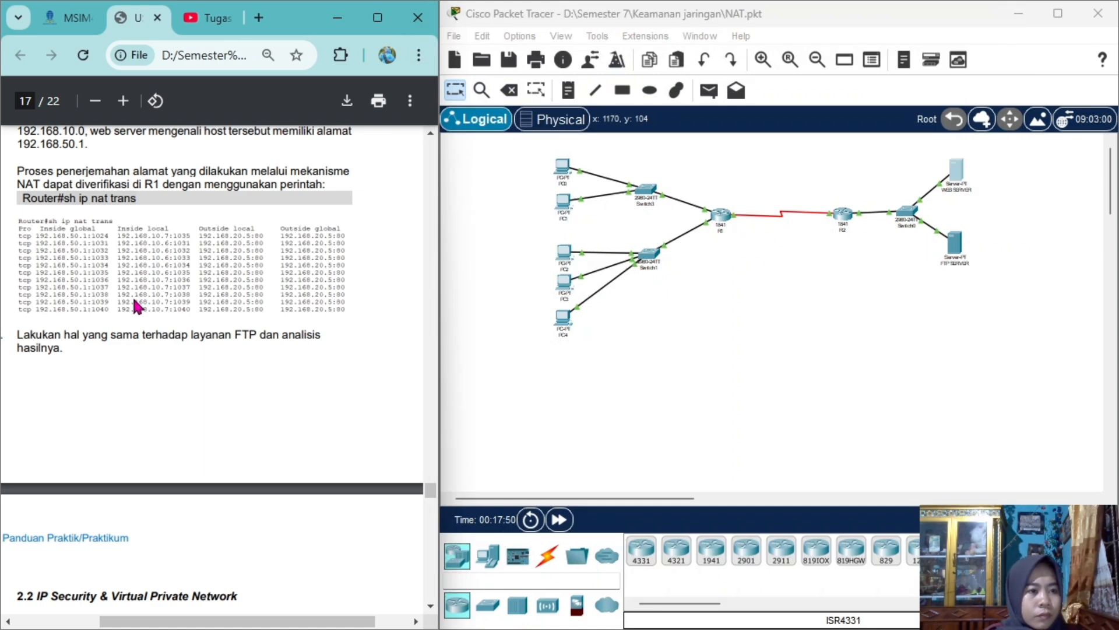
Step: Display the NAT translation table on router R1 with sh ip nat trans, keeping the guide visible beside its CLI
left_click(730, 217)
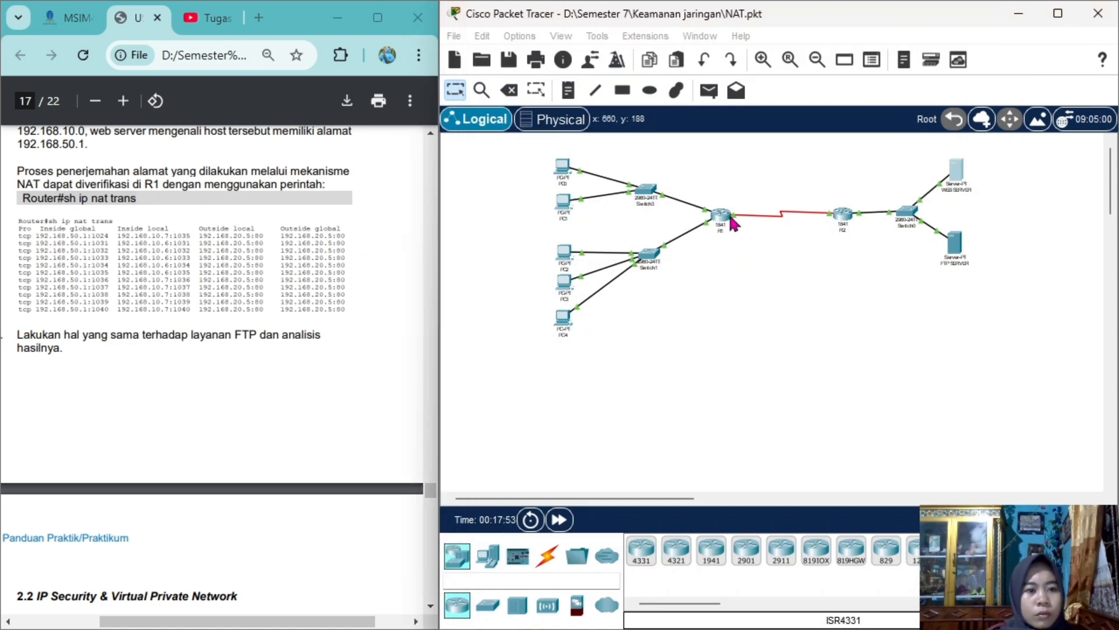
left_click(729, 218)
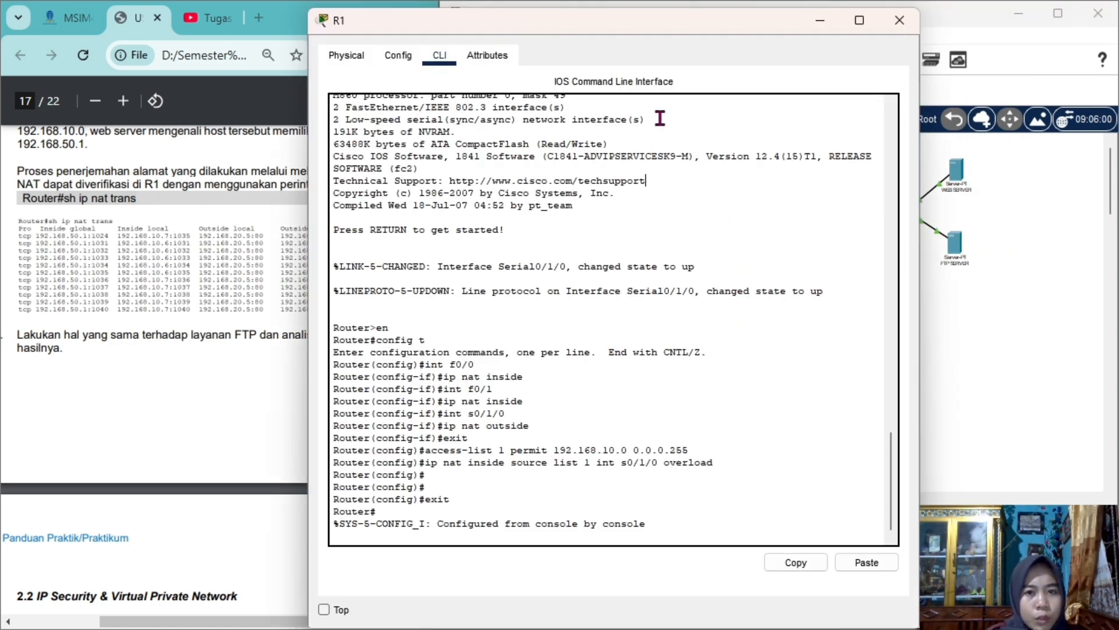
left_click_drag(659, 29, 767, 39)
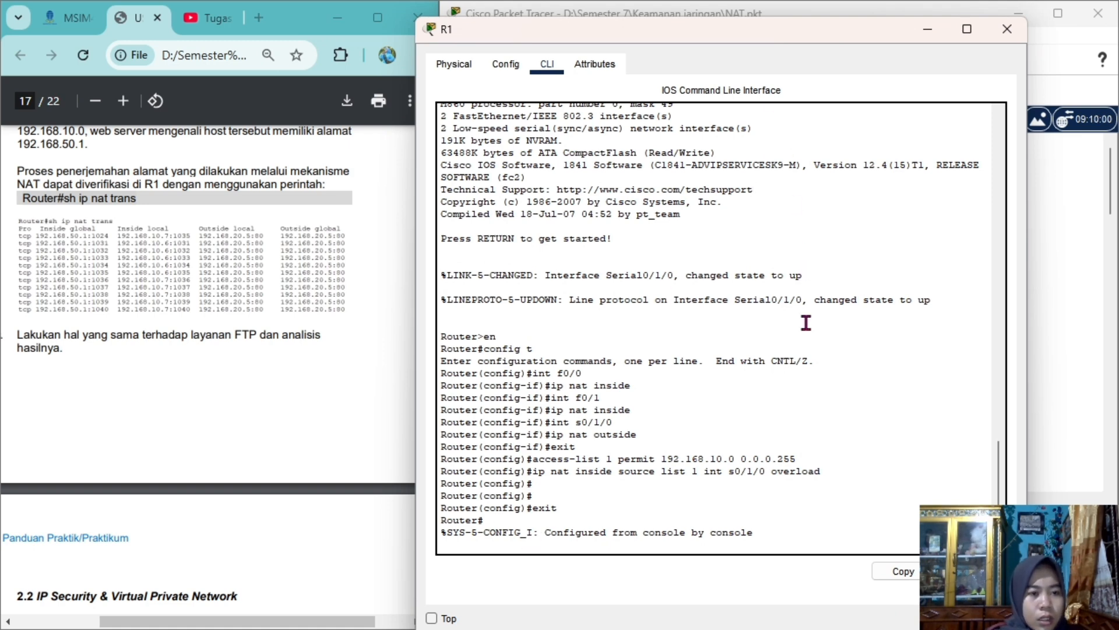
key("Return")
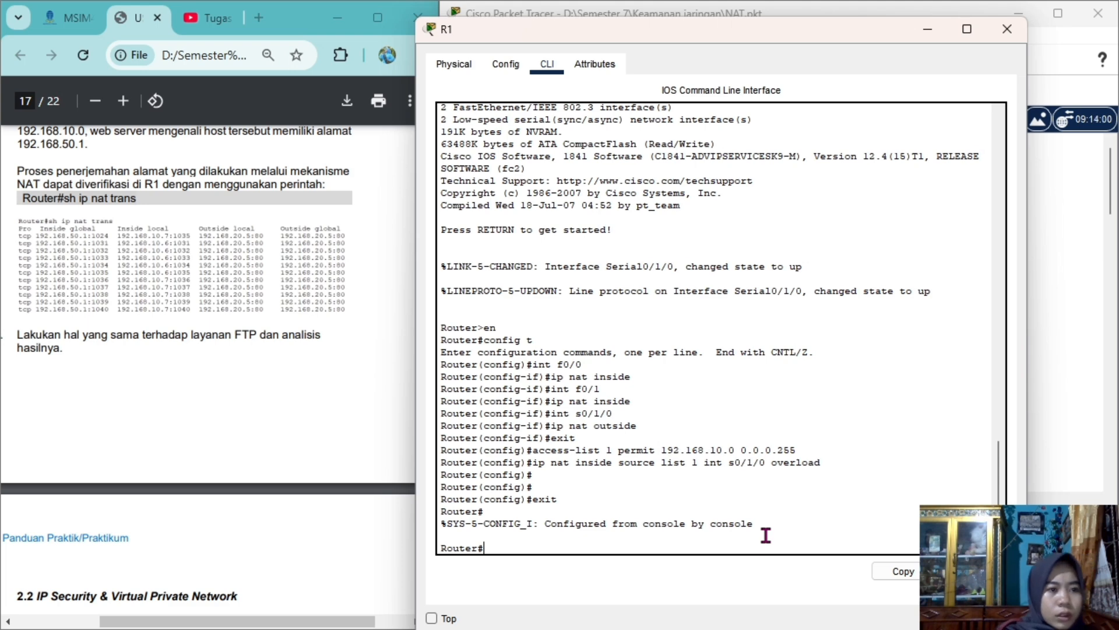
type("sh ip ")
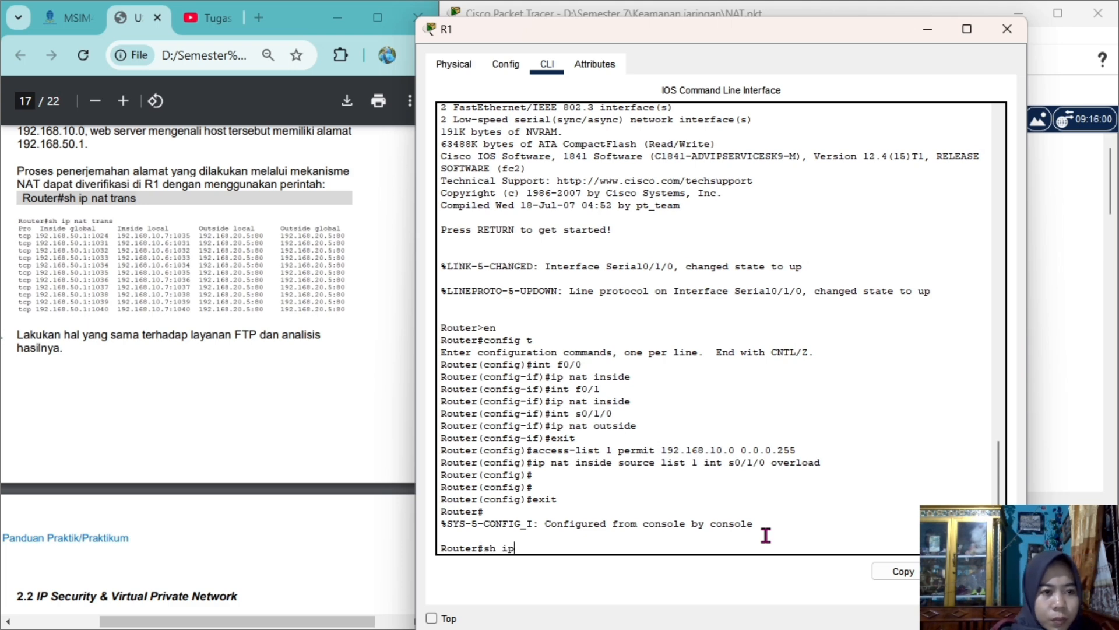
type("nat atr")
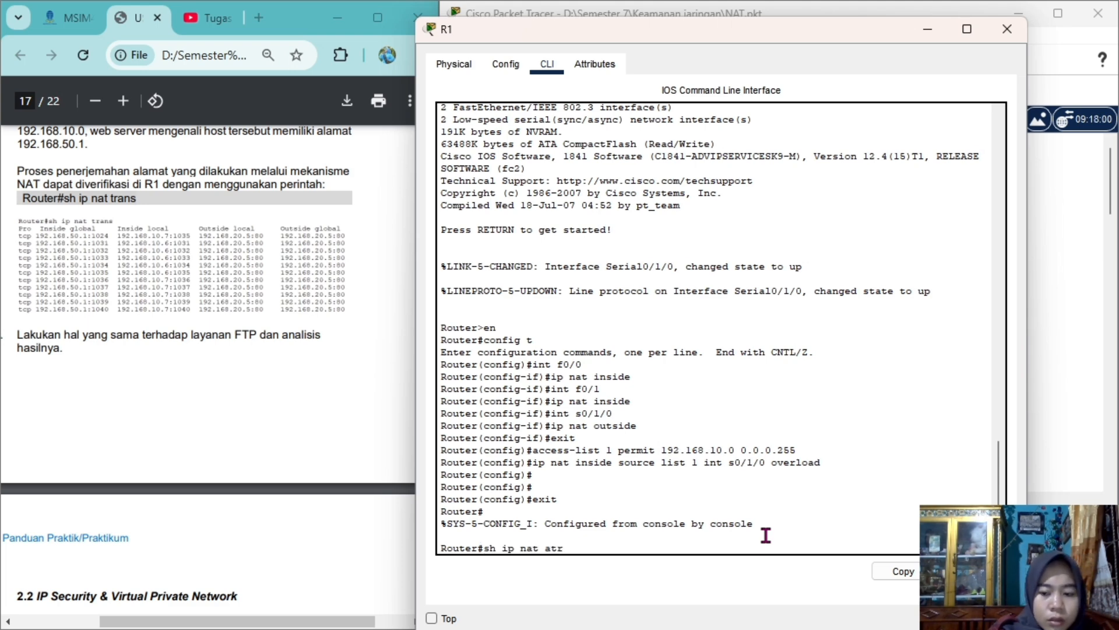
key("BackSpace")
key("BackSpace")
key("BackSpace")
type("trans")
key("Return")
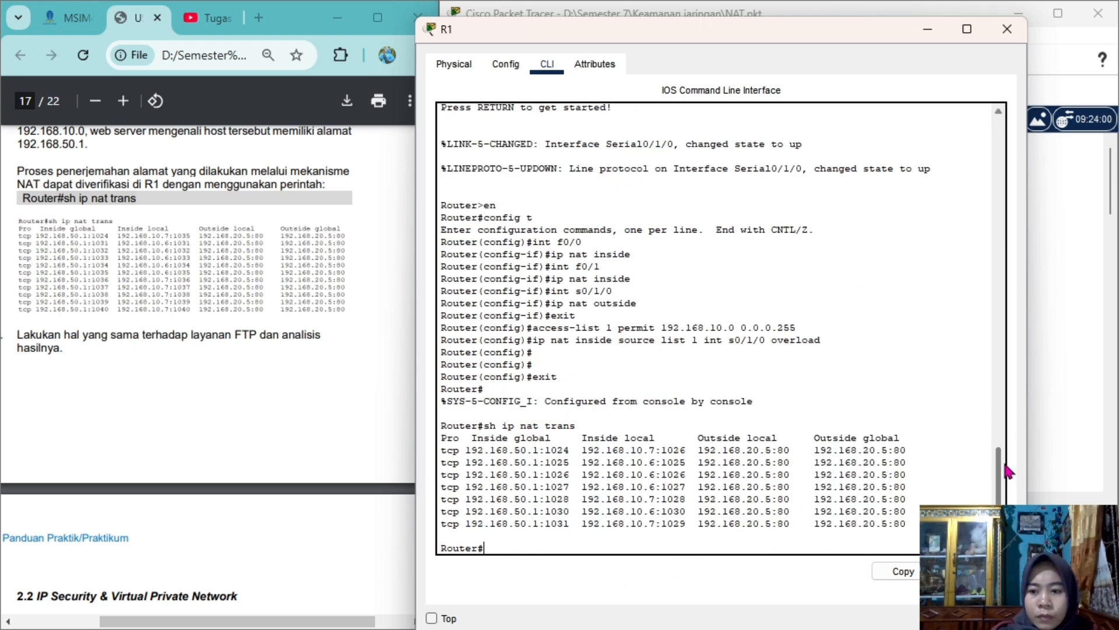
Step: Read the guide's FTP task c, try sh ftp nat trans in R1's CLI, and close the R1 window
mouse_move(999, 473)
left_mouse_down()
mouse_move(998, 484)
mouse_move(1002, 413)
mouse_move(999, 485)
left_mouse_up()
left_click(388, 459)
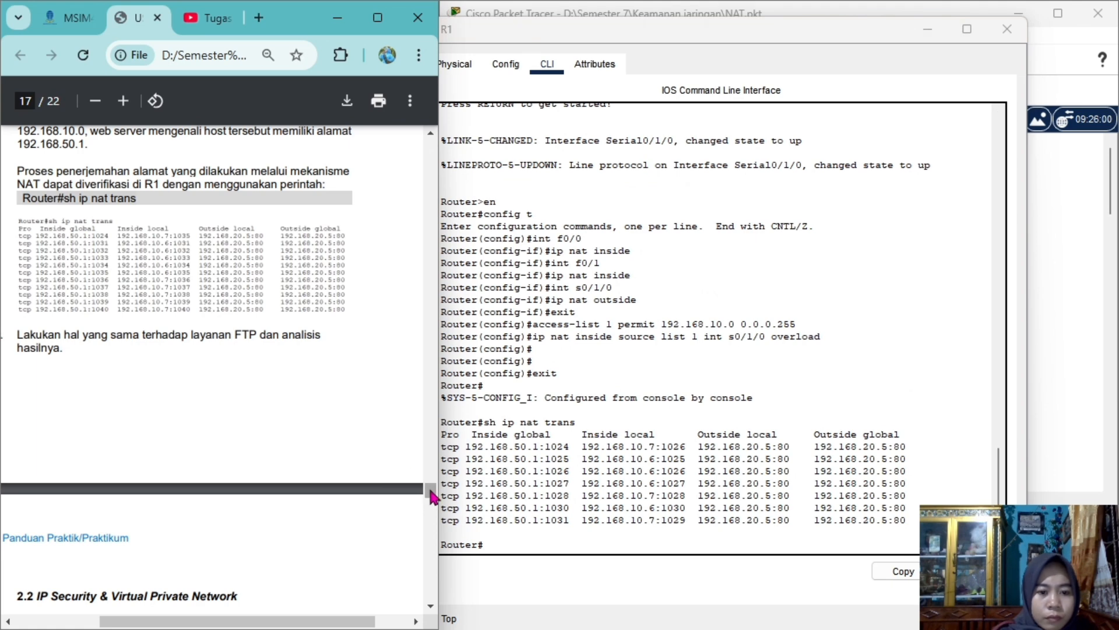
left_click_drag(430, 488, 430, 489)
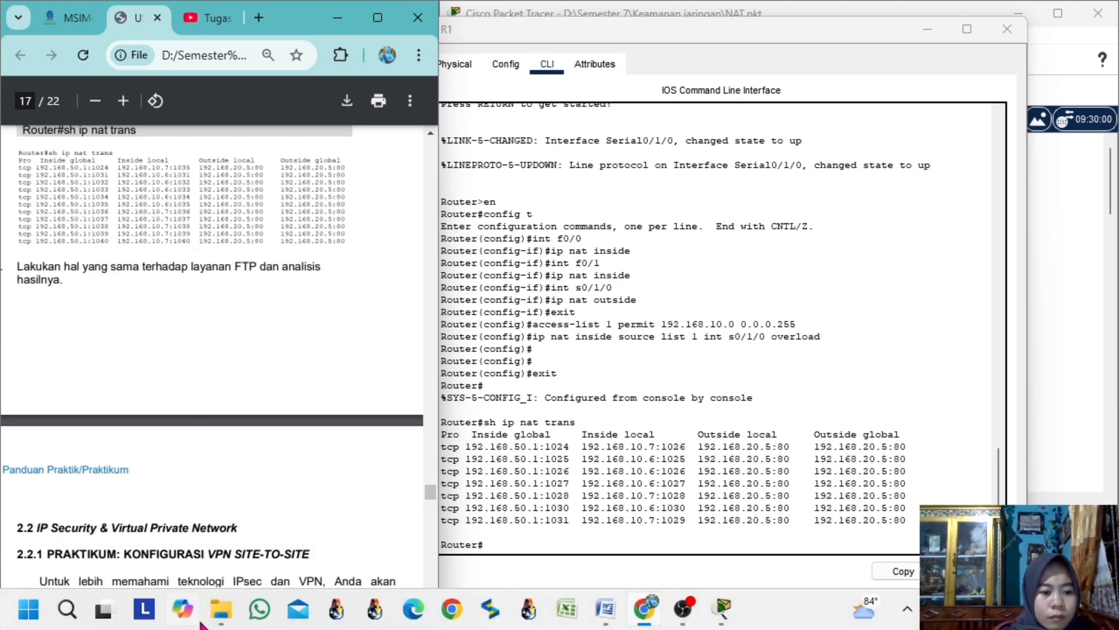
left_click_drag(245, 622, 192, 625)
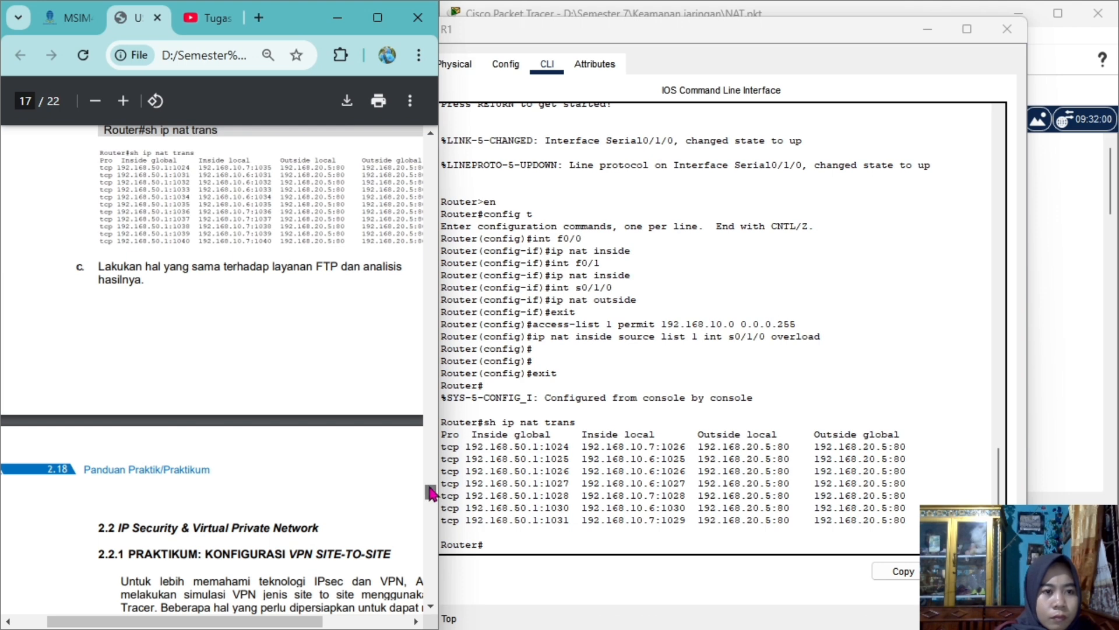
left_click_drag(428, 492, 427, 487)
left_click(499, 544)
type("s")
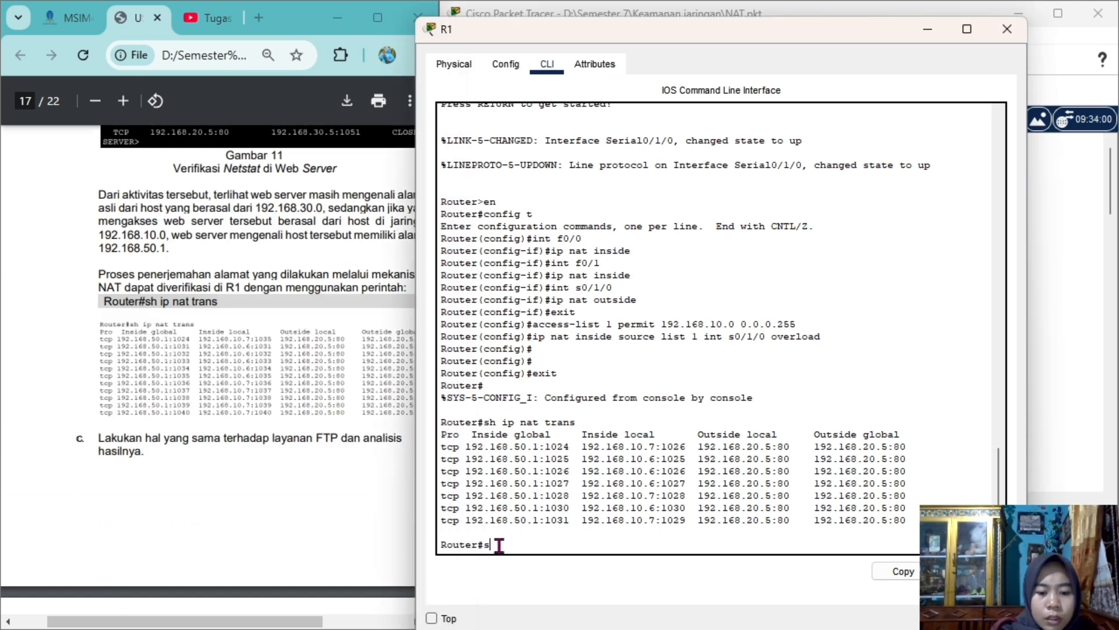
type("h ftp nat trans")
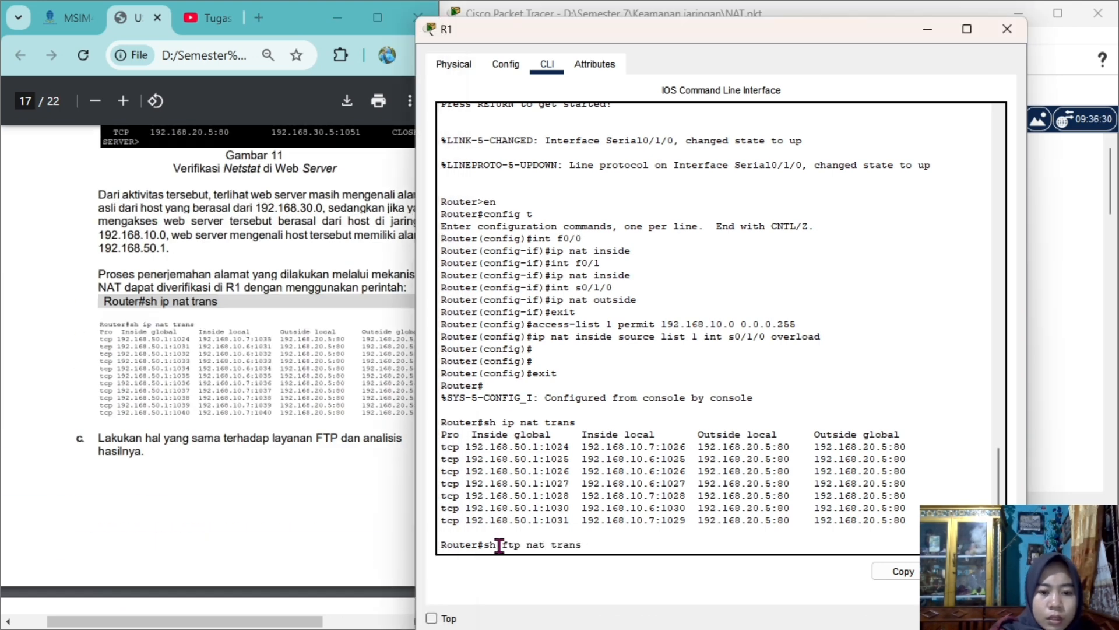
key("Return")
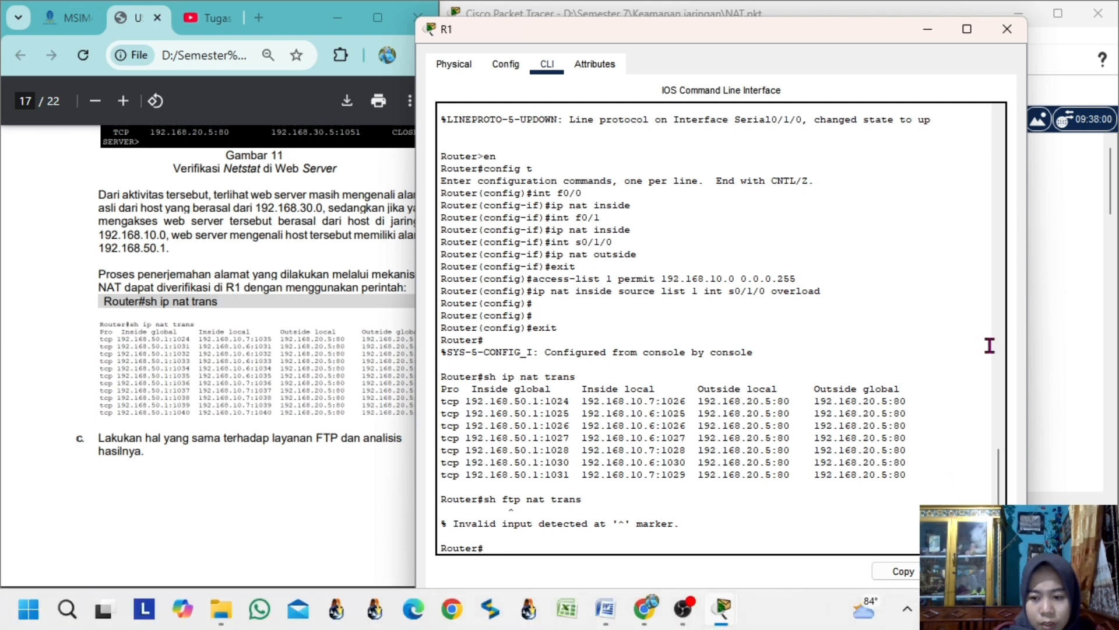
left_click(1007, 29)
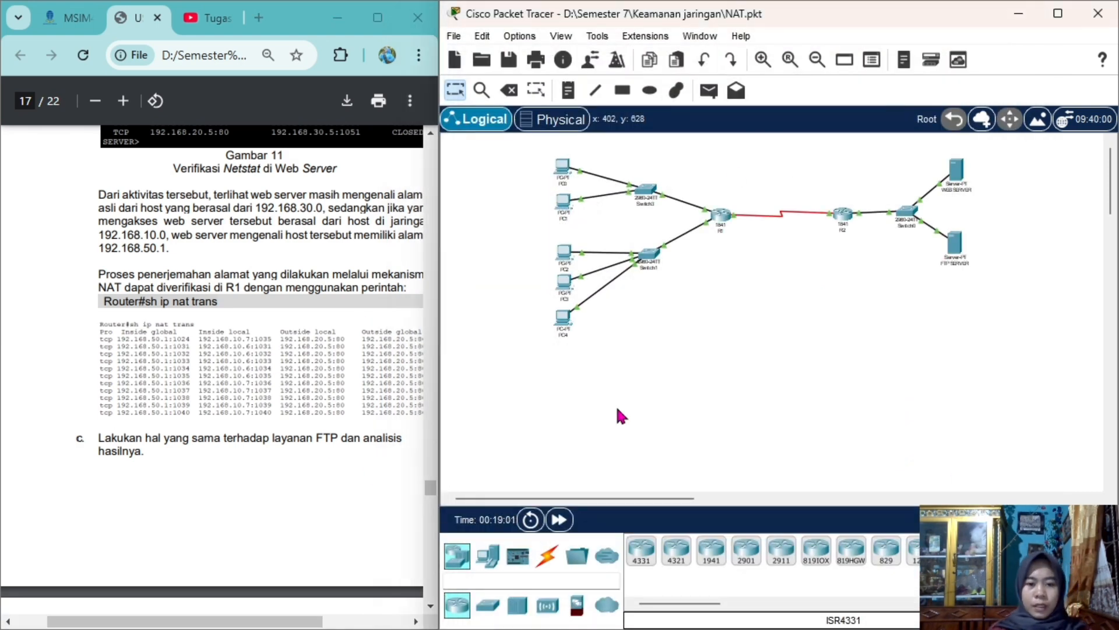